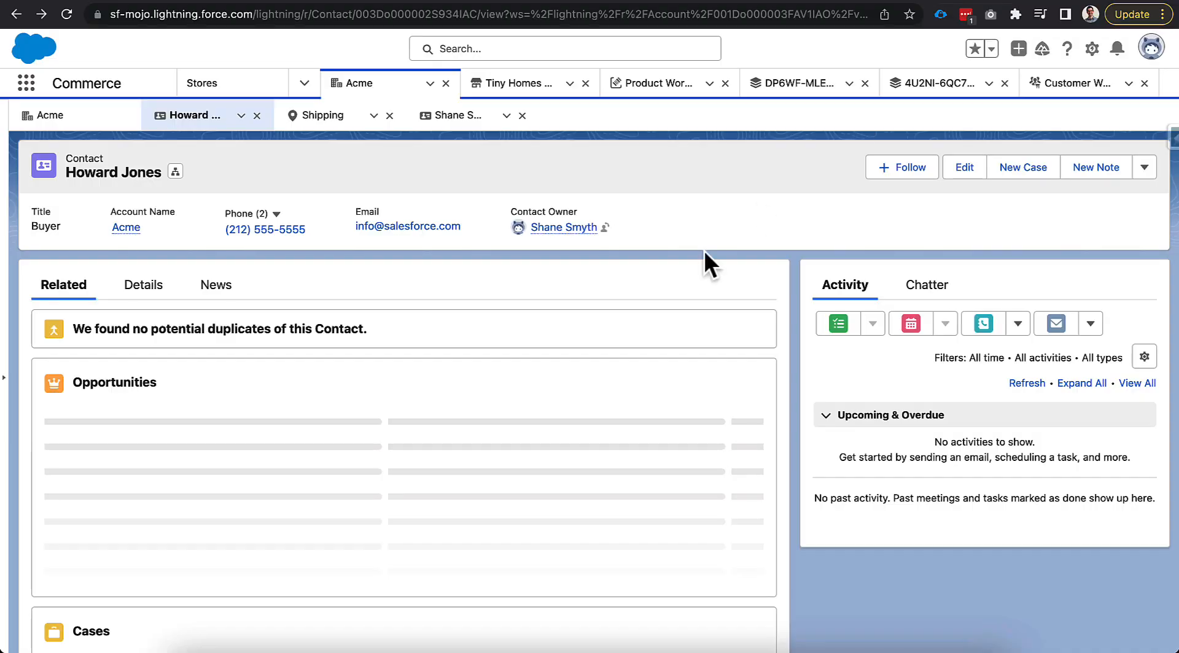
# Step: Open the Tiny Homes (LWR) - B2B store in Experience Builder
pyautogui.click(527, 86)
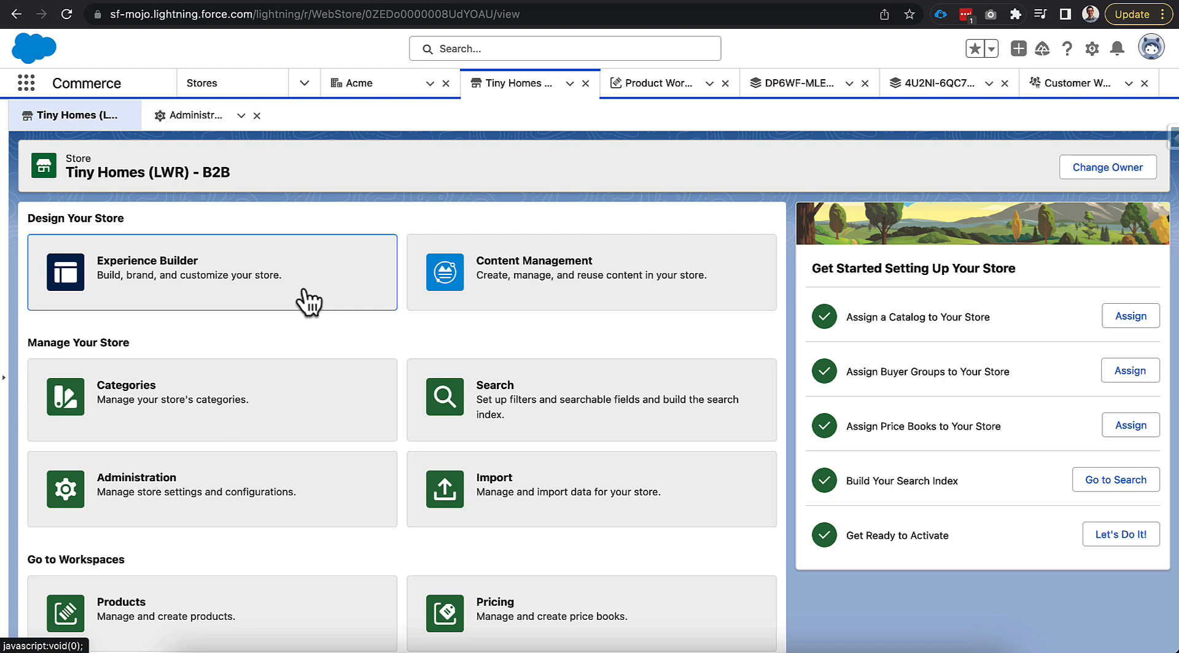
pyautogui.click(309, 302)
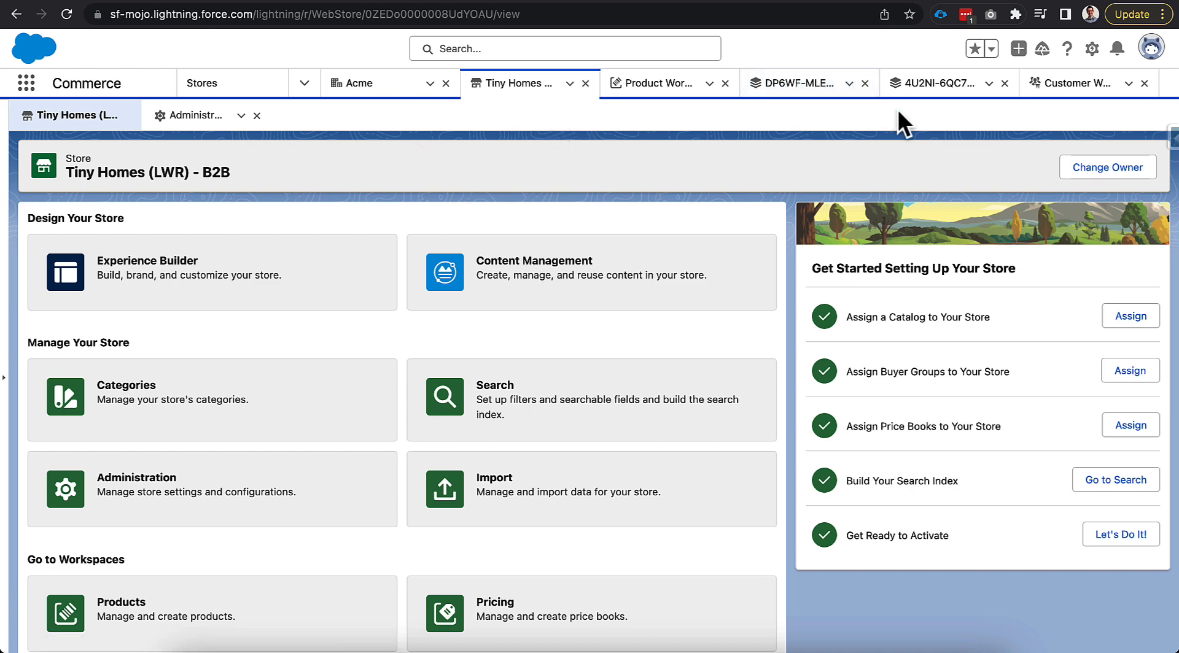
pyautogui.click(1012, 1)
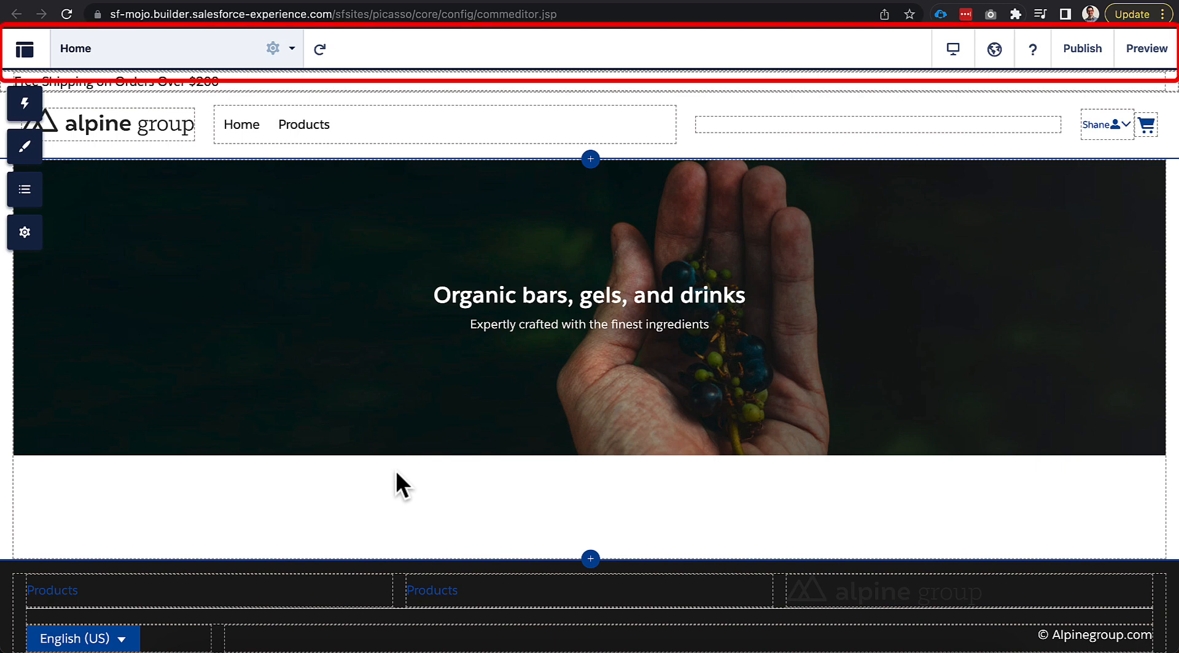
# Step: Check the builder's site navigation options and view the home page in Mobile mode, then return to Desktop mode
pyautogui.click(26, 48)
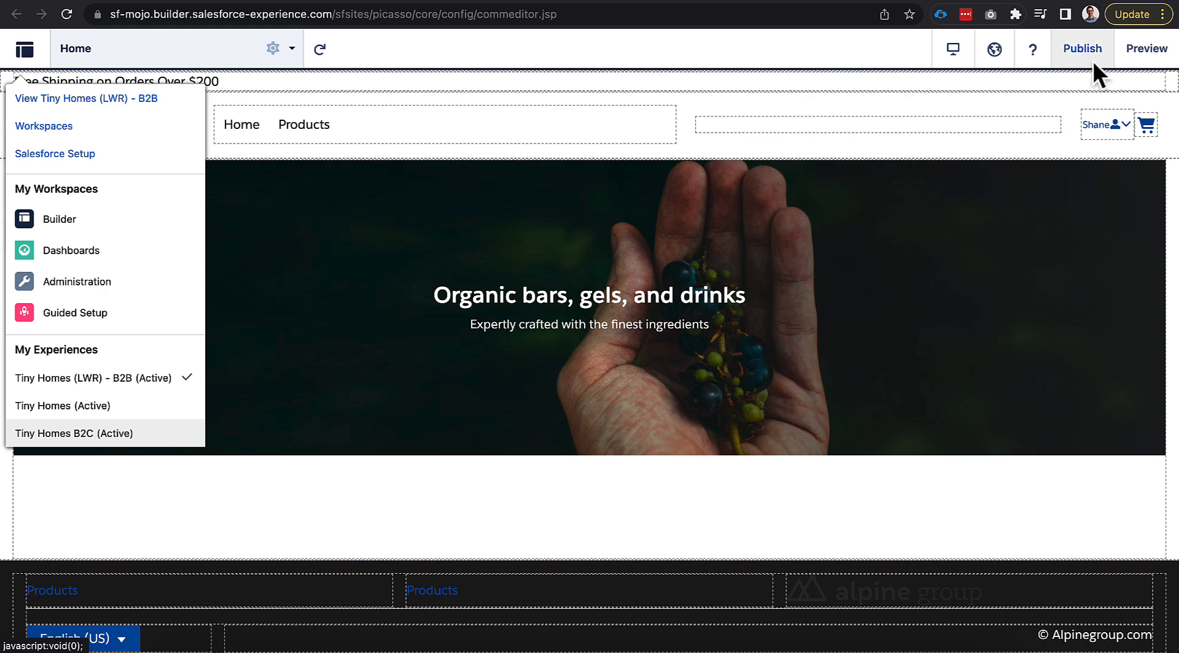
pyautogui.click(995, 50)
pyautogui.moveTo(980, 58)
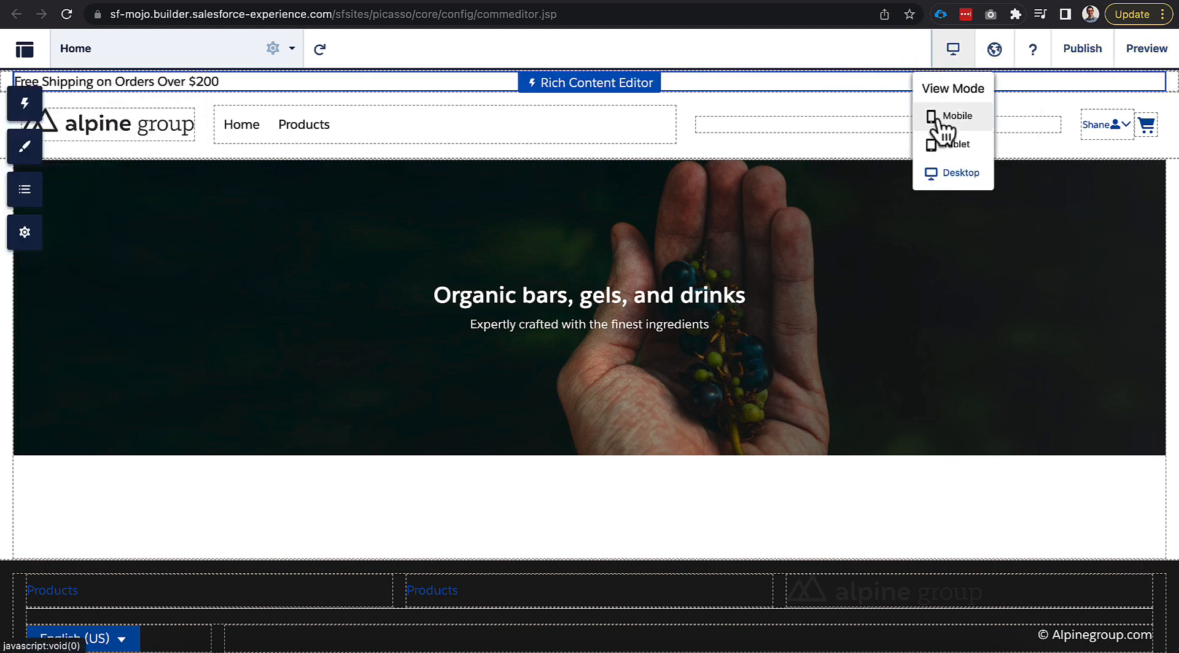
pyautogui.click(943, 117)
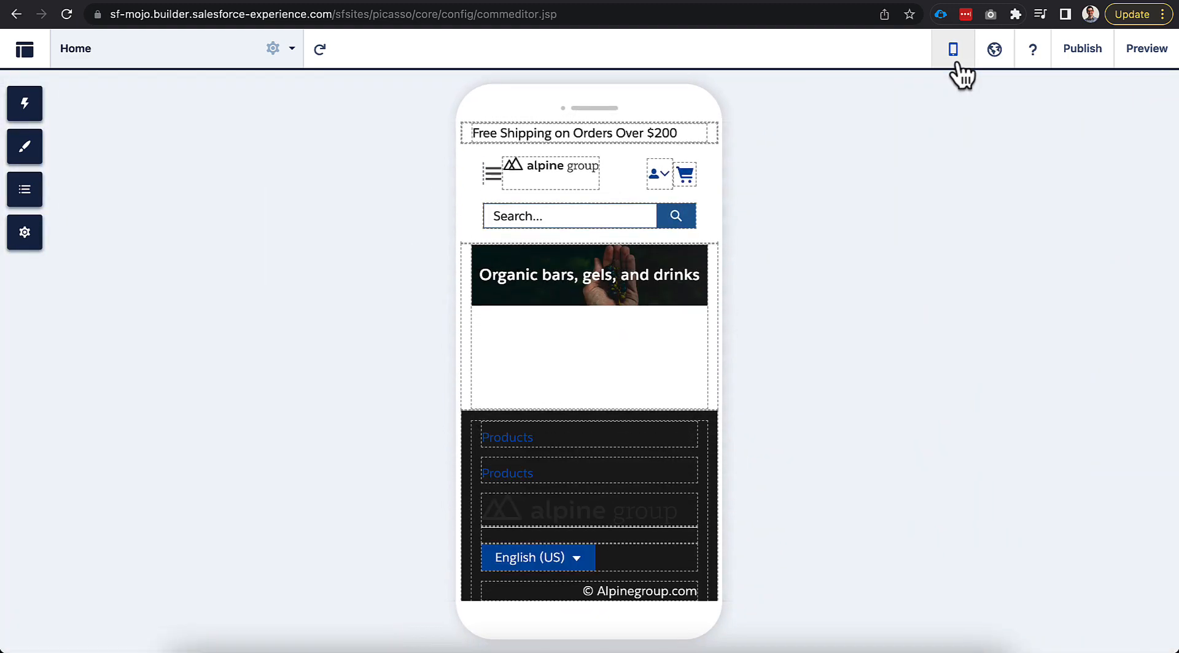
pyautogui.moveTo(956, 67)
pyautogui.click(953, 175)
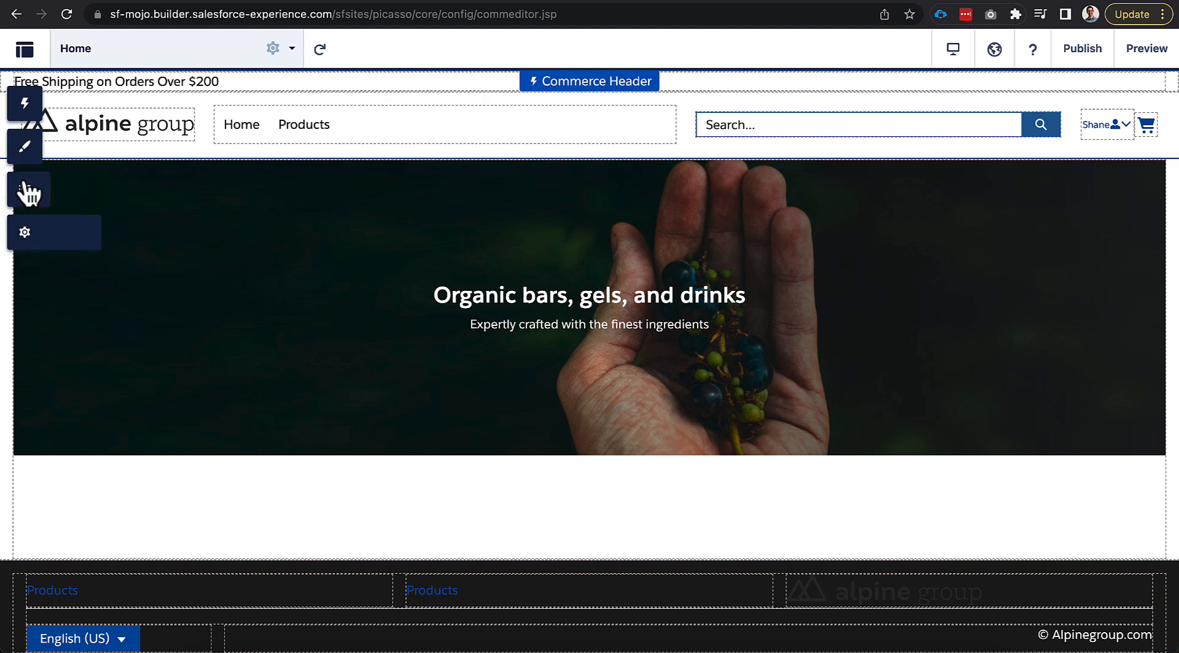
# Step: Look over the available page components and the site's general settings
pyautogui.click(23, 109)
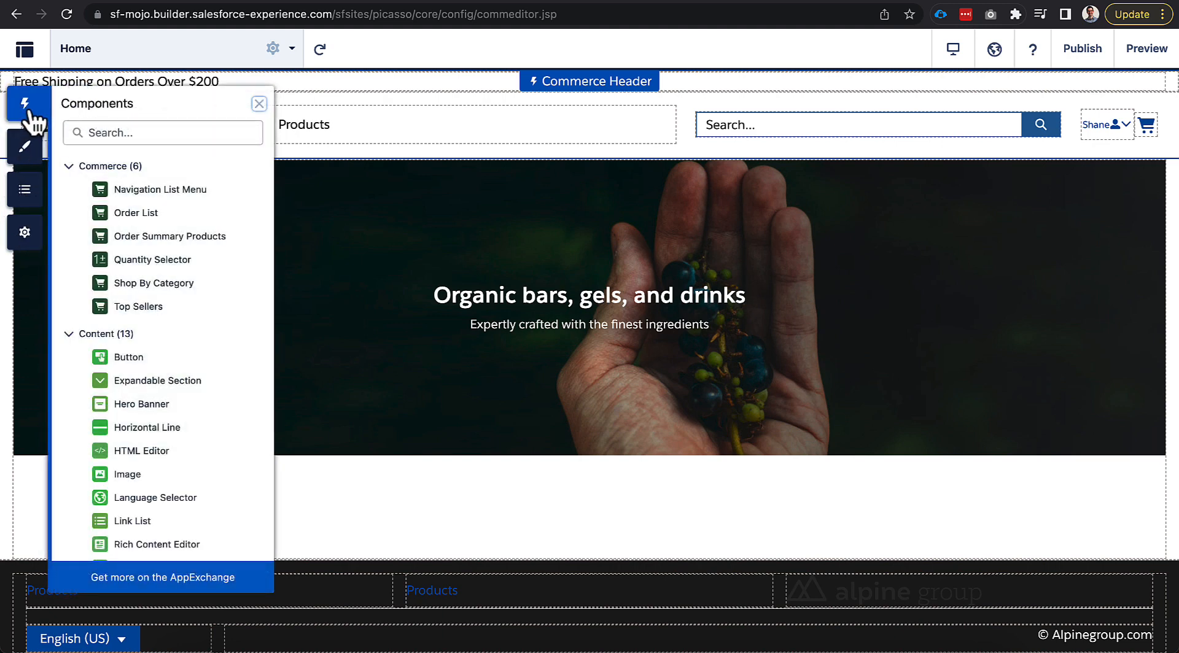
pyautogui.click(25, 233)
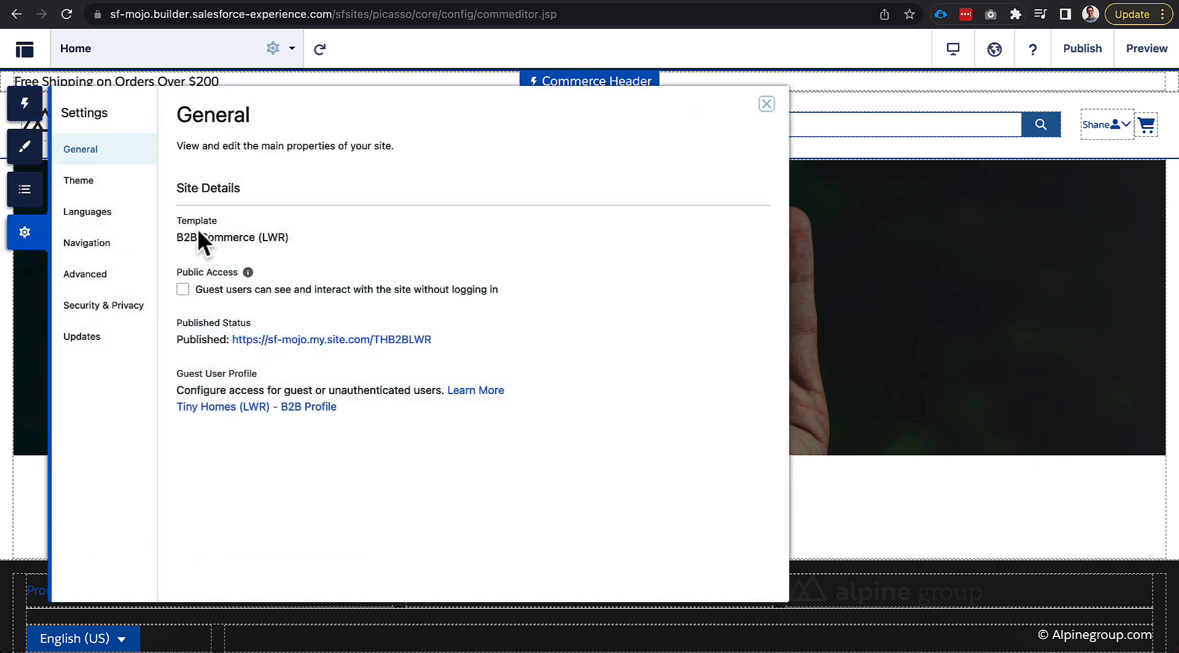
pyautogui.click(766, 103)
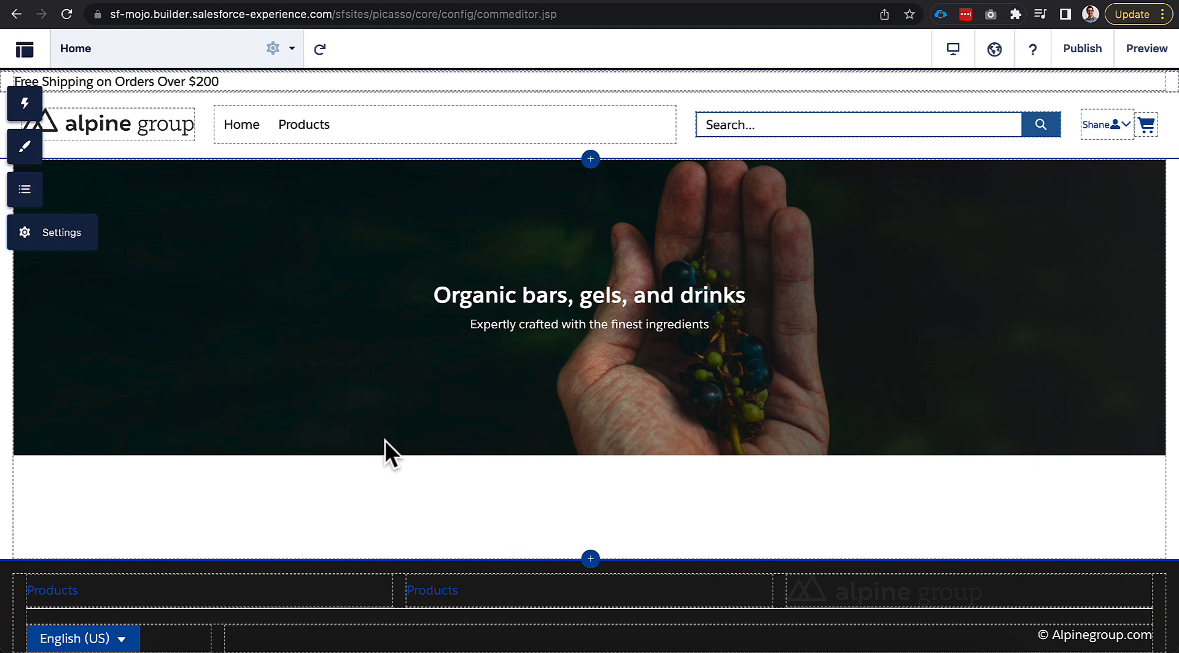
# Step: Set the theme's brand color to rgb(42, 143, 86)
pyautogui.click(37, 163)
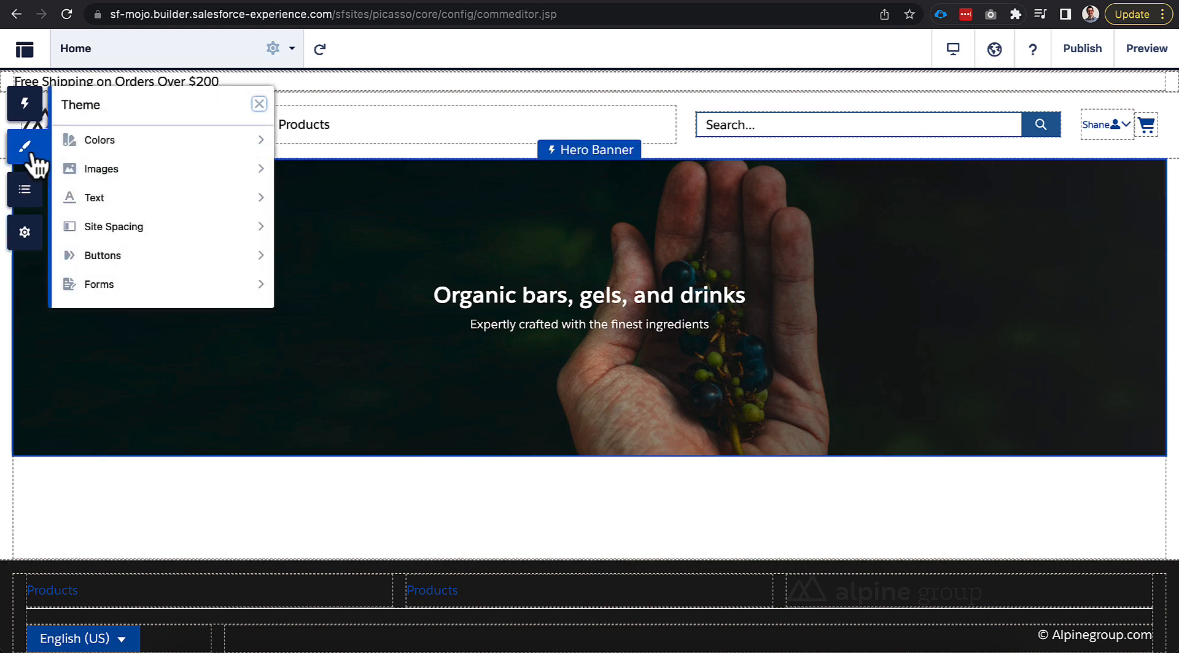
pyautogui.click(150, 143)
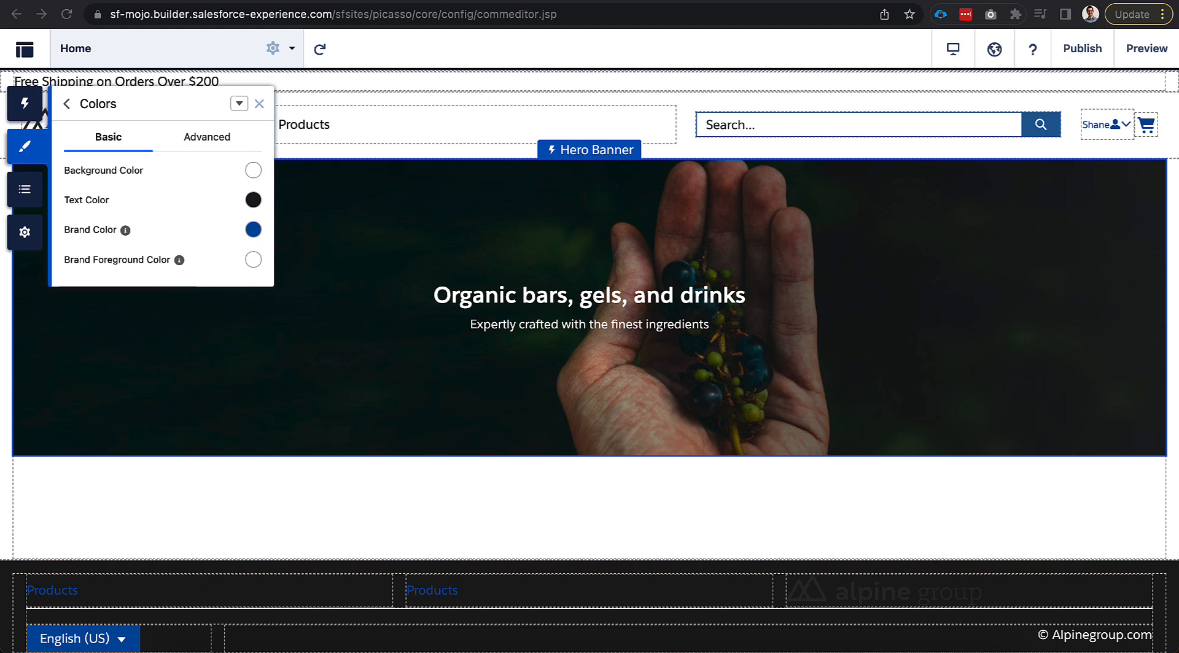
pyautogui.click(252, 231)
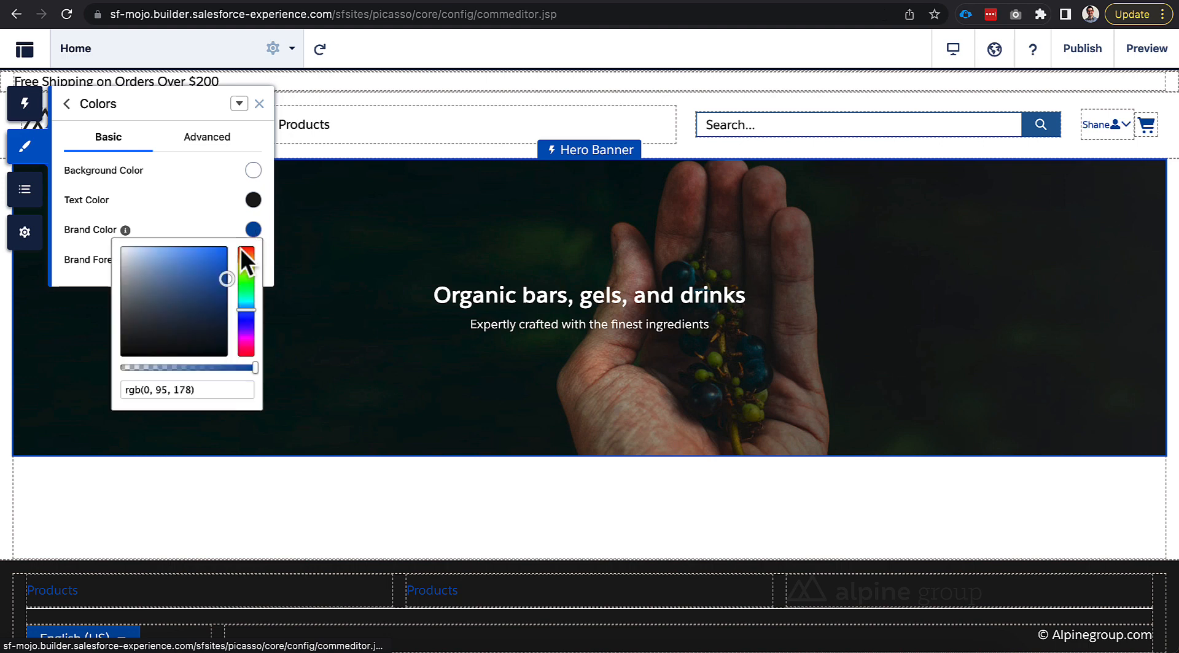
pyautogui.tripleClick(207, 392)
pyautogui.write('rgb(42, 143, 86)')
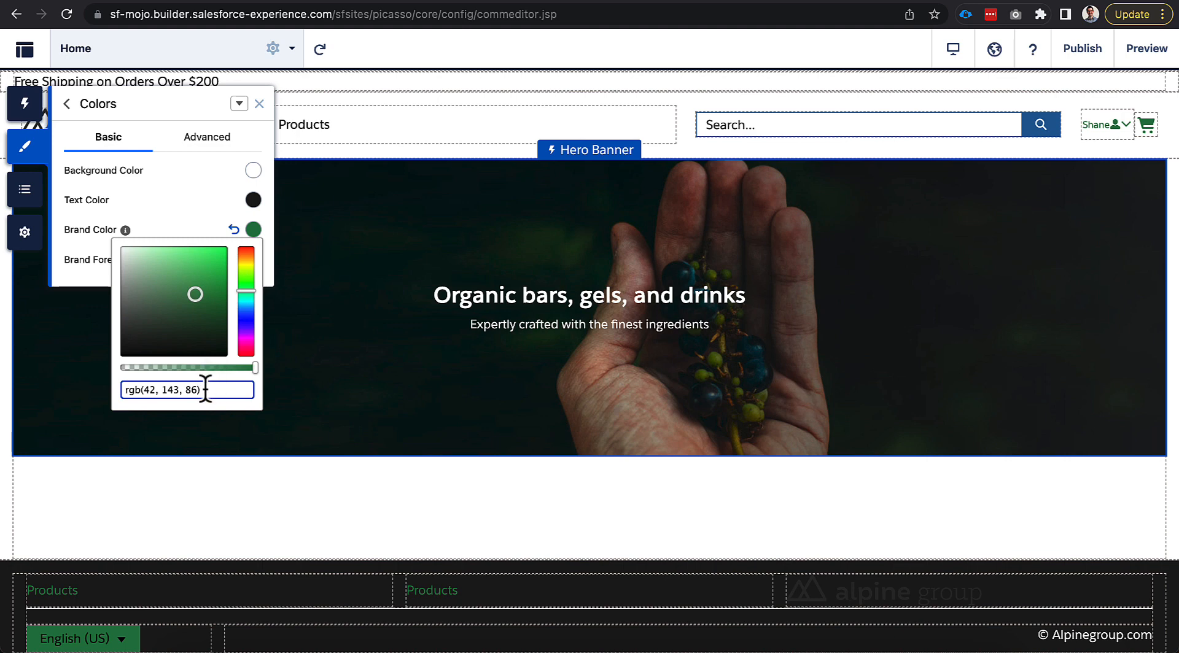
pyautogui.click(181, 222)
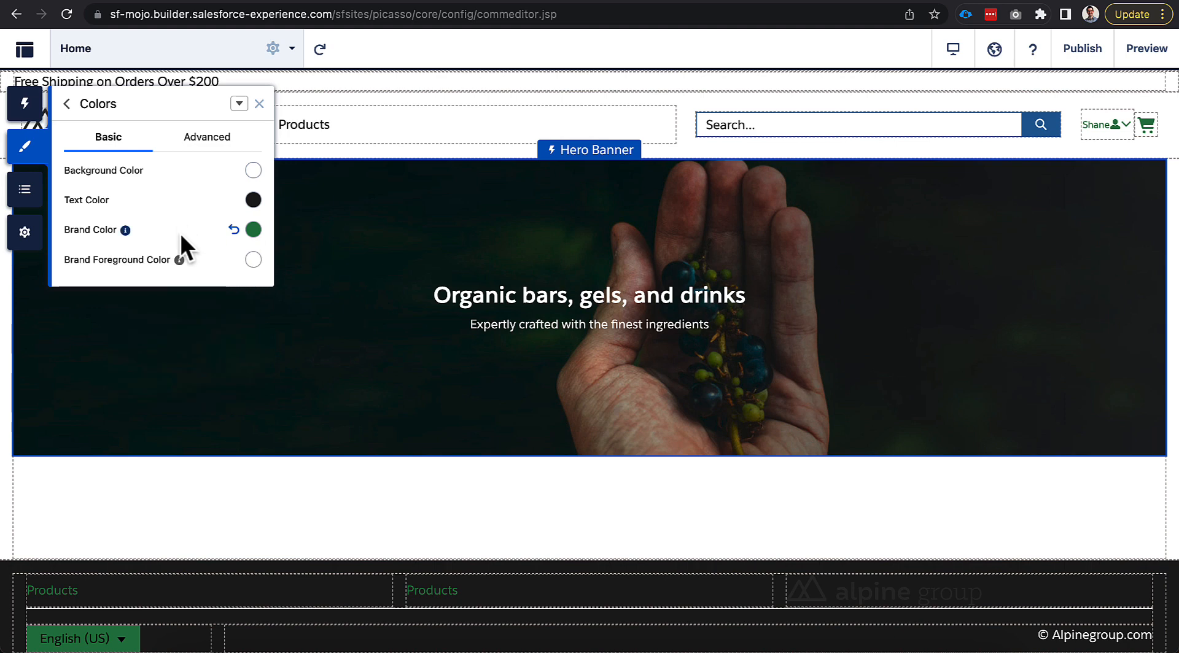
# Step: Examine the theme's advanced text and button colors and how they link to the basic colors
pyautogui.click(197, 161)
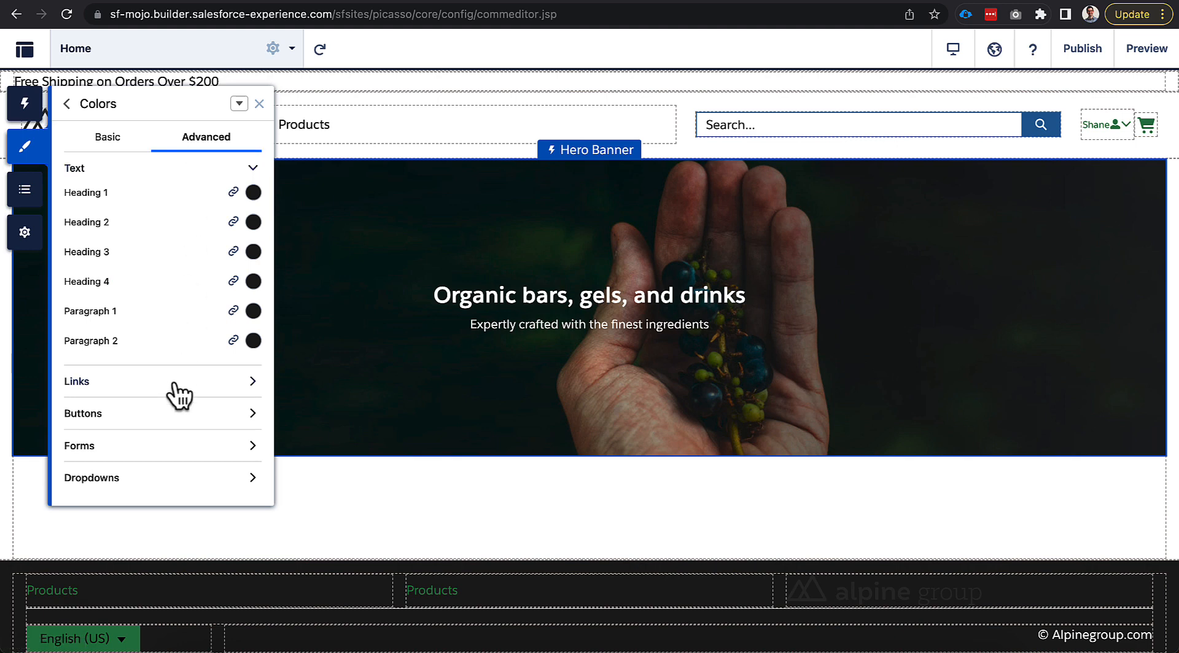
pyautogui.click(172, 416)
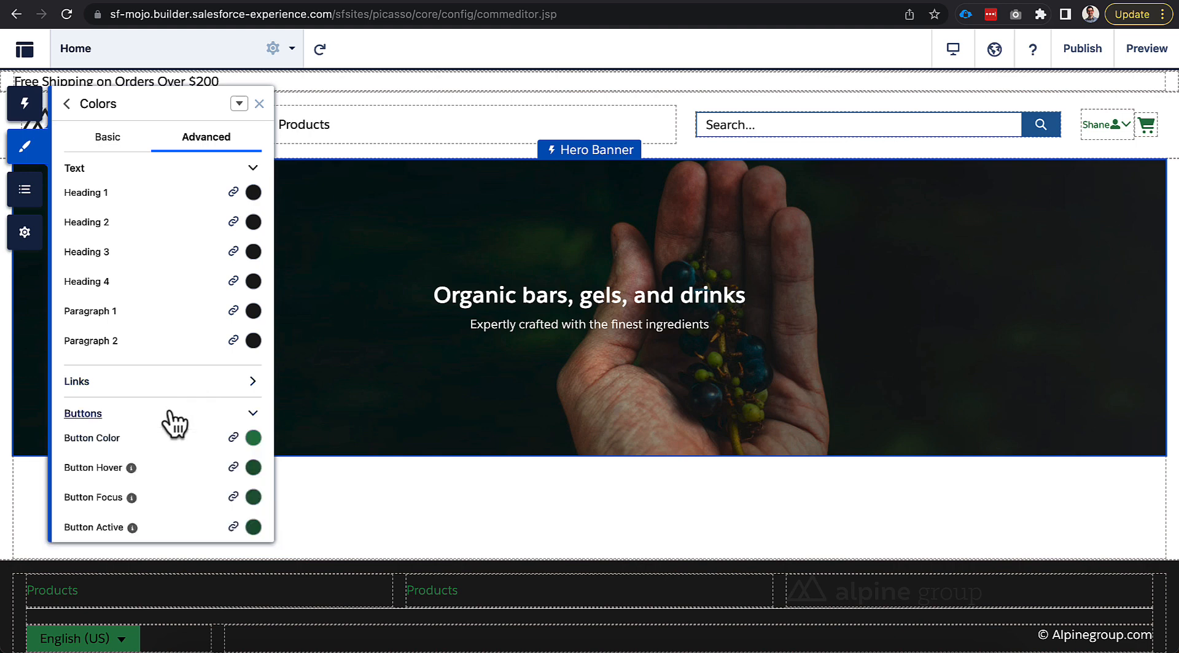
pyautogui.scroll(-2, 174, 433)
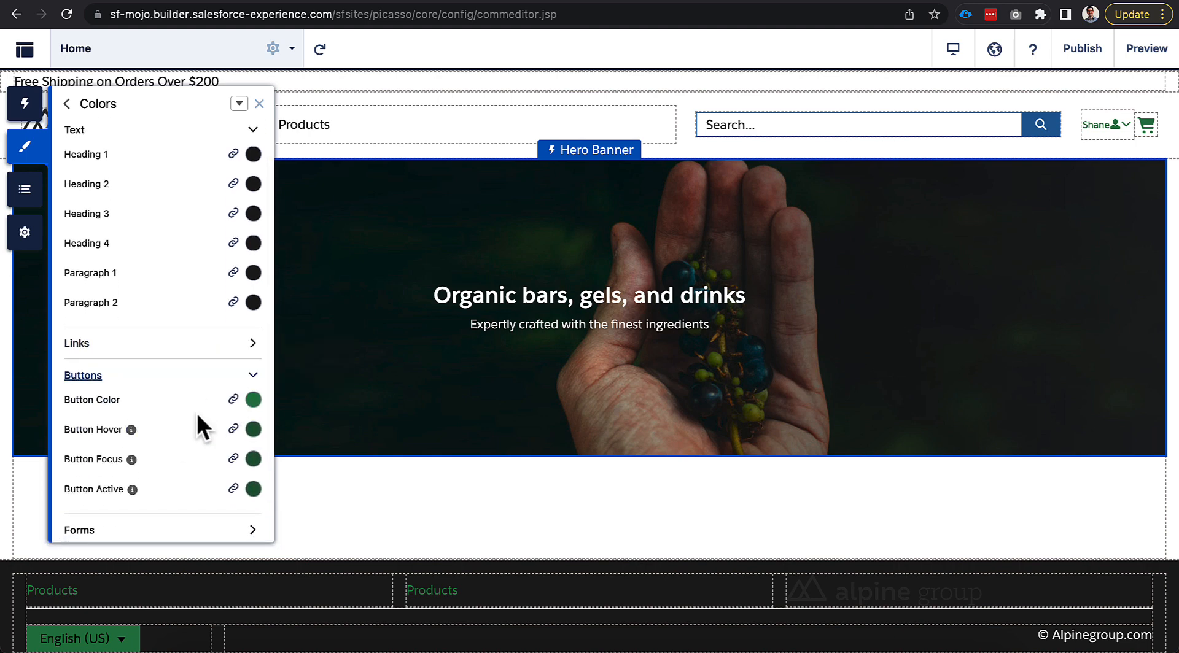
pyautogui.scroll(-1, 202, 409)
pyautogui.moveTo(230, 378)
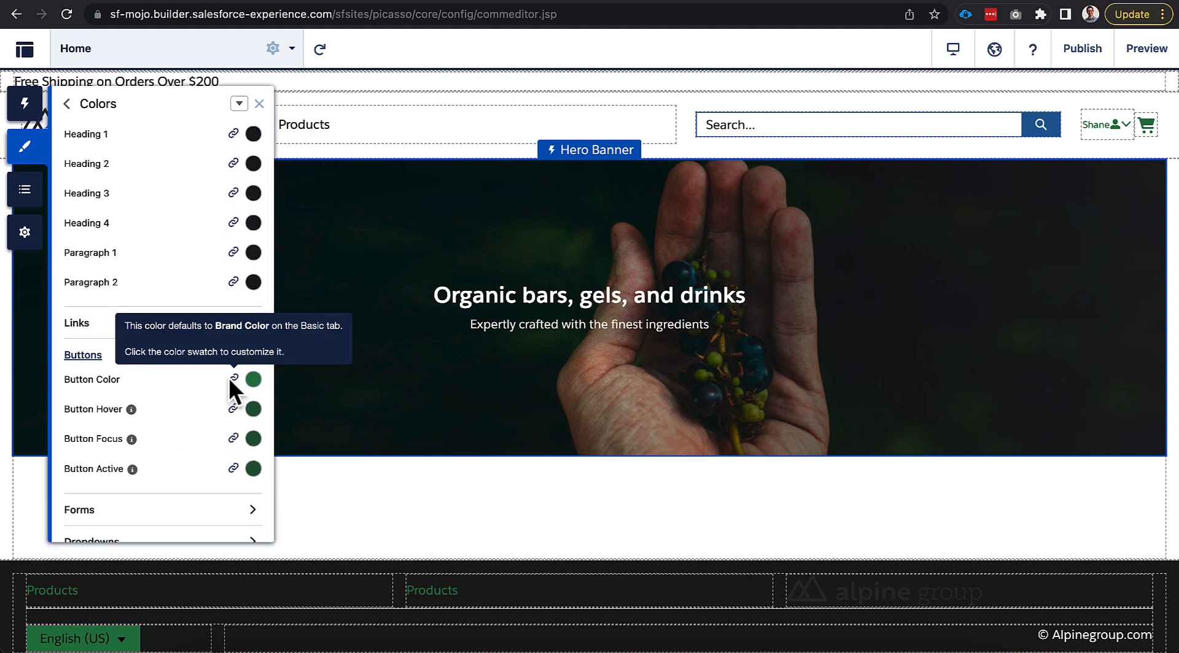
pyautogui.scroll(-1, 202, 388)
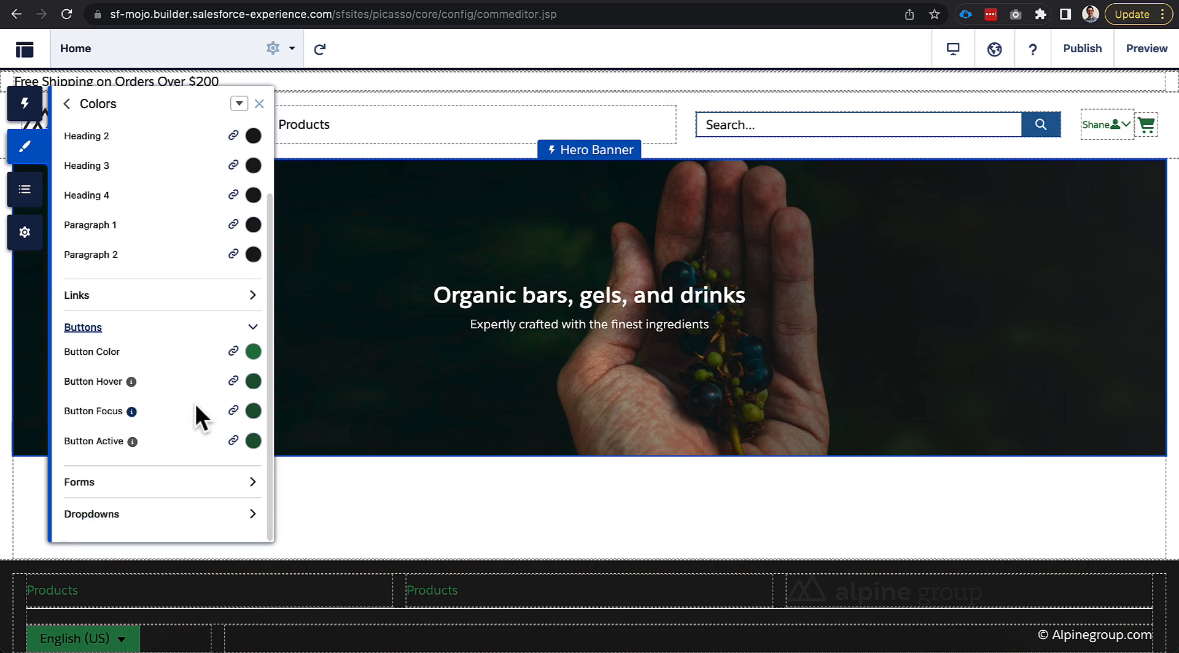
pyautogui.scroll(3, 195, 409)
pyautogui.click(114, 147)
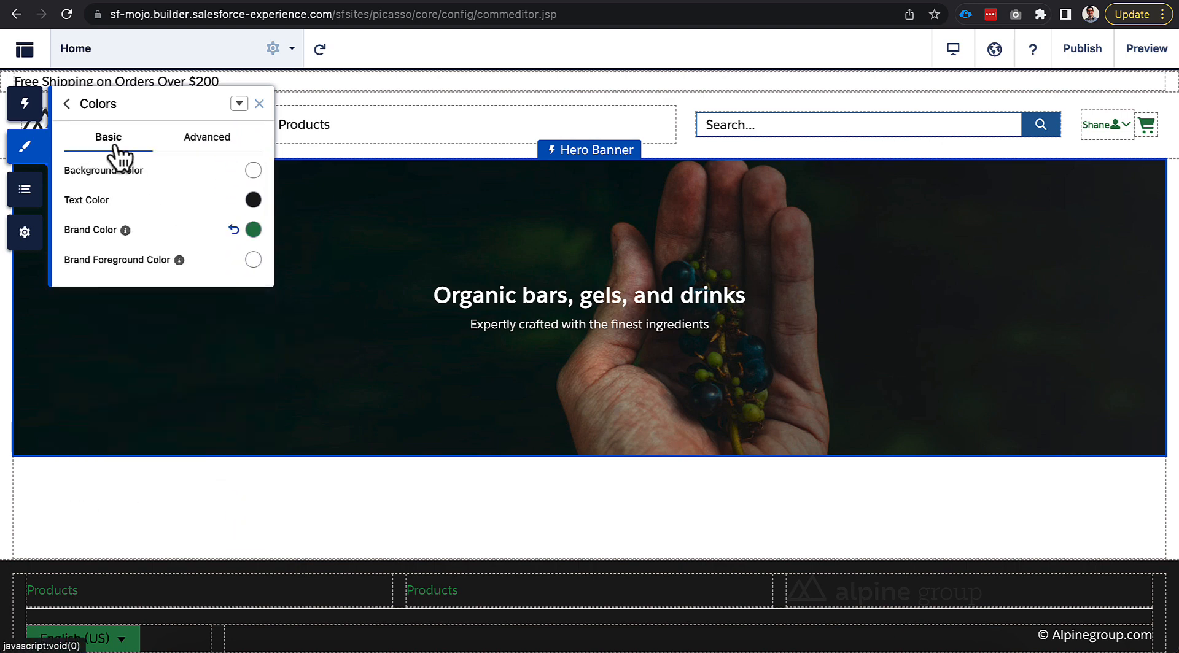
pyautogui.click(68, 104)
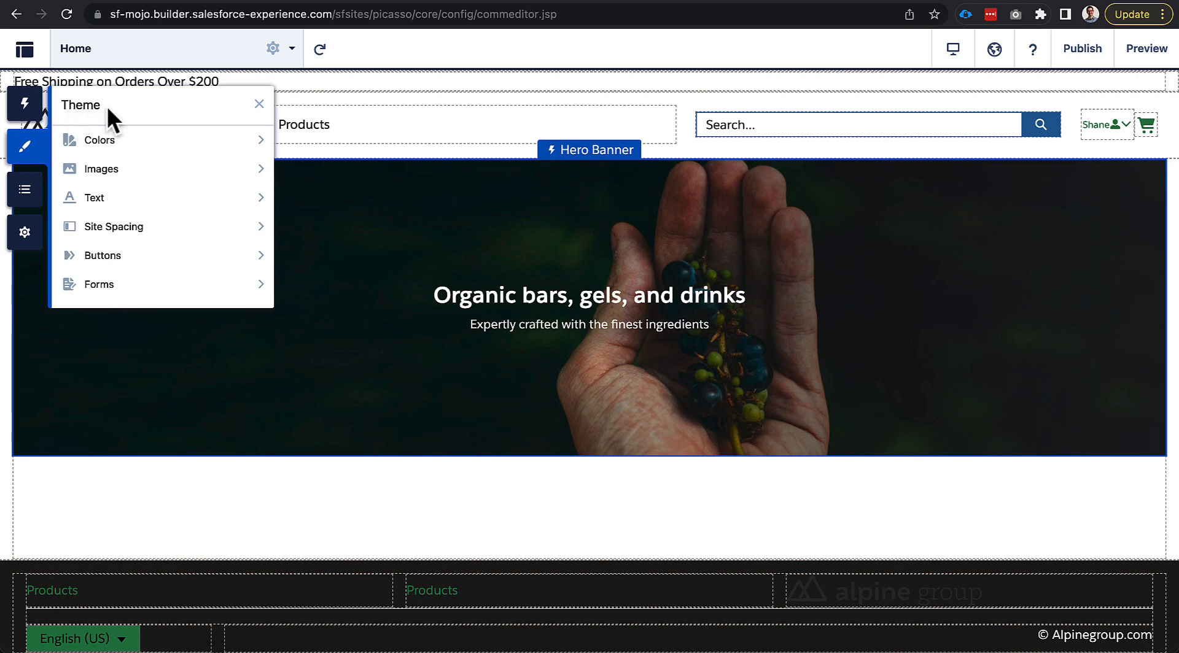
# Step: Open the content selector for the site logo and go from it to the Digital Experiences app
pyautogui.click(145, 178)
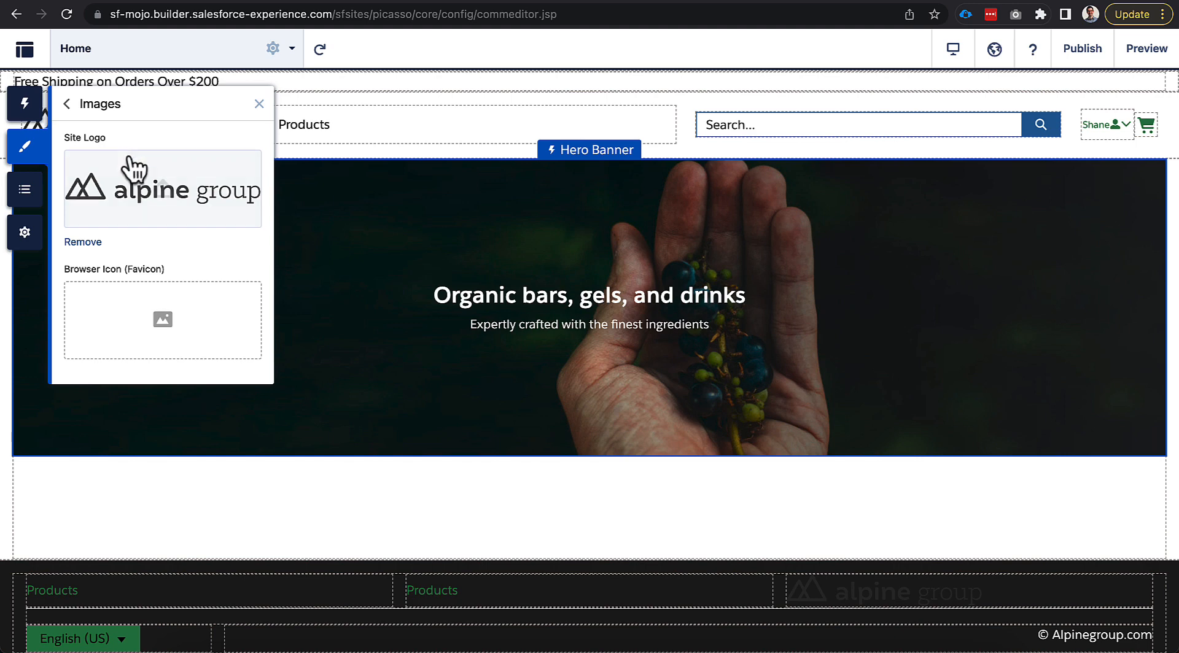
pyautogui.click(163, 212)
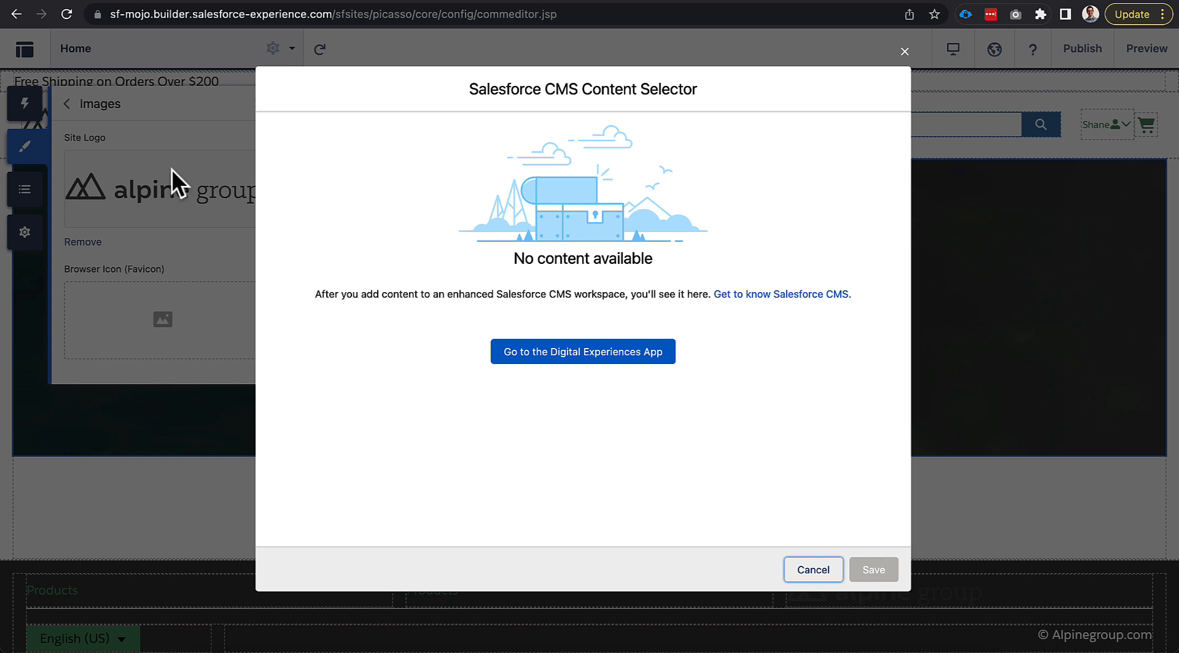
pyautogui.click(535, 356)
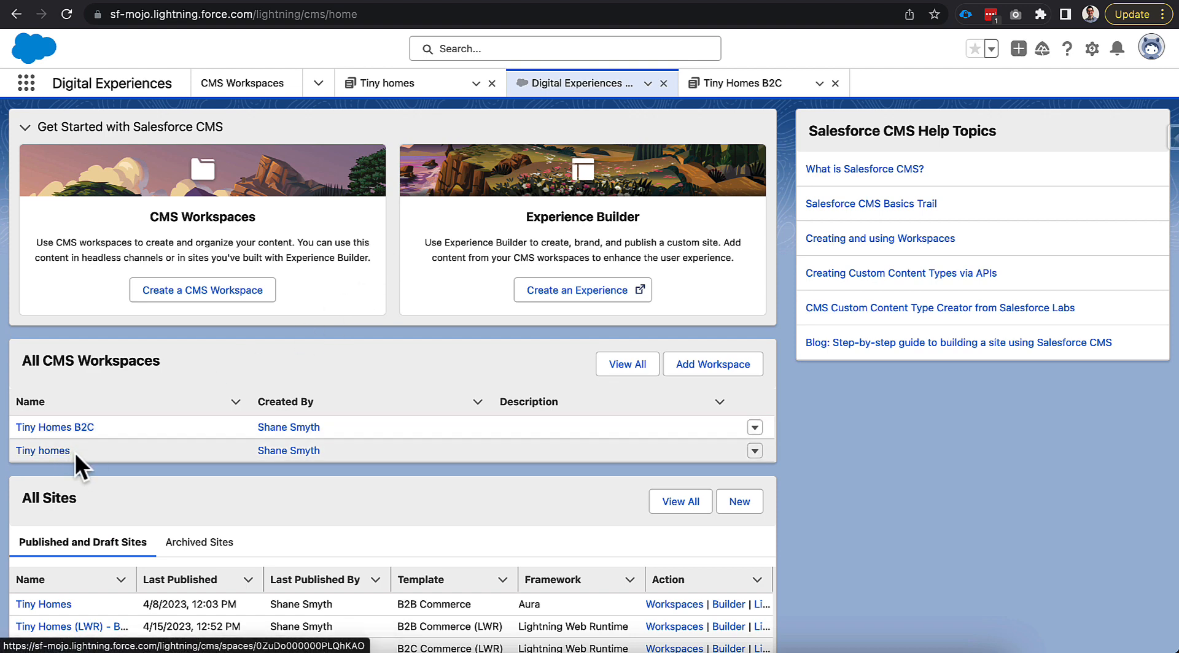
# Step: Start a new CMS workspace named "Tiny Homes (LWR) - B2B" and proceed to its channels
pyautogui.click(213, 293)
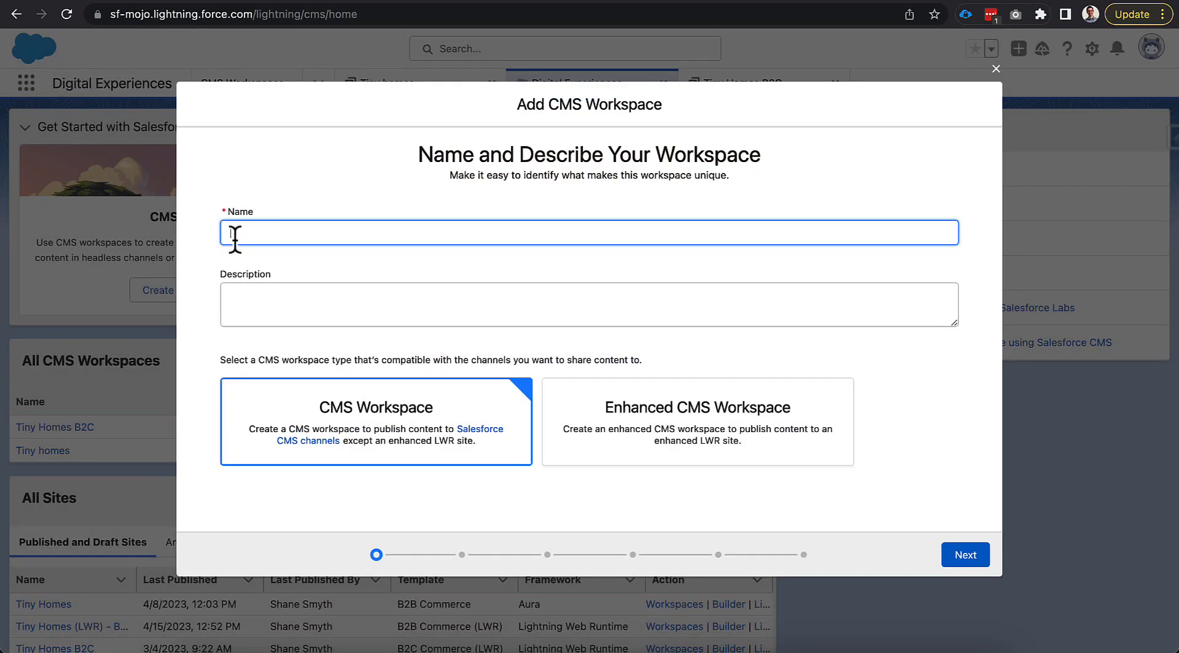
pyautogui.write('Tiny Homes (LWR) - B2B')
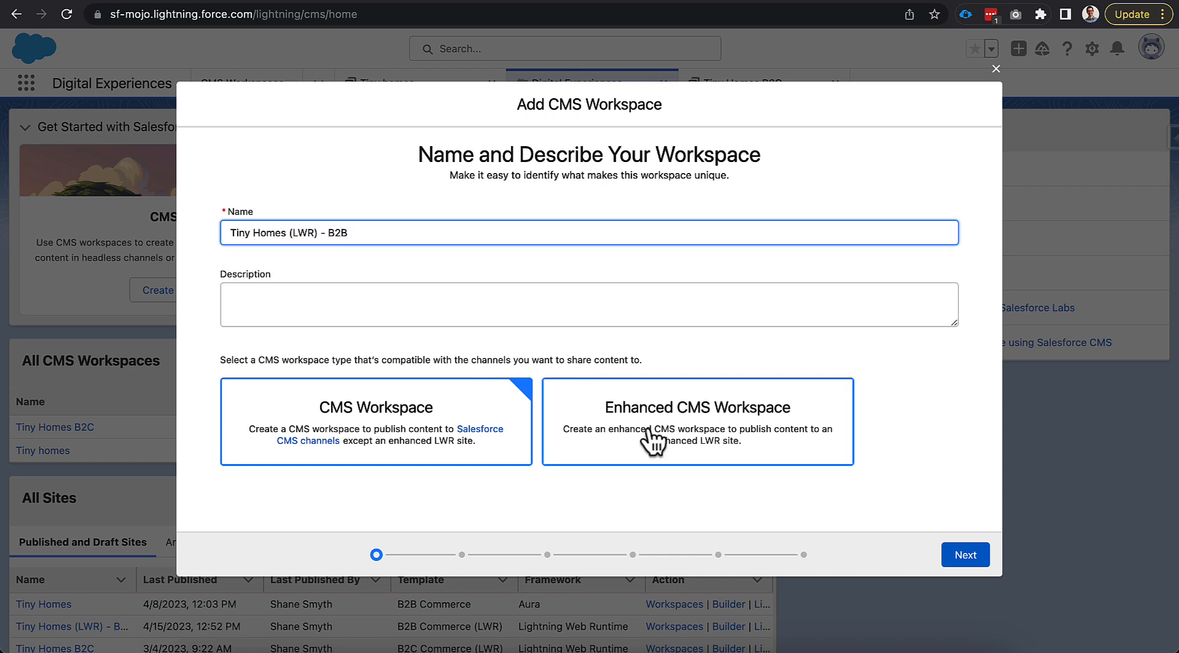
pyautogui.click(962, 556)
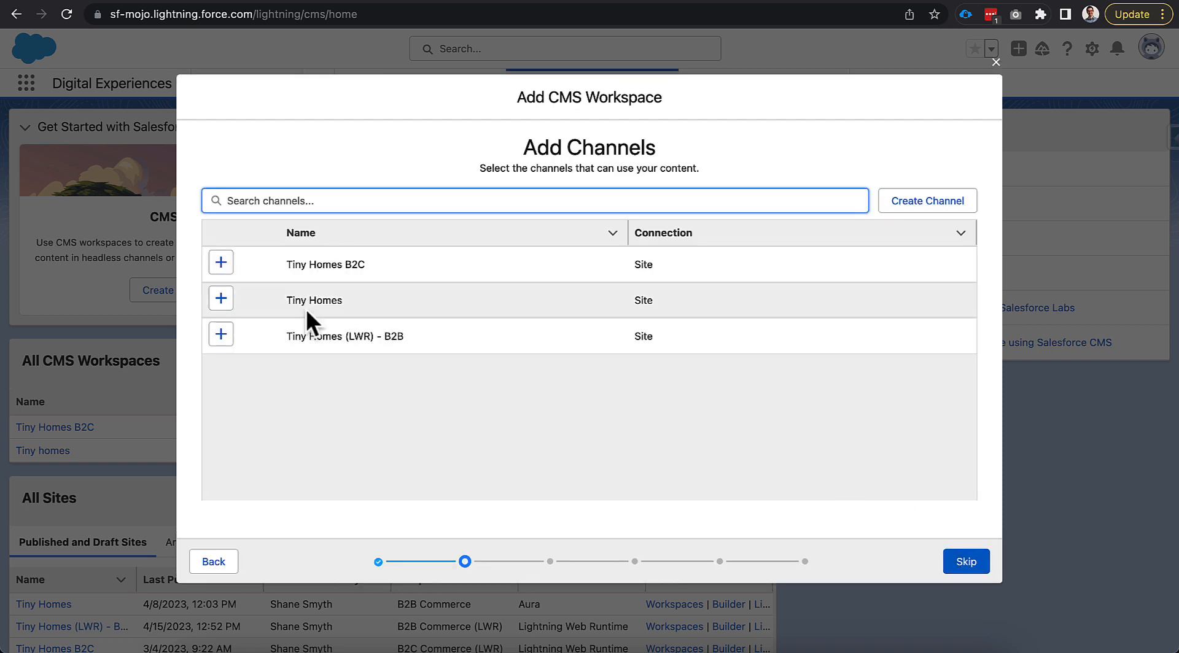
# Step: Add the Tiny Homes (LWR) - B2B site as the workspace's channel and proceed without adding contributors
pyautogui.click(223, 337)
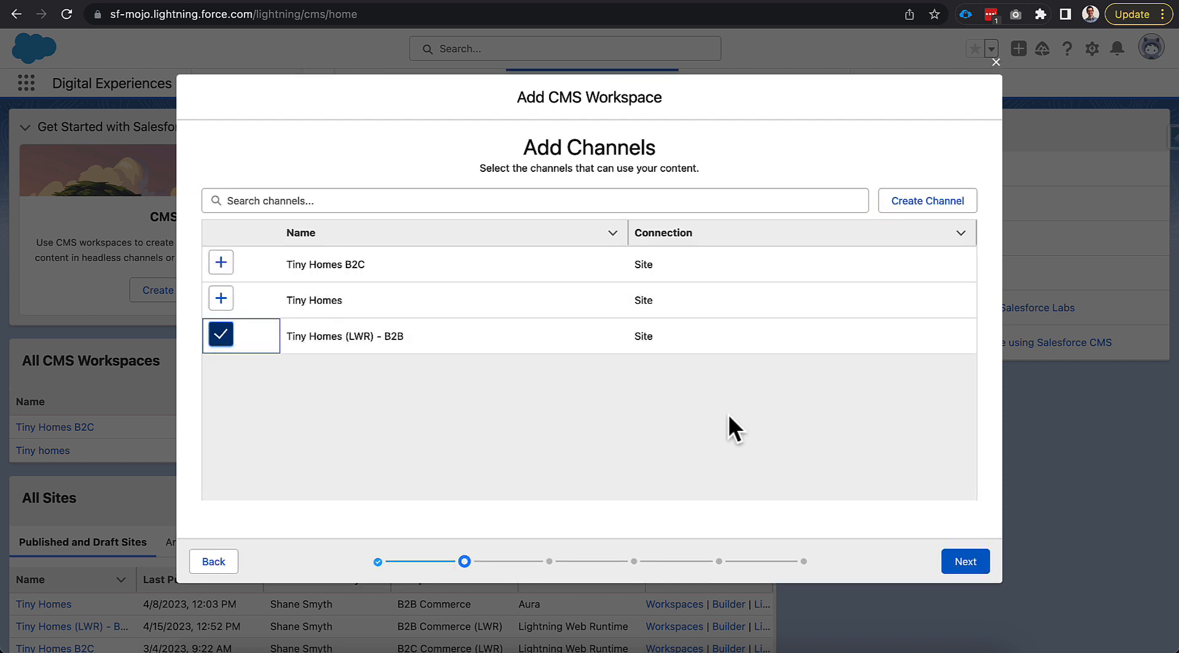
pyautogui.click(963, 564)
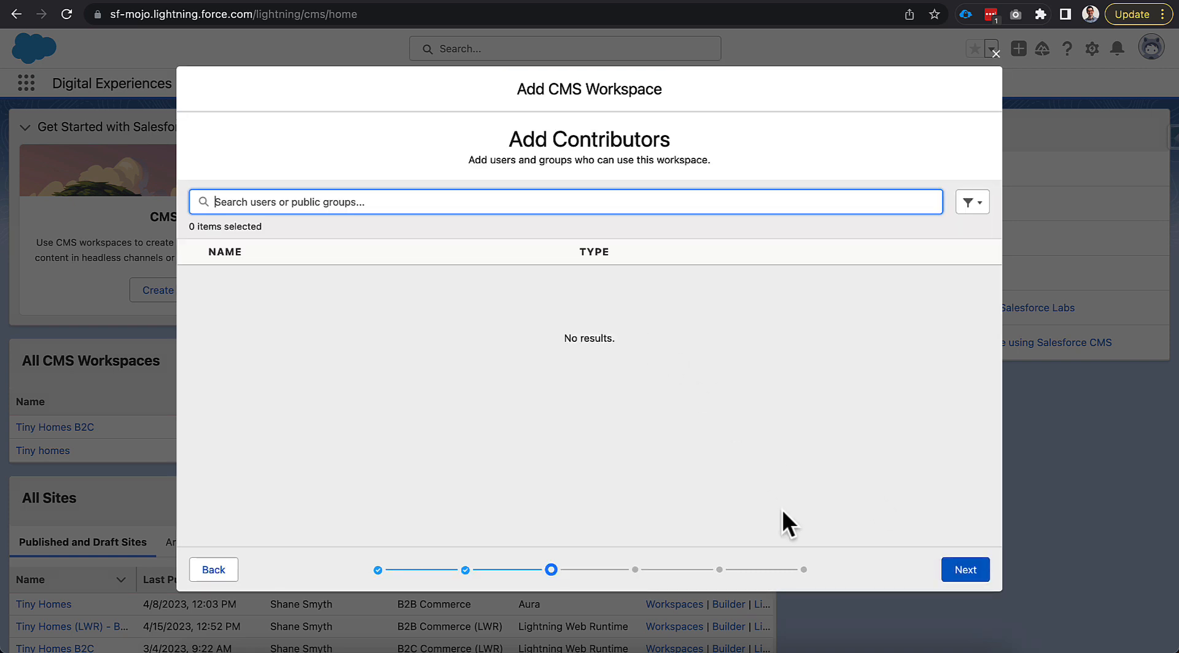
pyautogui.click(951, 569)
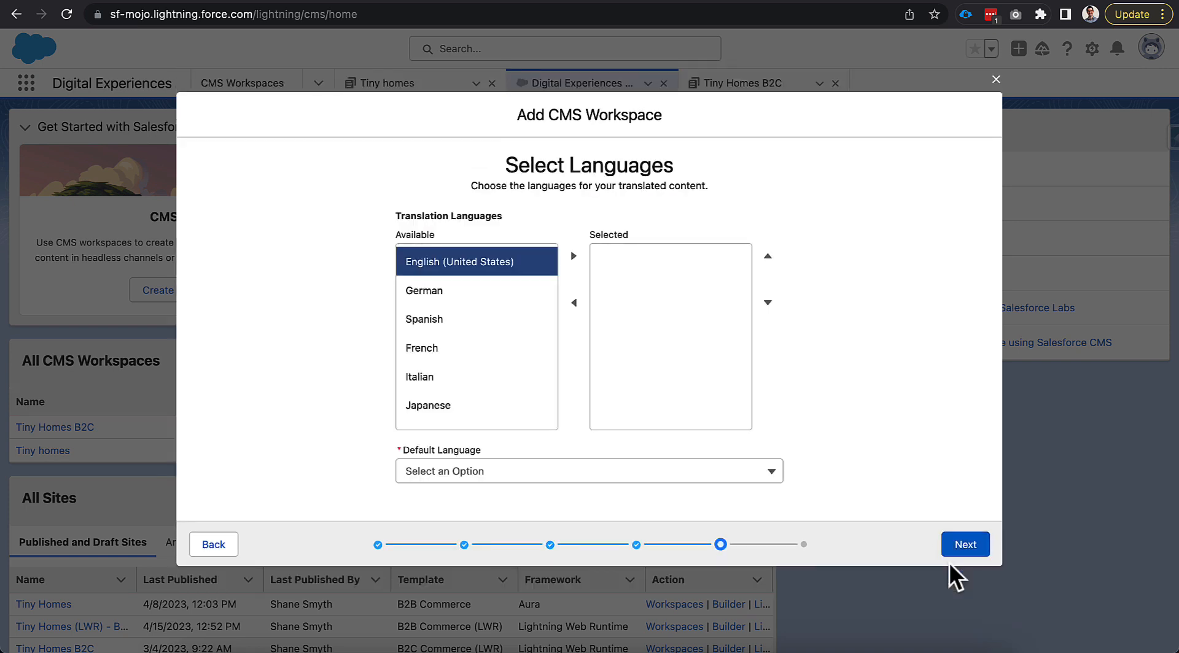
# Step: Add English (United States) to the workspace's translation languages and make it the default language
pyautogui.click(573, 256)
pyautogui.click(533, 473)
pyautogui.click(532, 496)
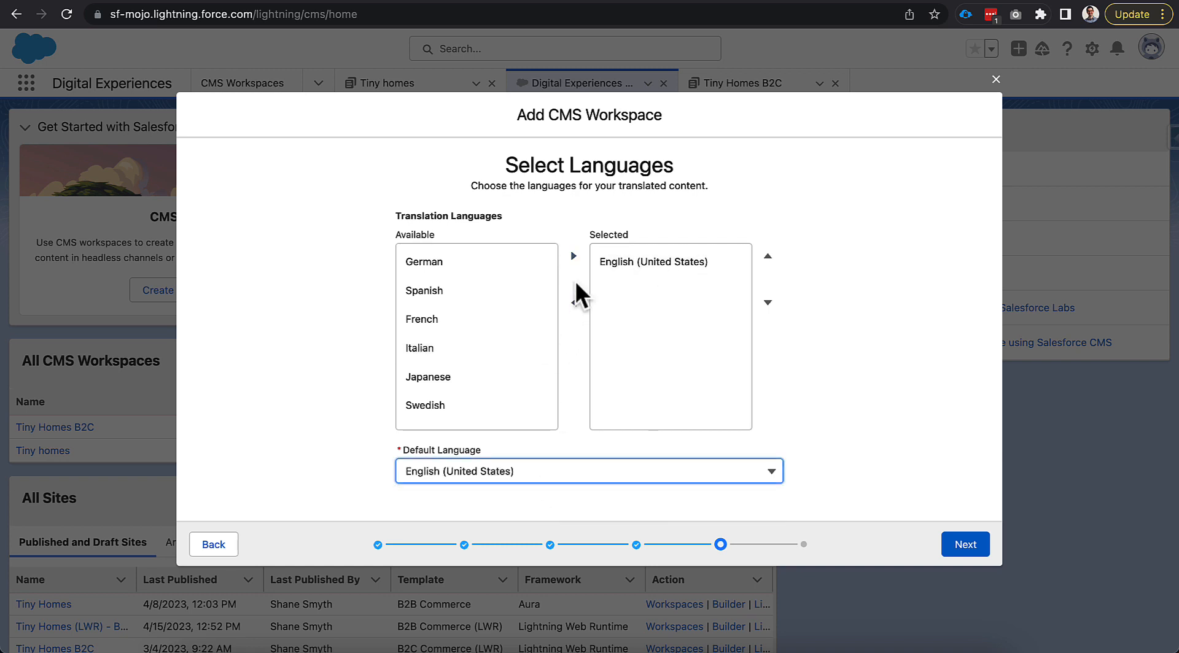
pyautogui.scroll(-1, 505, 348)
pyautogui.scroll(1, 500, 377)
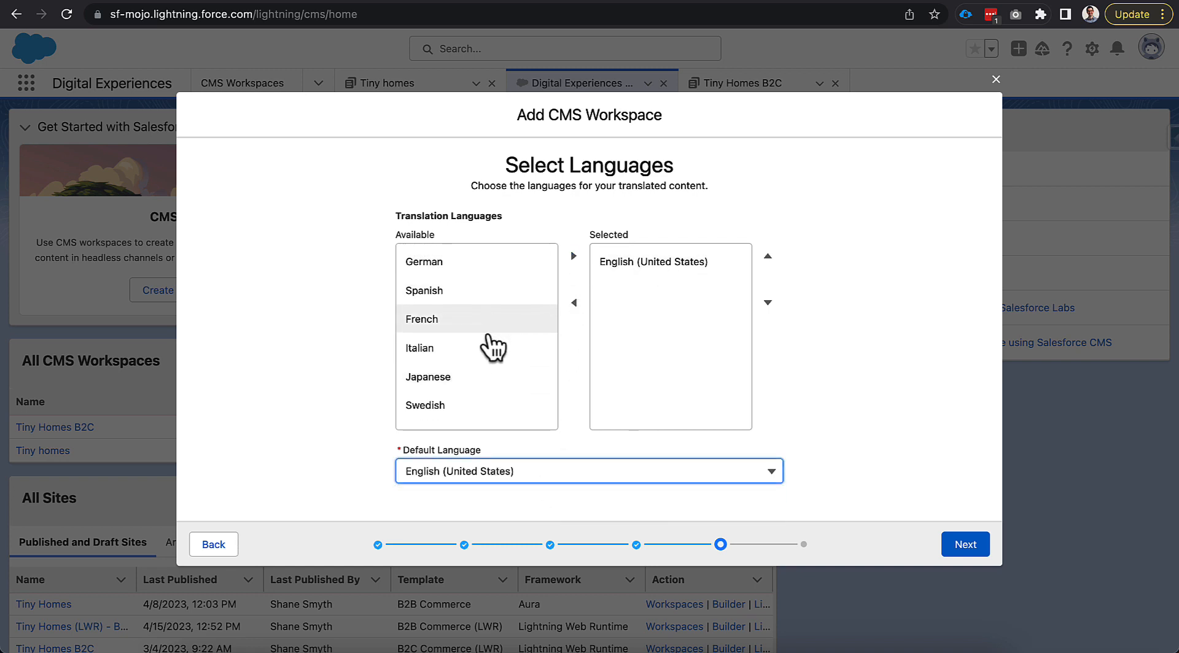
# Step: Add Spanish and French to the workspace's selected translation languages
pyautogui.click(491, 291)
pyautogui.click(572, 256)
pyautogui.click(506, 294)
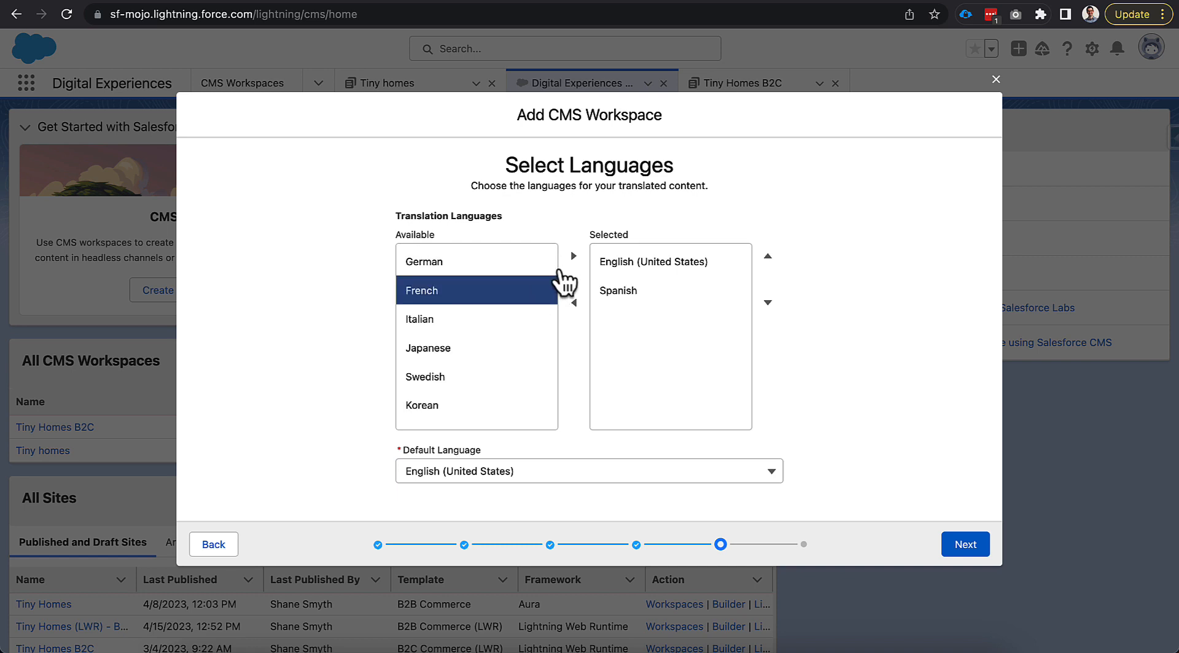
pyautogui.click(573, 256)
pyautogui.click(650, 264)
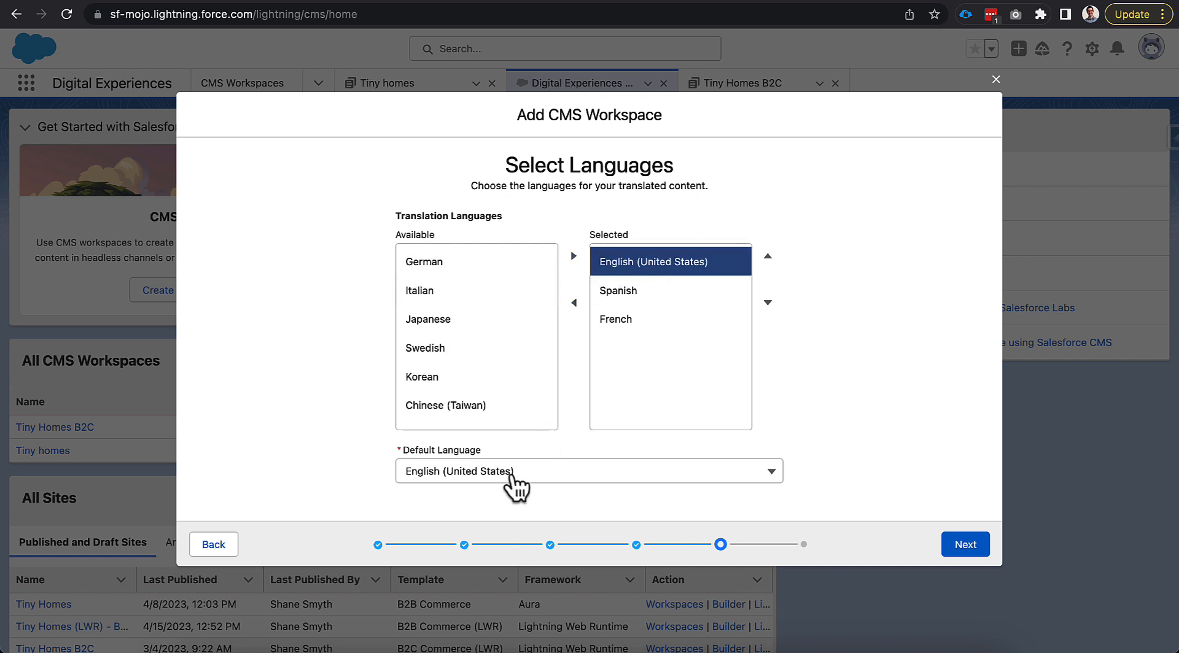
# Step: Accept the language selection and finish creating the Tiny Homes (LWR) - B2B CMS workspace
pyautogui.click(953, 546)
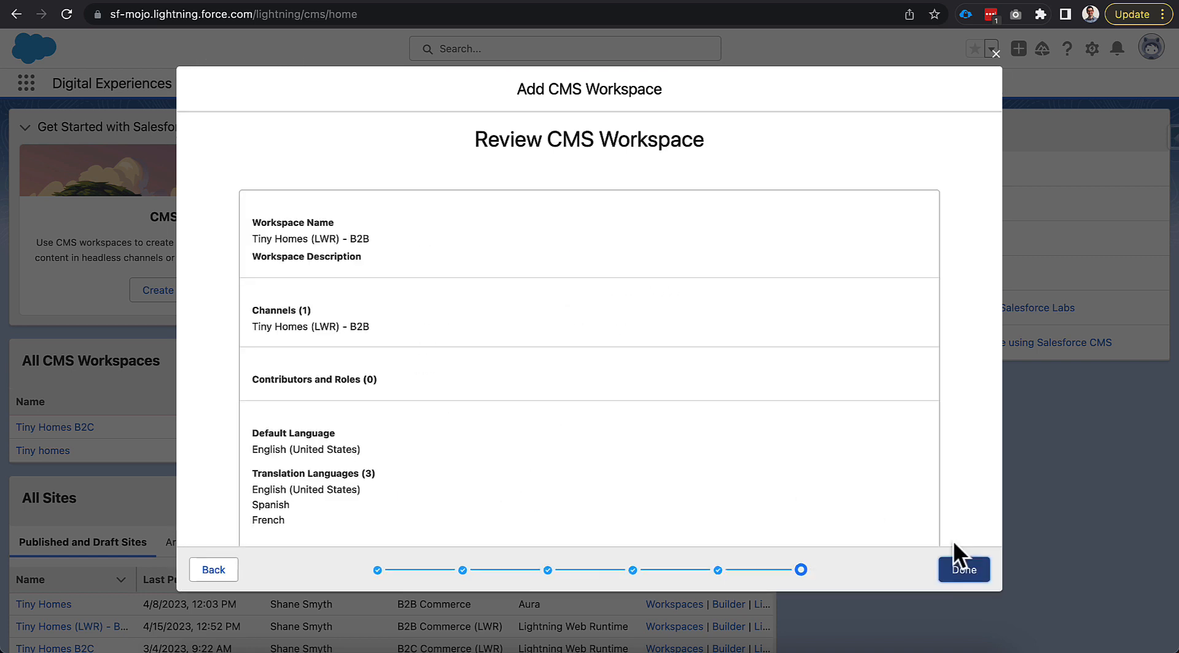
pyautogui.click(956, 571)
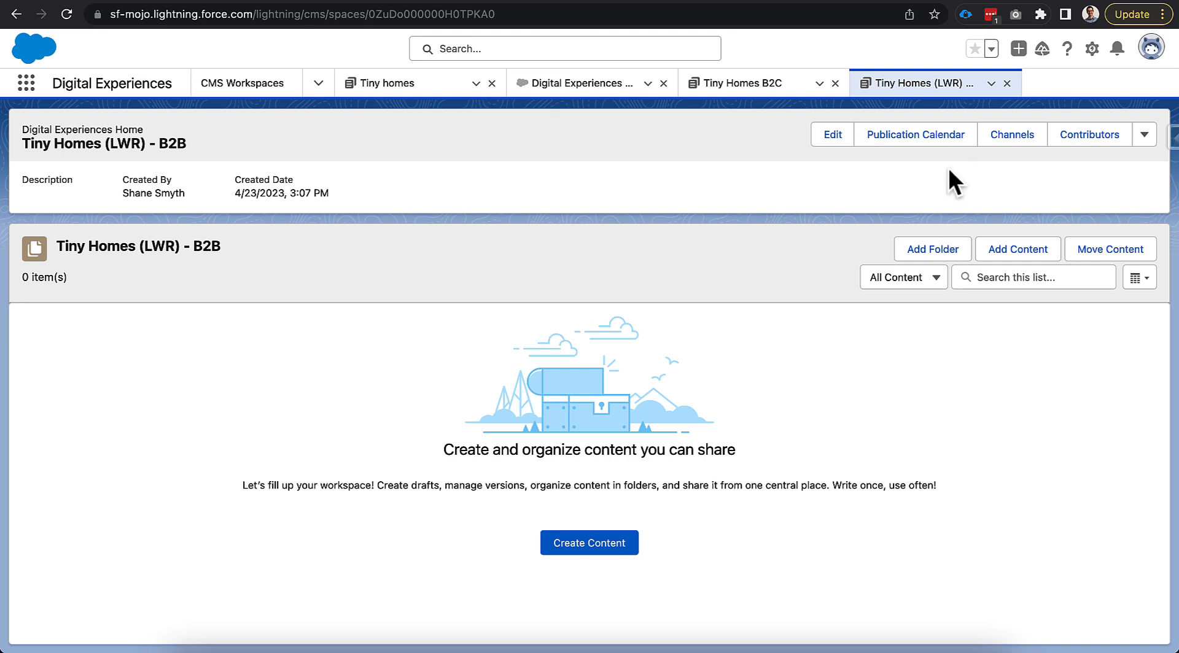
# Step: Return to the Tiny Homes (LWR) - B2B store, reload its Experience Builder and open the CMS content selector for the theme's site logo
pyautogui.click(1065, 0)
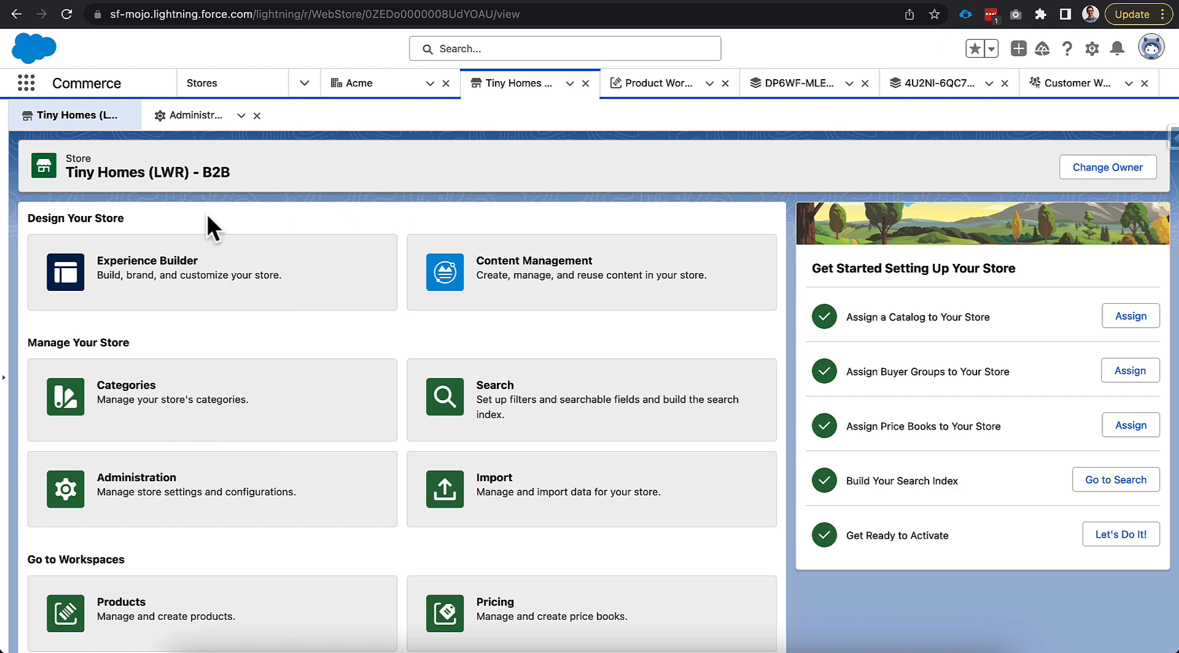
pyautogui.click(244, 284)
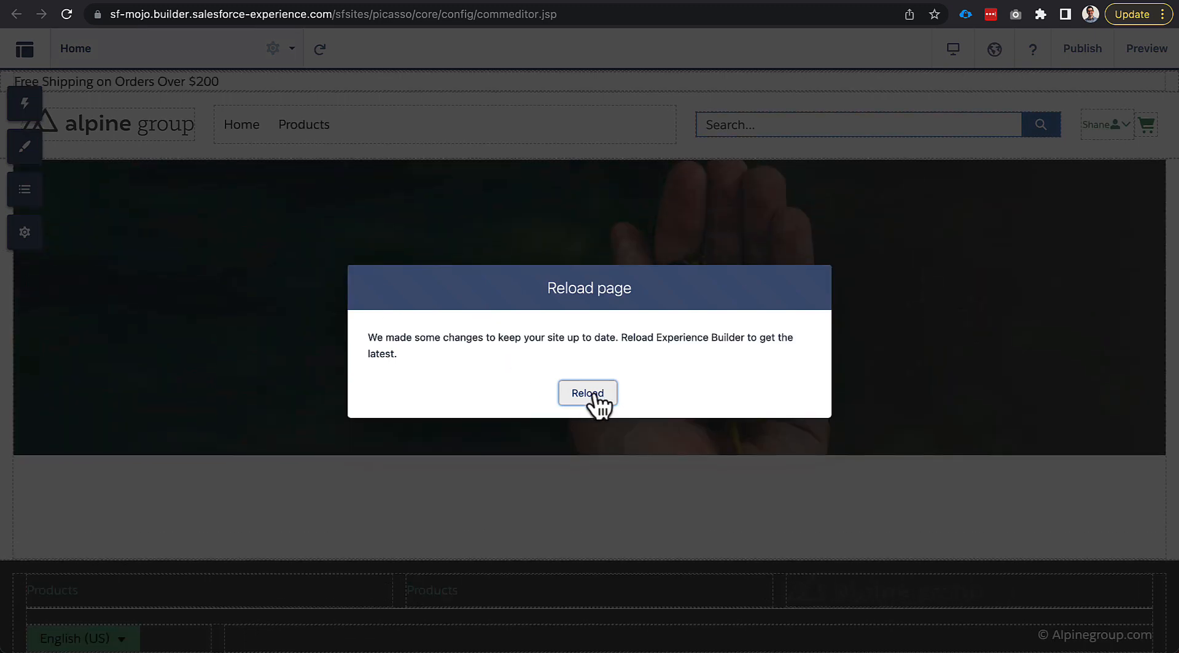
pyautogui.click(589, 394)
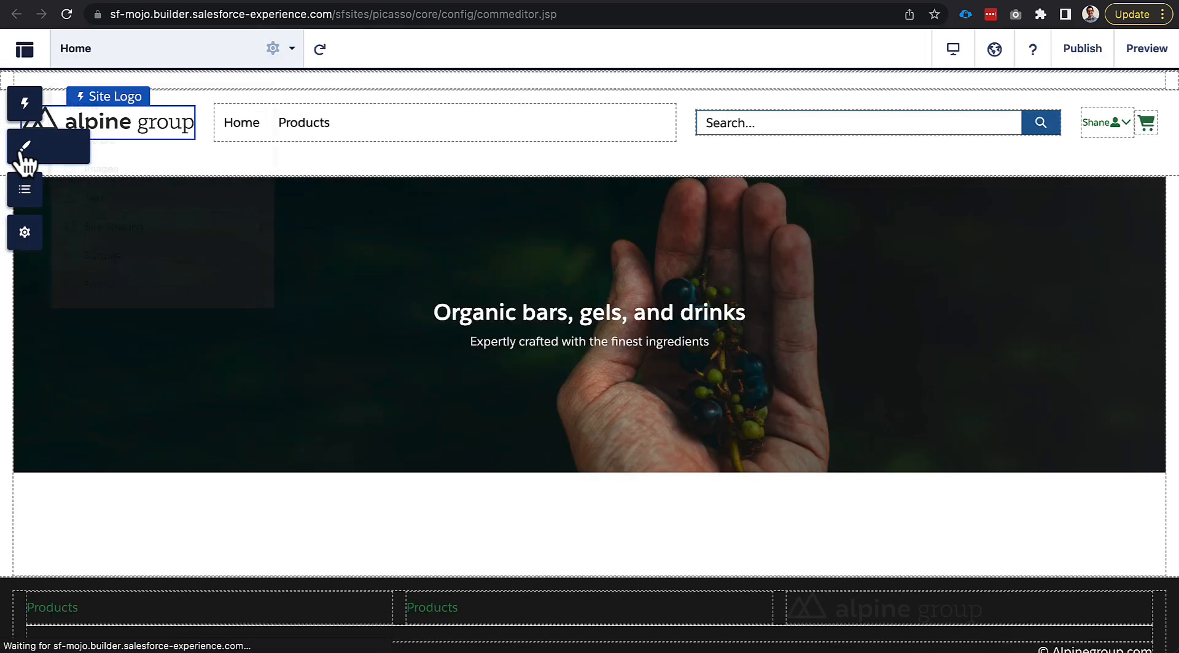
pyautogui.click(23, 147)
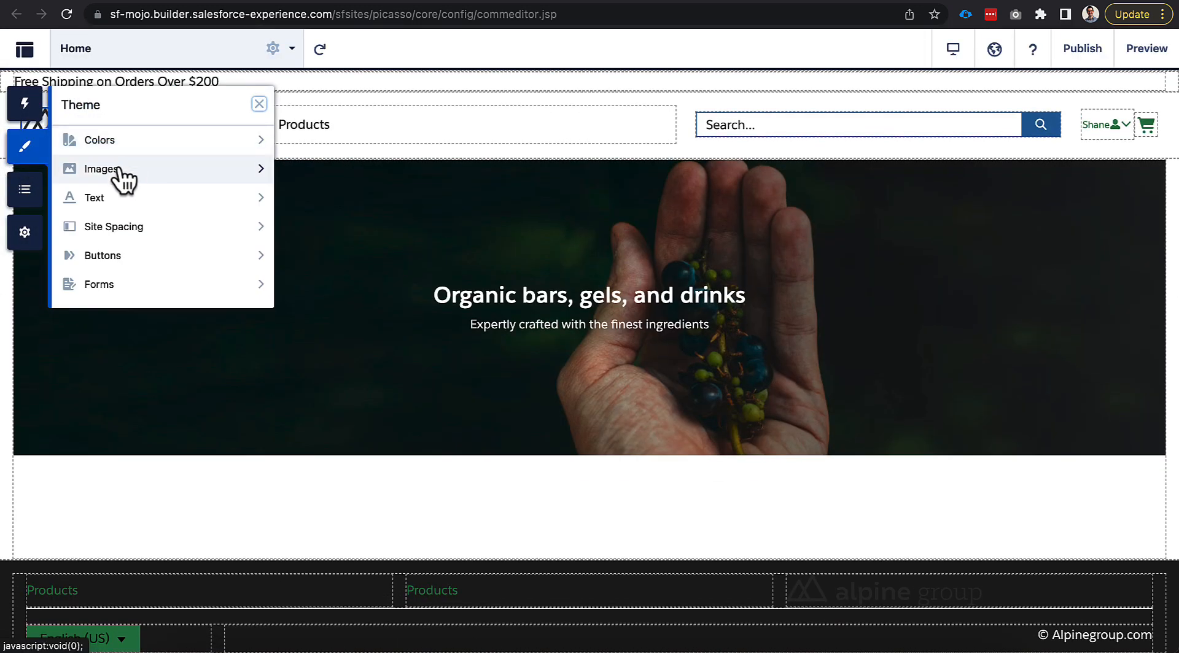
pyautogui.click(117, 170)
pyautogui.click(164, 191)
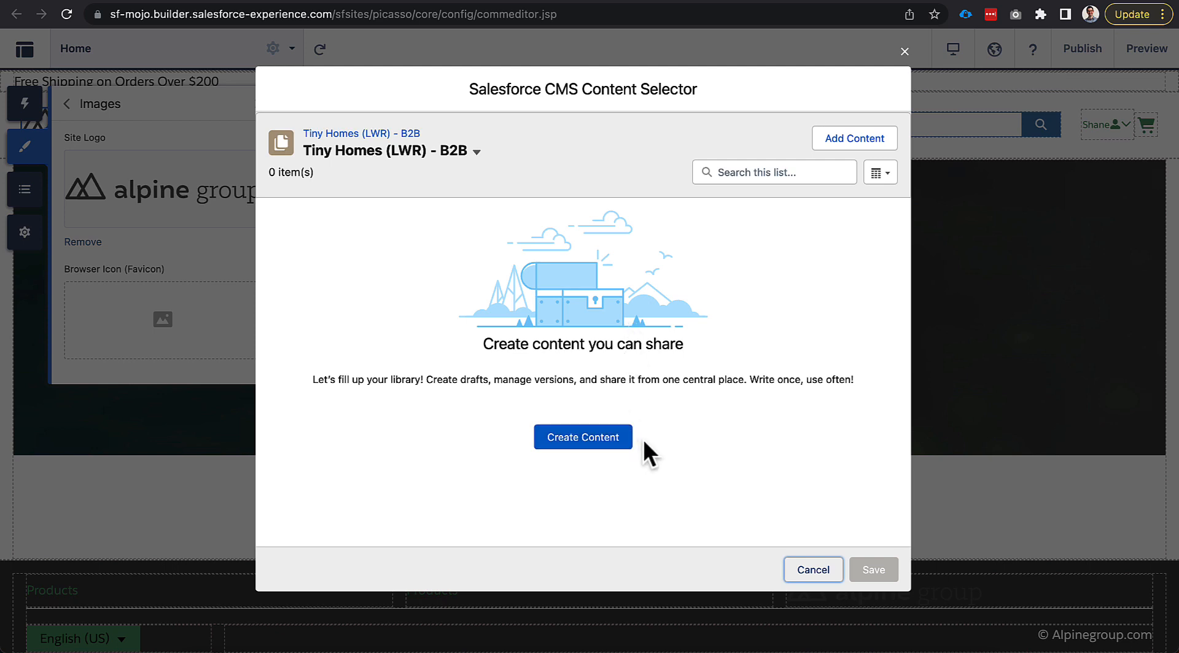
# Step: Upload tinyHomesLogo-Horizontal.png as new CMS media and save it as the site logo
pyautogui.click(617, 443)
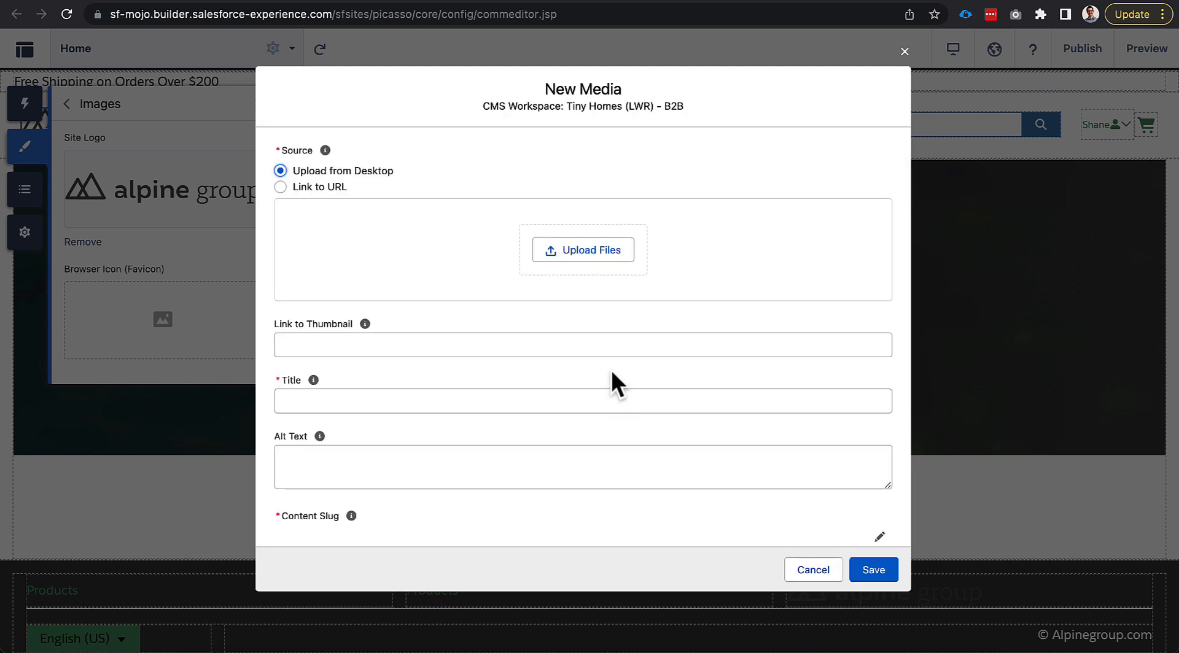
pyautogui.click(573, 252)
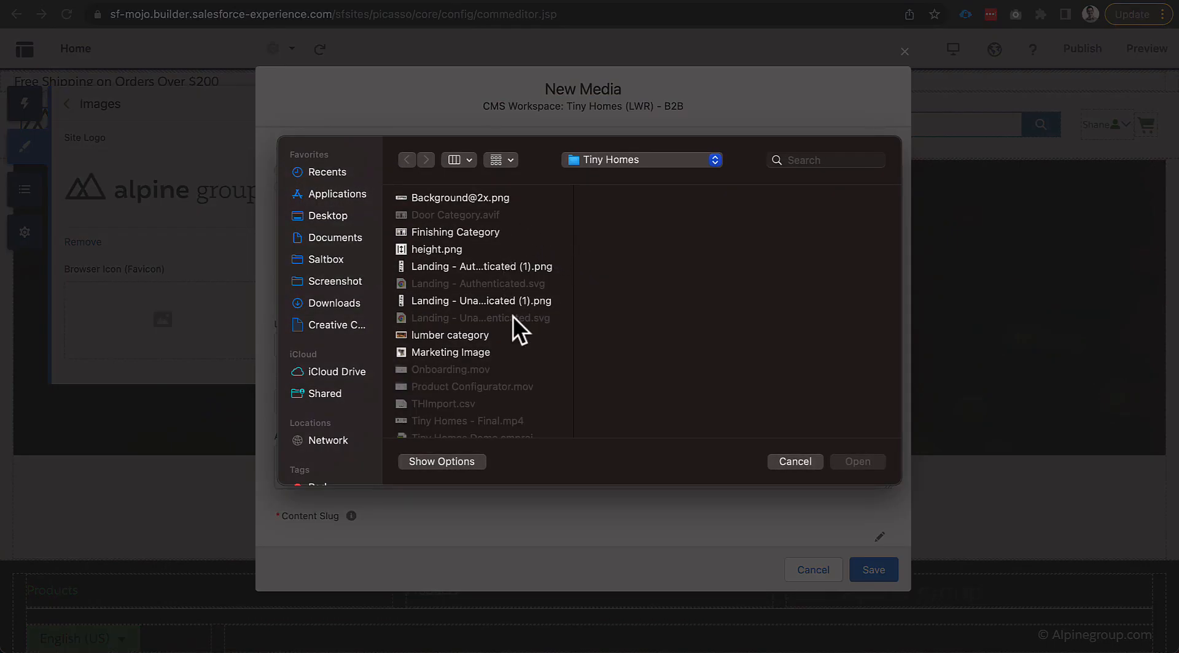
pyautogui.scroll(-5, 514, 315)
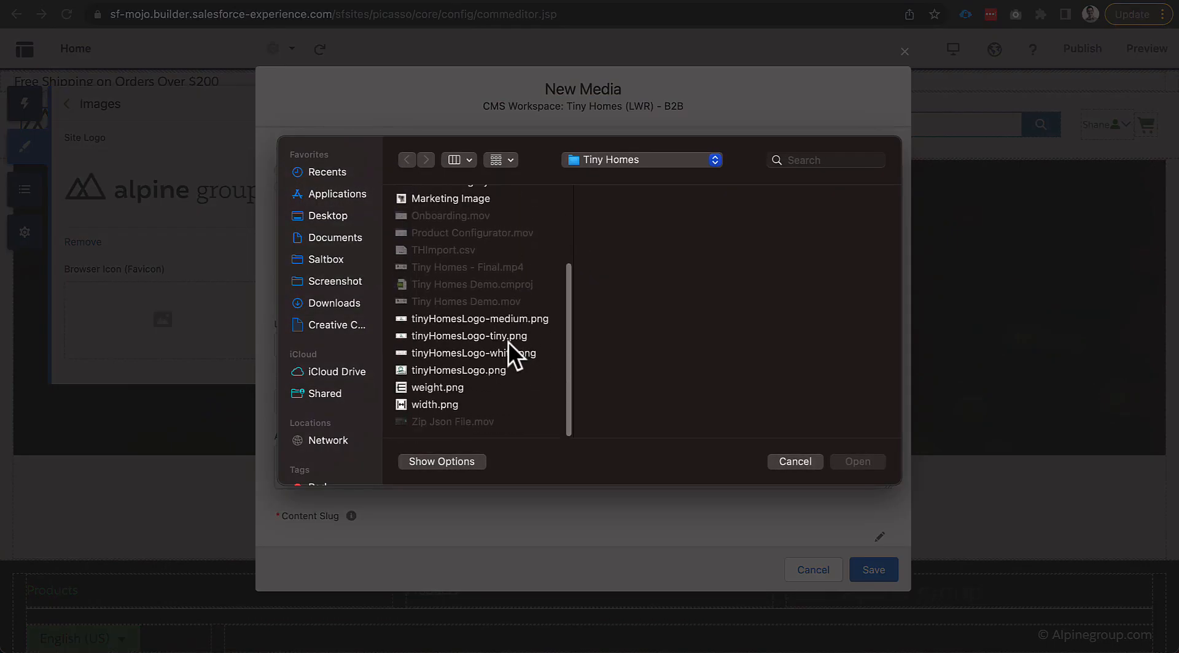
pyautogui.click(490, 302)
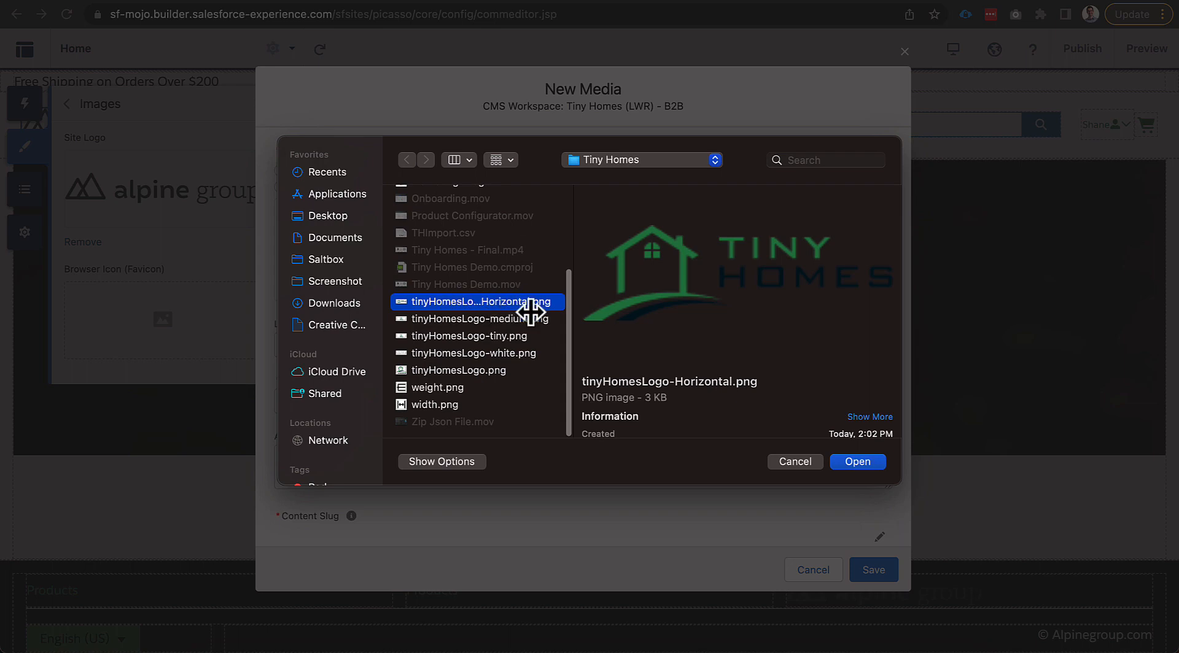
pyautogui.click(865, 464)
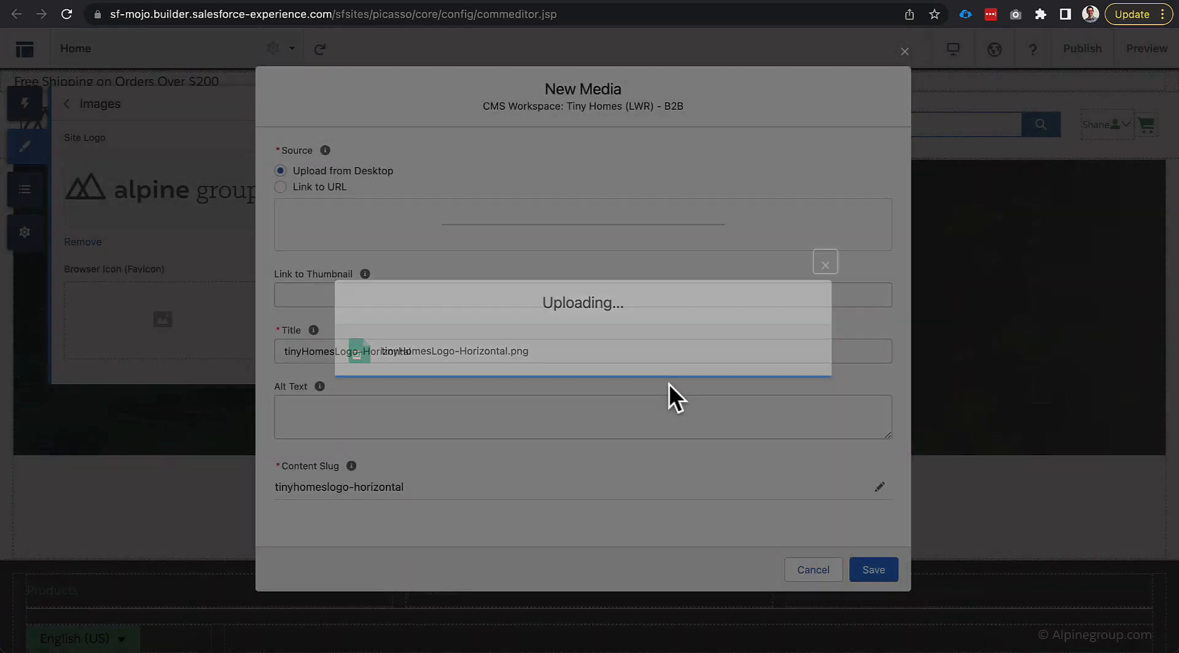
pyautogui.scroll(-1, 487, 430)
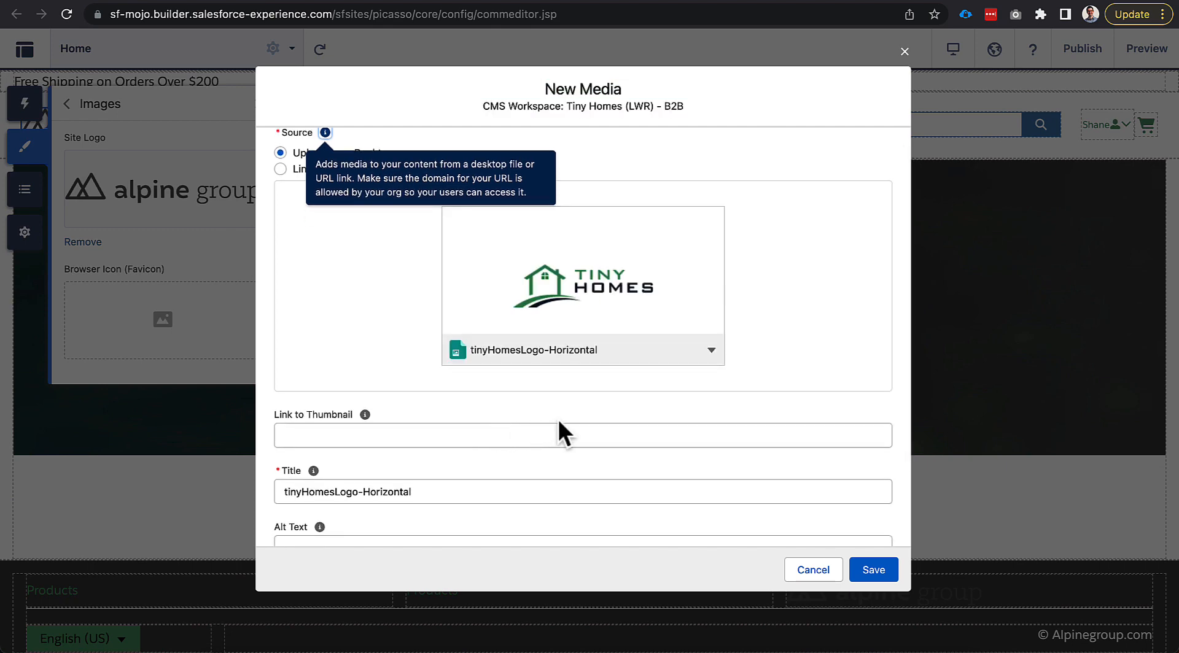
pyautogui.scroll(-3, 799, 516)
pyautogui.click(888, 580)
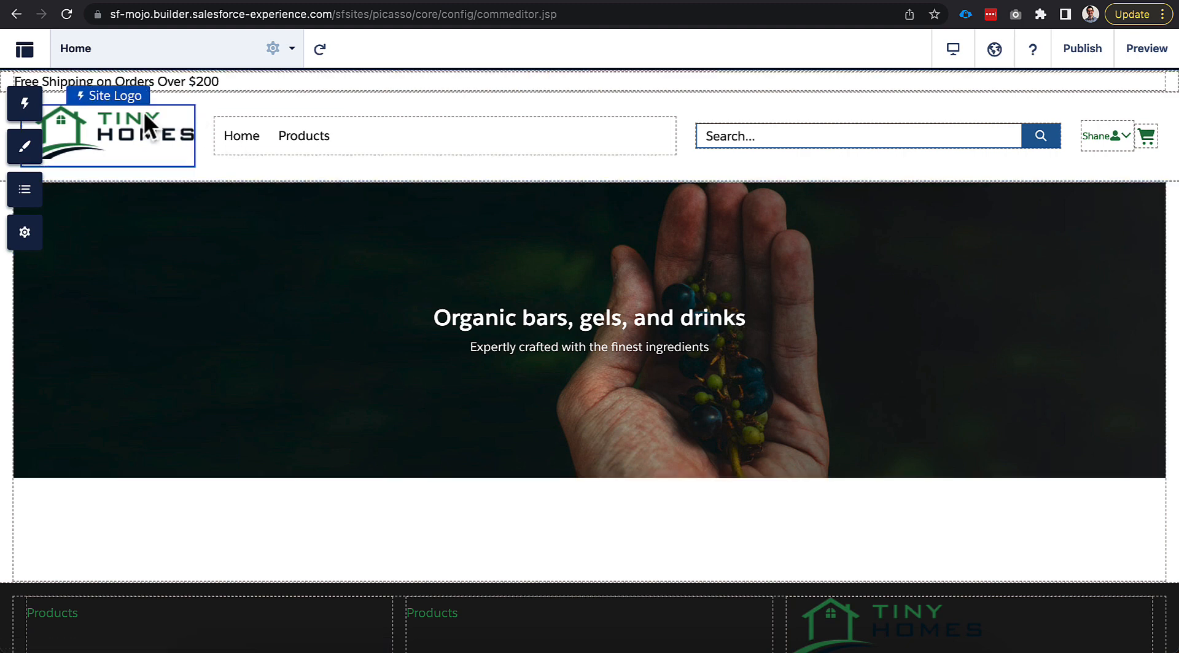
# Step: Set the header site logo's width to 189 px and its alt text to "Tiny Homes Logo"
pyautogui.click(151, 148)
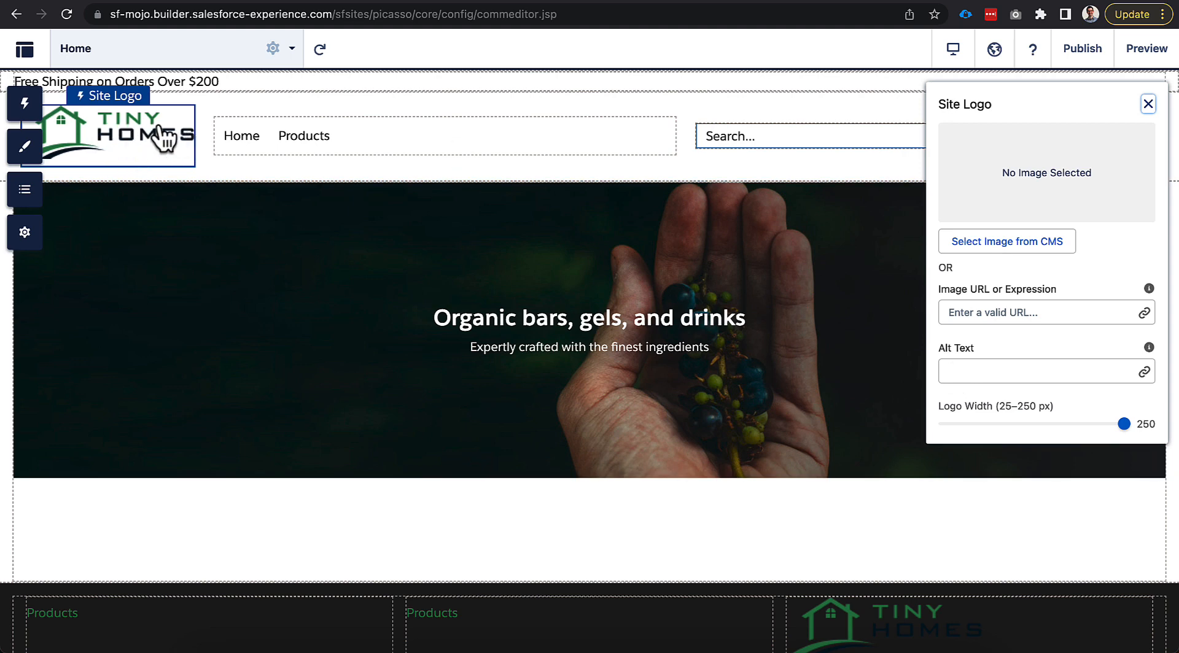
pyautogui.moveTo(1124, 424); pyautogui.dragTo(1076, 425)
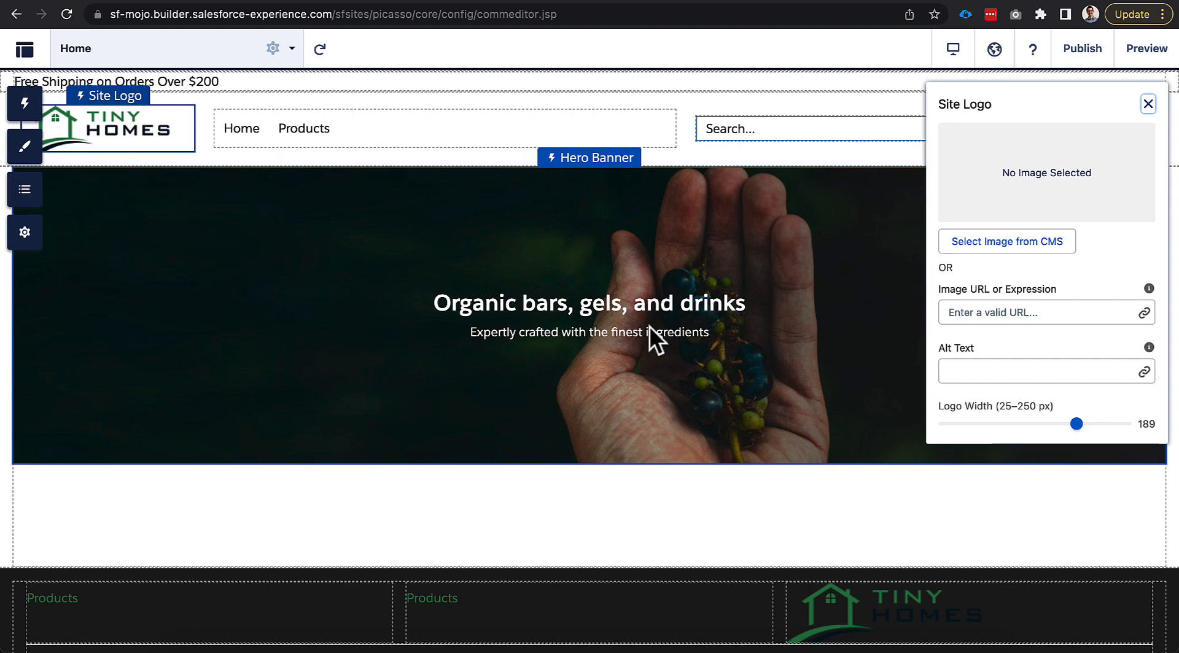
pyautogui.click(980, 372)
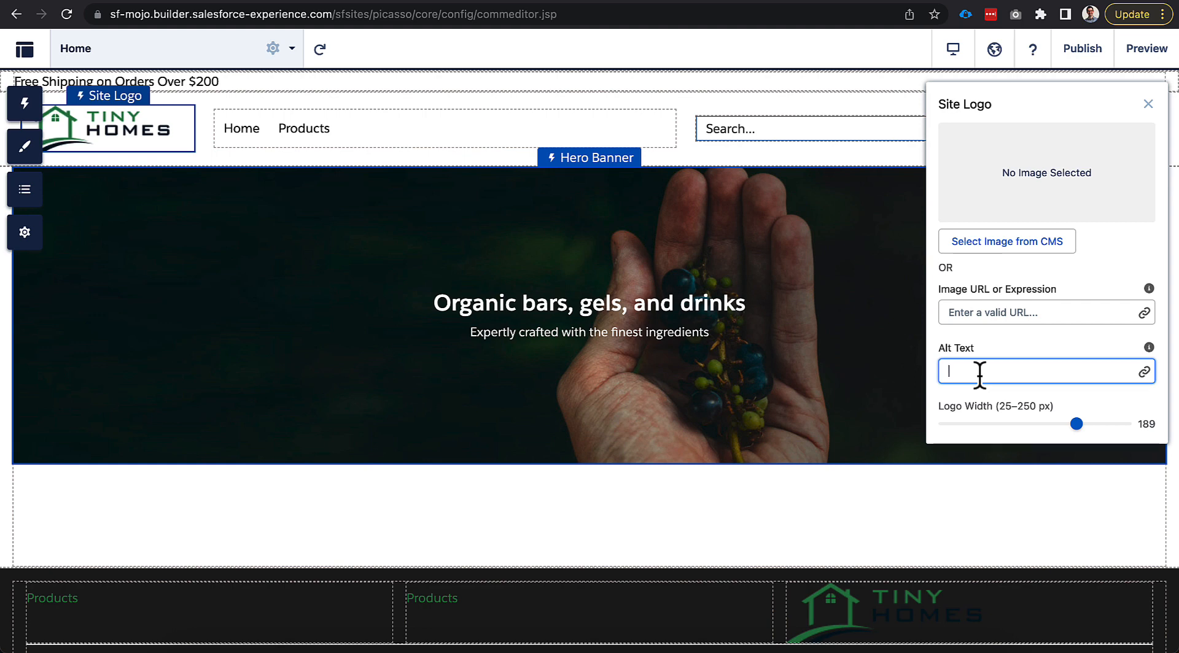
pyautogui.write('Tiny Homes Logo')
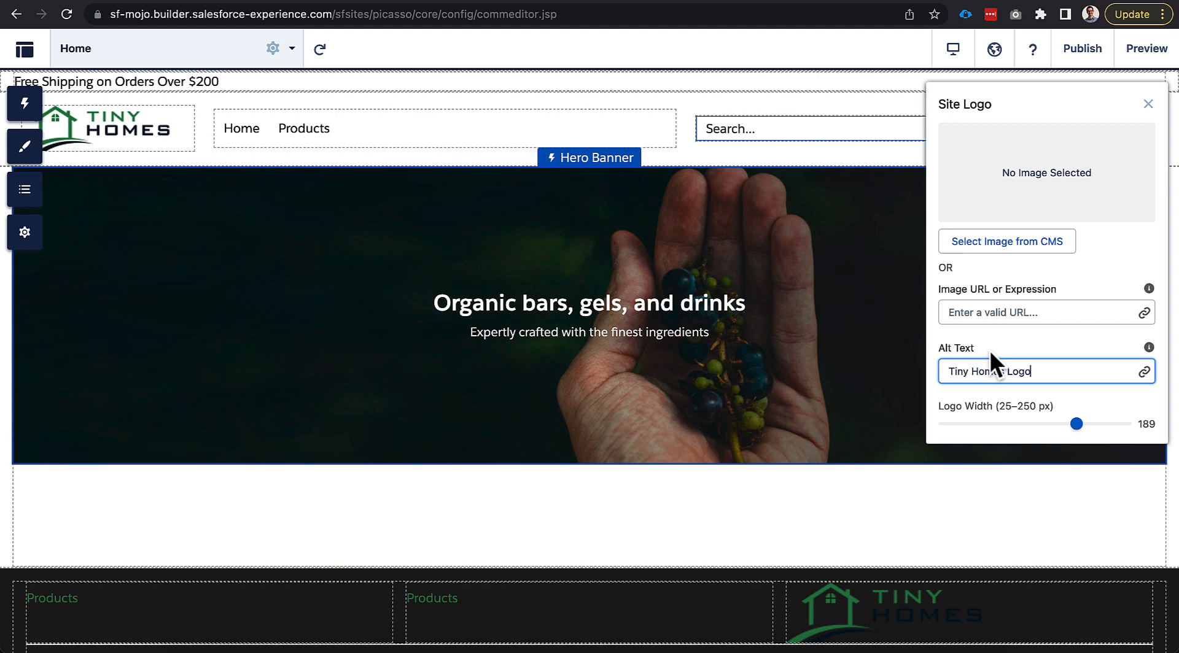
pyautogui.click(1147, 105)
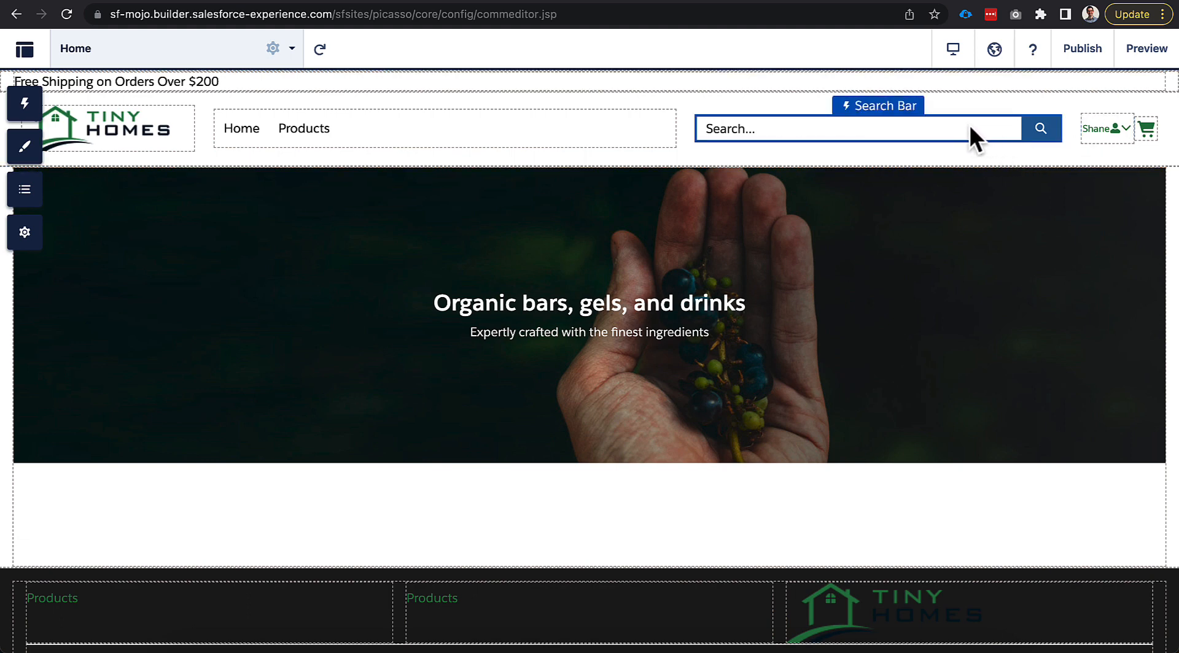
# Step: Set the header search bar's button background color to the brand green, rgb(42, 143, 86)
pyautogui.click(1019, 129)
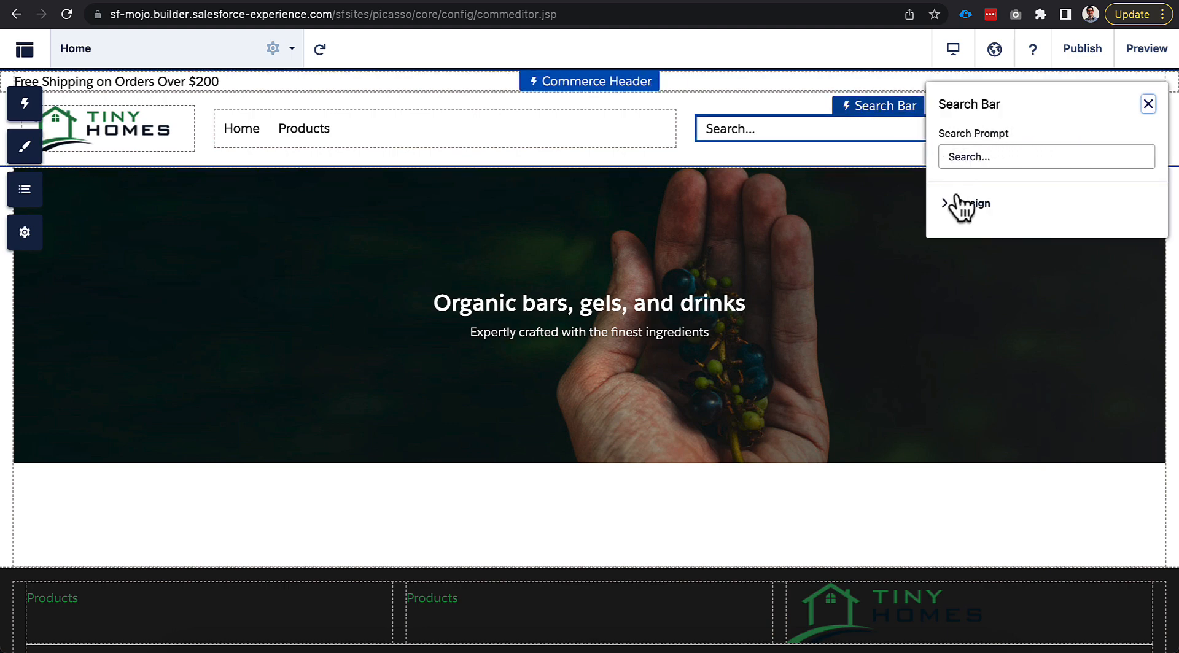
pyautogui.click(967, 206)
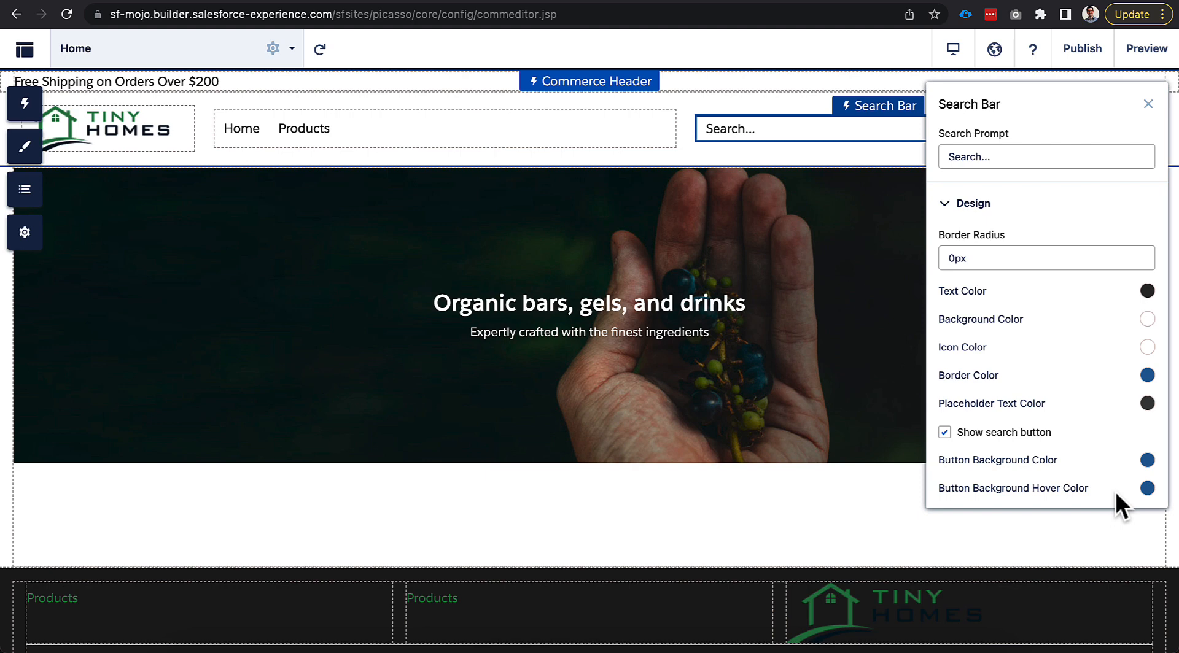
pyautogui.click(1147, 461)
pyautogui.tripleClick(1087, 426)
pyautogui.write('2A8F56')
pyautogui.press('Return')
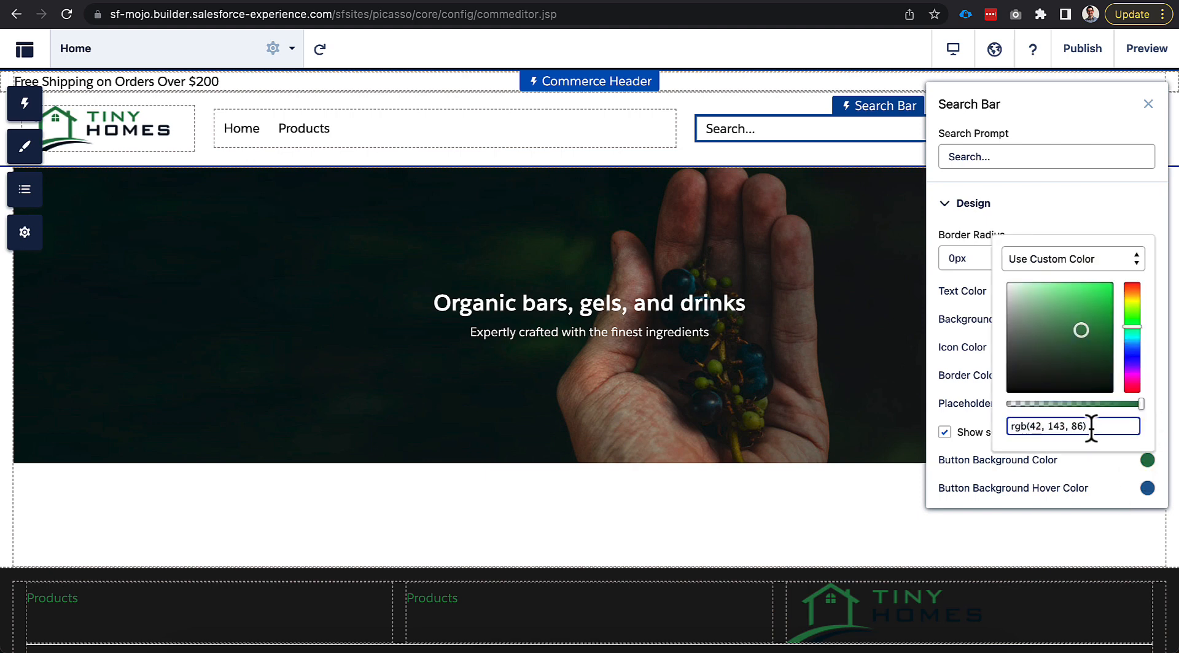
pyautogui.click(969, 376)
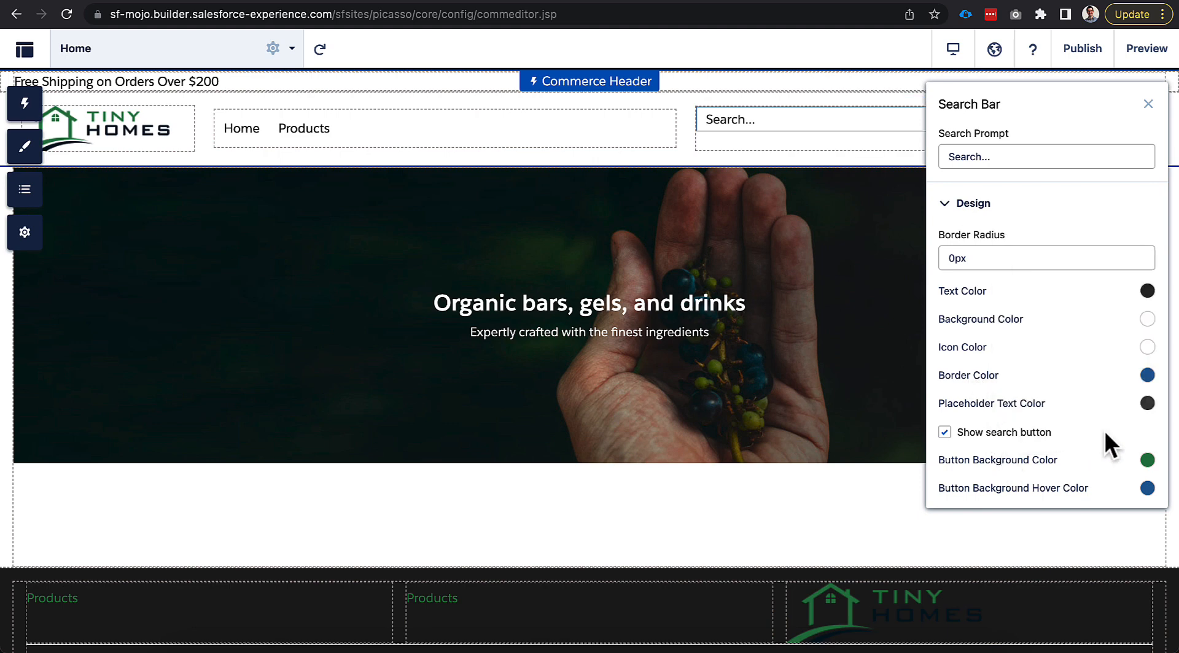
# Step: Set the search bar's border color to the same green, 2A8F56
pyautogui.click(1147, 376)
pyautogui.tripleClick(1072, 576)
pyautogui.write('2A8F56')
pyautogui.press('Return')
pyautogui.click(1119, 371)
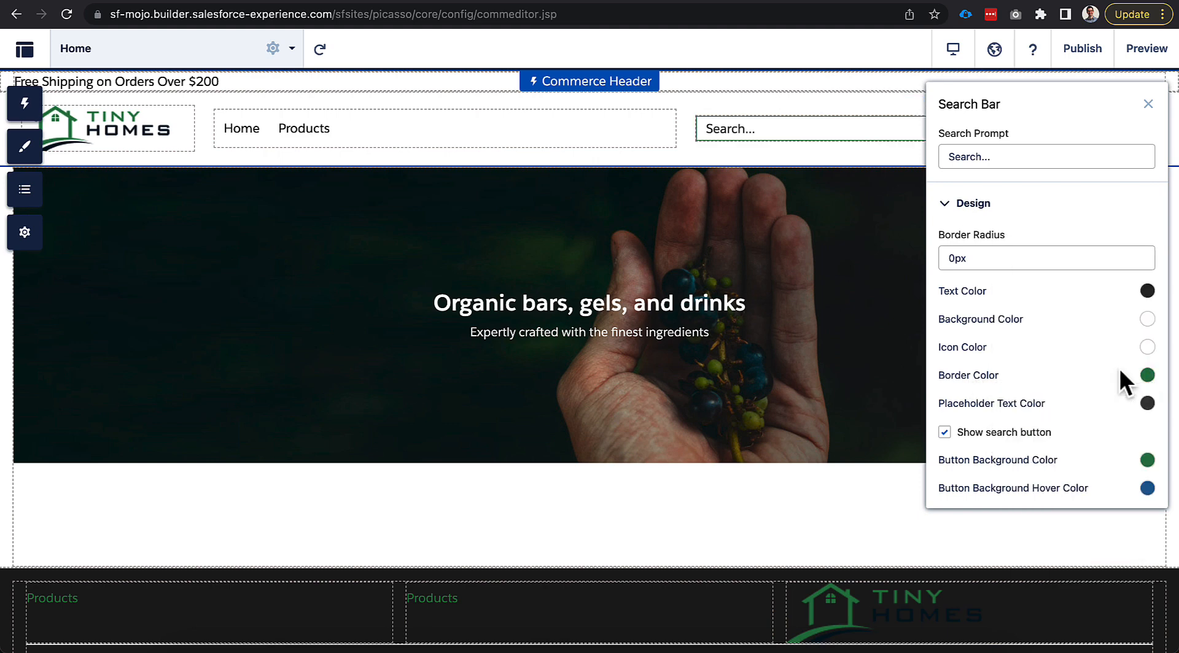
# Step: Set the search button's background hover color to a lighter green, rgb(59, 177, 110), and check the search bar in the page preview
pyautogui.click(1147, 489)
pyautogui.click(1091, 455)
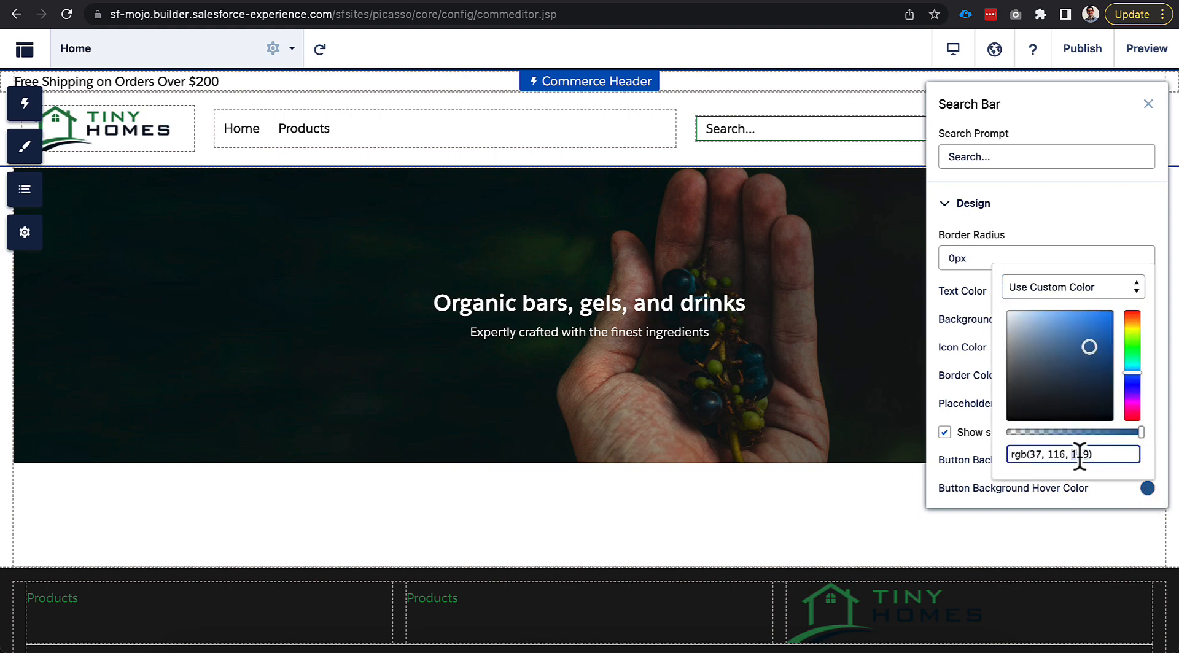
pyautogui.tripleClick(1091, 455)
pyautogui.write('rgb(42, 143, 86)')
pyautogui.press('Return')
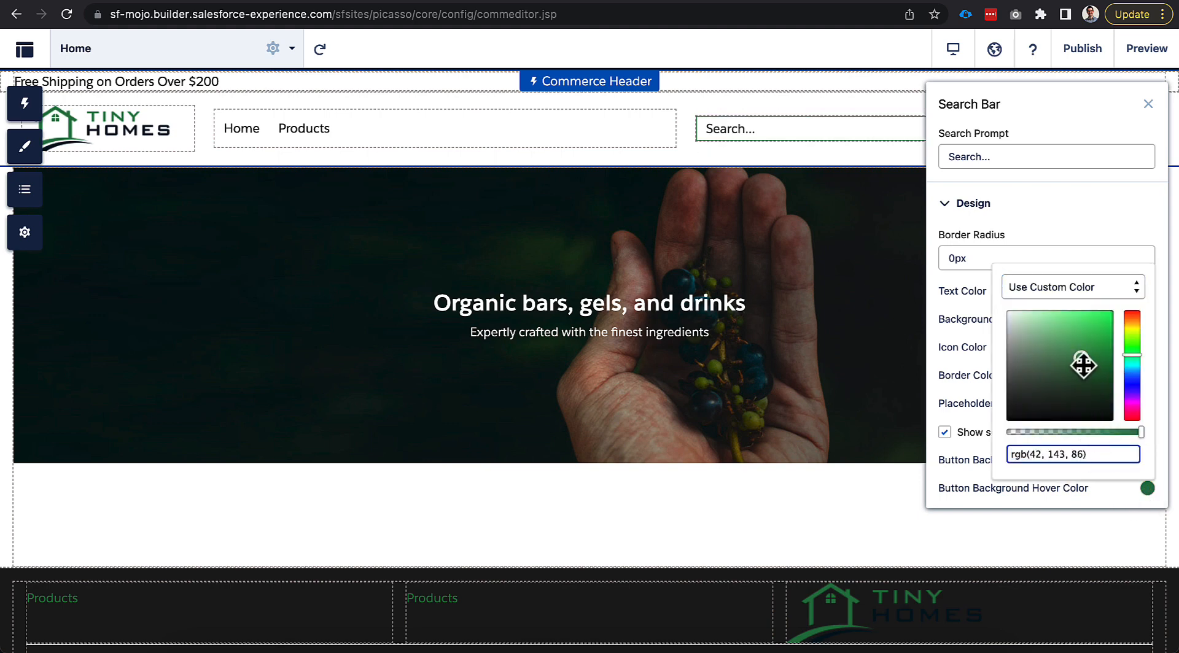
pyautogui.click(1081, 357)
pyautogui.moveTo(1081, 356); pyautogui.dragTo(1077, 343)
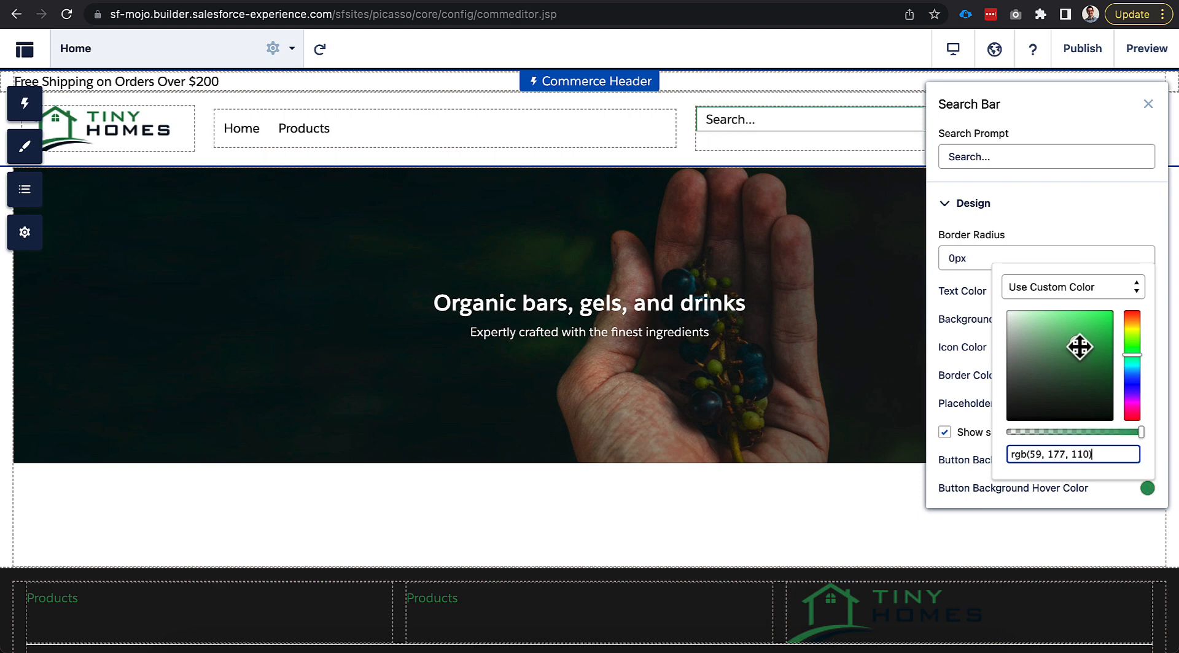
pyautogui.click(1106, 487)
pyautogui.click(1148, 103)
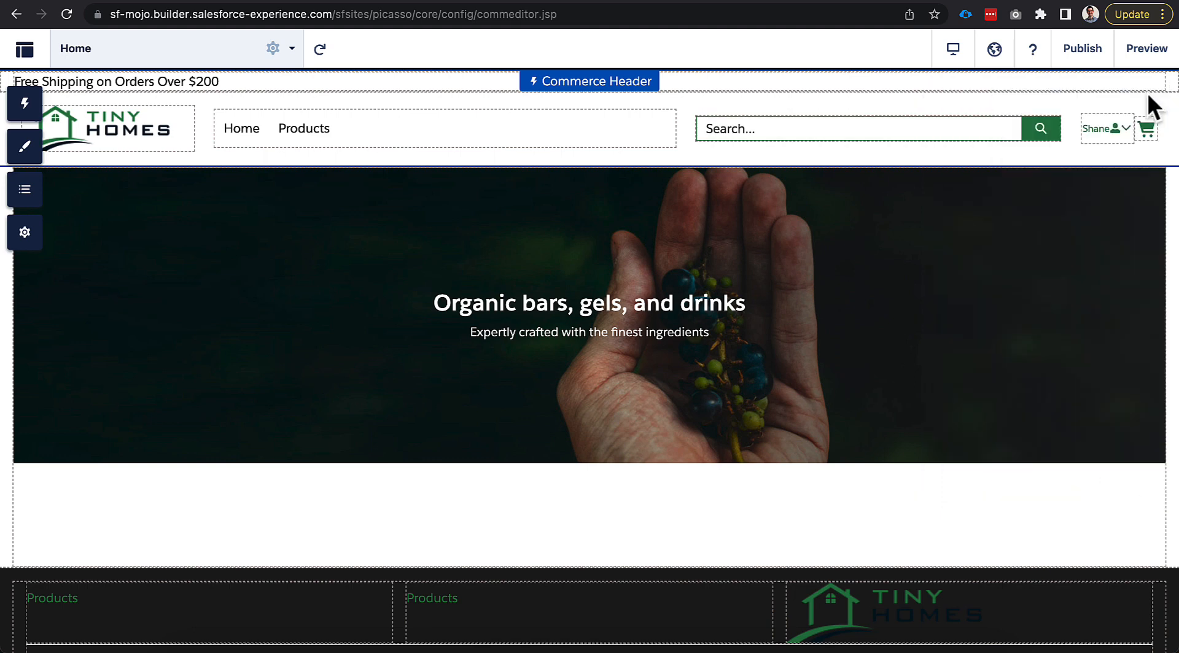
pyautogui.click(1144, 54)
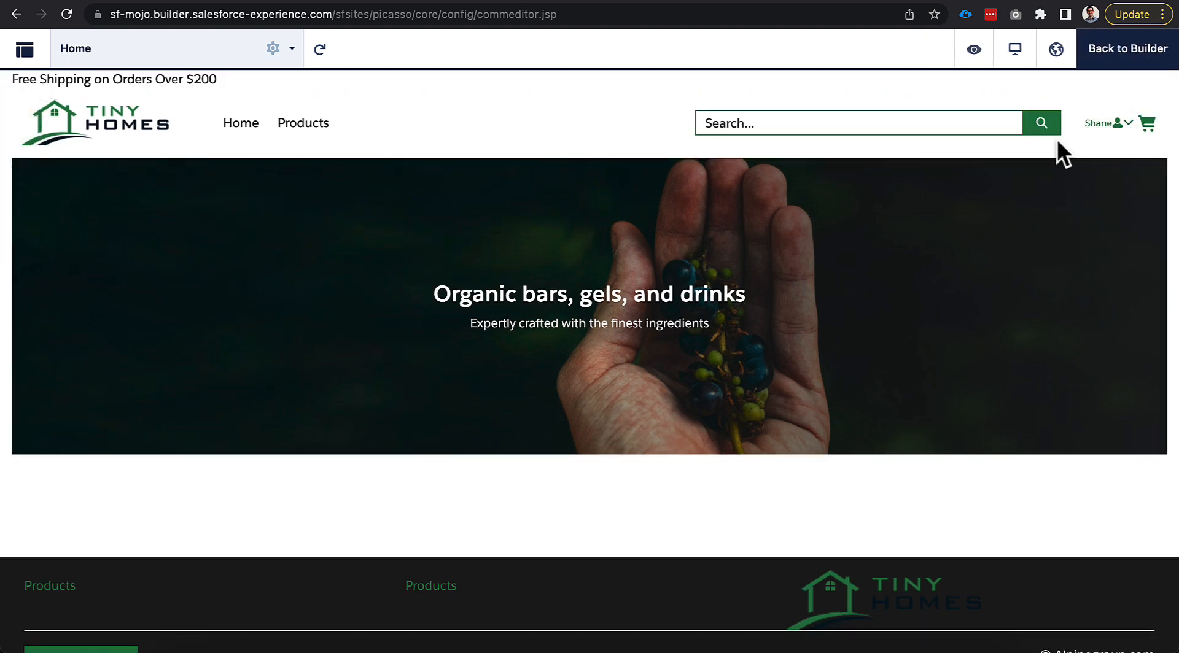
pyautogui.click(1117, 57)
# Step: Set the search bar's border radius to 4px and check the rounded corners in the page preview
pyautogui.click(1012, 129)
pyautogui.click(975, 205)
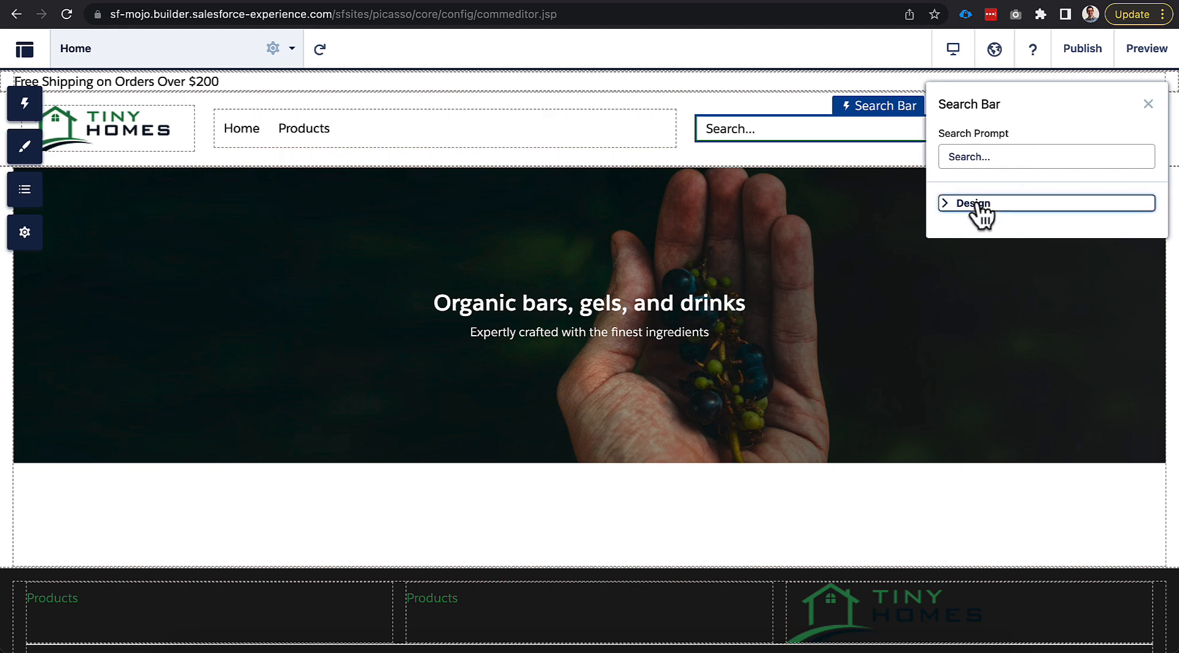
pyautogui.click(955, 258)
pyautogui.moveTo(955, 258); pyautogui.dragTo(947, 257)
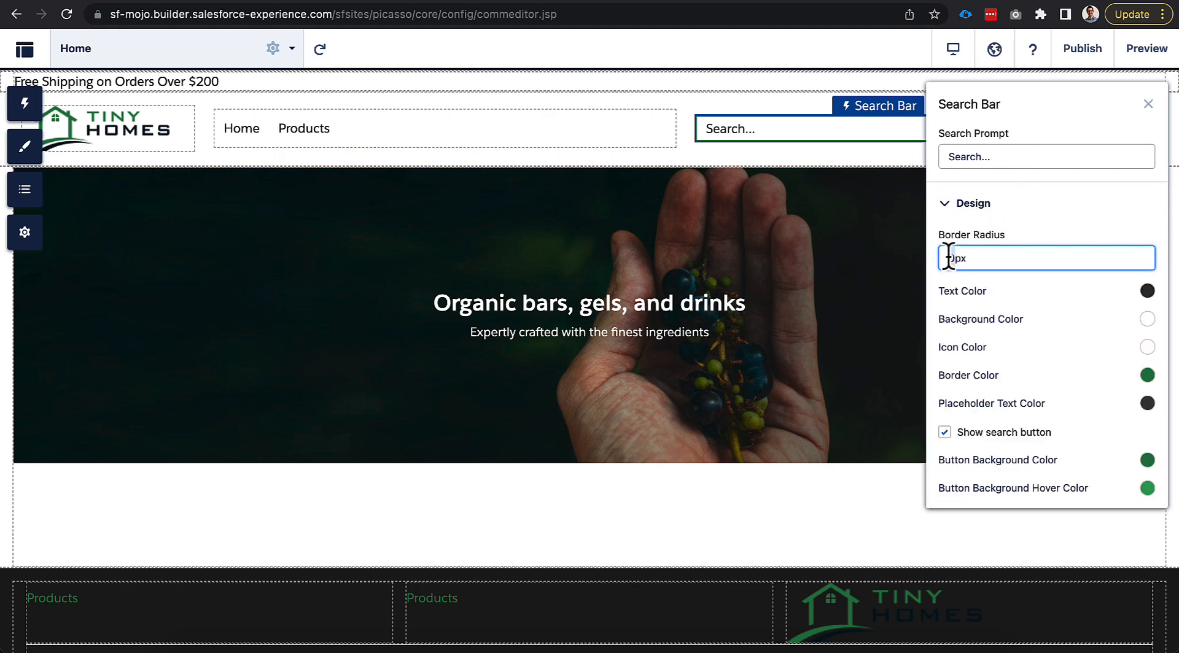
pyautogui.write('4')
pyautogui.click(1033, 227)
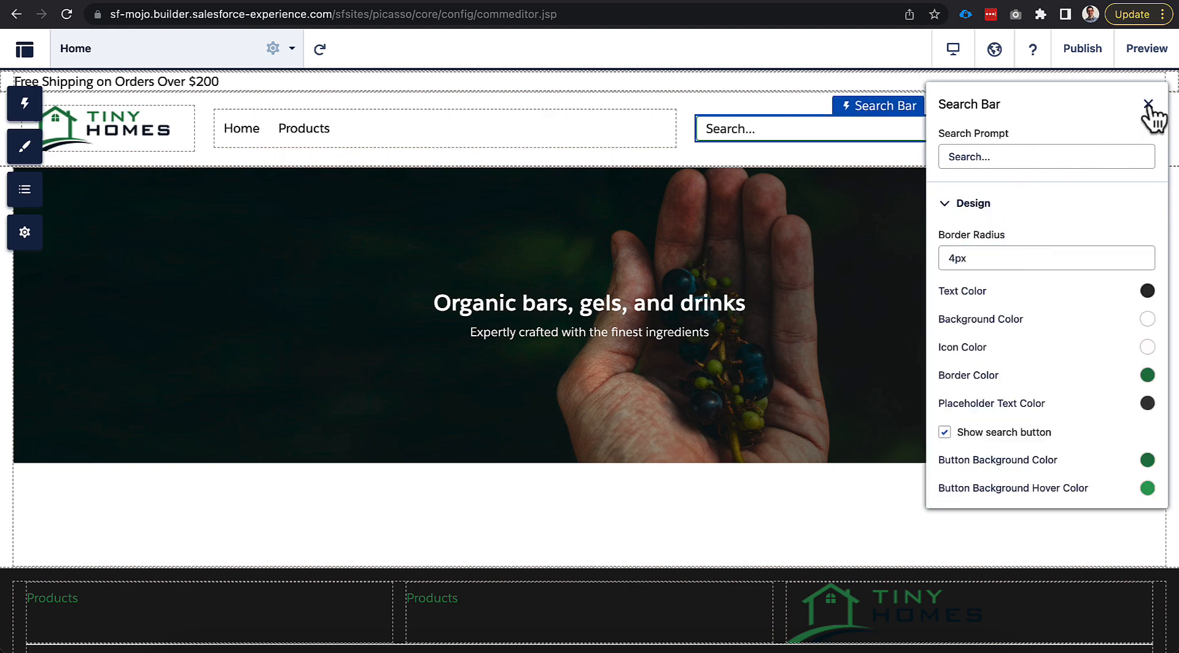
pyautogui.click(1142, 54)
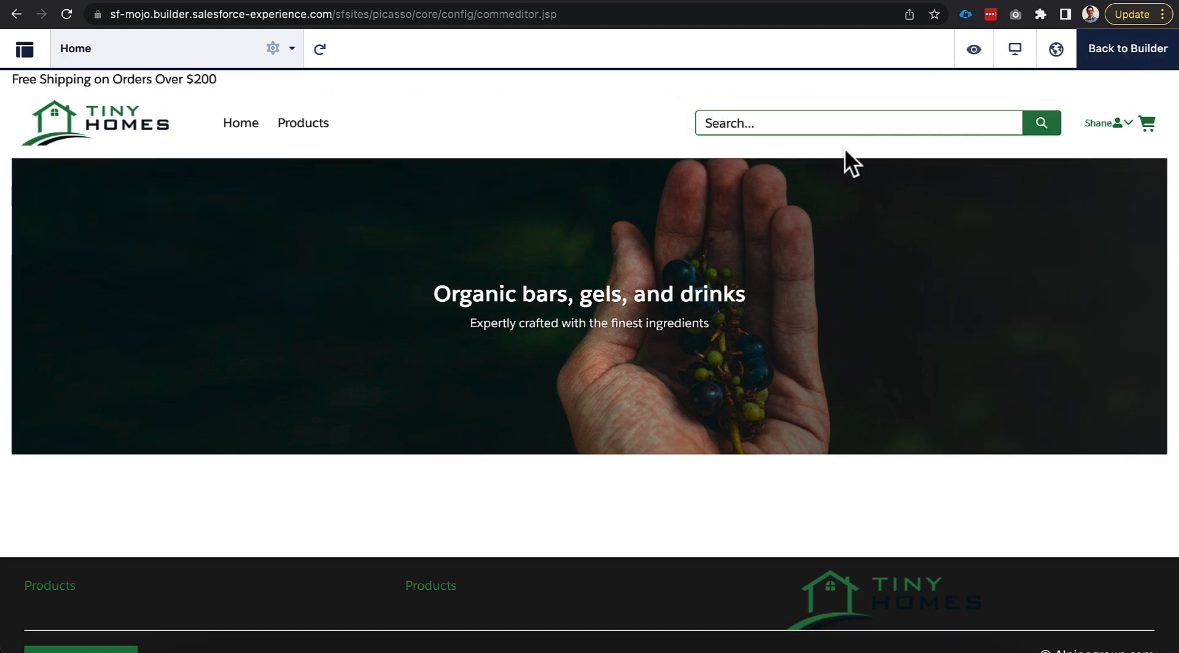
pyautogui.click(1111, 59)
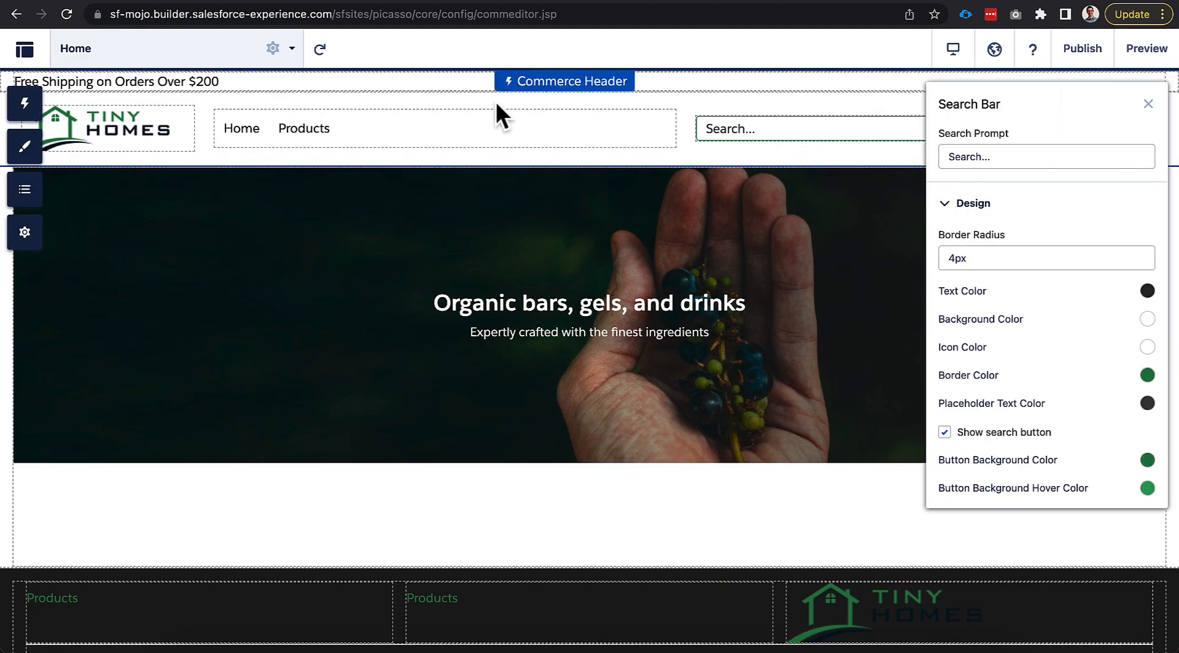
# Step: Try hiding the promo banner in the Commerce Header's properties, and restore it
pyautogui.click(400, 99)
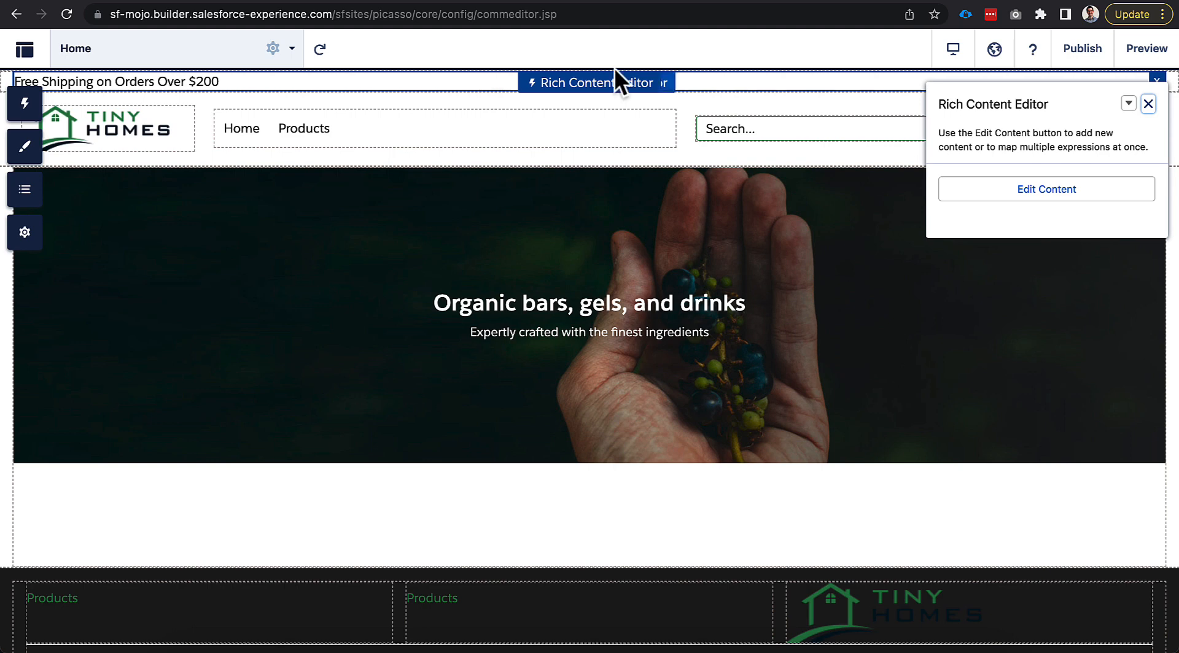
pyautogui.click(684, 124)
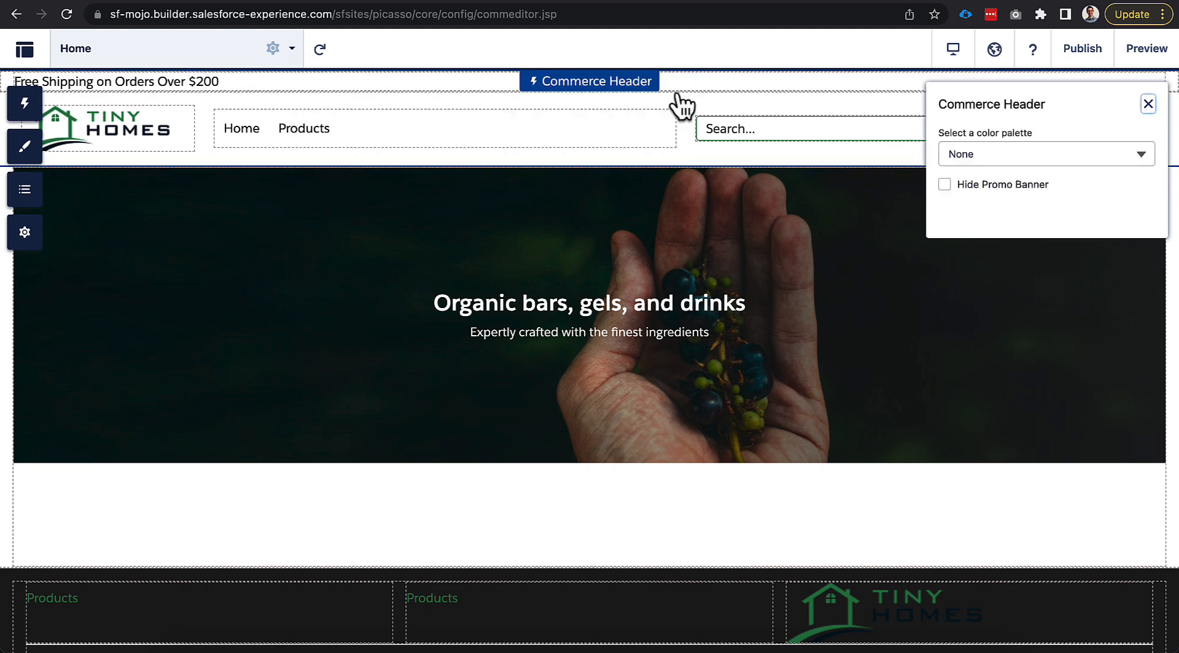
pyautogui.click(944, 184)
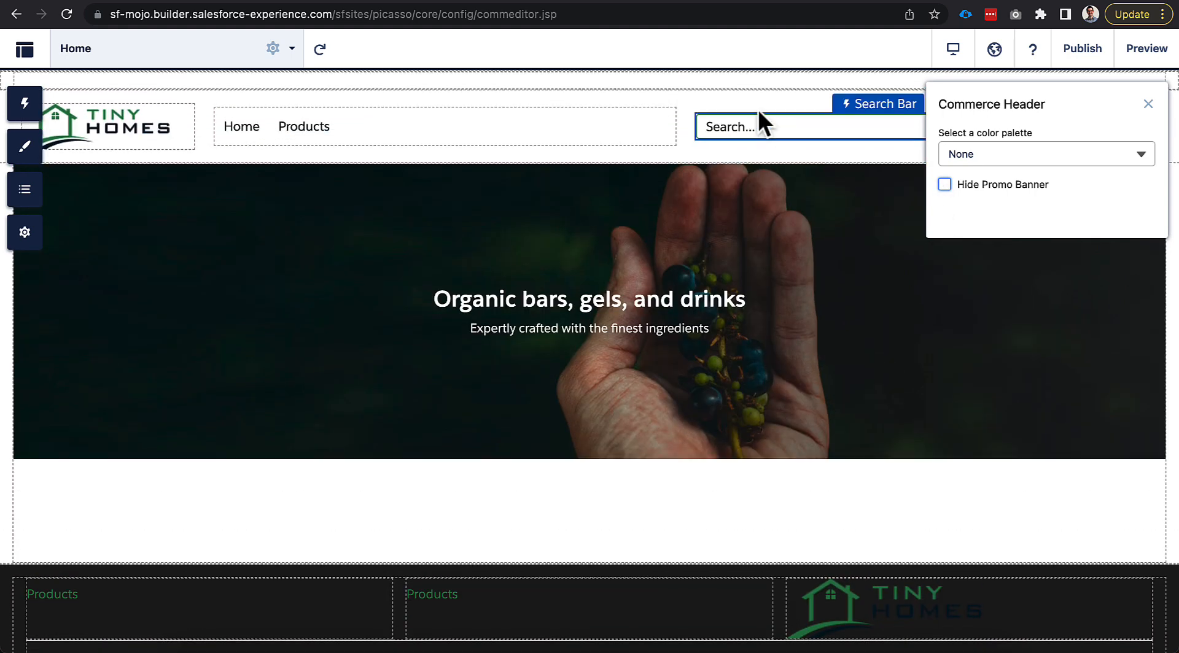
pyautogui.click(680, 86)
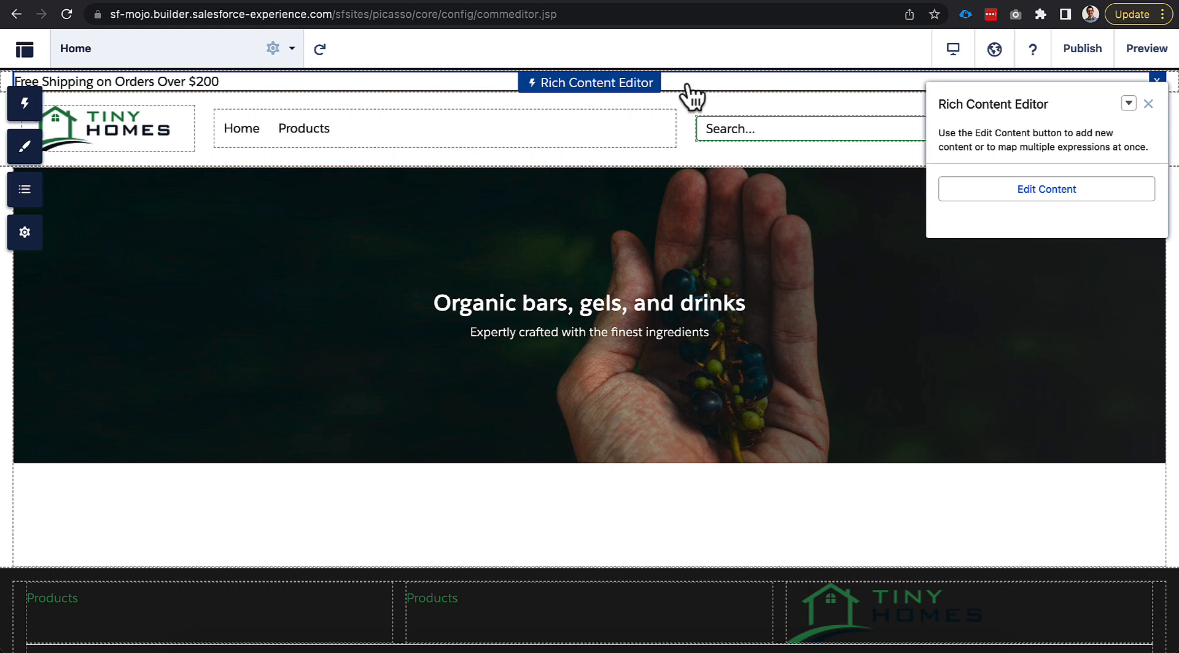
pyautogui.click(676, 136)
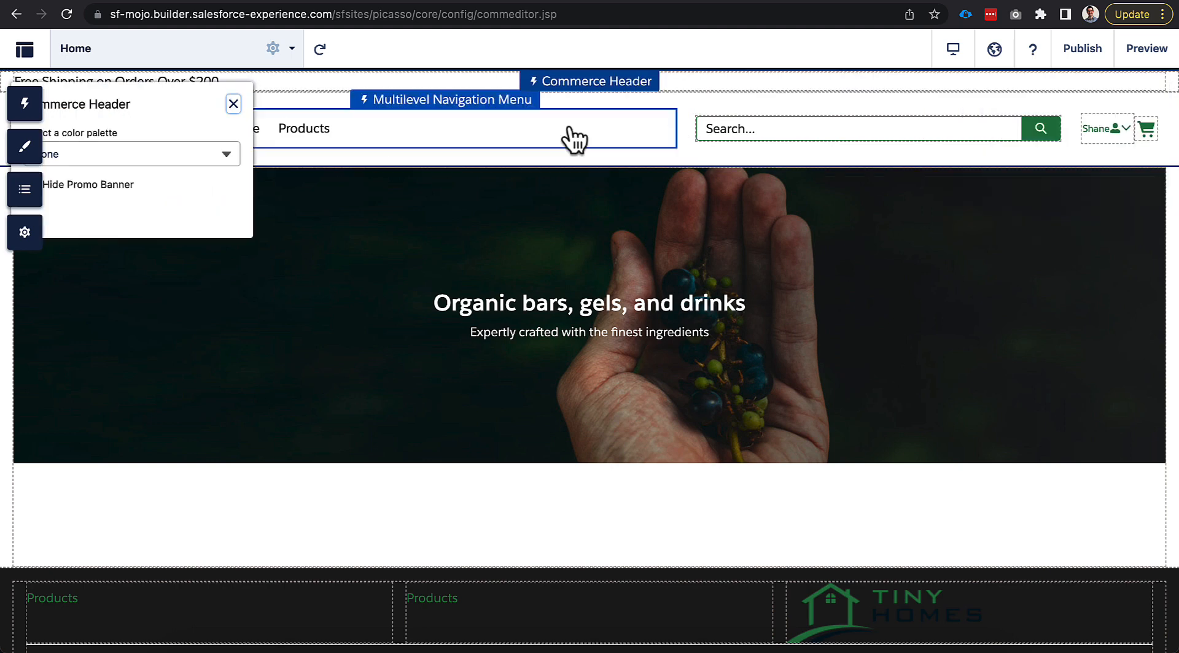
# Step: Create a new color palette named Promotion Header for the section holding the free-shipping promo text
pyautogui.moveTo(237, 102); pyautogui.dragTo(987, 130)
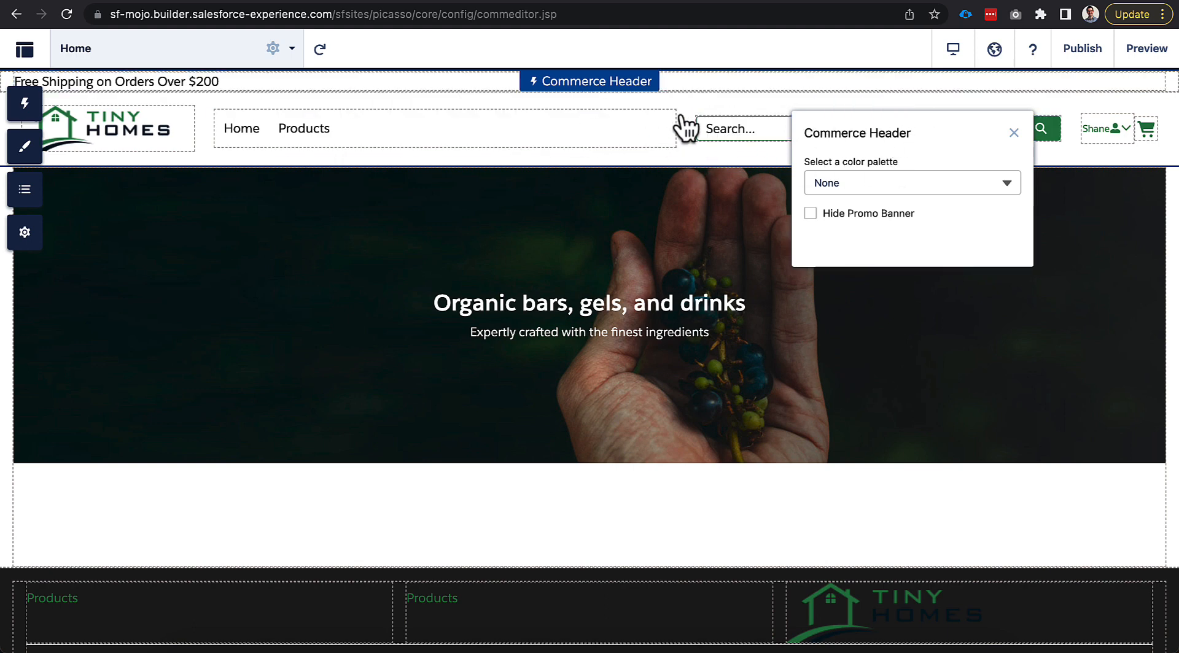
pyautogui.click(1170, 91)
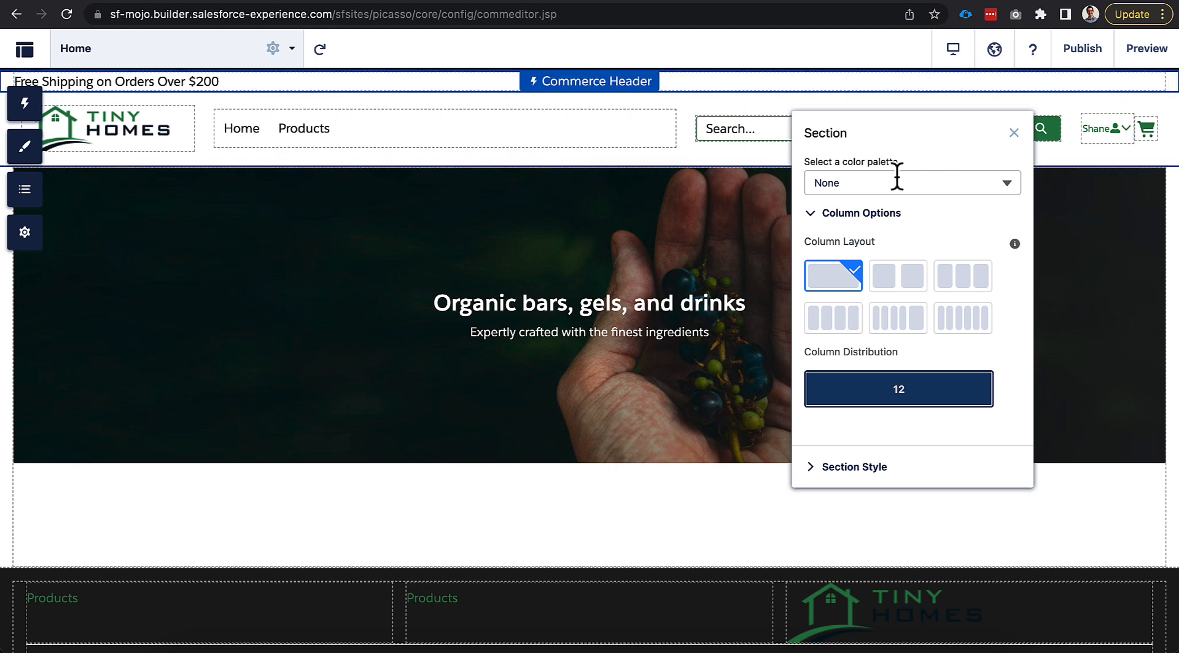
pyautogui.click(856, 182)
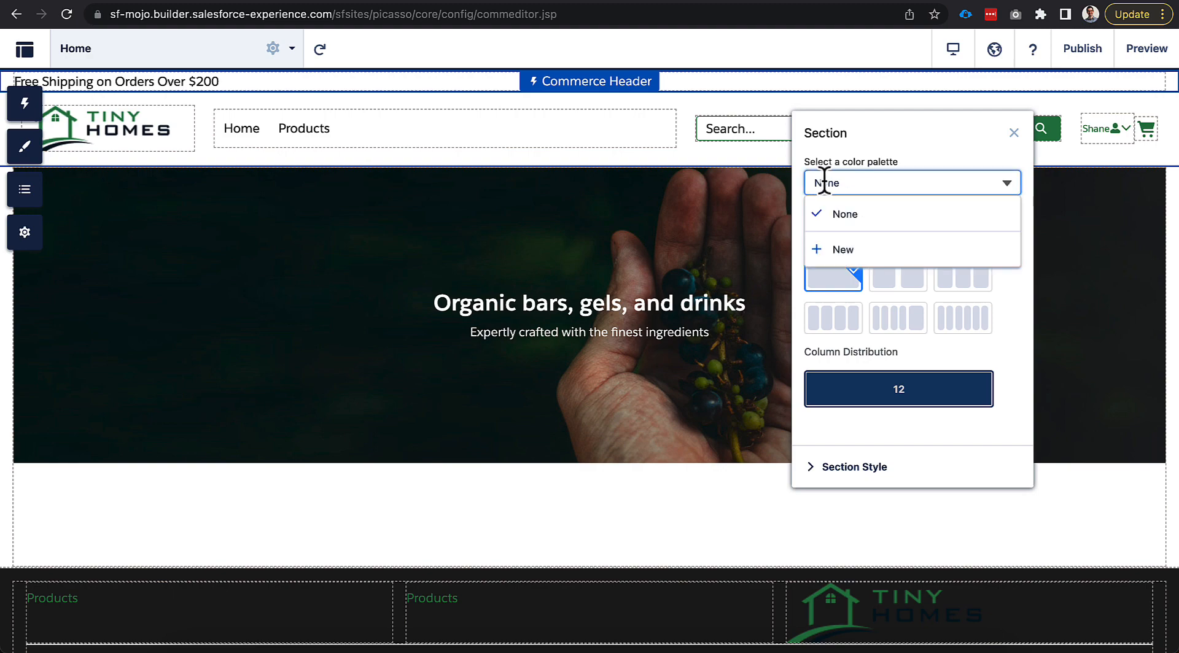
pyautogui.click(858, 251)
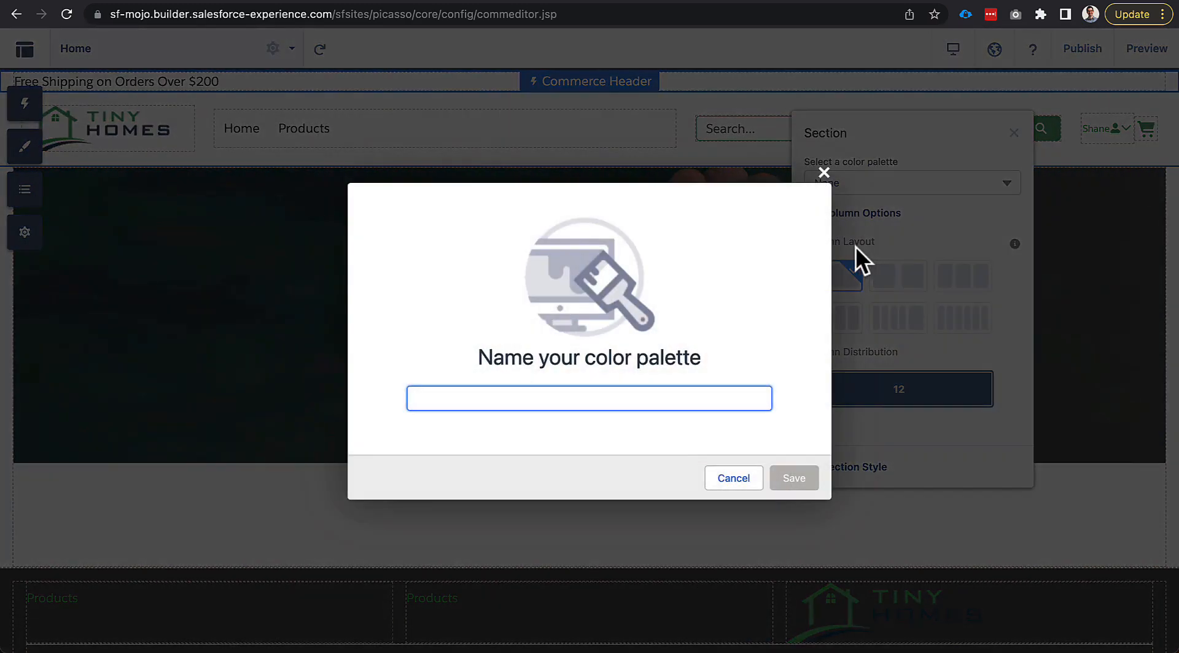
pyautogui.write('Promotion Header')
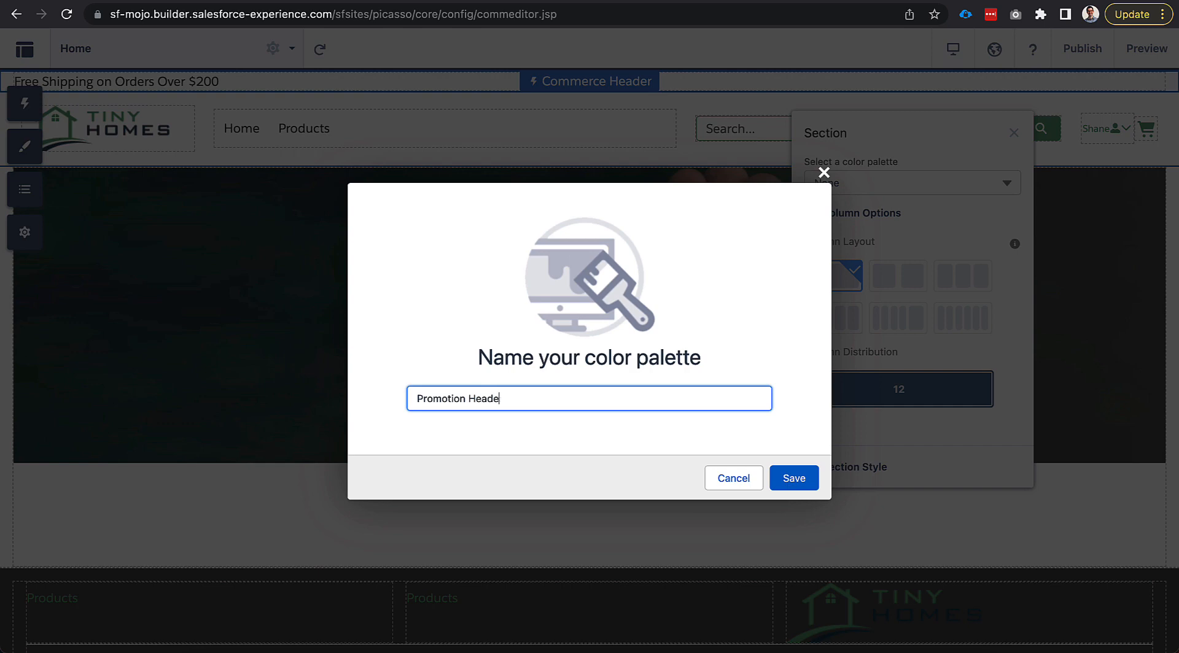
pyautogui.click(792, 480)
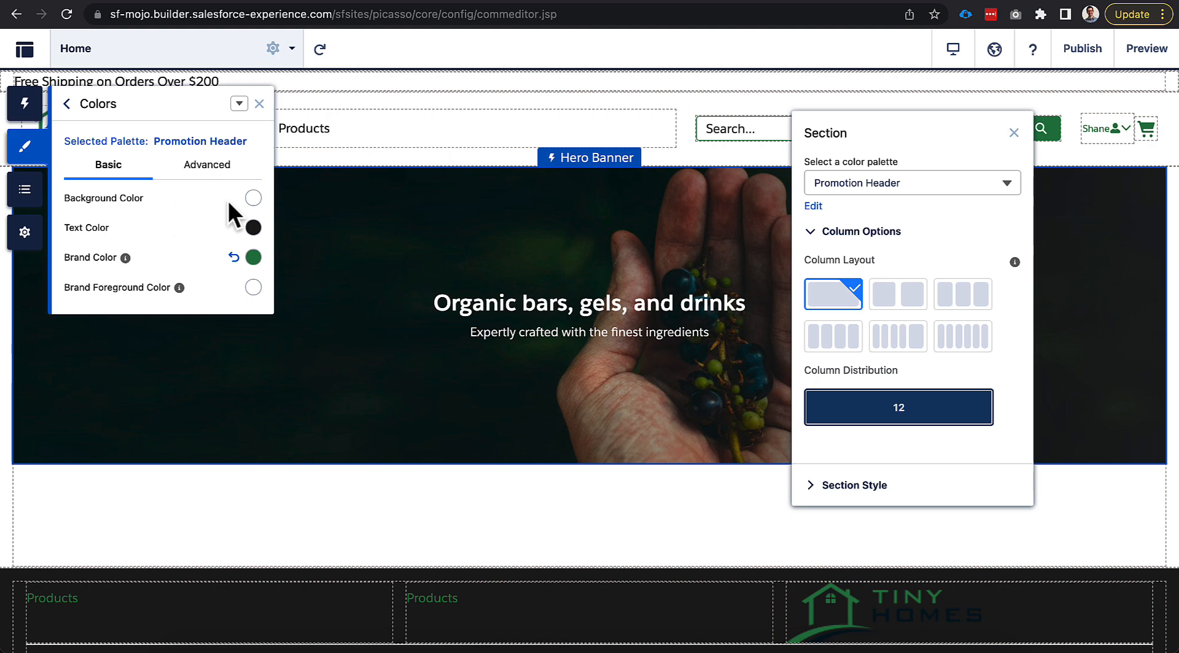
# Step: Set the Promotion Header palette's background color to rgb(42, 143, 86) and its text color to white
pyautogui.click(253, 198)
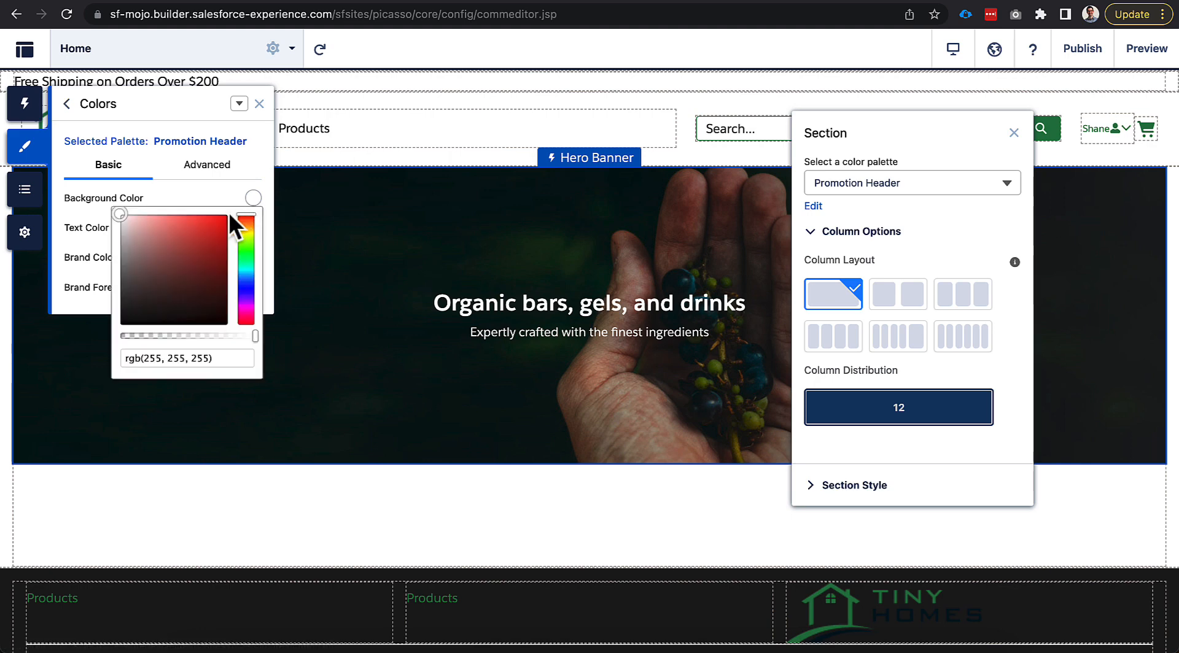
pyautogui.click(196, 358)
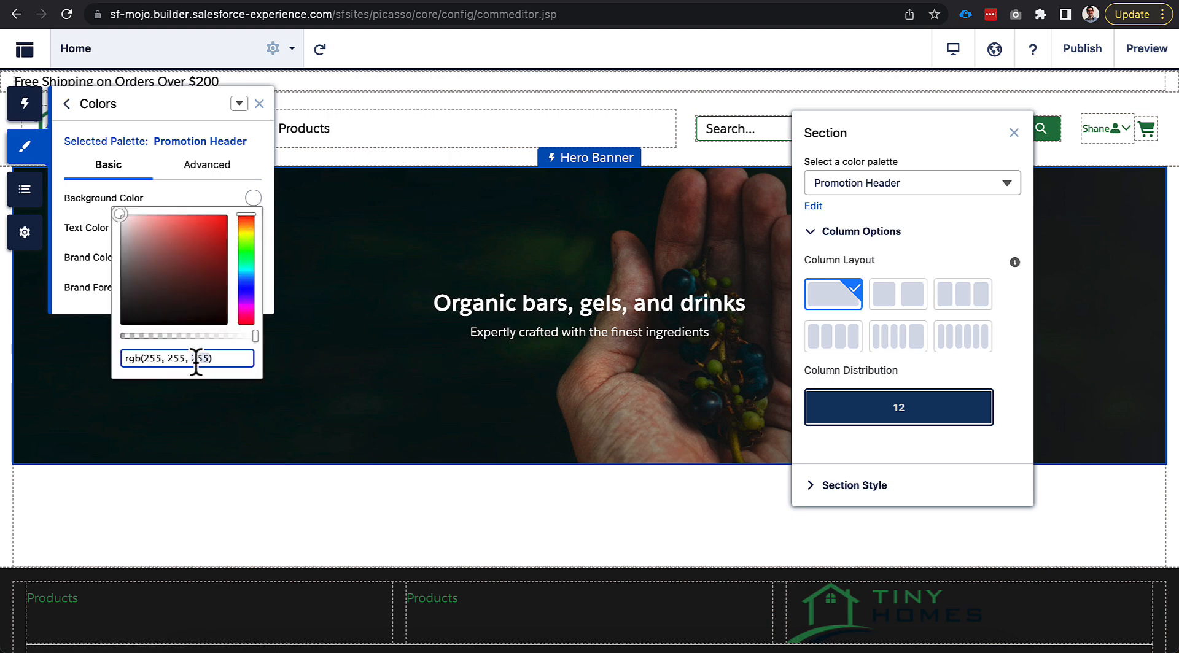
pyautogui.moveTo(196, 359); pyautogui.dragTo(213, 358)
pyautogui.write('rgb(42, 143, 86)')
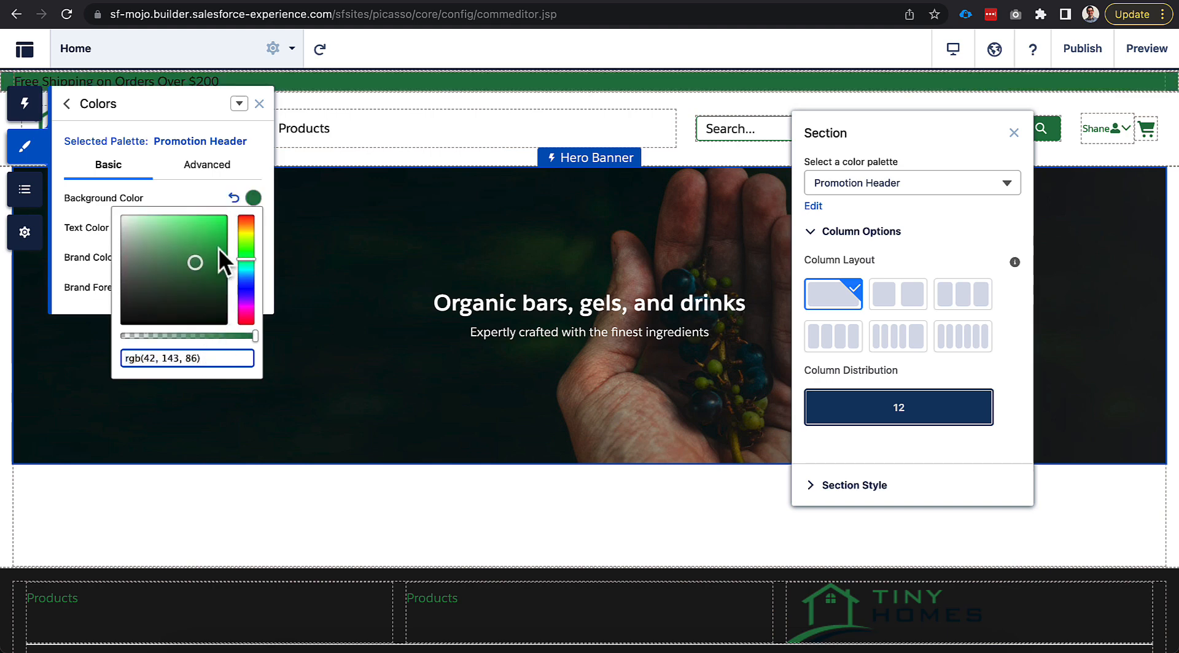
pyautogui.click(177, 186)
pyautogui.click(252, 231)
pyautogui.moveTo(175, 282); pyautogui.dragTo(111, 239)
pyautogui.click(173, 221)
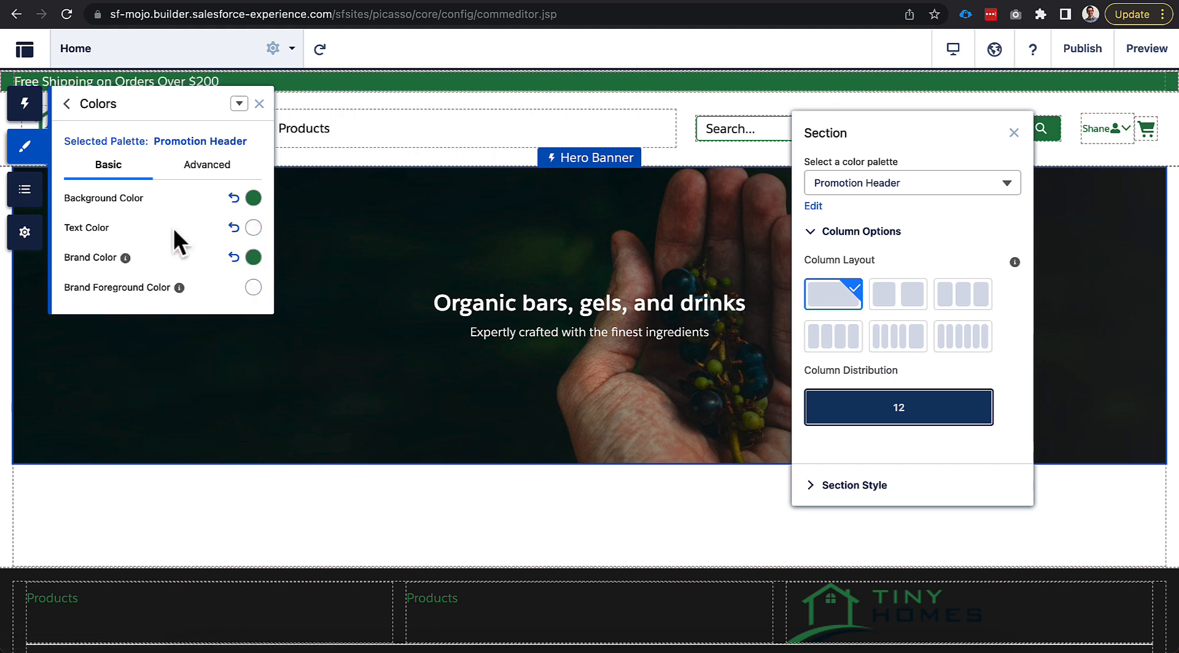
# Step: Set the theme's desktop top and bottom section padding to 0.5 rem in the site spacing
pyautogui.click(66, 104)
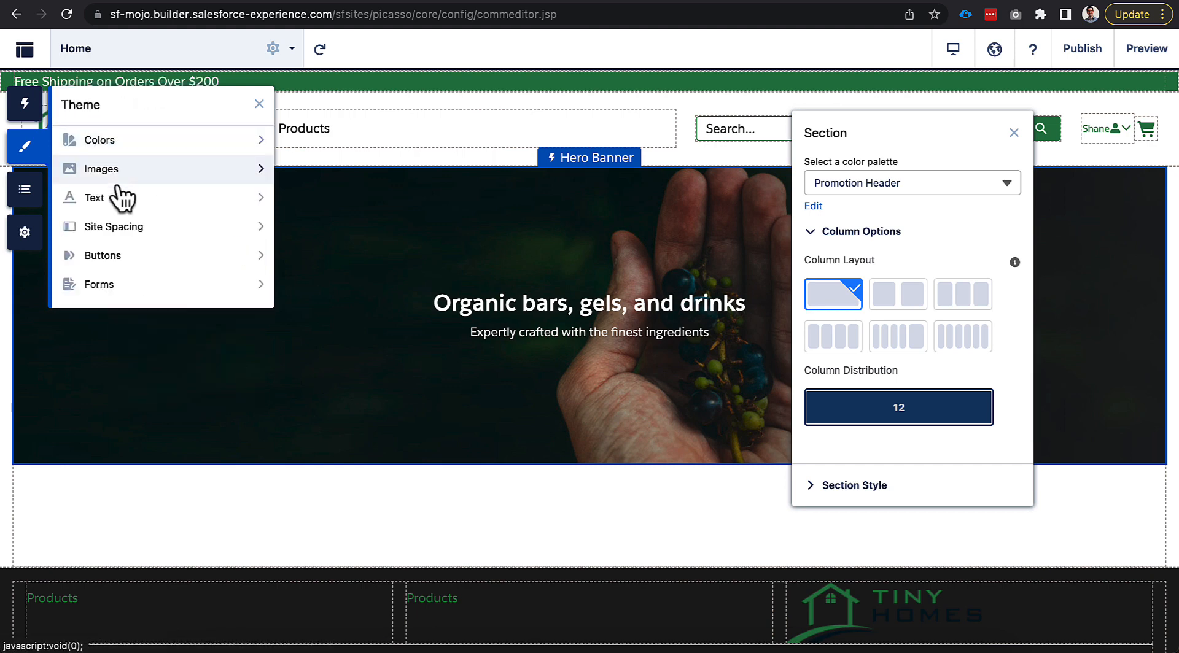
pyautogui.click(135, 227)
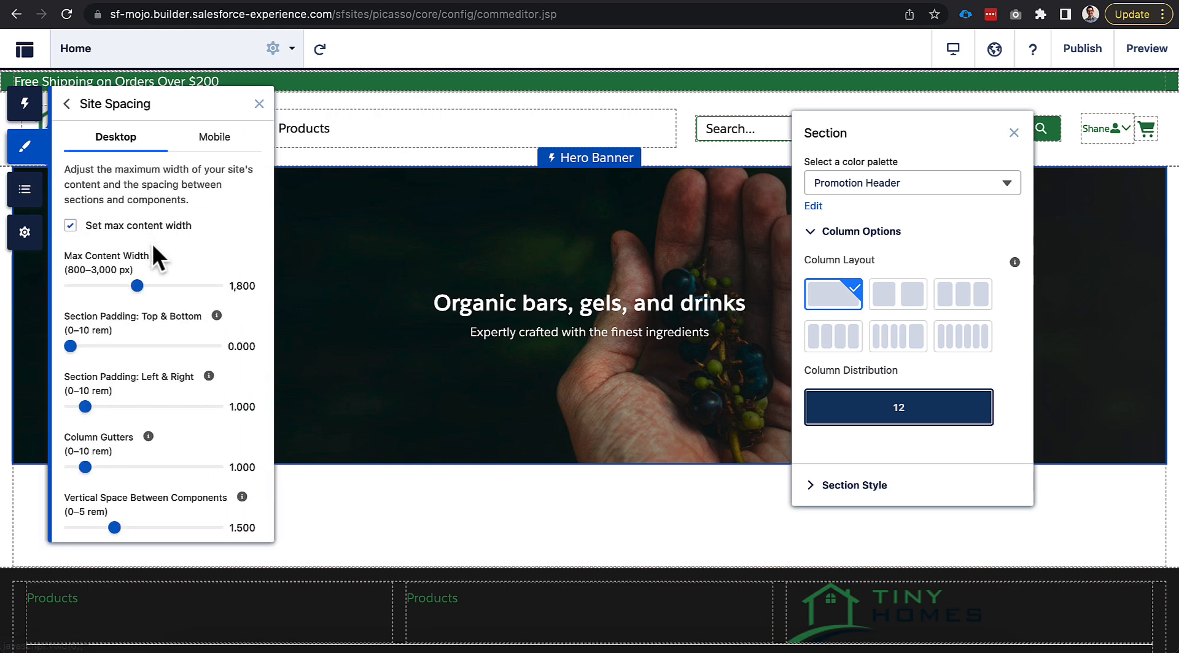
pyautogui.scroll(-1, 95, 319)
pyautogui.moveTo(71, 335); pyautogui.dragTo(79, 335)
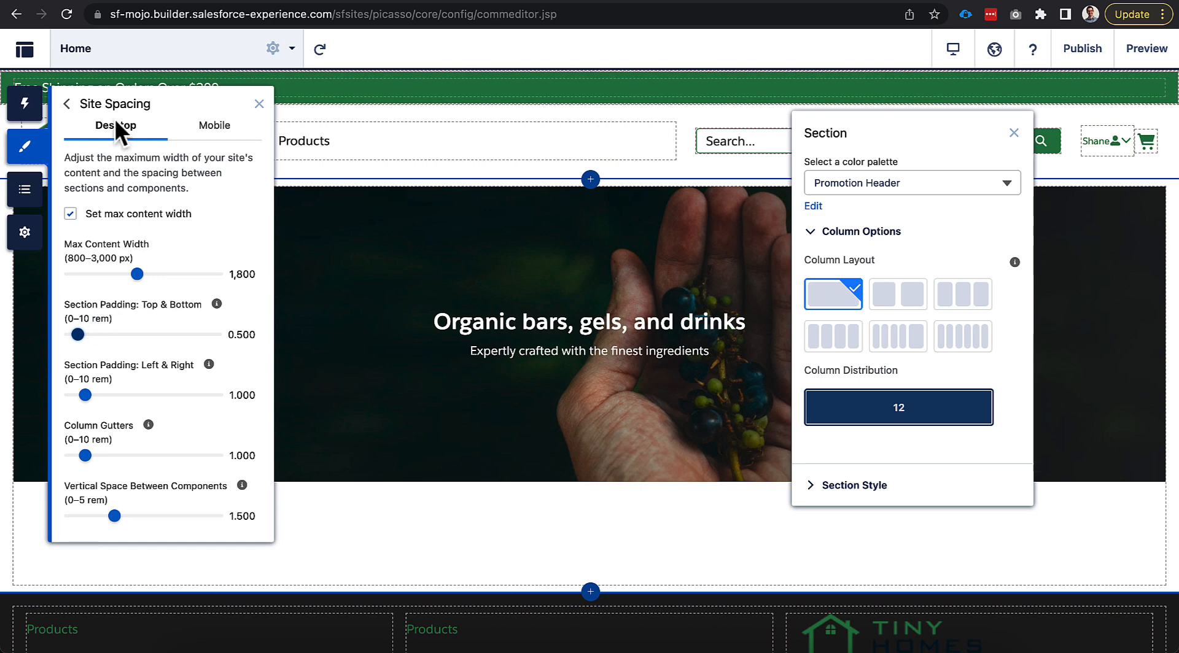
pyautogui.click(258, 104)
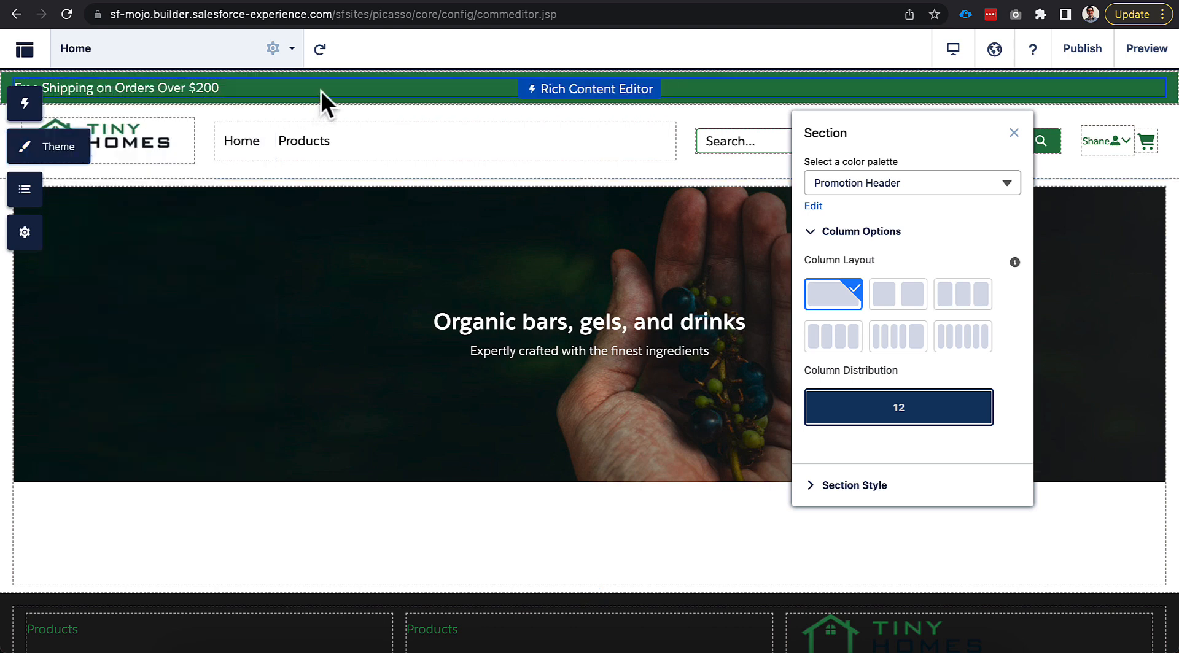
# Step: Center the text "Free Shipping on Orders Over $200" in the promo banner
pyautogui.click(320, 94)
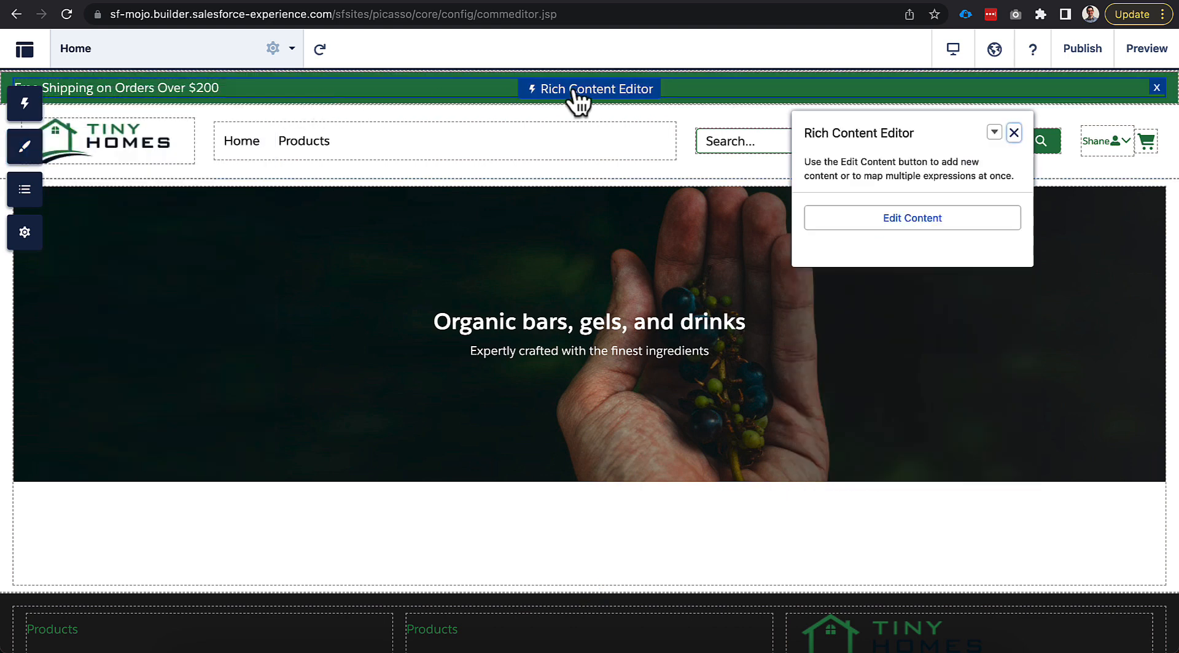
pyautogui.click(844, 223)
pyautogui.tripleClick(184, 126)
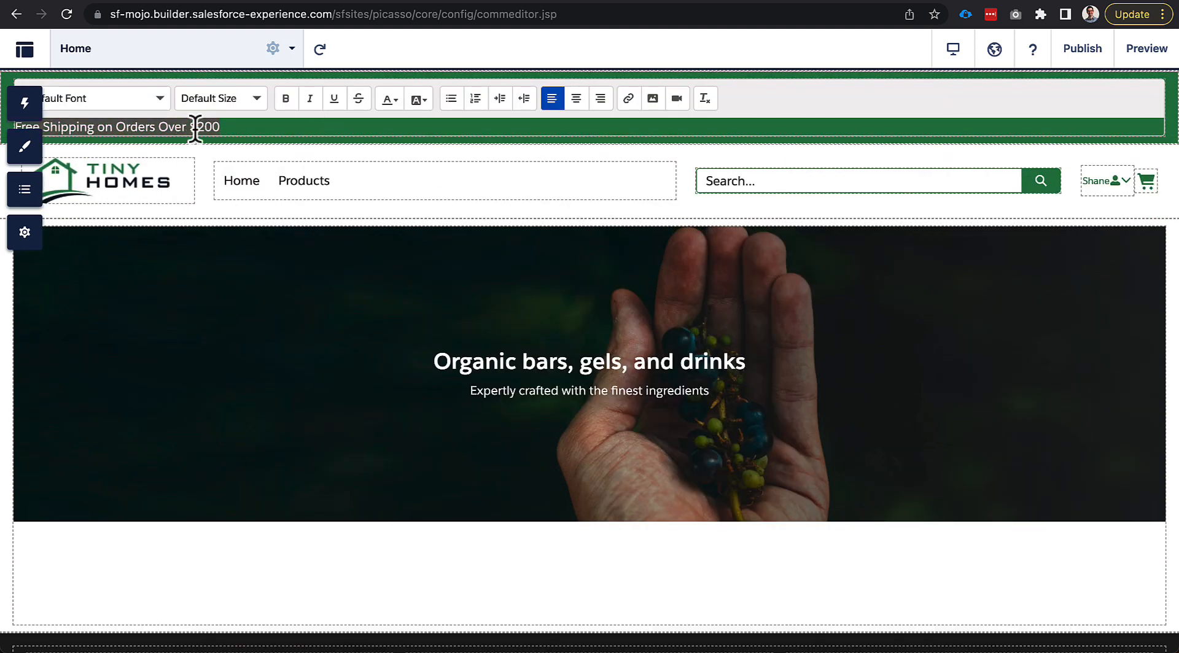
pyautogui.click(571, 104)
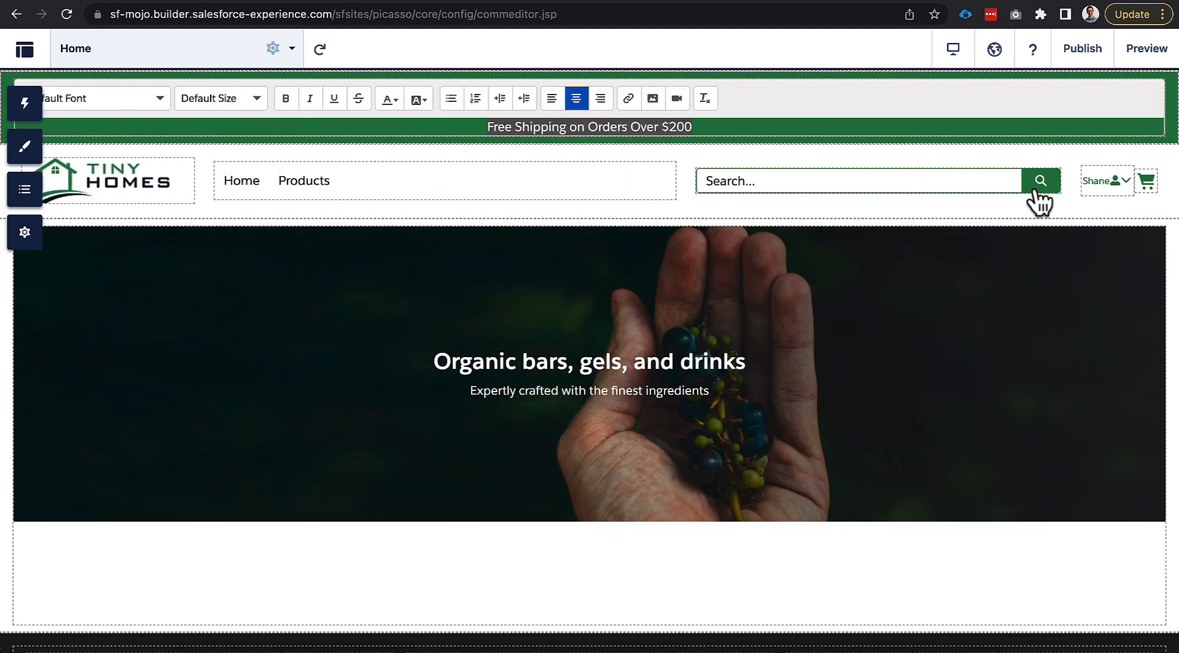
pyautogui.click(1173, 184)
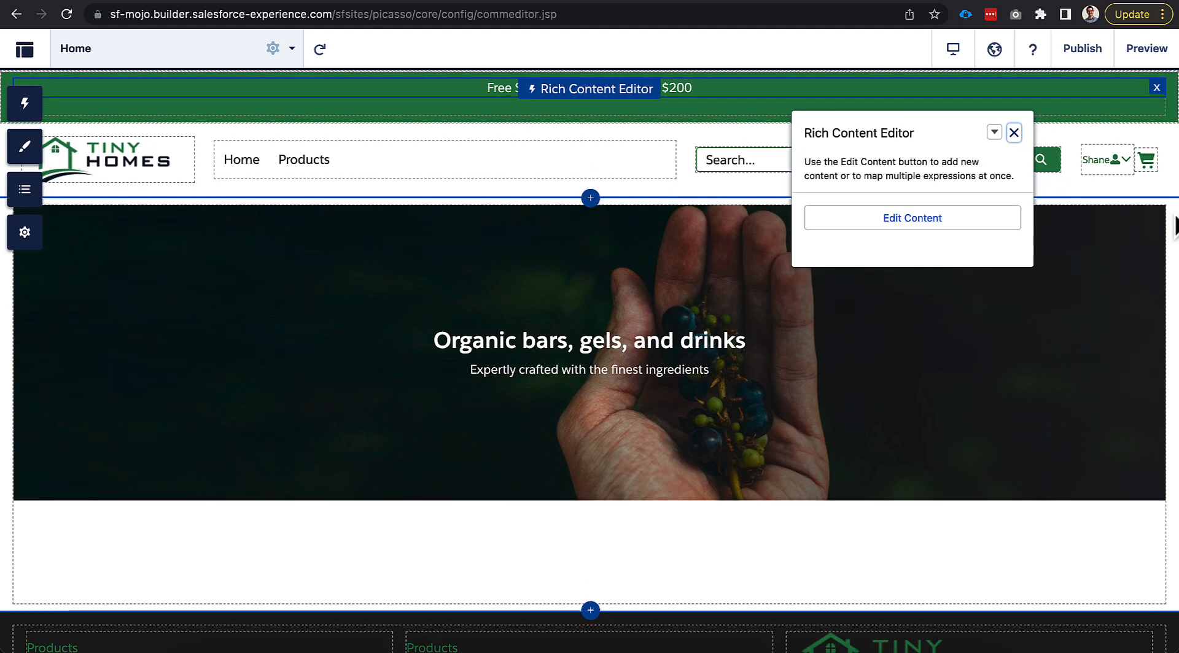
# Step: Reopen the promo banner text for editing and exit it to clear the extra space below the text
pyautogui.click(1172, 225)
pyautogui.click(705, 190)
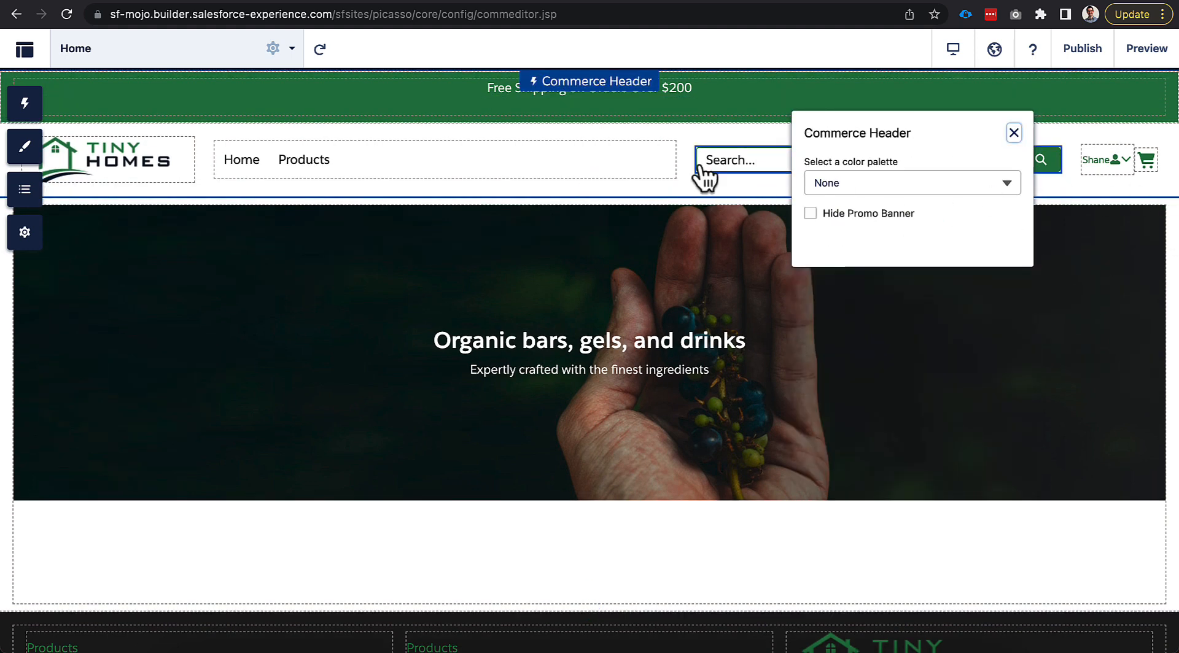
pyautogui.click(696, 108)
pyautogui.click(843, 218)
pyautogui.click(679, 175)
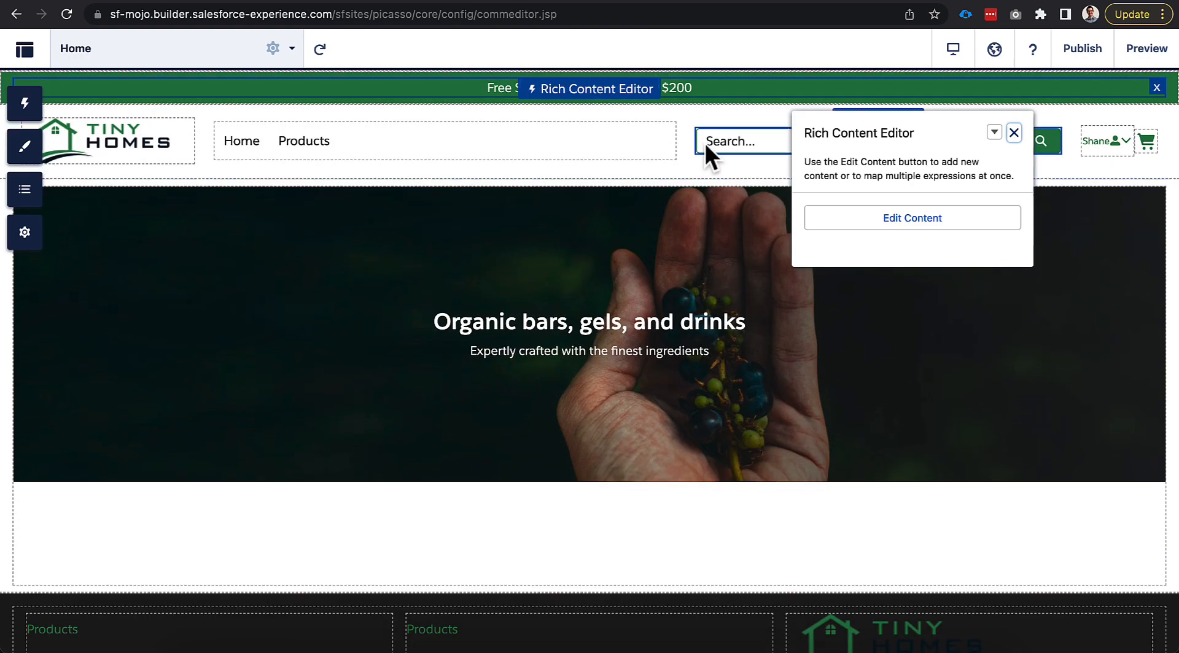
# Step: Preview the home page to check the header and promo banner, and return to editing
pyautogui.click(1015, 132)
pyautogui.click(1146, 50)
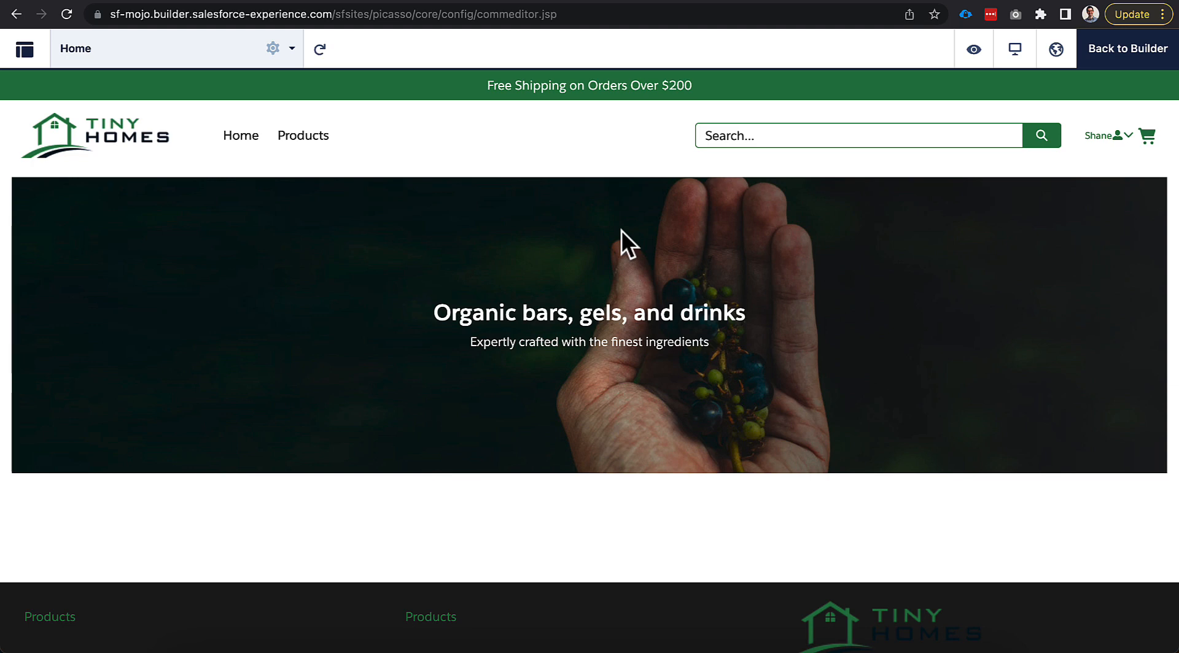
pyautogui.click(1124, 52)
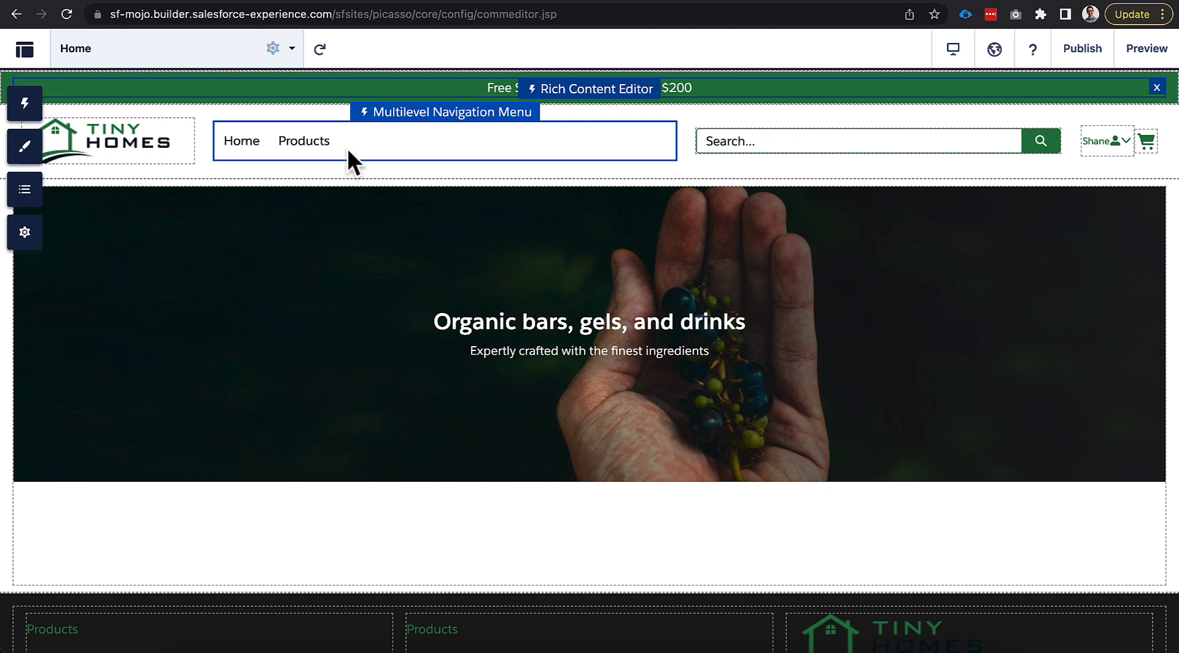
# Step: Switch to the Commerce app, open the Tiny Homes store's categories and rename the Products category to Building Materials
pyautogui.click(905, 1)
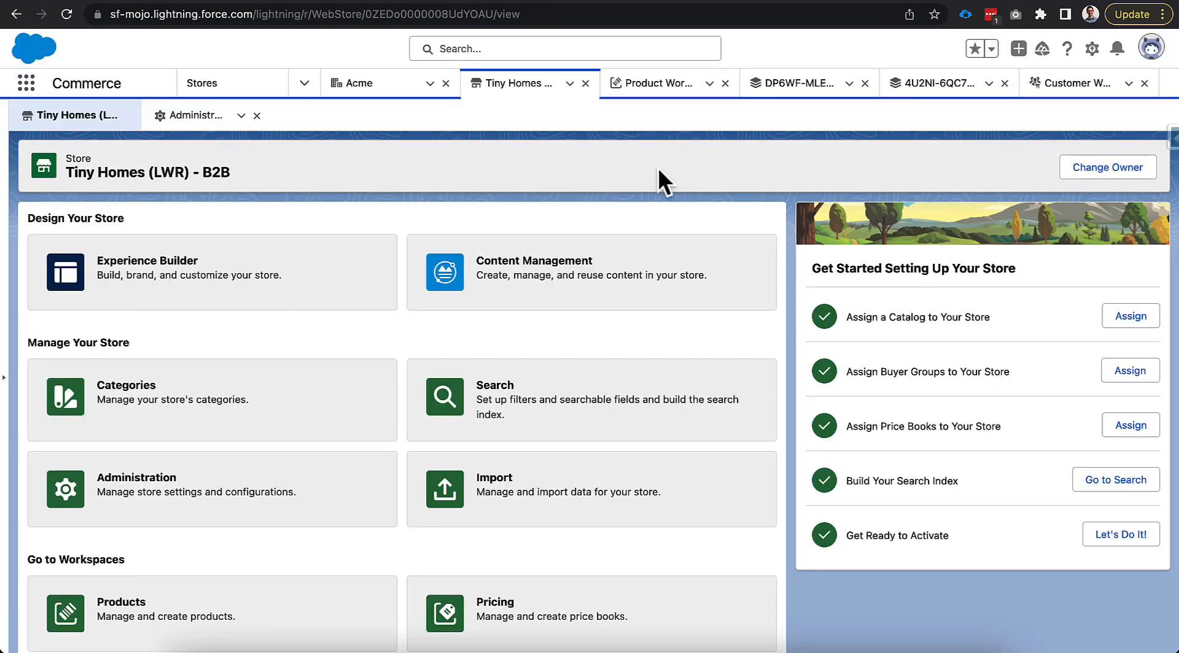
pyautogui.click(230, 413)
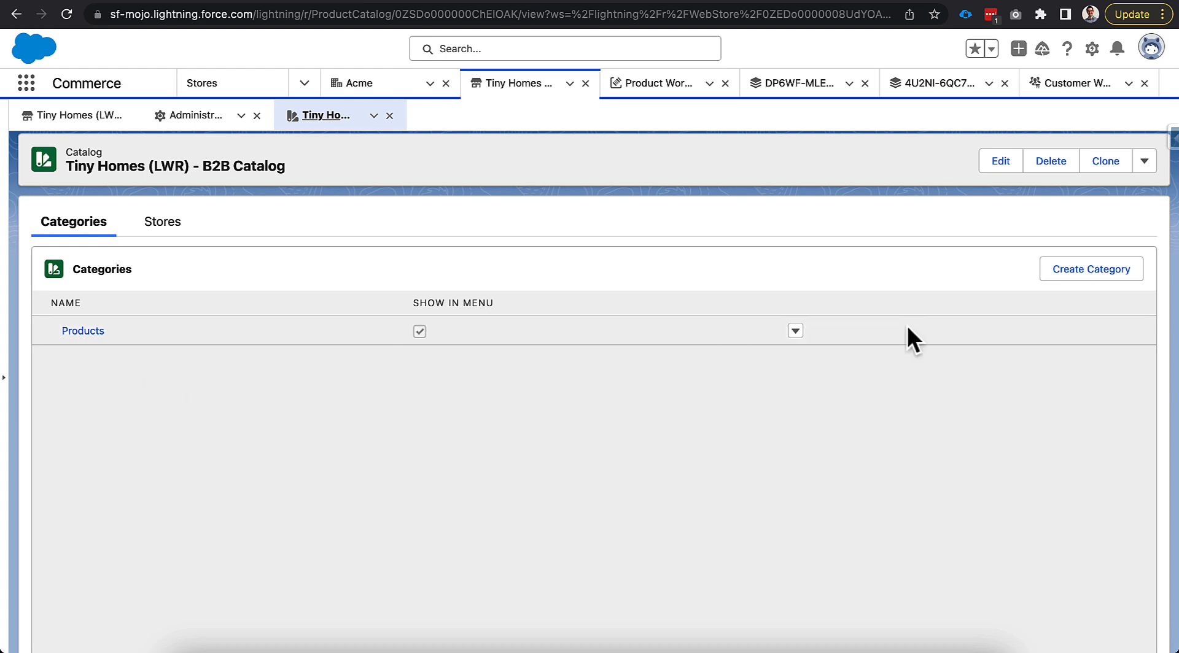
pyautogui.click(795, 331)
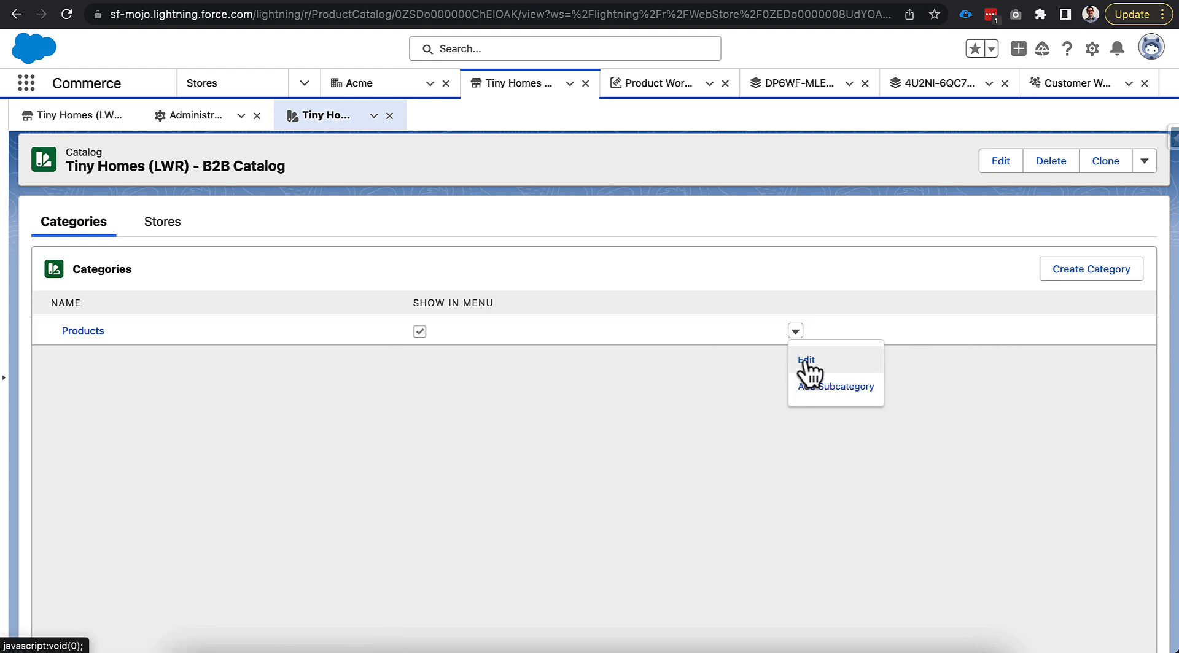
pyautogui.click(805, 363)
pyautogui.doubleClick(341, 245)
pyautogui.write('Buildin')
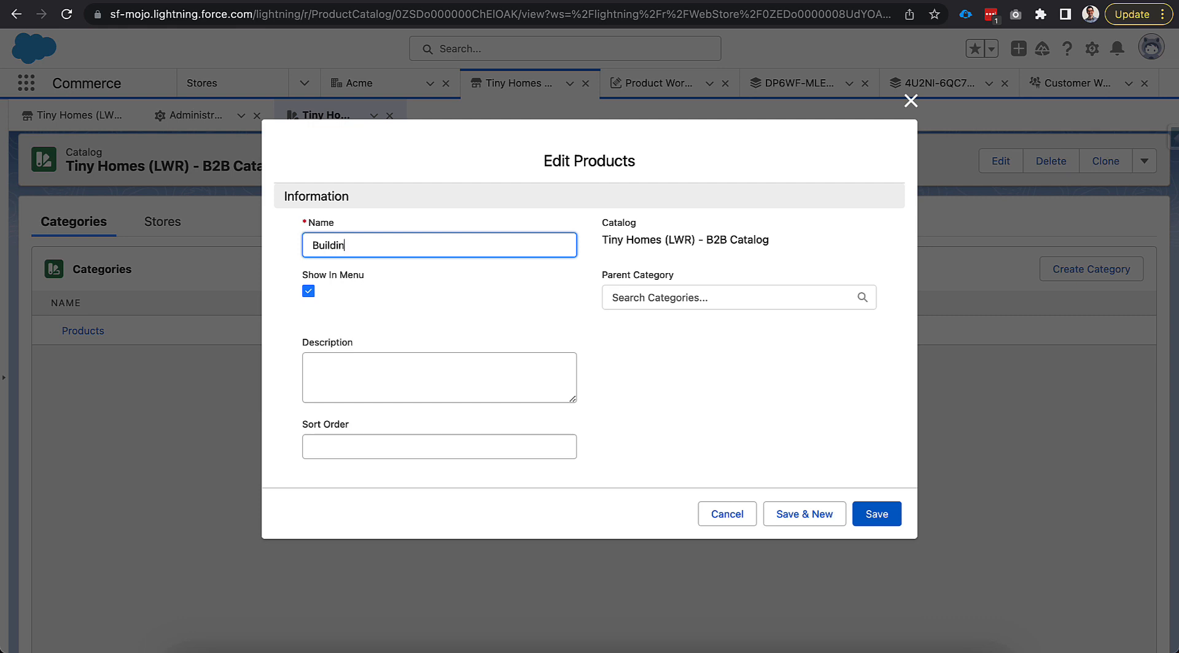
pyautogui.write('g Materials')
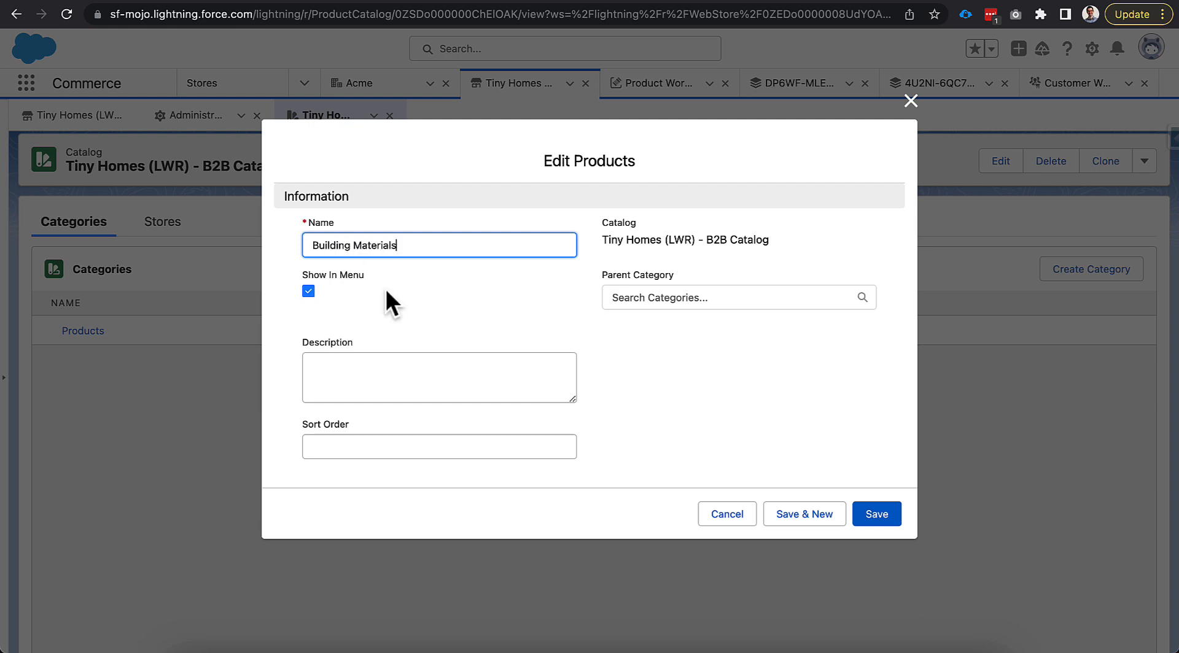
pyautogui.click(610, 410)
pyautogui.click(876, 516)
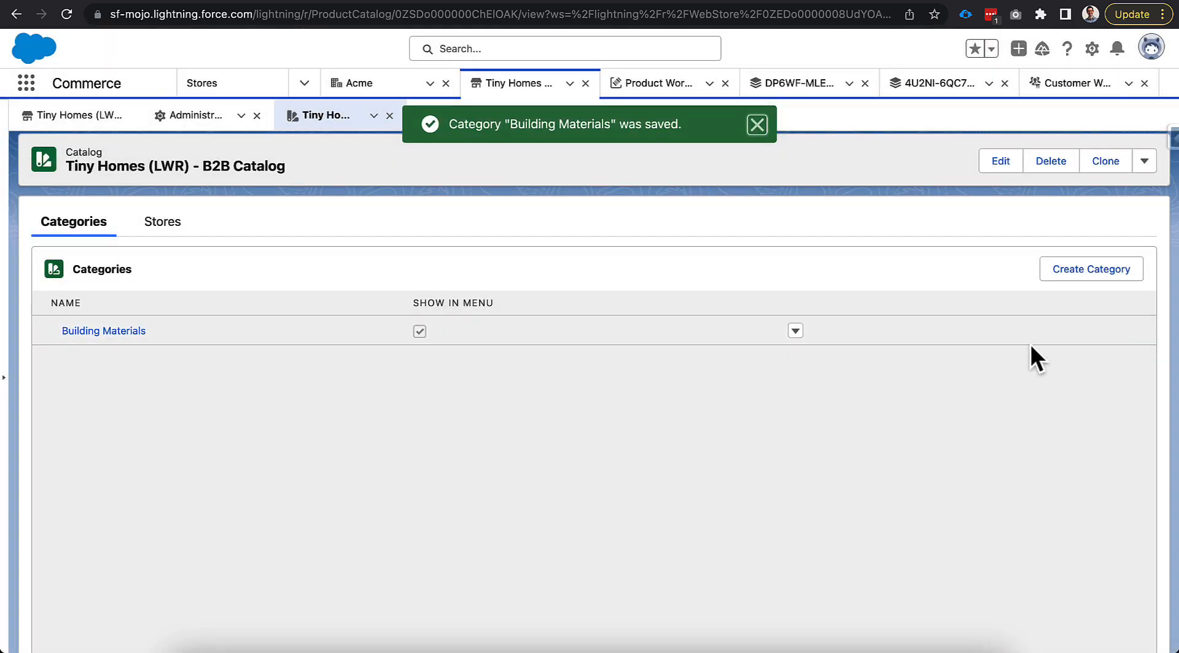
# Step: Create two more top-level categories in the Tiny Homes (LWR) - B2B Catalog, named Finishing Materials and Homes
pyautogui.click(1057, 277)
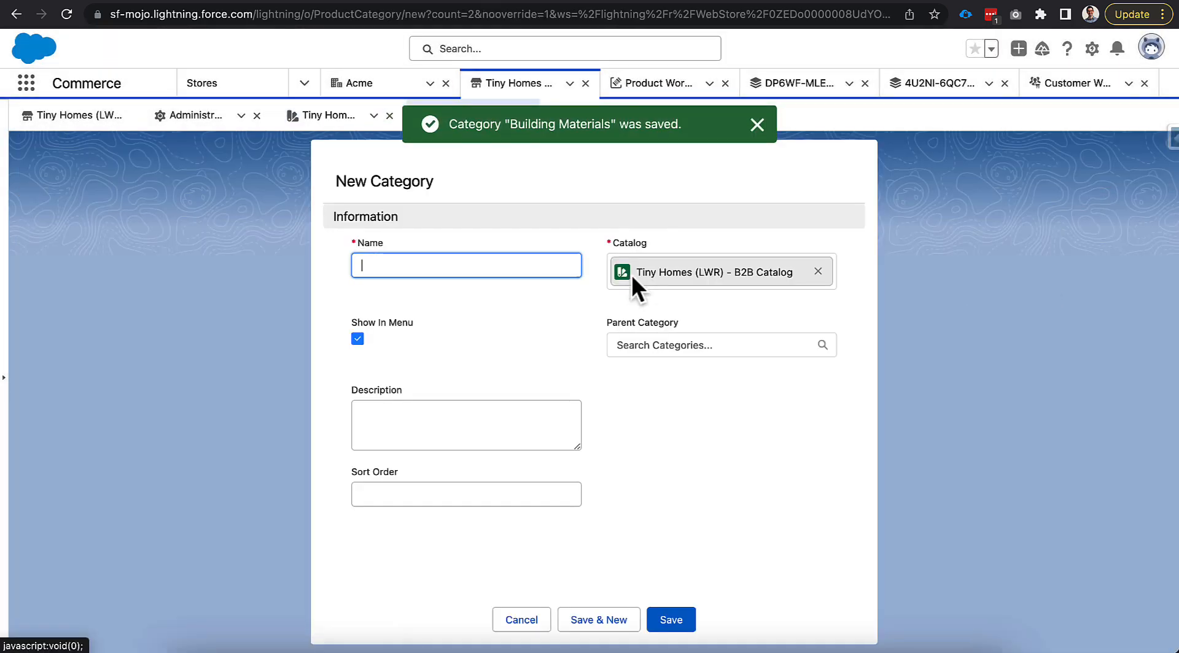
pyautogui.write('Finishing')
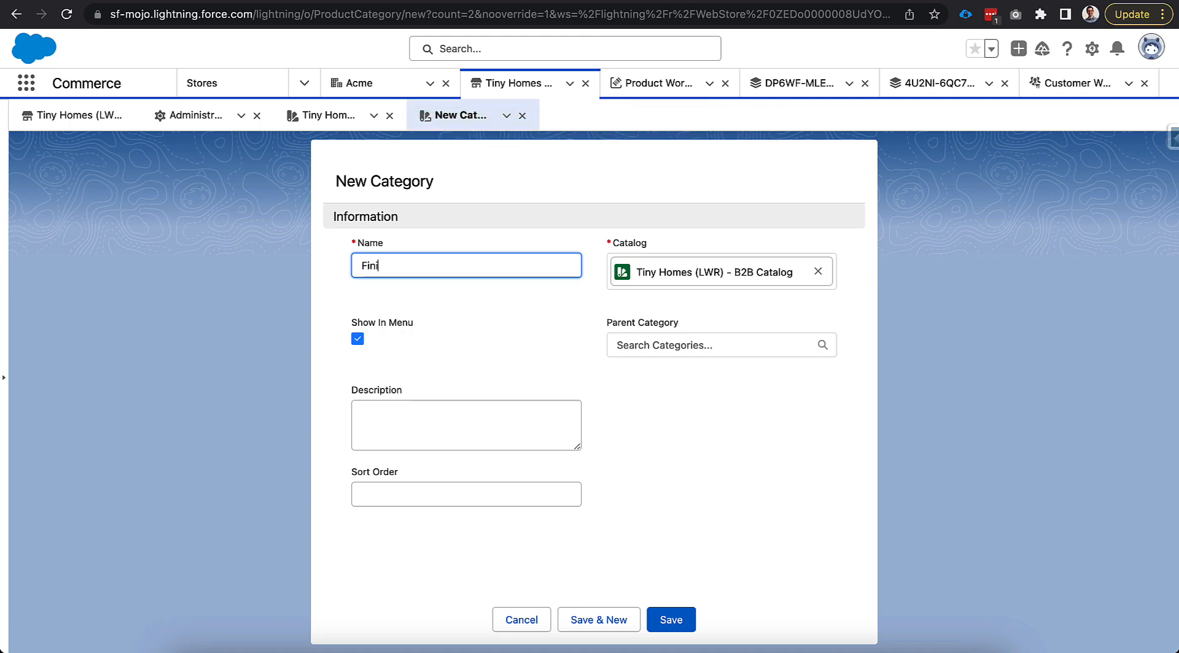
pyautogui.write(' Materials')
pyautogui.click(621, 620)
pyautogui.write('gh')
pyautogui.press('BackSpace')
pyautogui.press('BackSpace')
pyautogui.write('Homes')
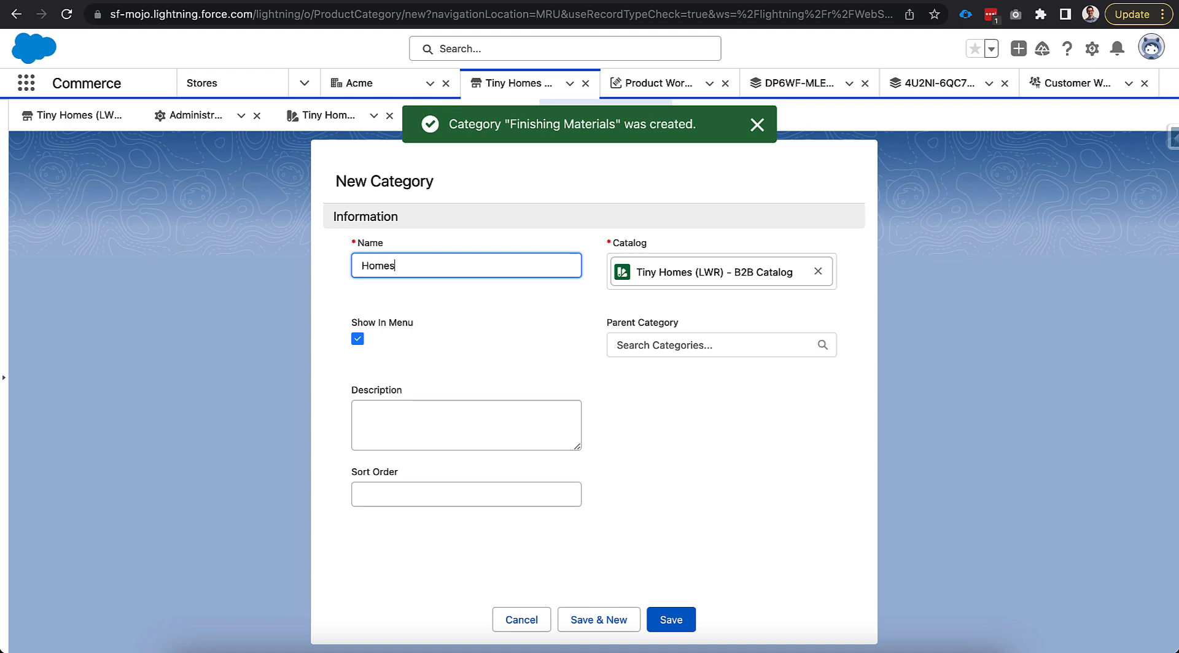
pyautogui.click(679, 617)
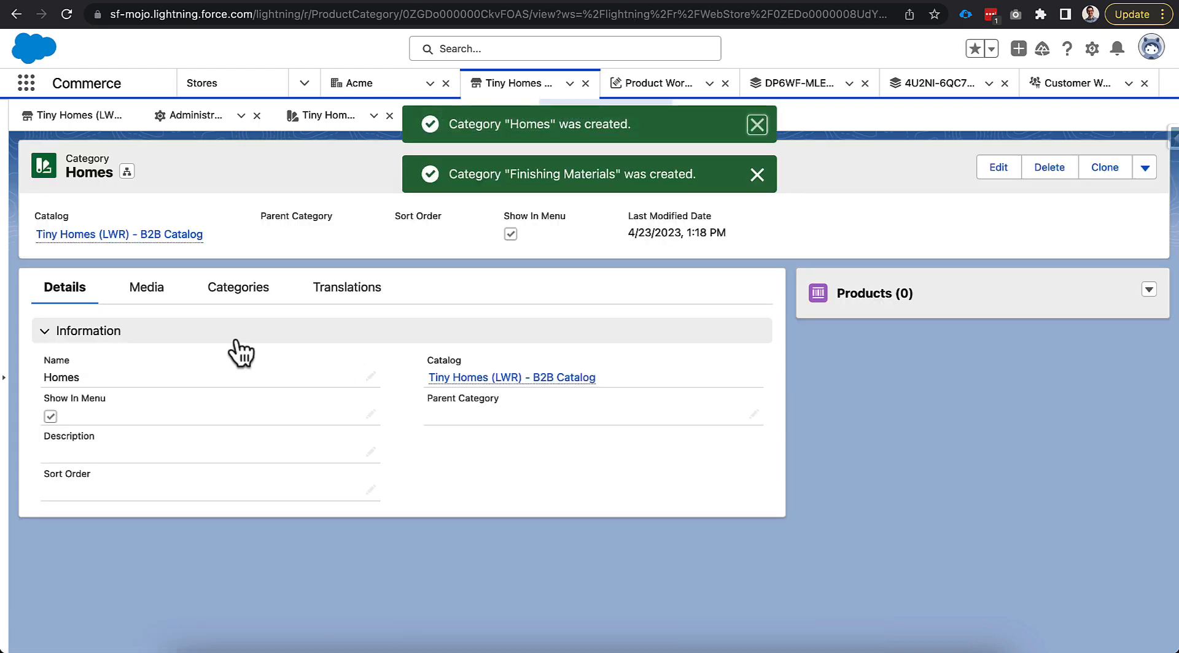
# Step: Dismiss the notification, close the surplus record and administration subtabs, and return to the catalog's category list
pyautogui.click(757, 124)
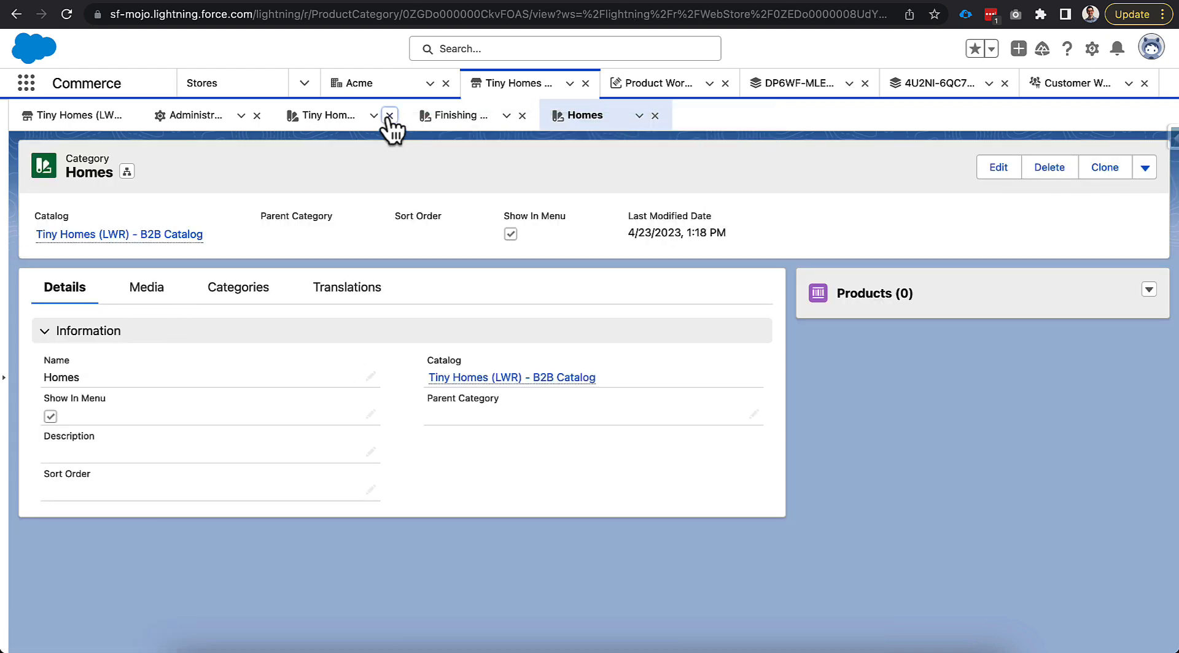
pyautogui.click(389, 115)
pyautogui.click(389, 116)
pyautogui.click(390, 116)
pyautogui.click(257, 115)
pyautogui.click(176, 389)
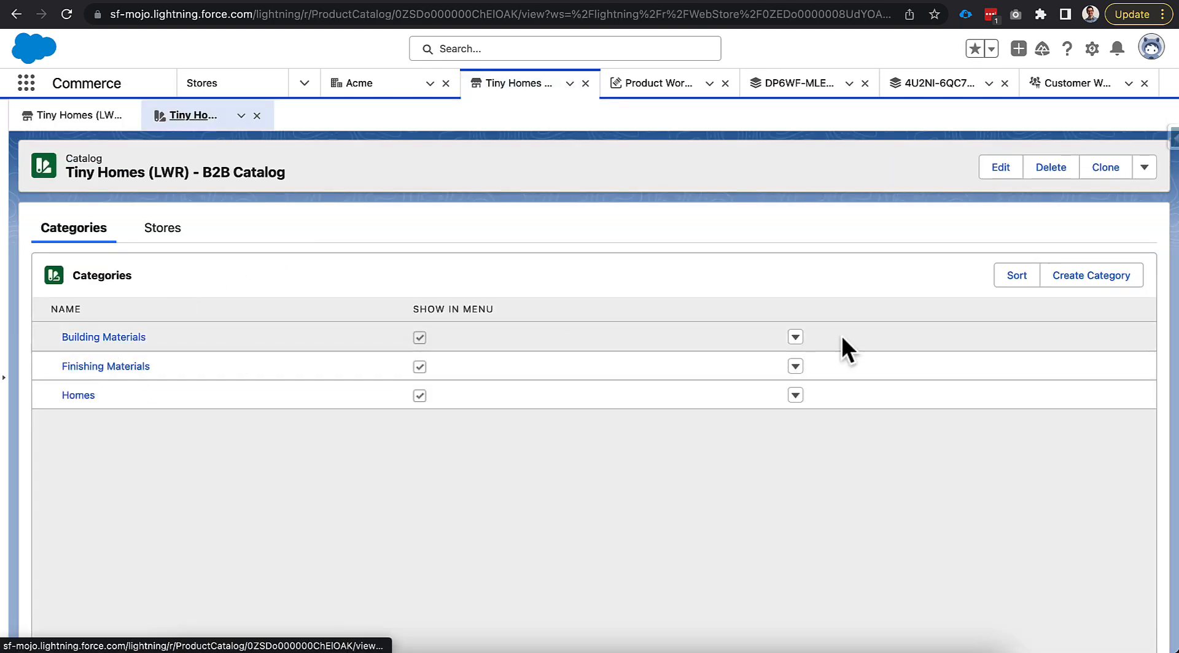
# Step: Create the subcategories Lumber and Hardware under Building Materials
pyautogui.click(795, 338)
pyautogui.click(812, 406)
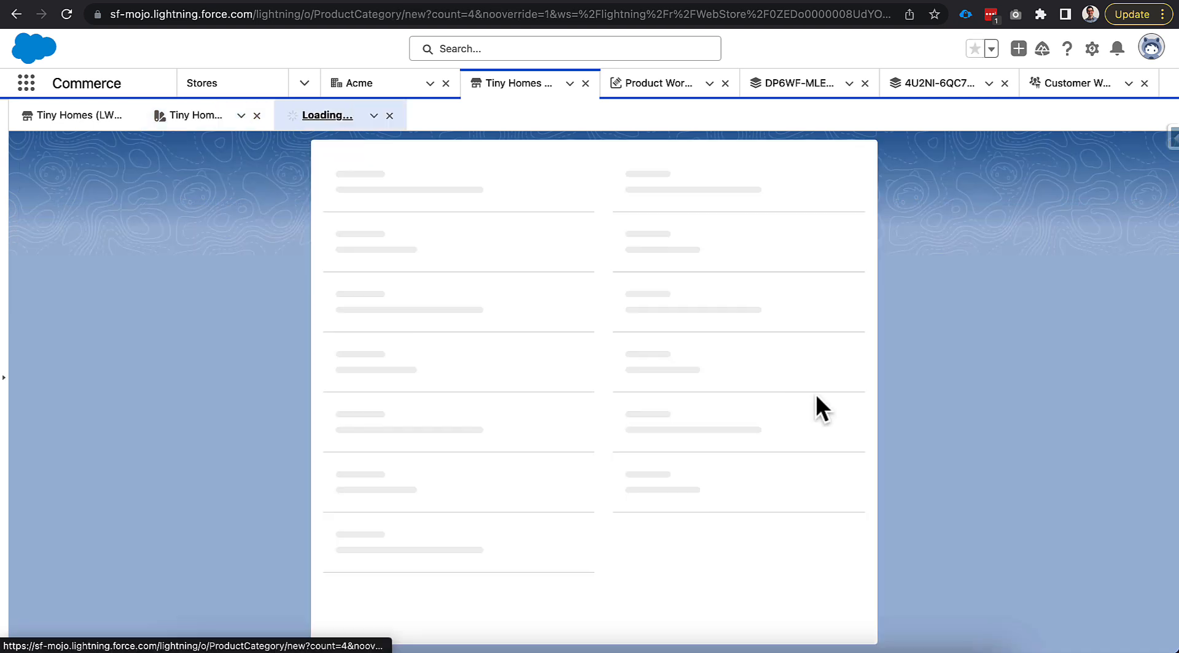
pyautogui.write('Lumber')
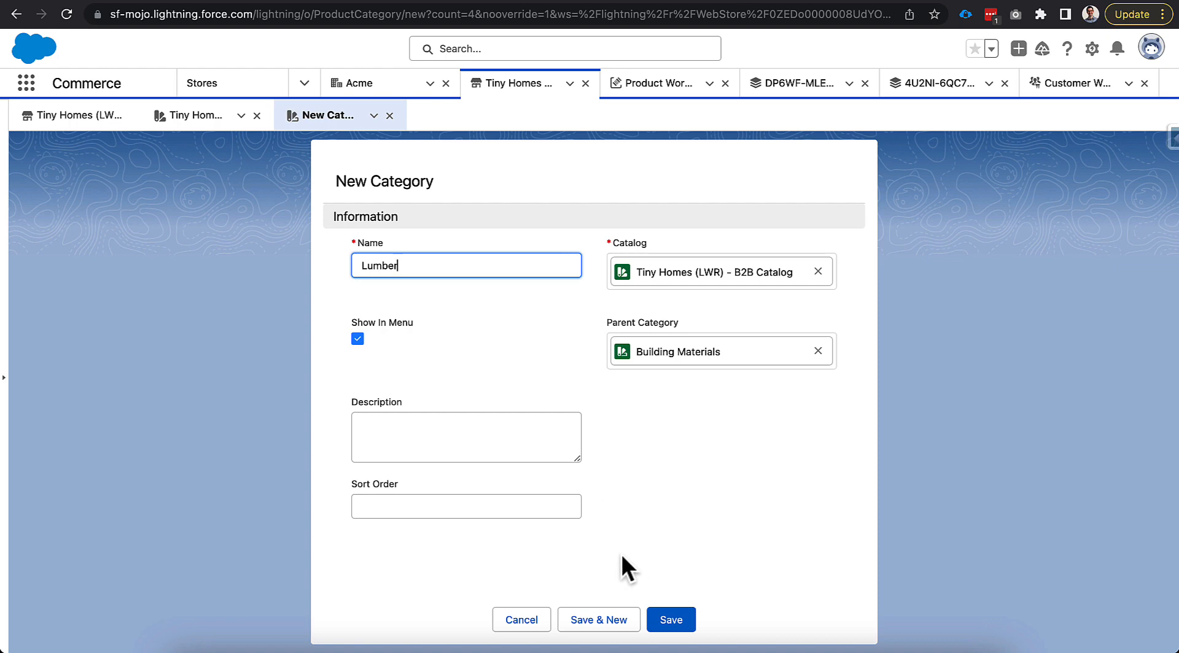
pyautogui.click(599, 620)
pyautogui.write('Hardware')
pyautogui.click(671, 619)
# Step: Create the subcategories Doors & Windows and Sinks under Finishing Materials
pyautogui.click(226, 117)
pyautogui.click(793, 368)
pyautogui.click(837, 422)
pyautogui.write('Doors & Windows')
pyautogui.click(599, 620)
pyautogui.write('Sinks')
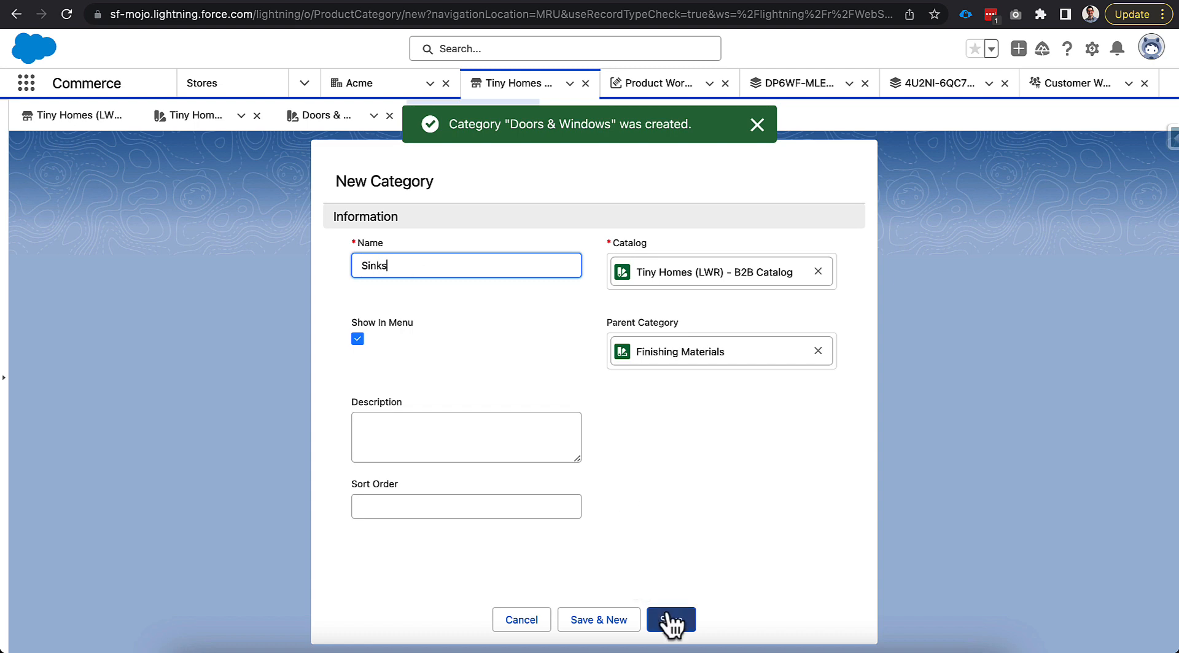
pyautogui.click(671, 620)
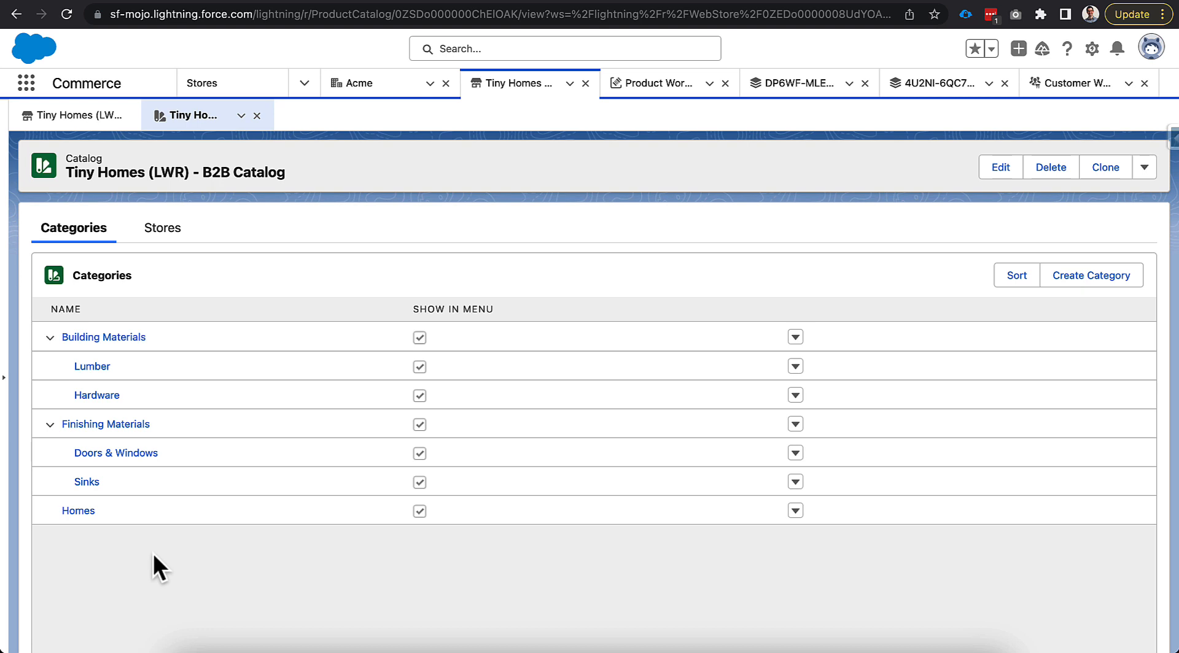
# Step: Upload the "lumber category" file as new media for the Building Materials category's banner image
pyautogui.click(106, 338)
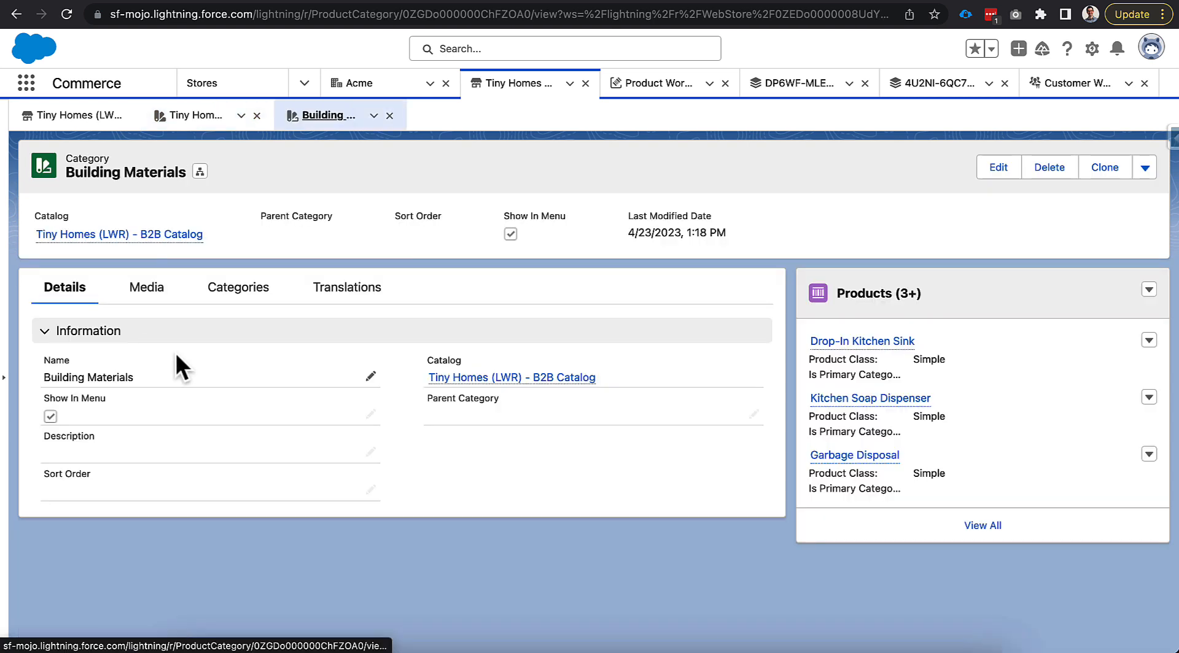
pyautogui.click(149, 290)
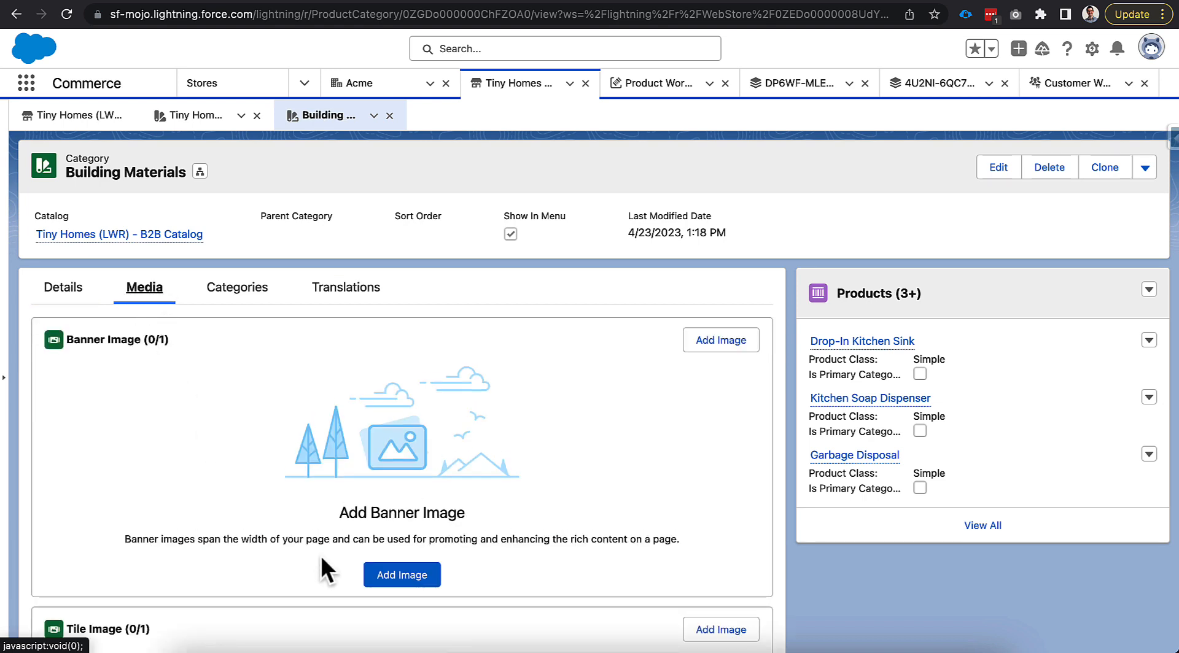
pyautogui.click(401, 579)
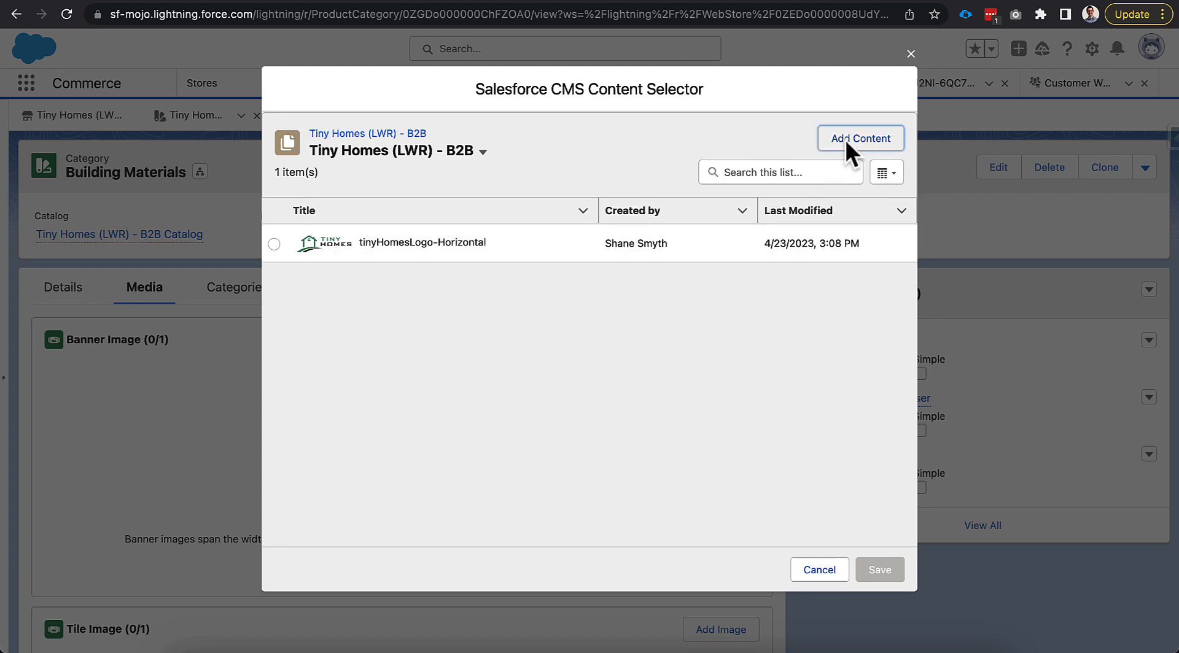
pyautogui.click(845, 139)
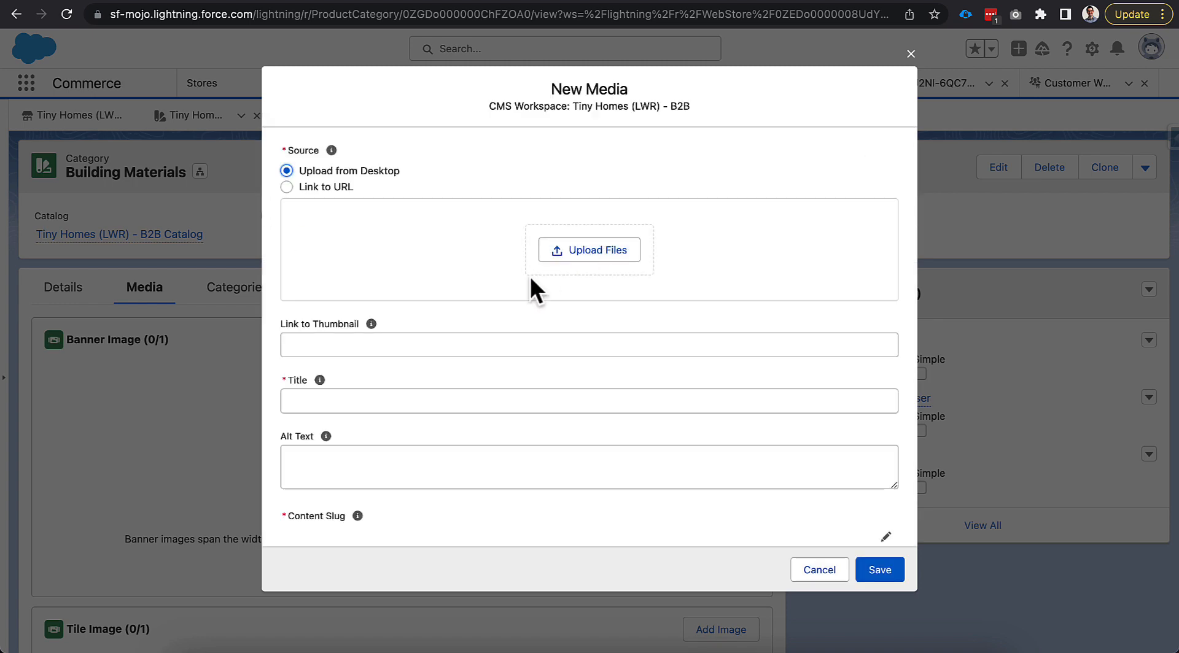
pyautogui.click(571, 249)
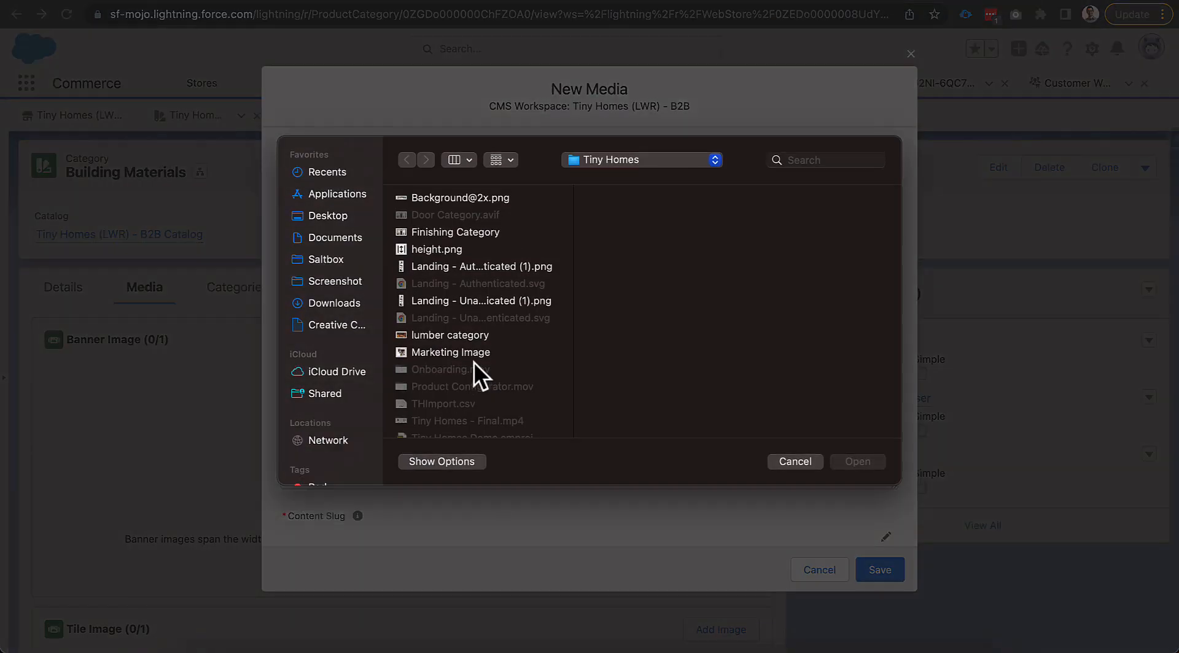
pyautogui.doubleClick(415, 334)
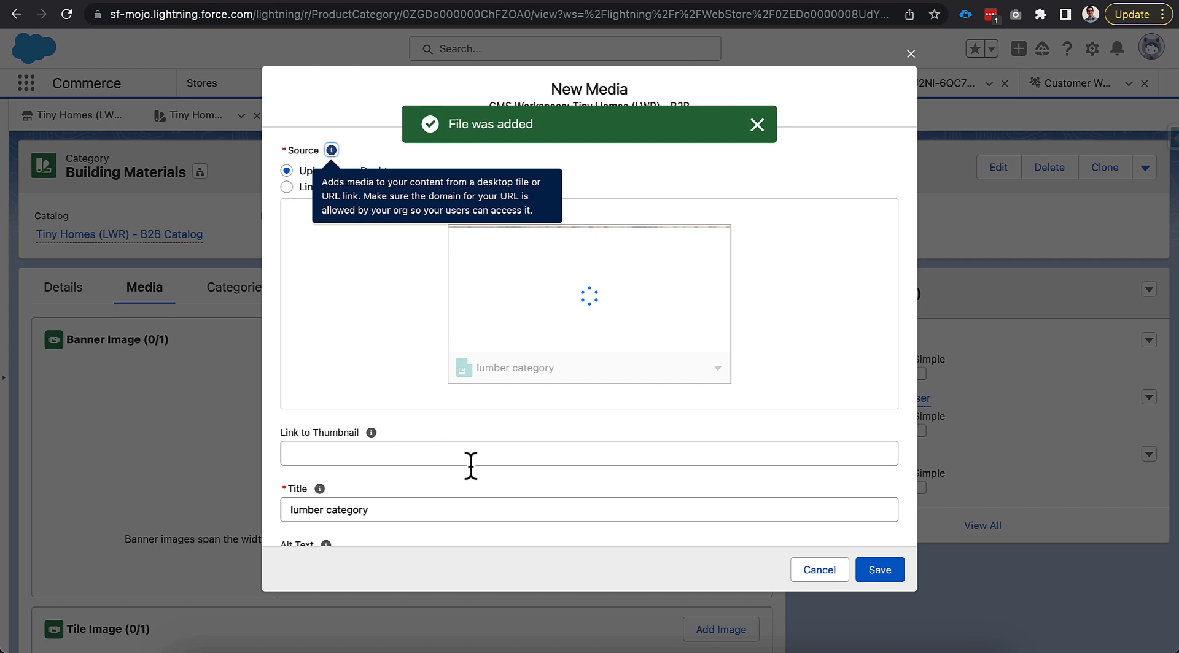
# Step: Title the uploaded lumber image "Building Category" and save it as the banner image
pyautogui.scroll(-2, 393, 448)
pyautogui.doubleClick(315, 428)
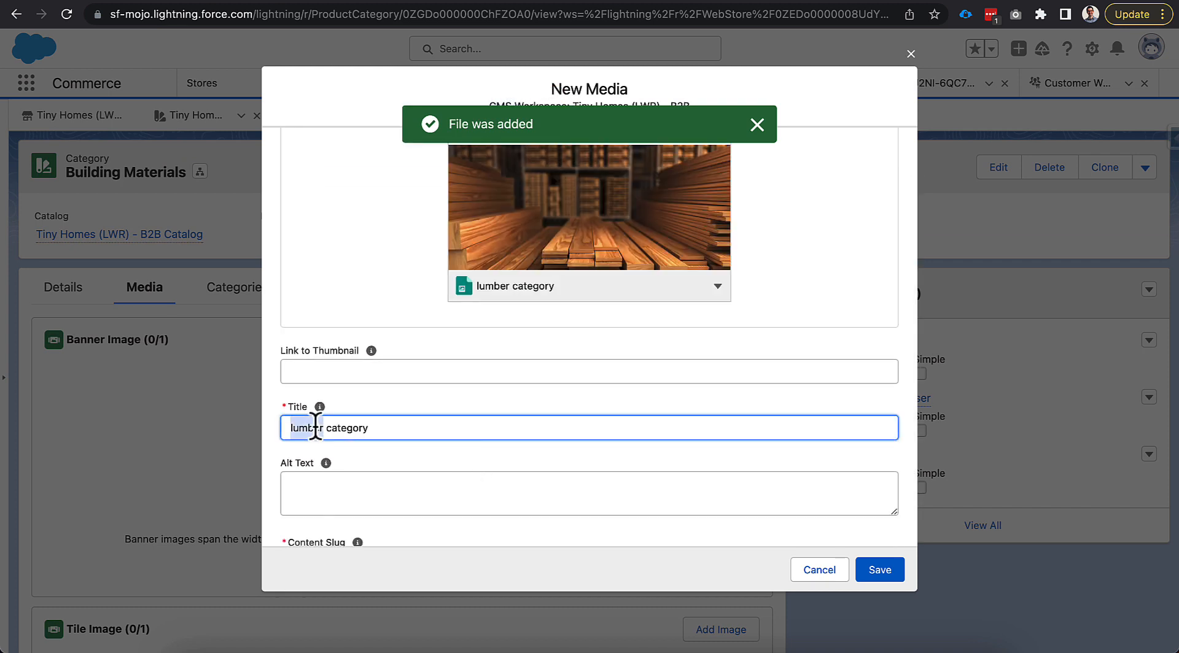
pyautogui.press('super+a')
pyautogui.write('B')
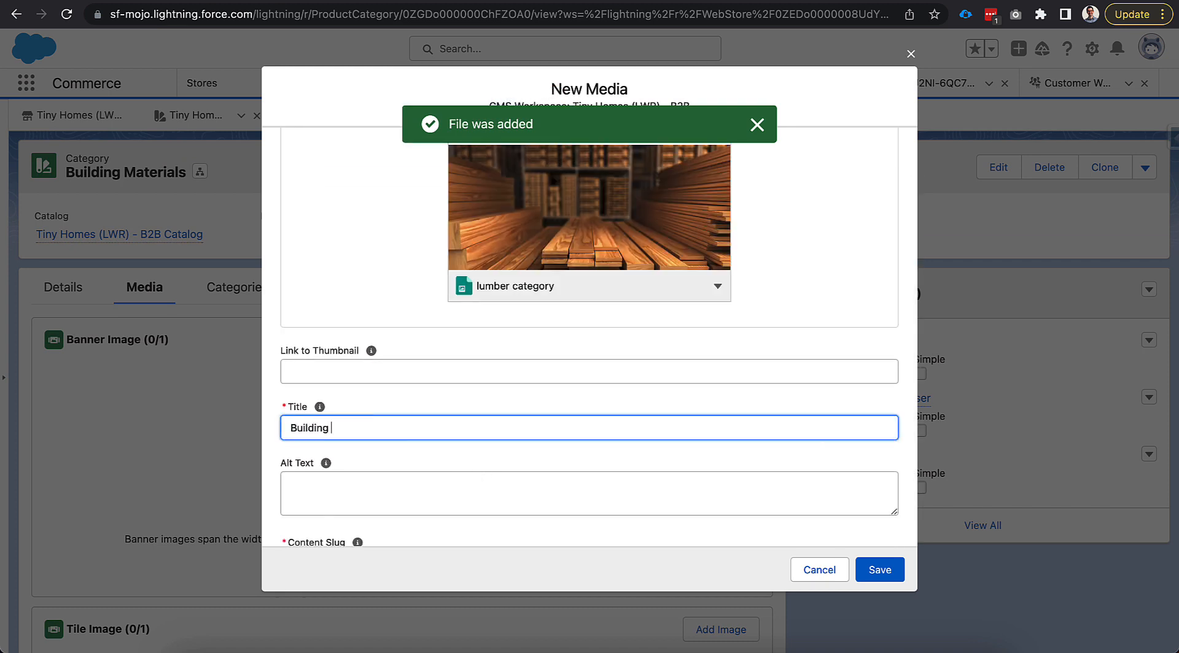
pyautogui.write('uilding Category')
pyautogui.click(870, 574)
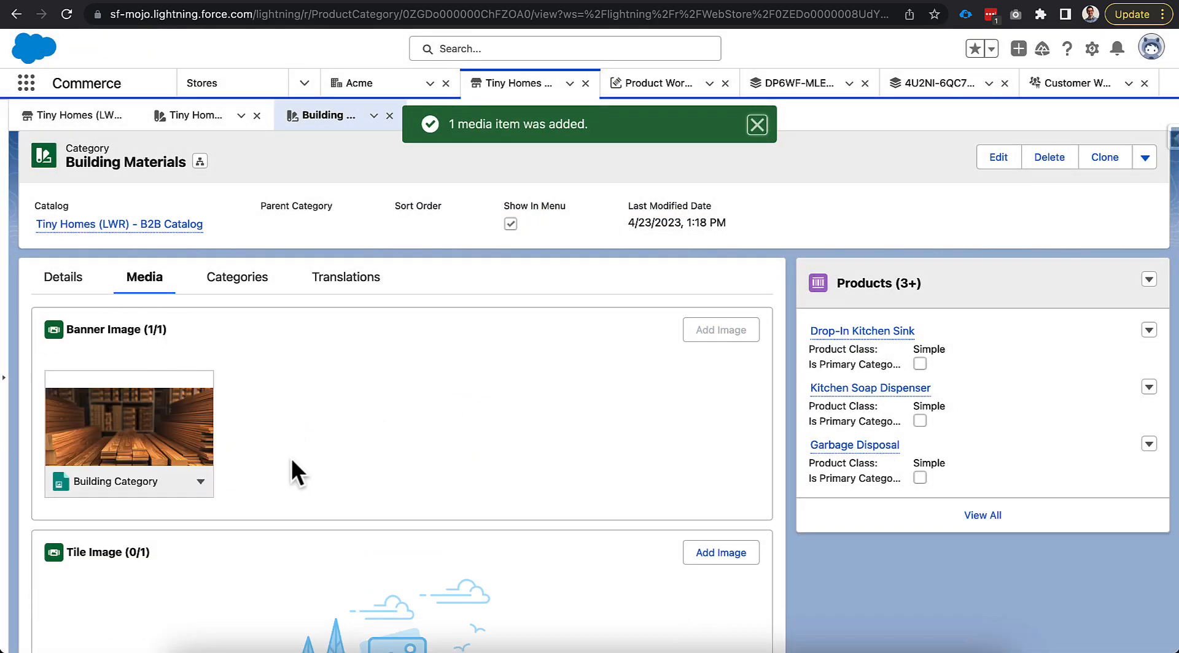
# Step: Set the existing Building Category image as the Building Materials category's tile image
pyautogui.scroll(-3, 289, 441)
pyautogui.click(399, 611)
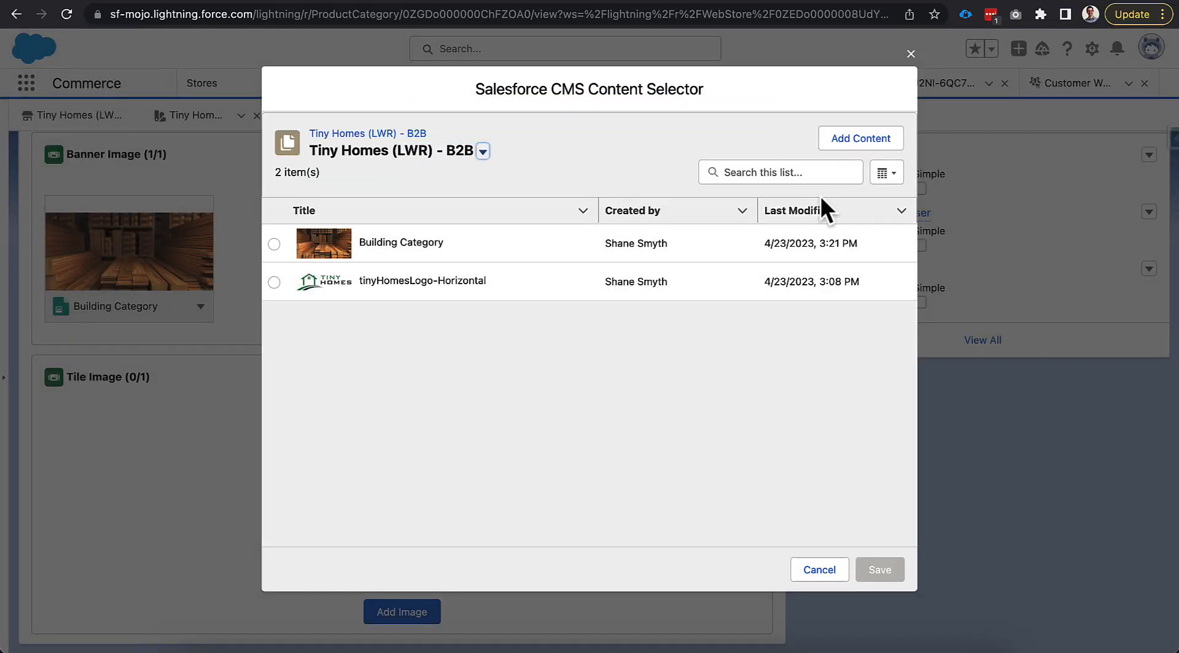
pyautogui.click(274, 243)
pyautogui.click(884, 573)
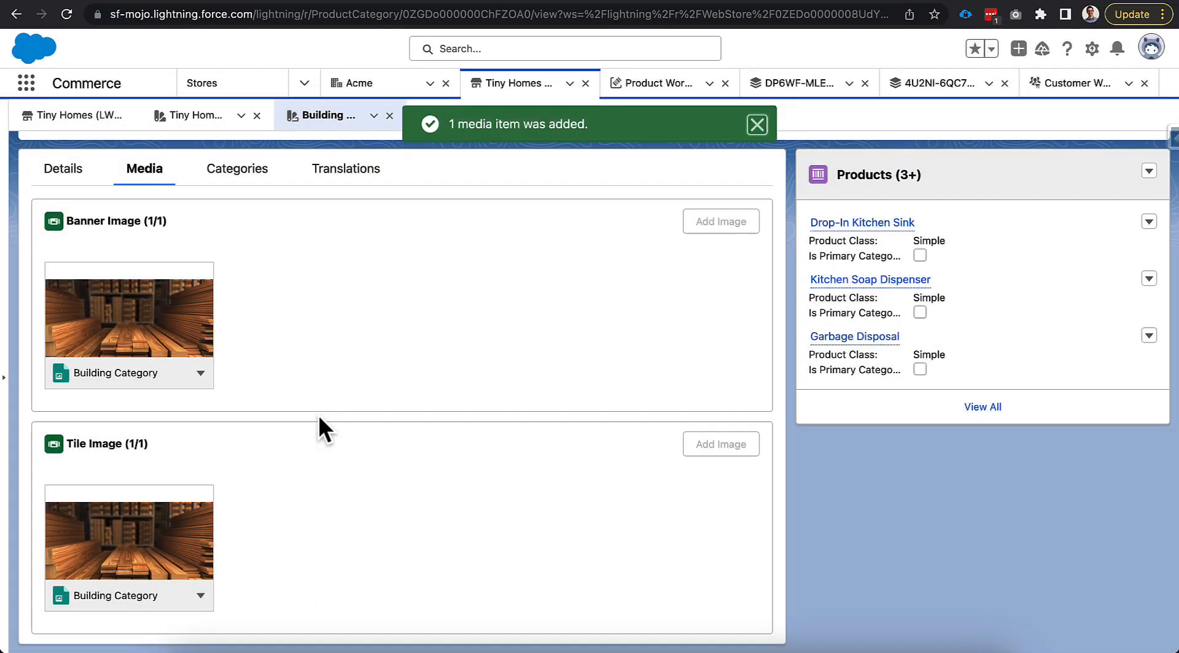
# Step: Open the Finishing Materials category's media and upload the "Finishing Category" file as its banner image
pyautogui.click(390, 116)
pyautogui.click(80, 425)
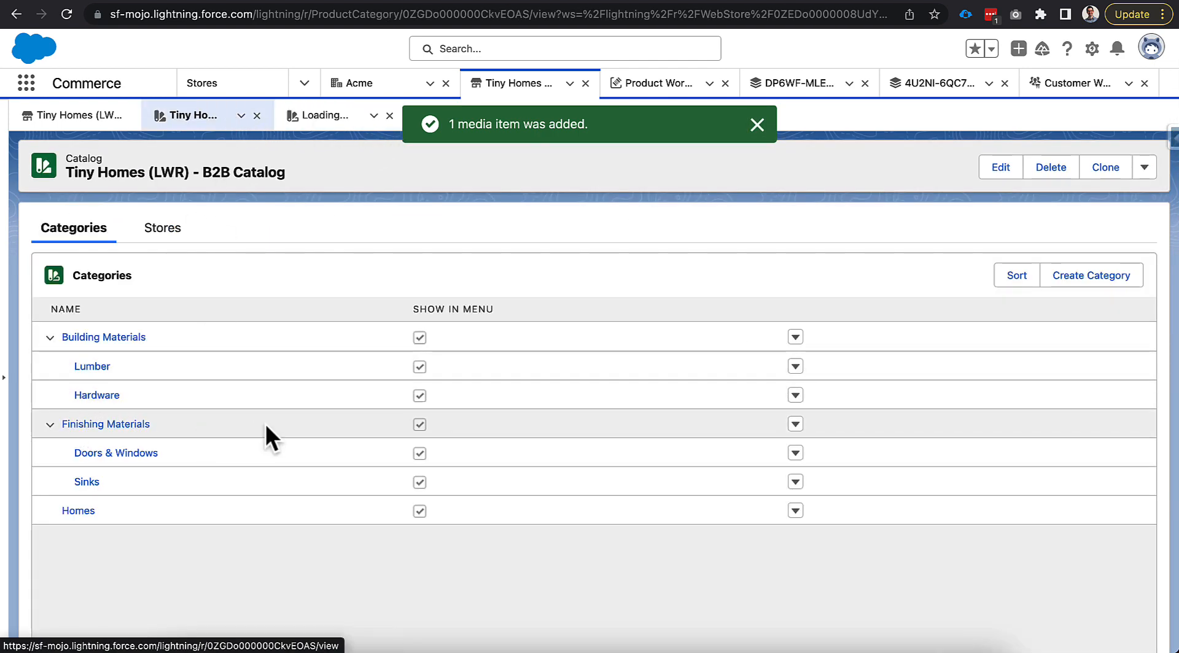
pyautogui.click(154, 299)
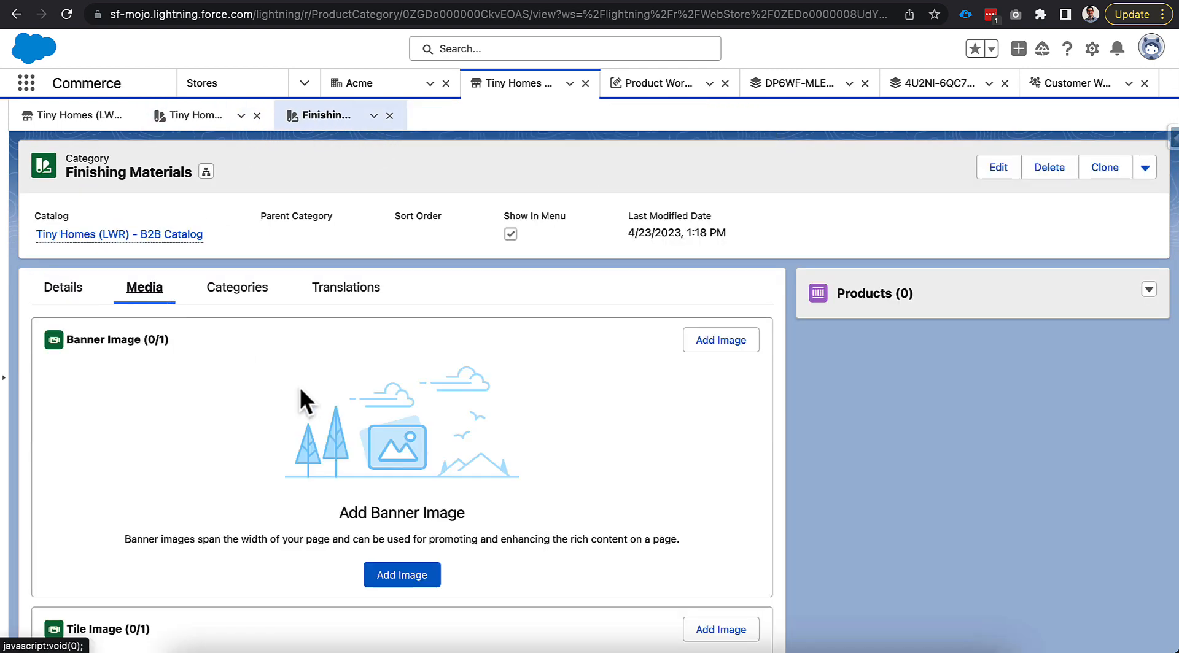
pyautogui.click(390, 578)
pyautogui.click(867, 144)
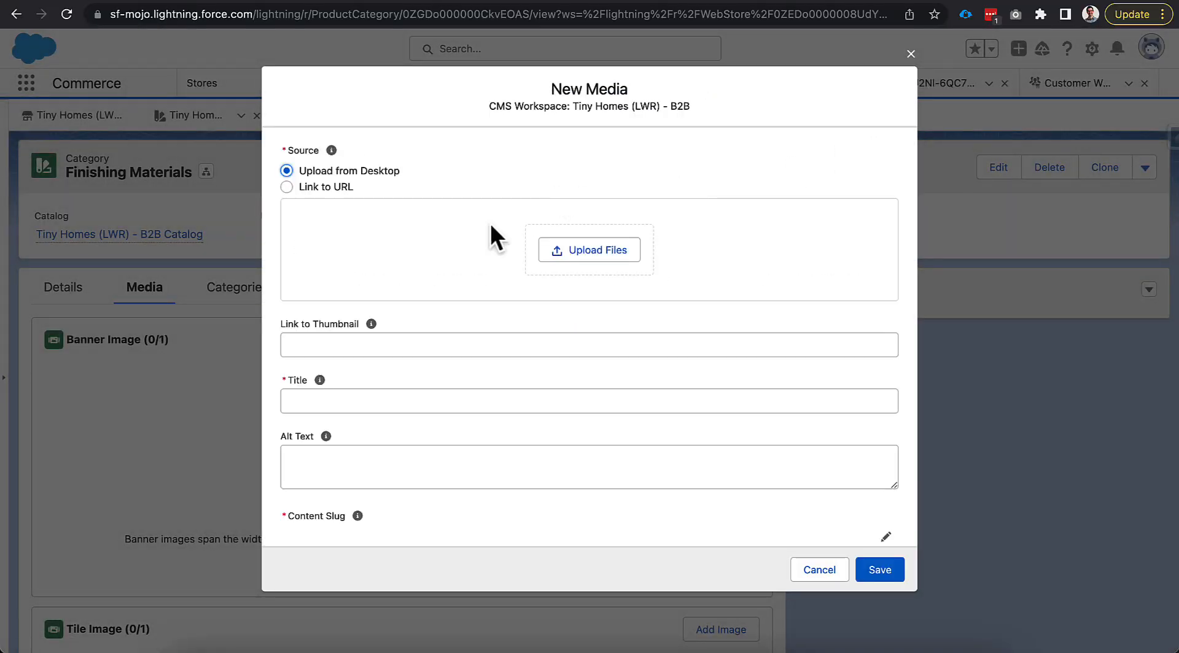
pyautogui.click(567, 246)
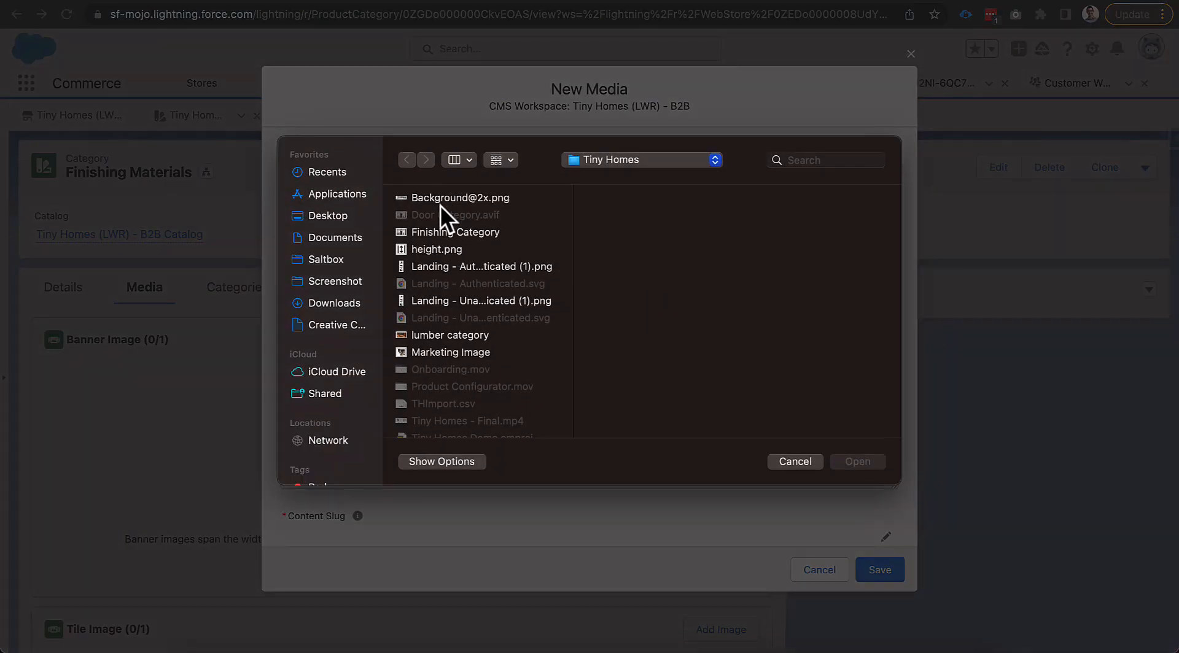
pyautogui.doubleClick(440, 232)
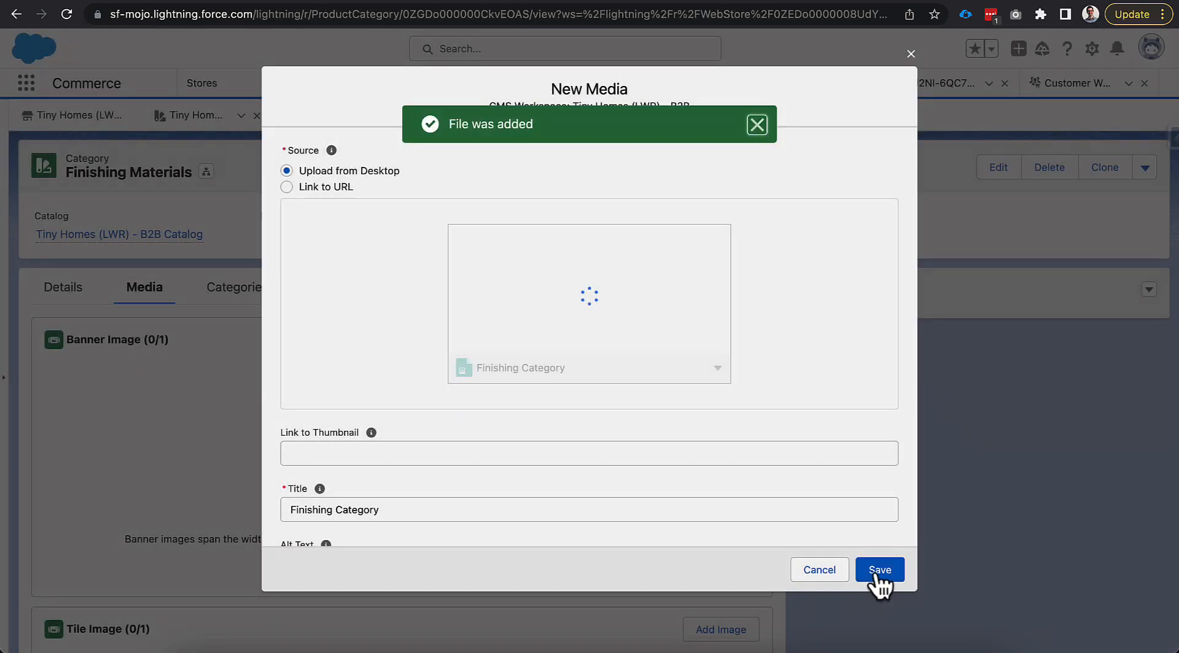
pyautogui.click(880, 577)
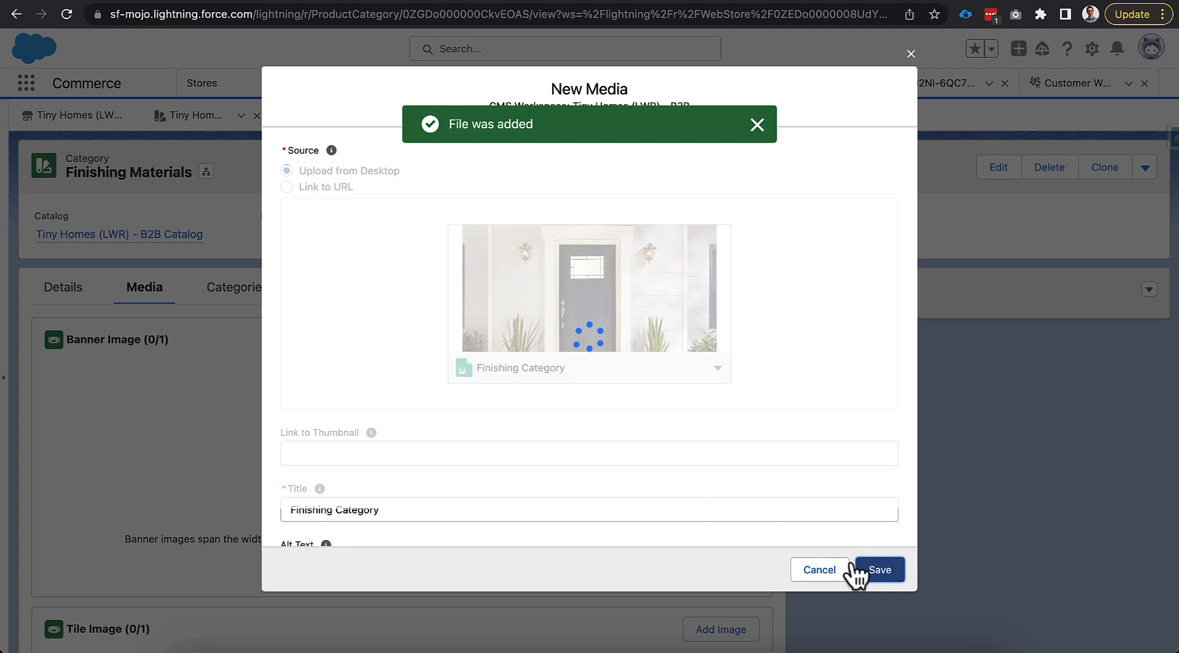
# Step: Set the existing Finishing Category image as the Finishing Materials category's tile image
pyautogui.scroll(-2, 271, 539)
pyautogui.scroll(-2, 271, 539)
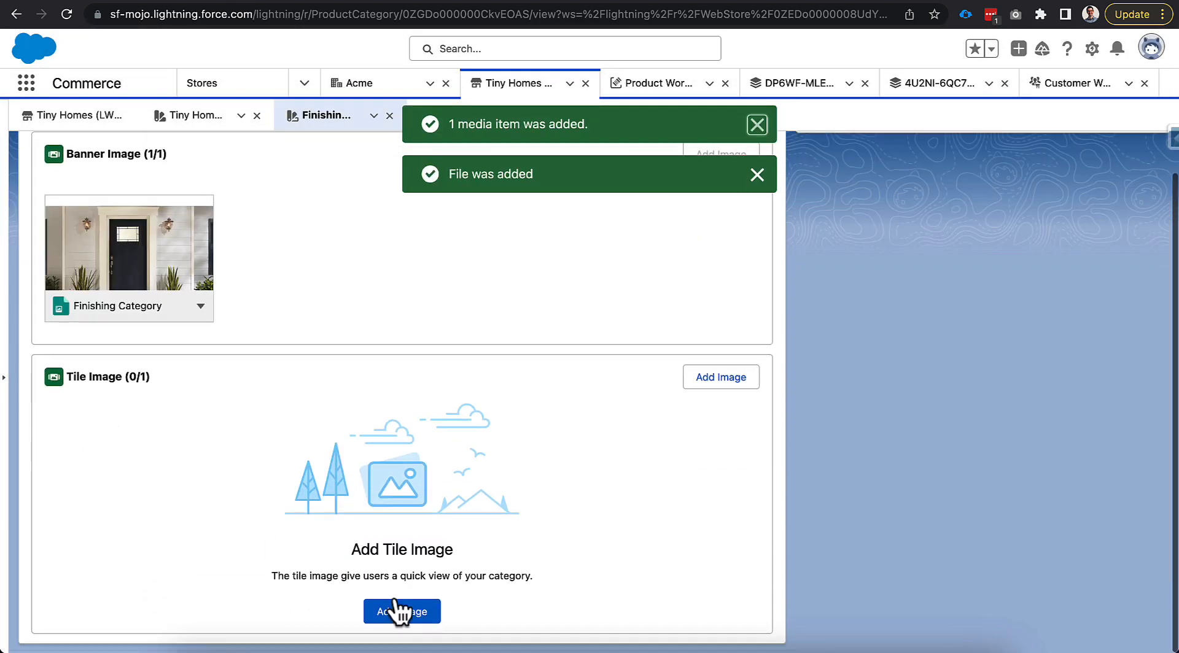
pyautogui.click(396, 608)
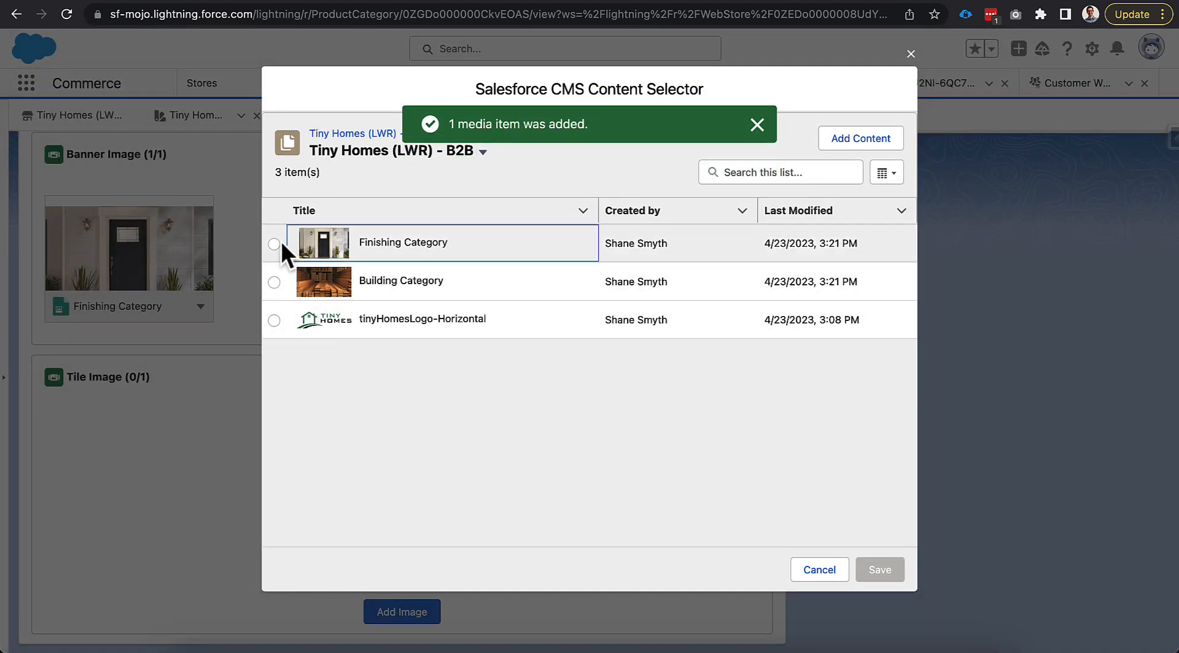
pyautogui.click(274, 244)
pyautogui.click(879, 569)
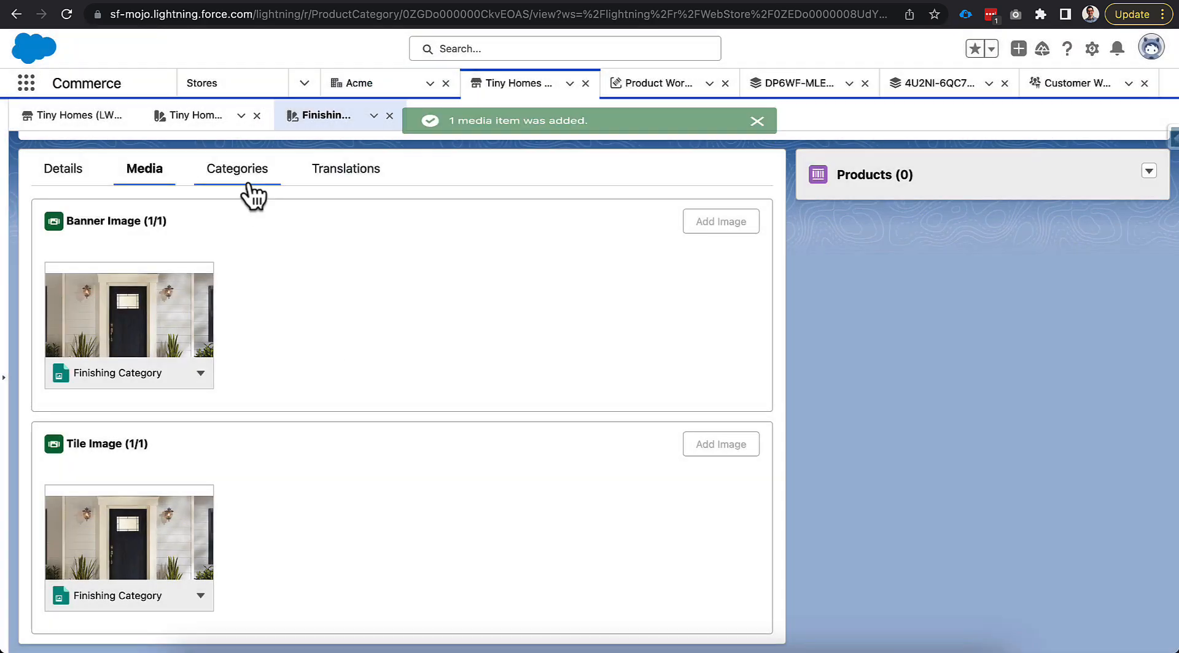
# Step: Open the Homes category's media in the catalog and upload the "Home Category" file as its banner image
pyautogui.click(389, 116)
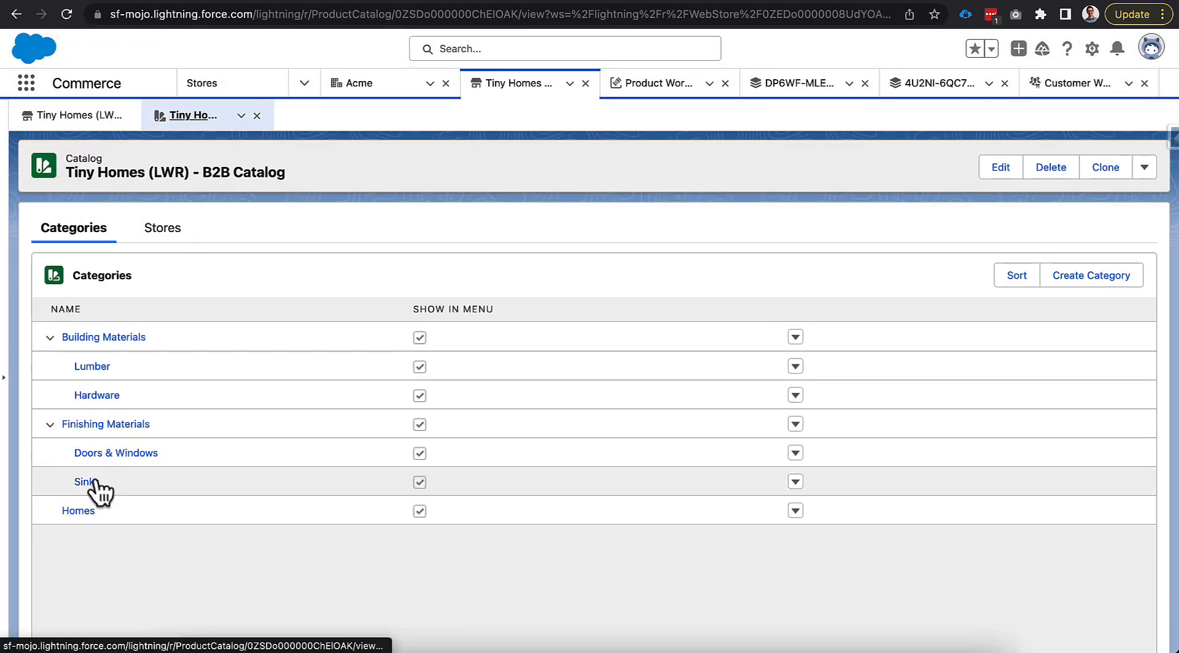
pyautogui.click(79, 511)
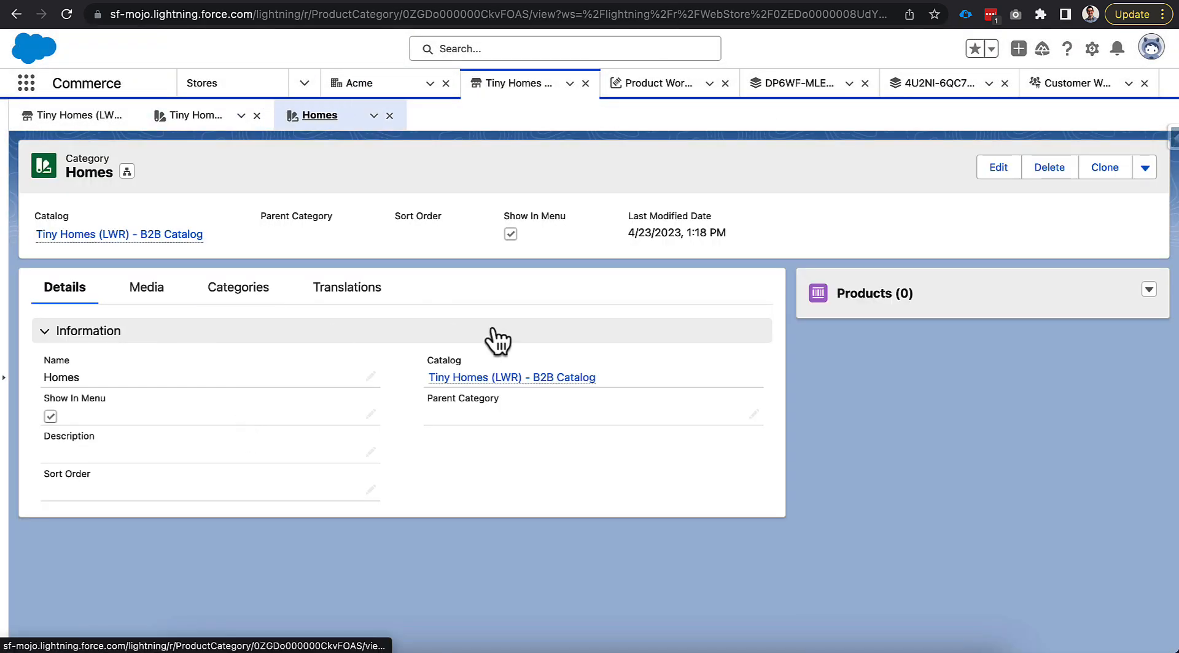
pyautogui.click(147, 289)
pyautogui.click(399, 572)
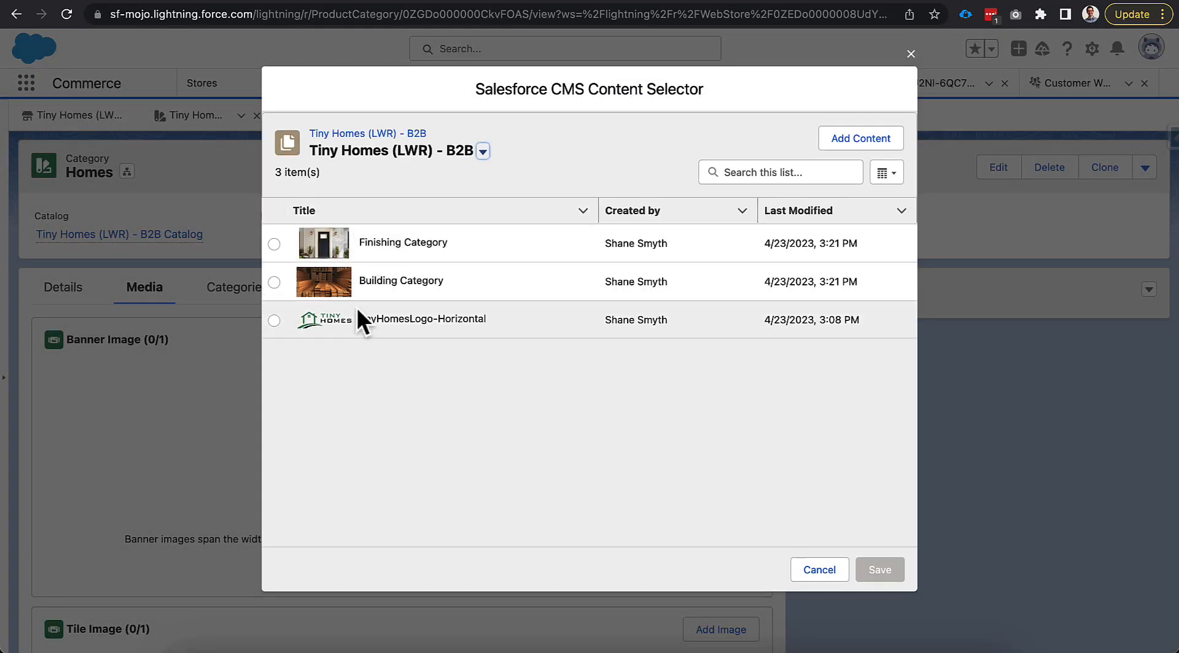
pyautogui.click(832, 143)
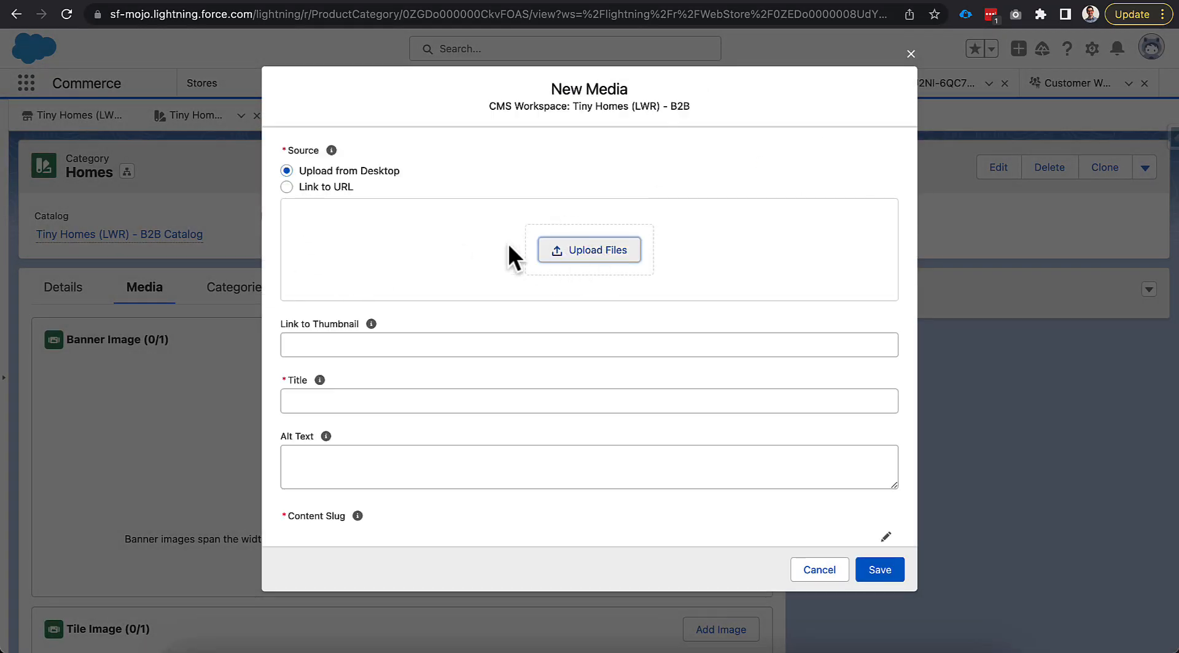
pyautogui.click(555, 251)
pyautogui.click(444, 267)
pyautogui.doubleClick(443, 265)
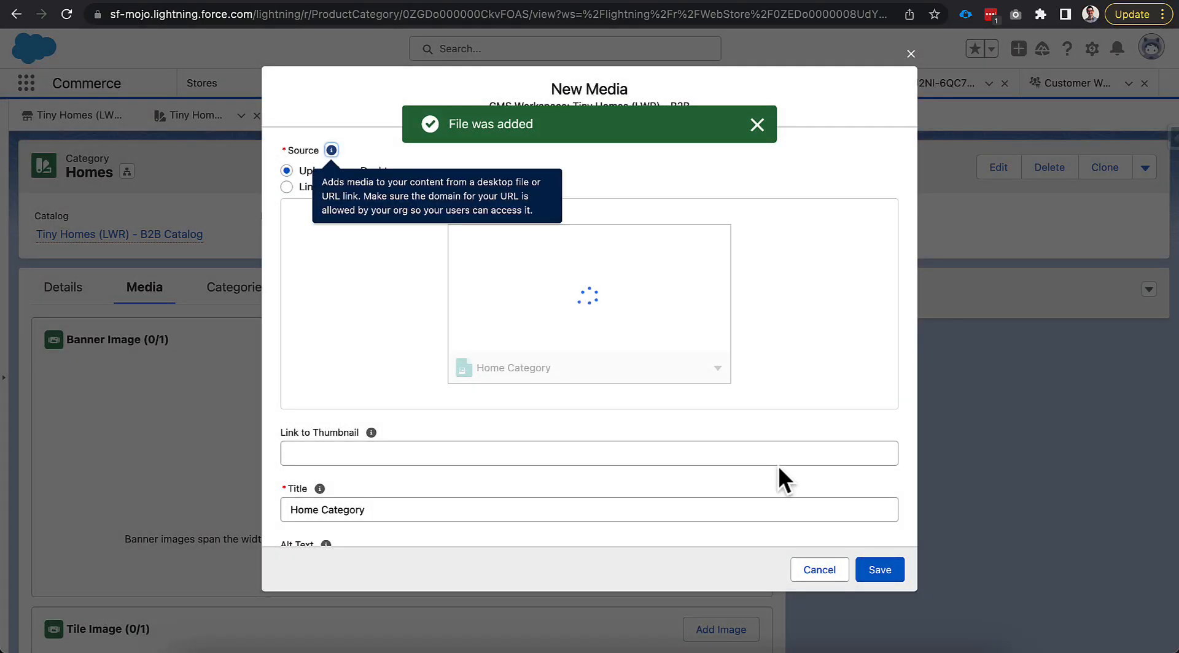
pyautogui.click(879, 576)
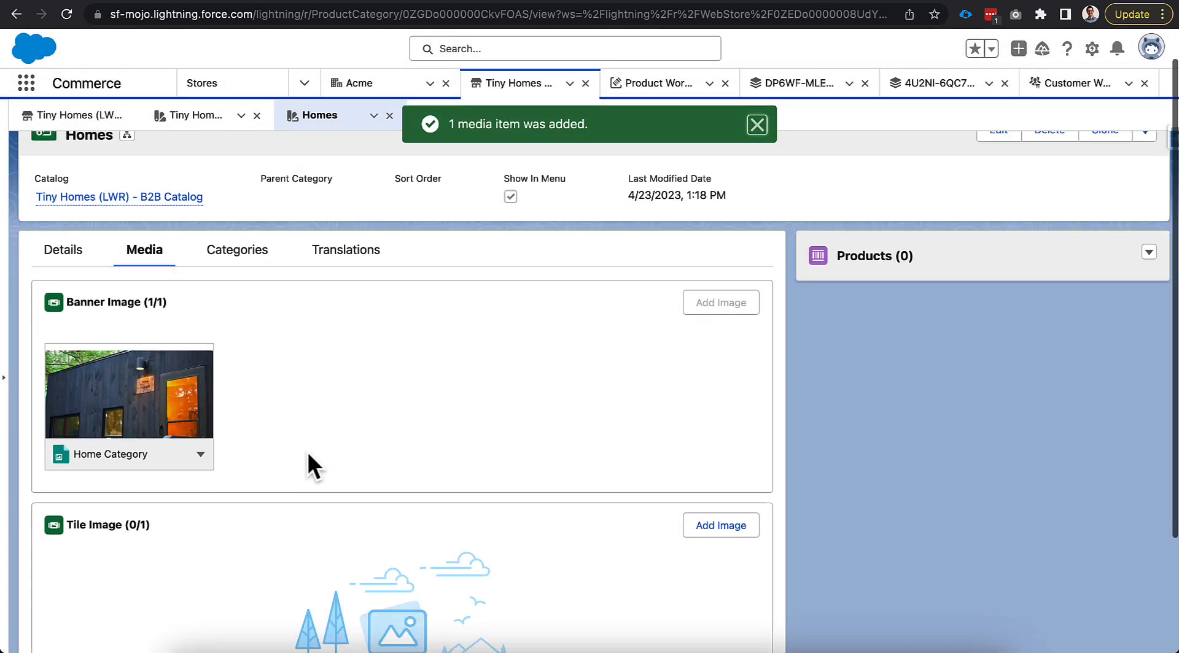
# Step: Set the existing Home Category image as the Homes category's tile image and close the category
pyautogui.scroll(-3, 308, 452)
pyautogui.click(387, 619)
pyautogui.click(273, 244)
pyautogui.click(879, 570)
pyautogui.scroll(3, 332, 350)
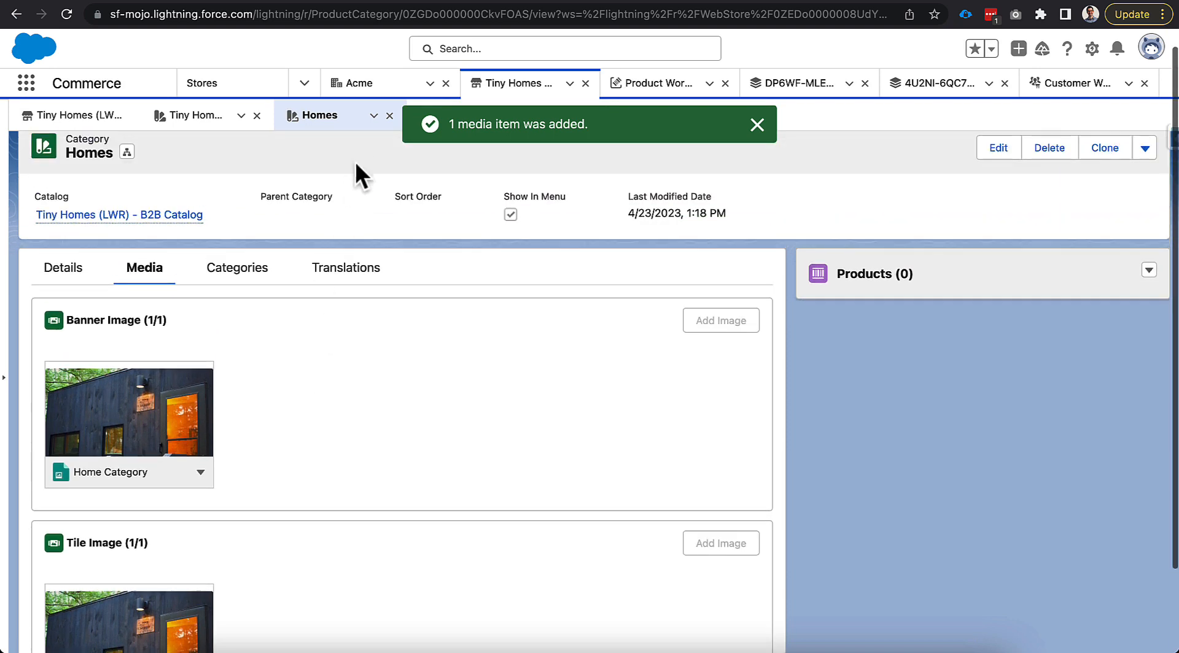
pyautogui.click(389, 115)
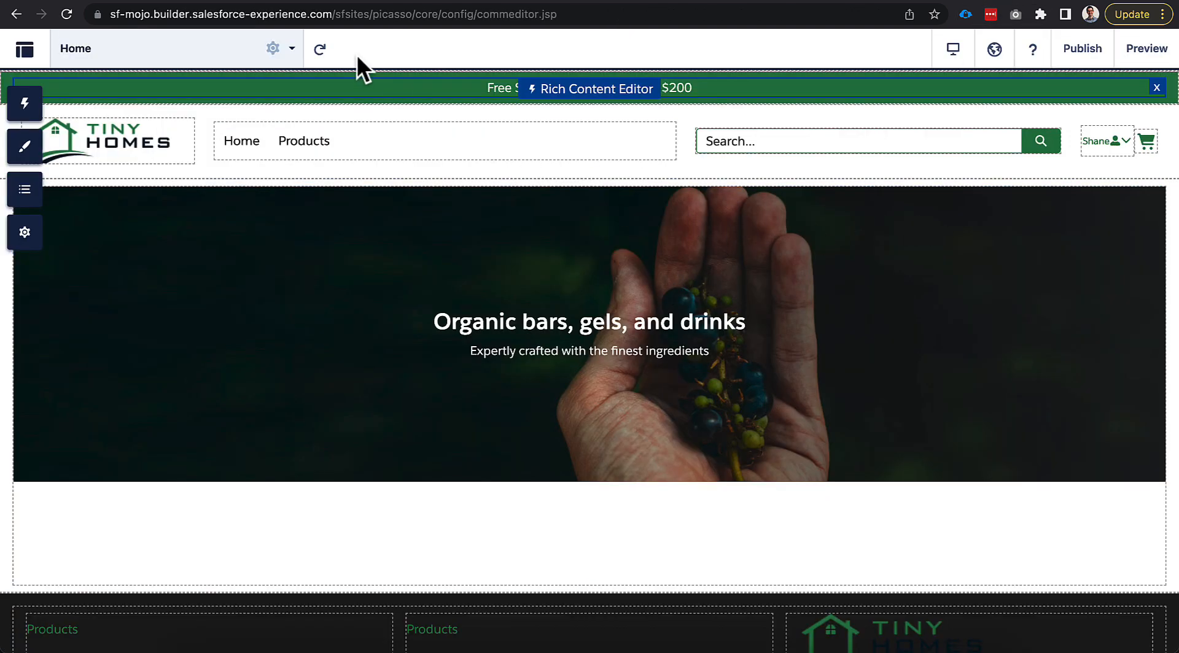
# Step: In the site builder, refresh the Home page and examine the navigation menu and the Shop By Category section
pyautogui.click(320, 50)
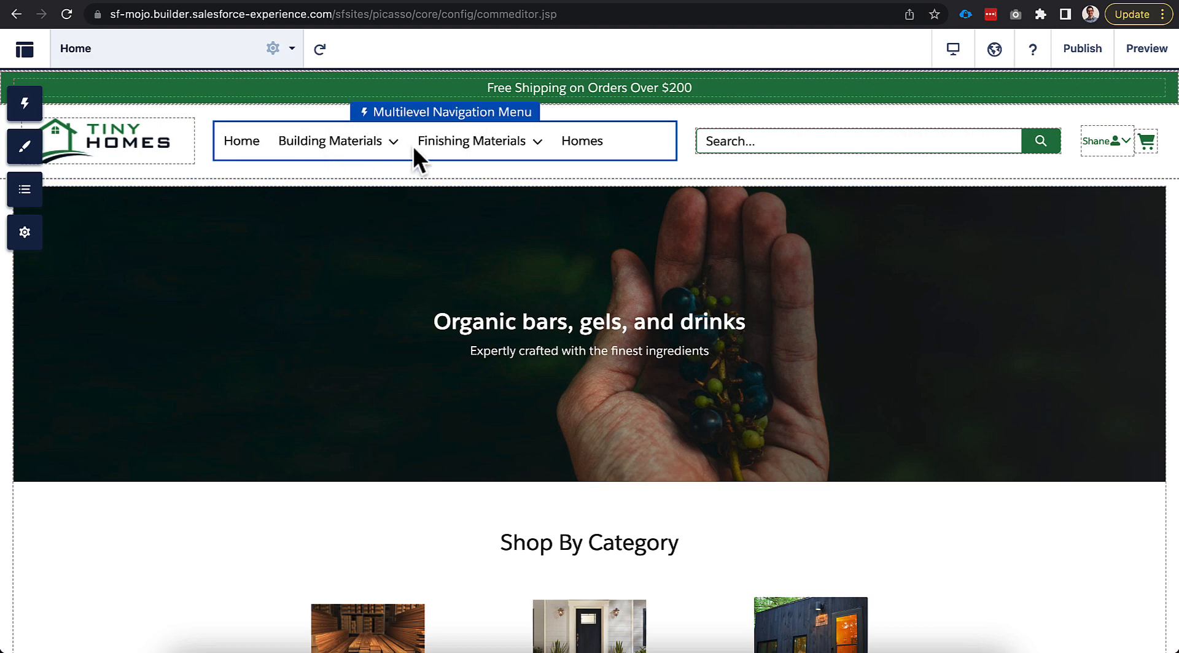
pyautogui.scroll(-5, 470, 313)
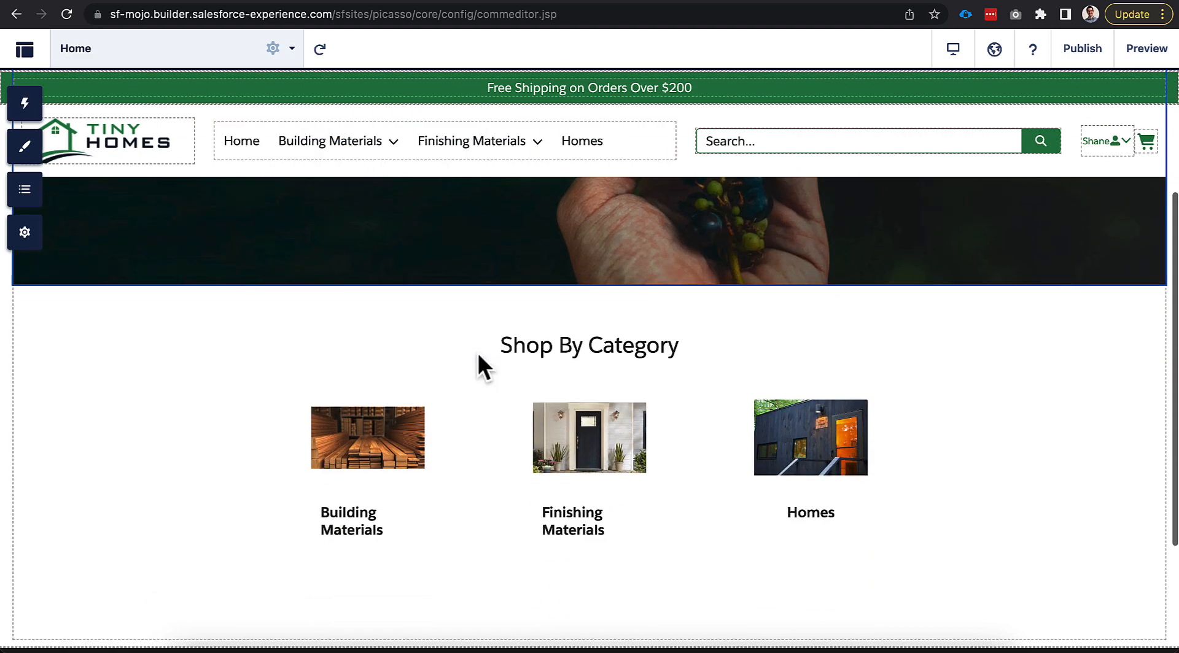
pyautogui.click(479, 401)
pyautogui.scroll(2, 481, 403)
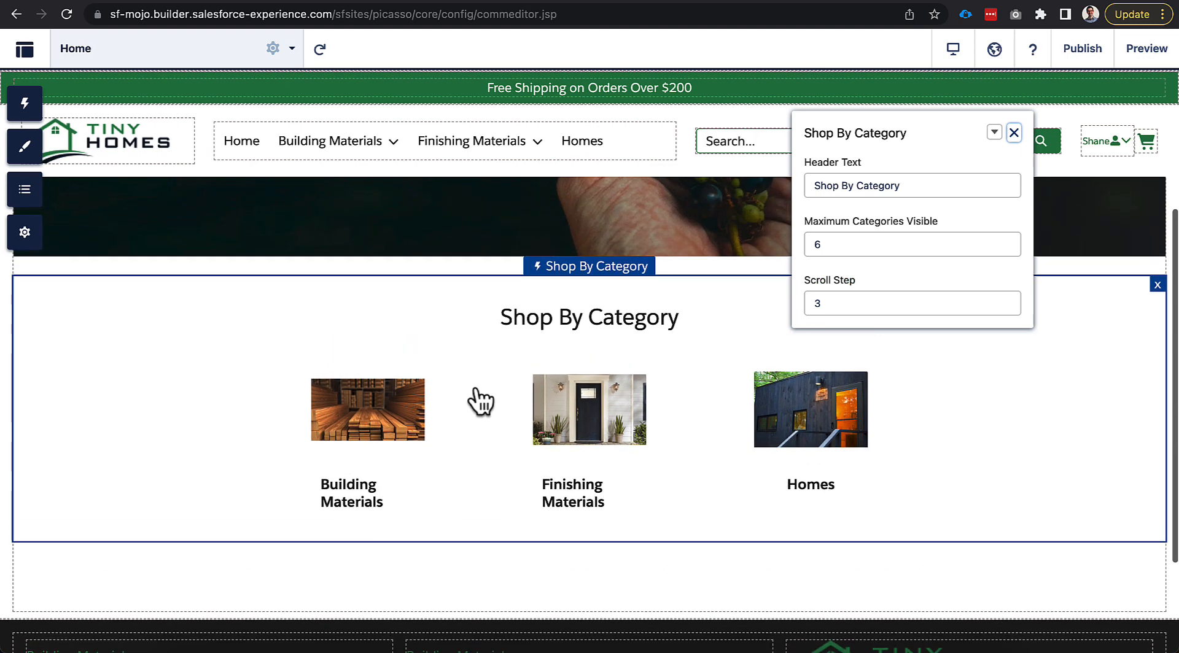
pyautogui.scroll(3, 477, 411)
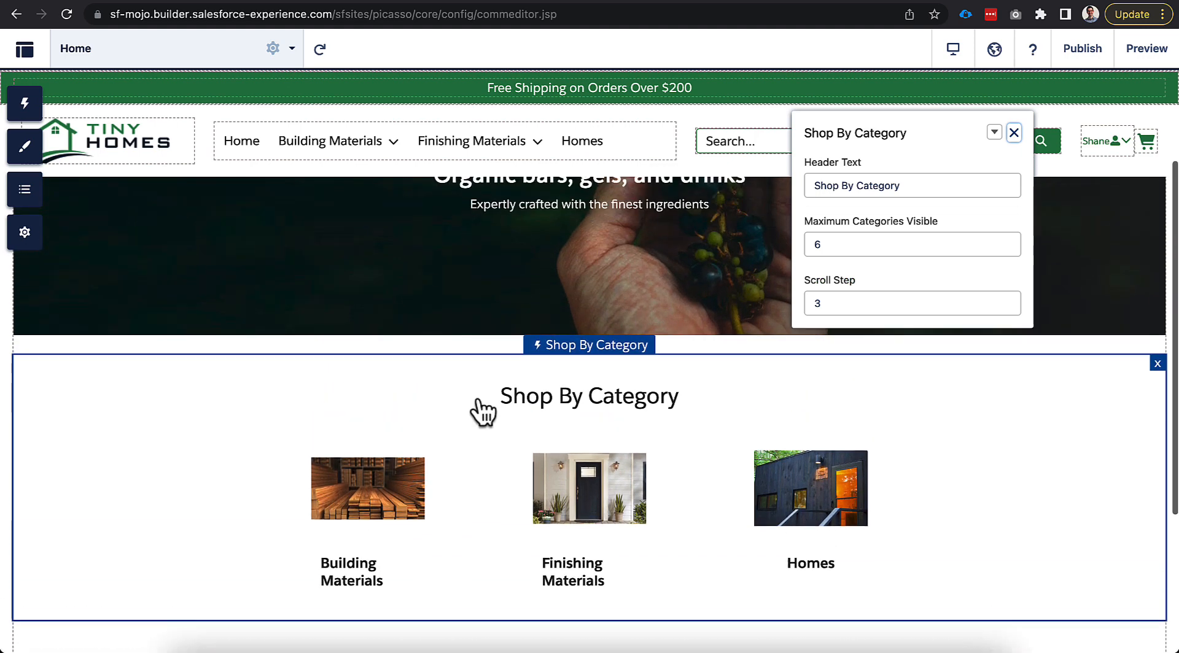
pyautogui.scroll(5, 482, 410)
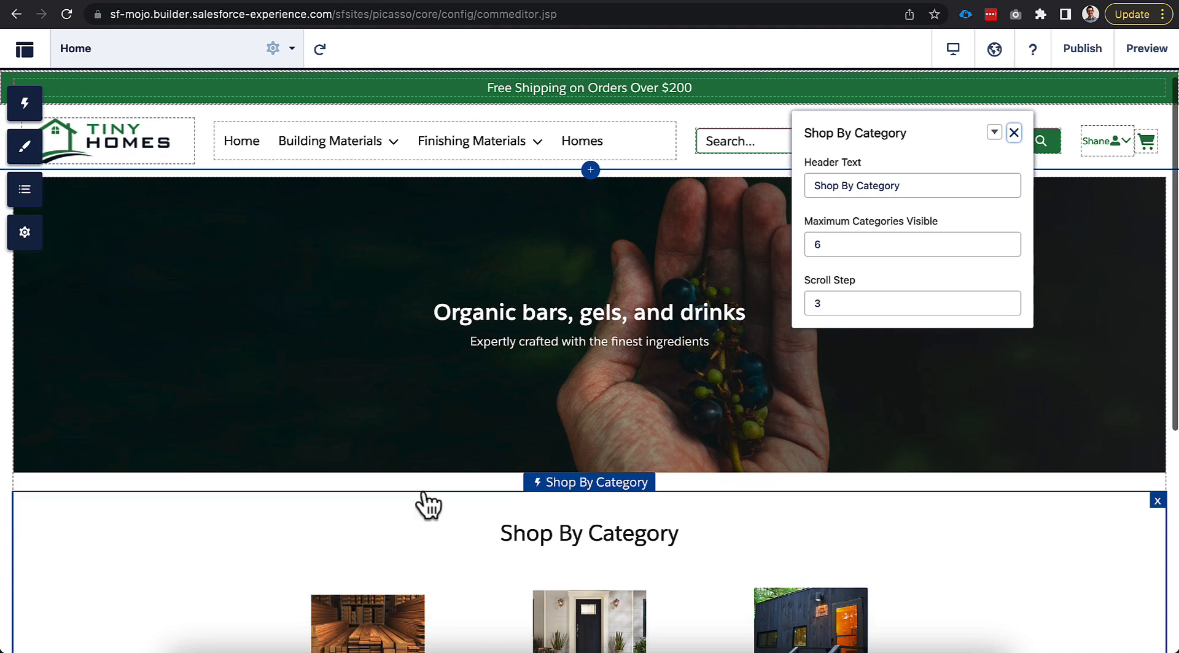
pyautogui.scroll(-6, 424, 489)
pyautogui.scroll(2, 424, 488)
pyautogui.scroll(1, 430, 490)
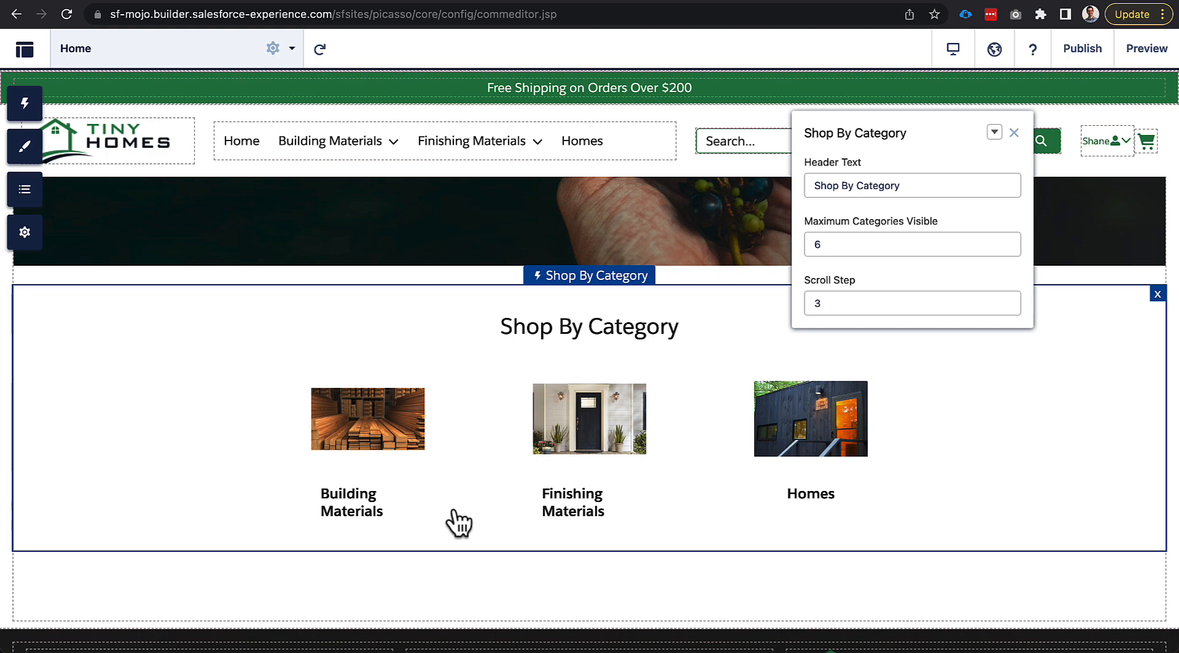
# Step: Change the footer's copyright text to "© tinyhome.com"
pyautogui.scroll(-5, 454, 507)
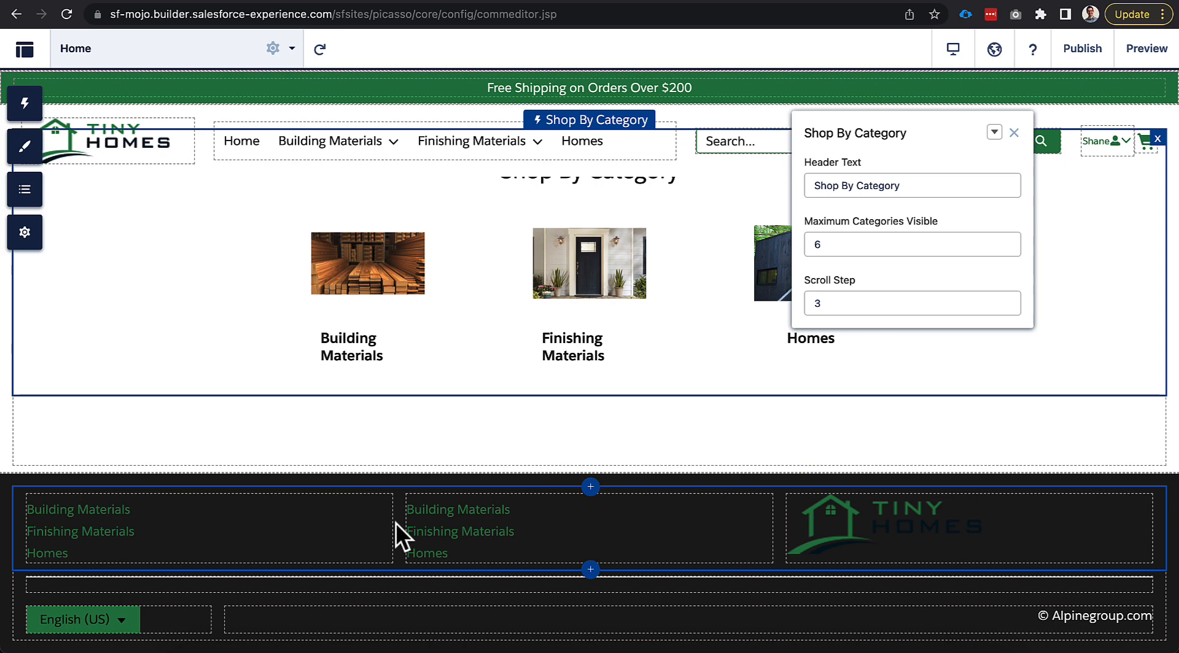
pyautogui.click(1051, 620)
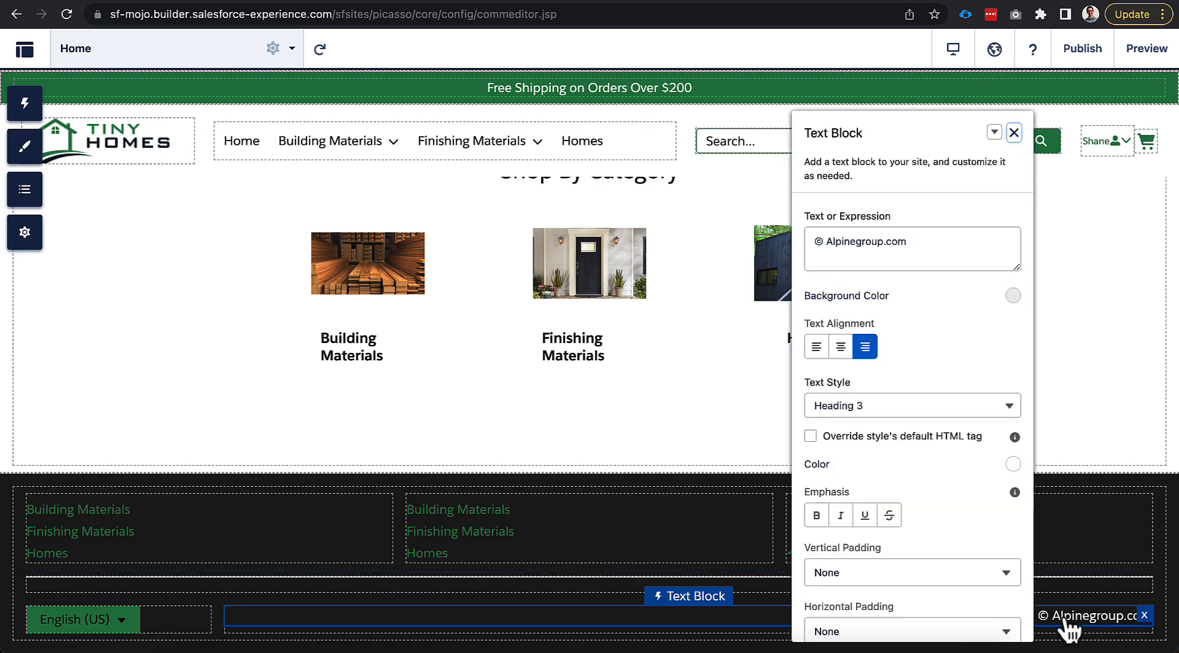
pyautogui.moveTo(821, 242); pyautogui.dragTo(888, 242)
pyautogui.press('BackSpace')
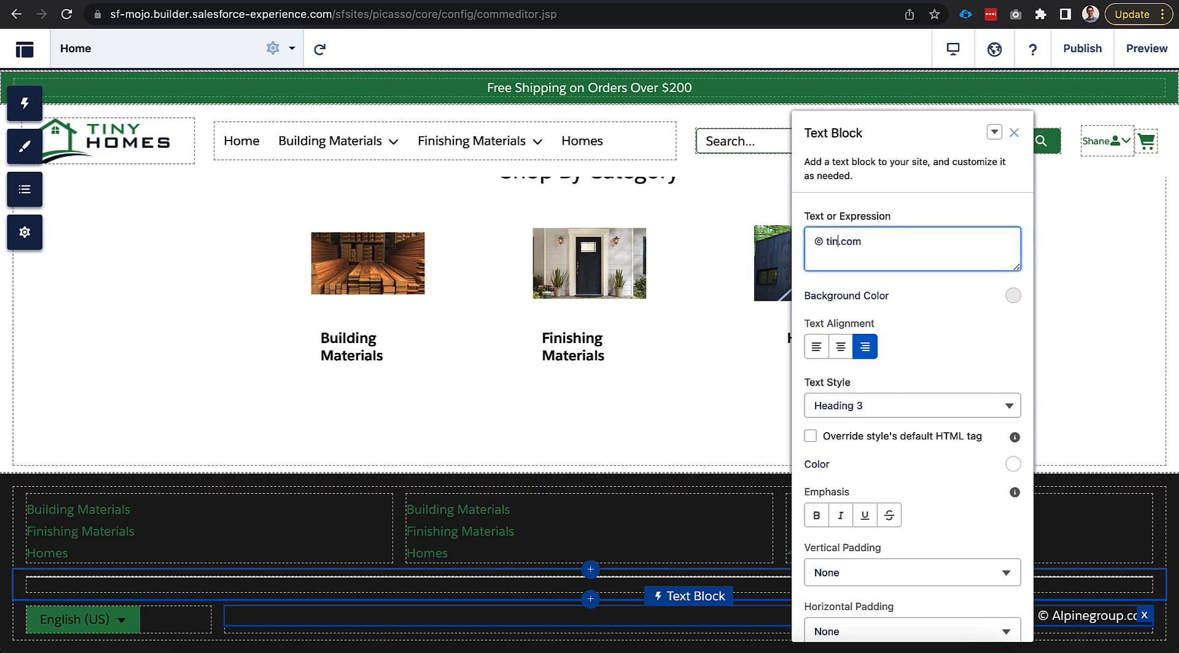
pyautogui.write('tinyhomes')
pyautogui.click(1014, 133)
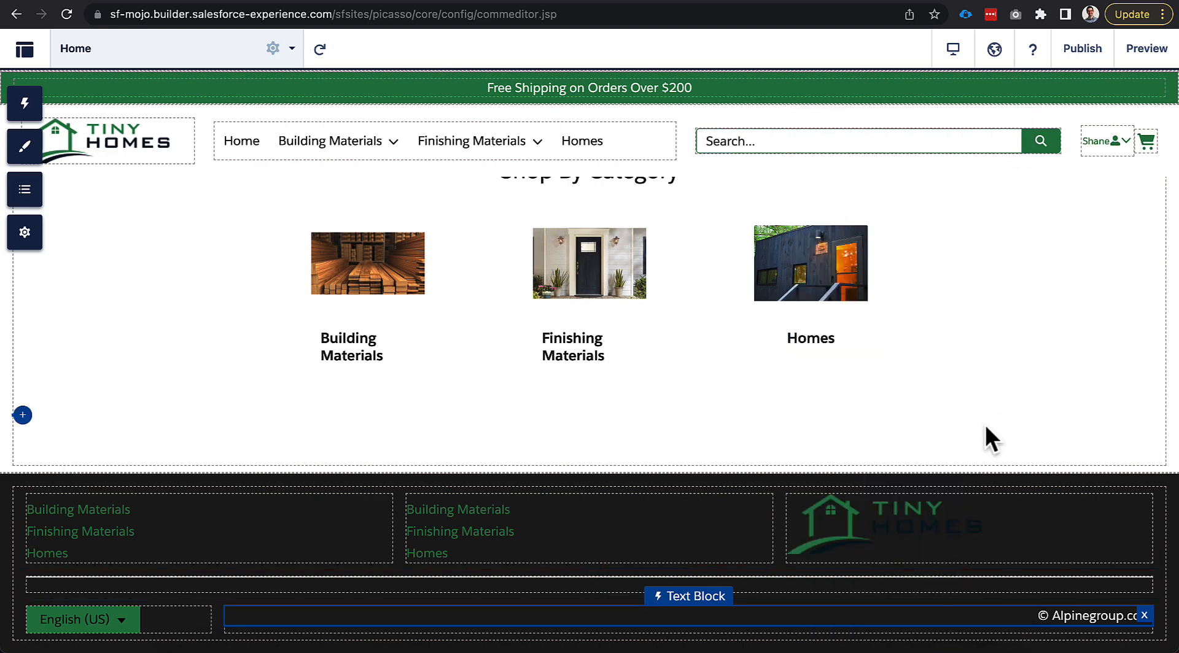
# Step: Upload tinyHomesLogo-white.png as the footer's site logo and set the logo width to 157 px
pyautogui.click(940, 549)
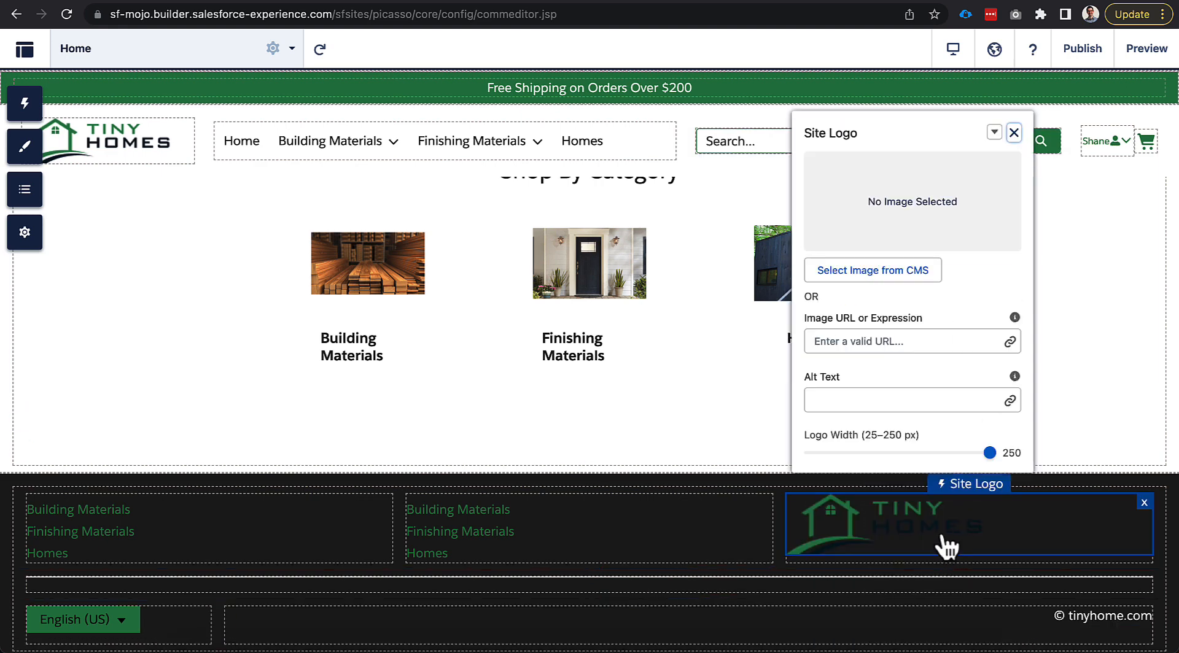
pyautogui.click(893, 272)
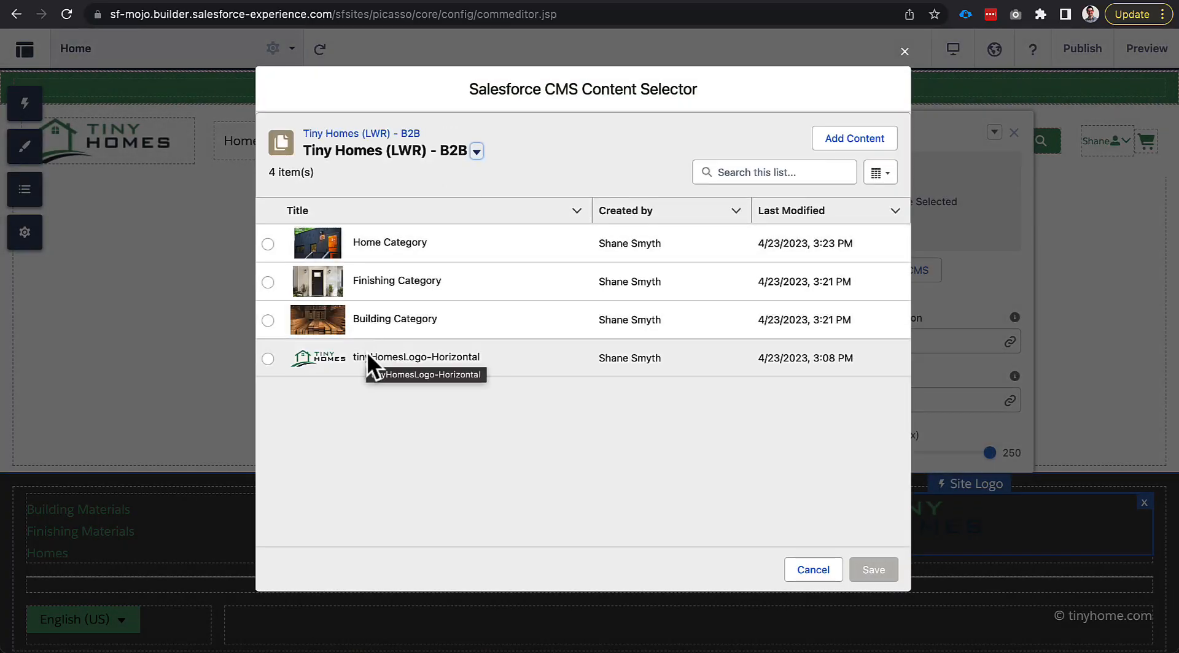
pyautogui.click(832, 142)
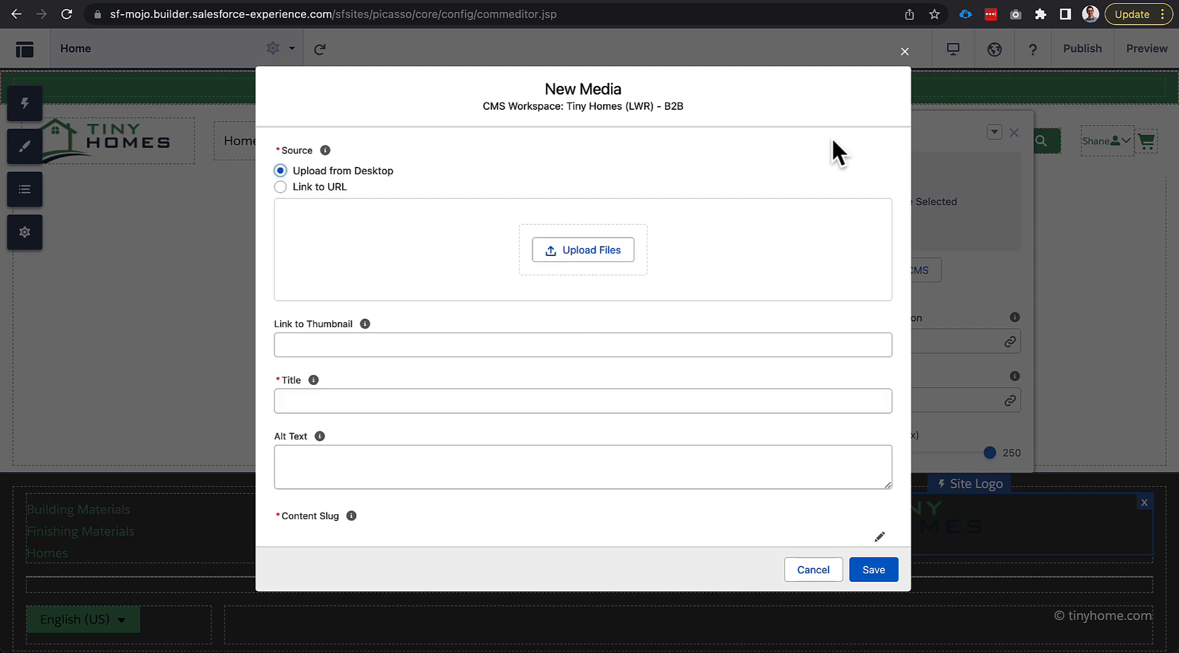
pyautogui.click(569, 250)
pyautogui.scroll(-3, 494, 332)
pyautogui.scroll(-5, 492, 355)
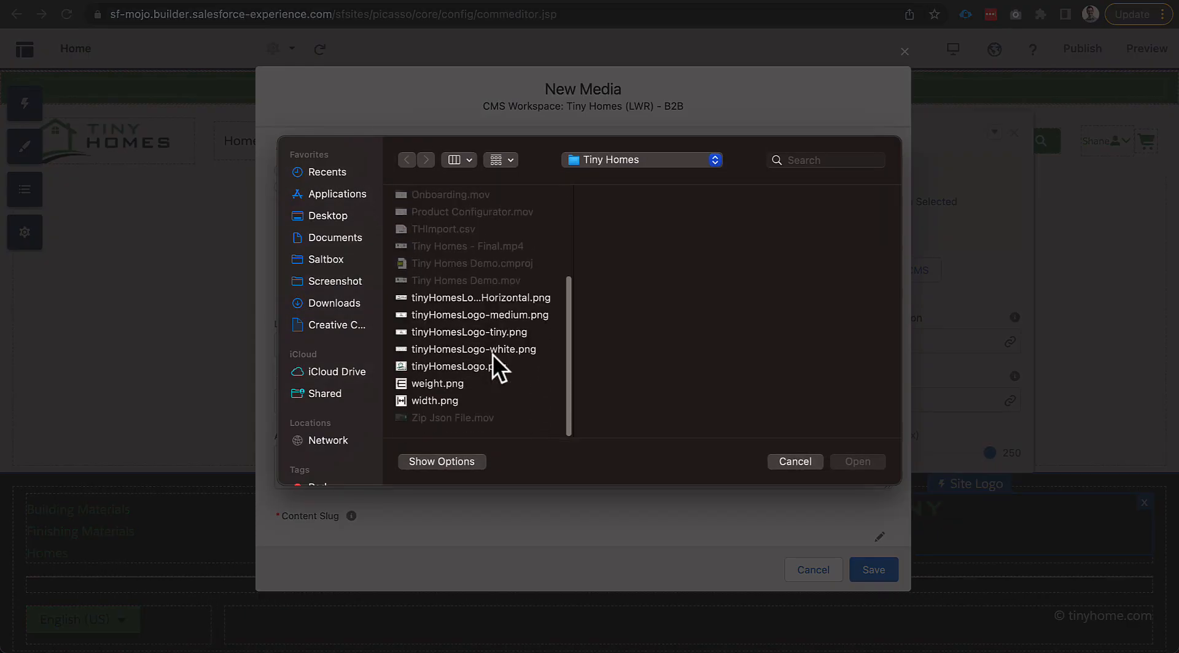
pyautogui.click(514, 349)
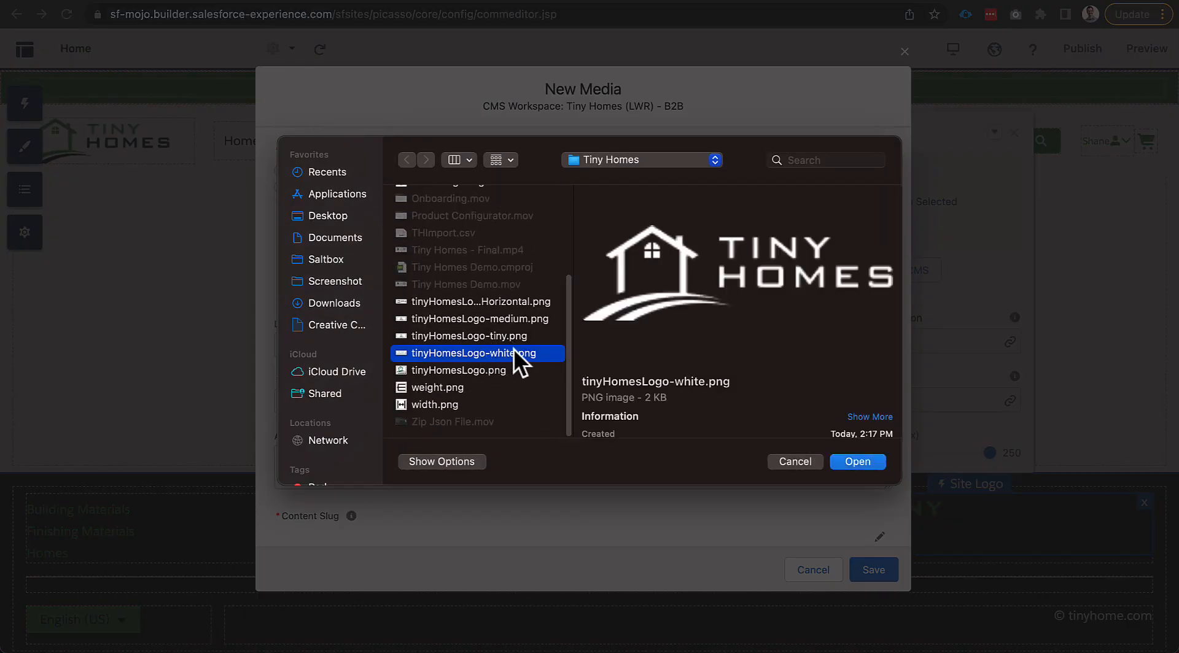
pyautogui.doubleClick(513, 348)
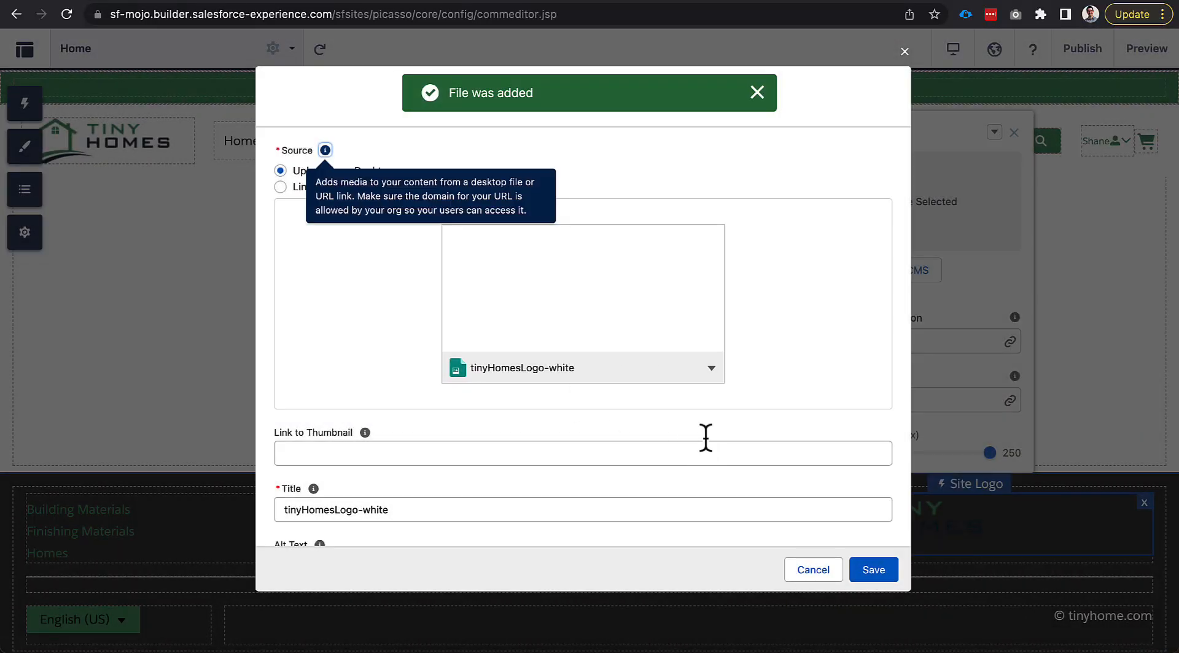
pyautogui.click(877, 571)
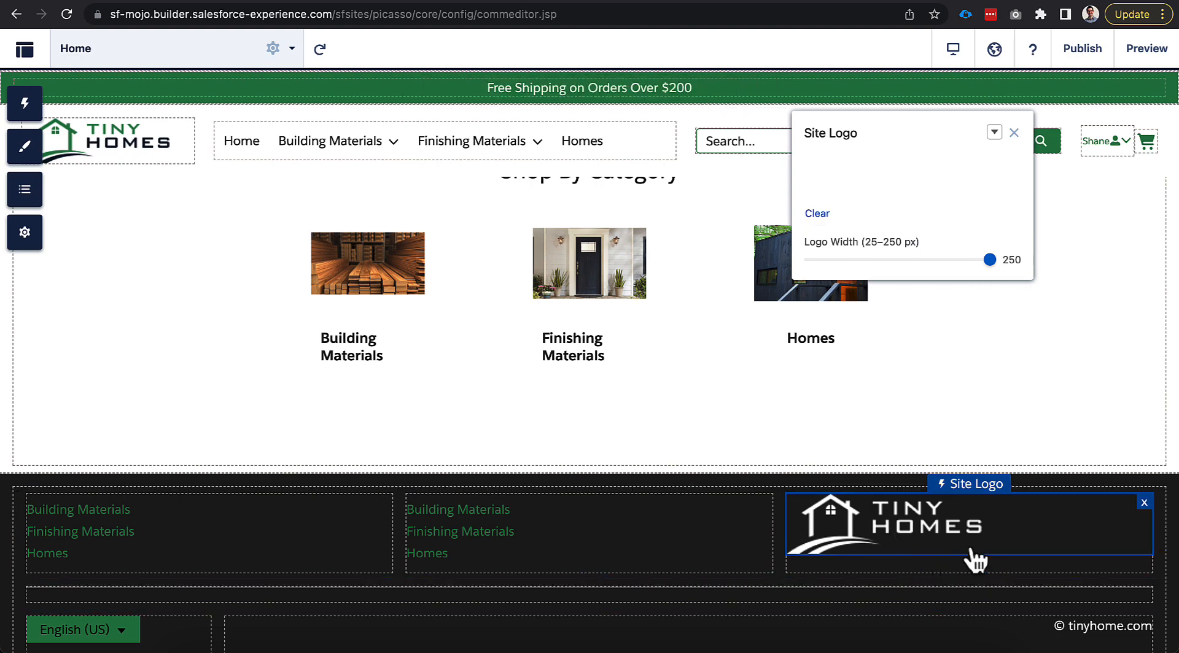
pyautogui.click(917, 259)
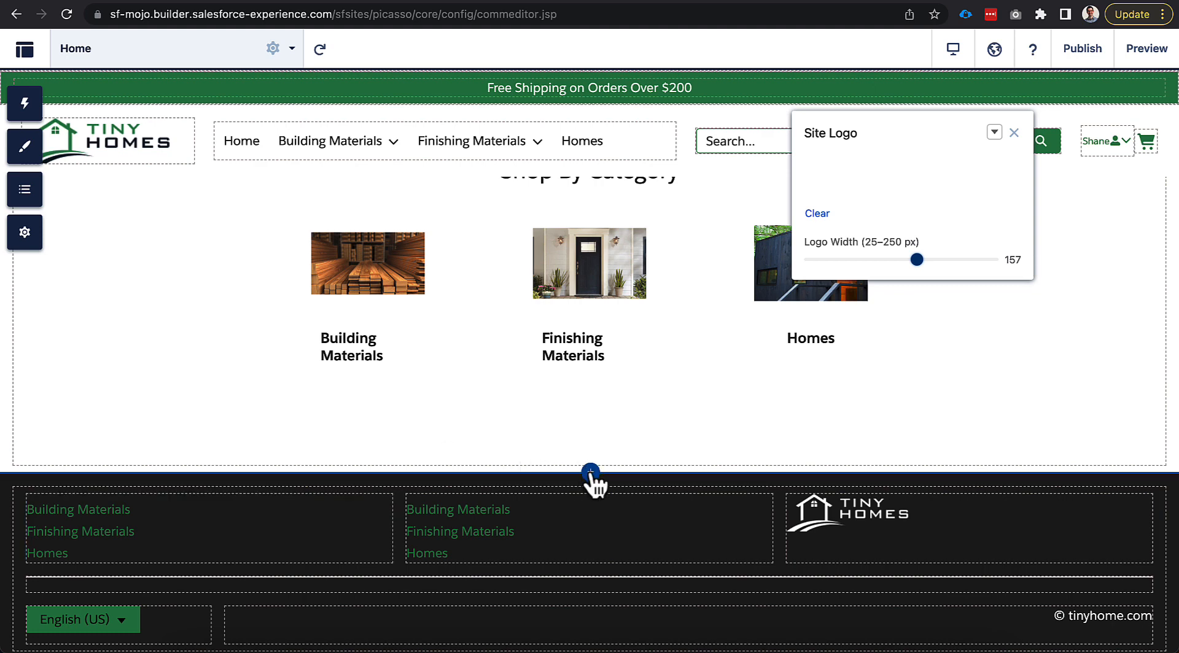
# Step: Add a new section above the footer and place a Rich Content Editor component below Shop By Category
pyautogui.click(590, 459)
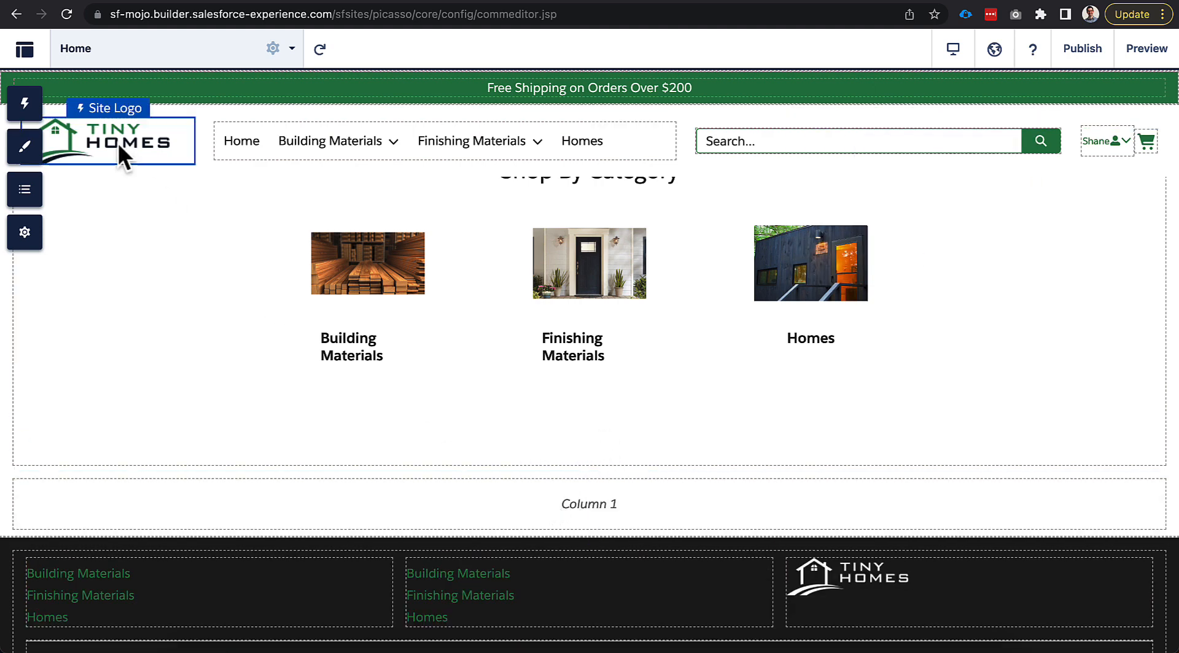
pyautogui.click(26, 106)
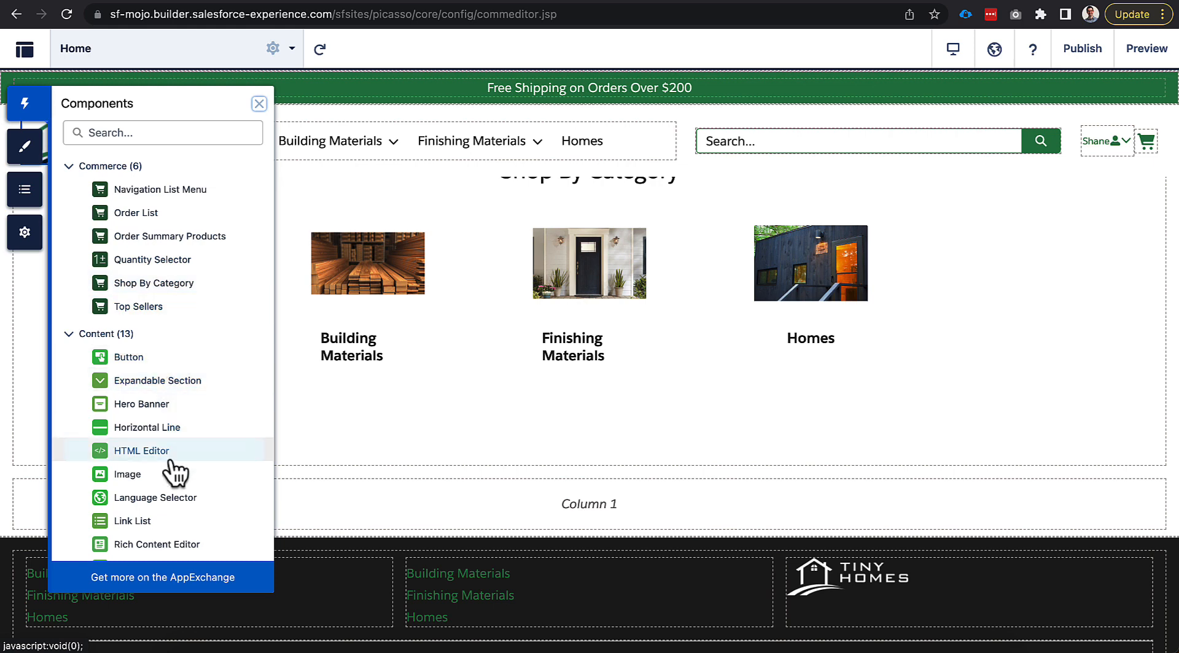
pyautogui.scroll(-5, 183, 402)
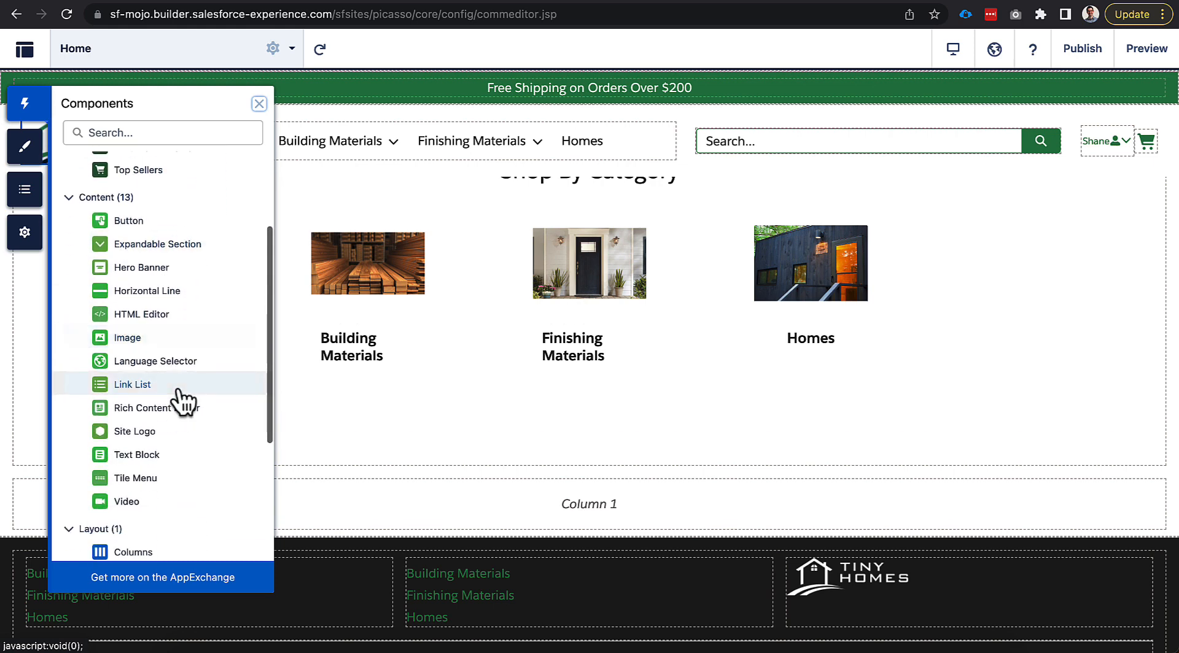
pyautogui.moveTo(180, 371); pyautogui.dragTo(138, 313)
# Step: Give the new section a two-column layout and move the placeholder text component into Column 1
pyautogui.click(520, 531)
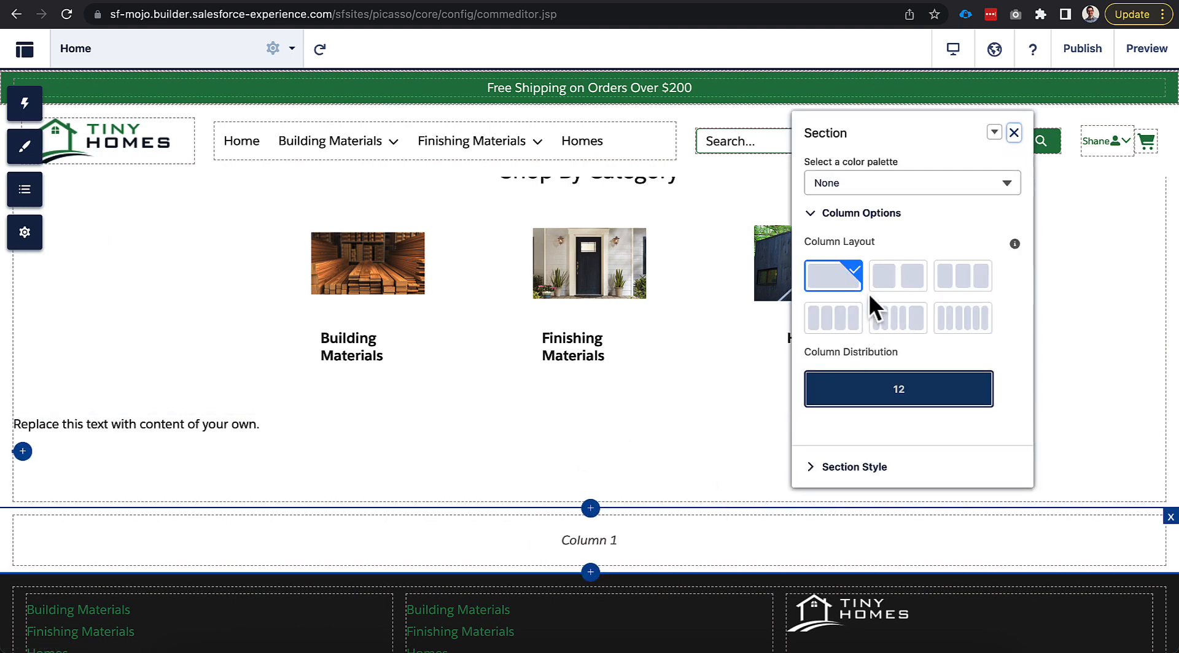
pyautogui.click(896, 278)
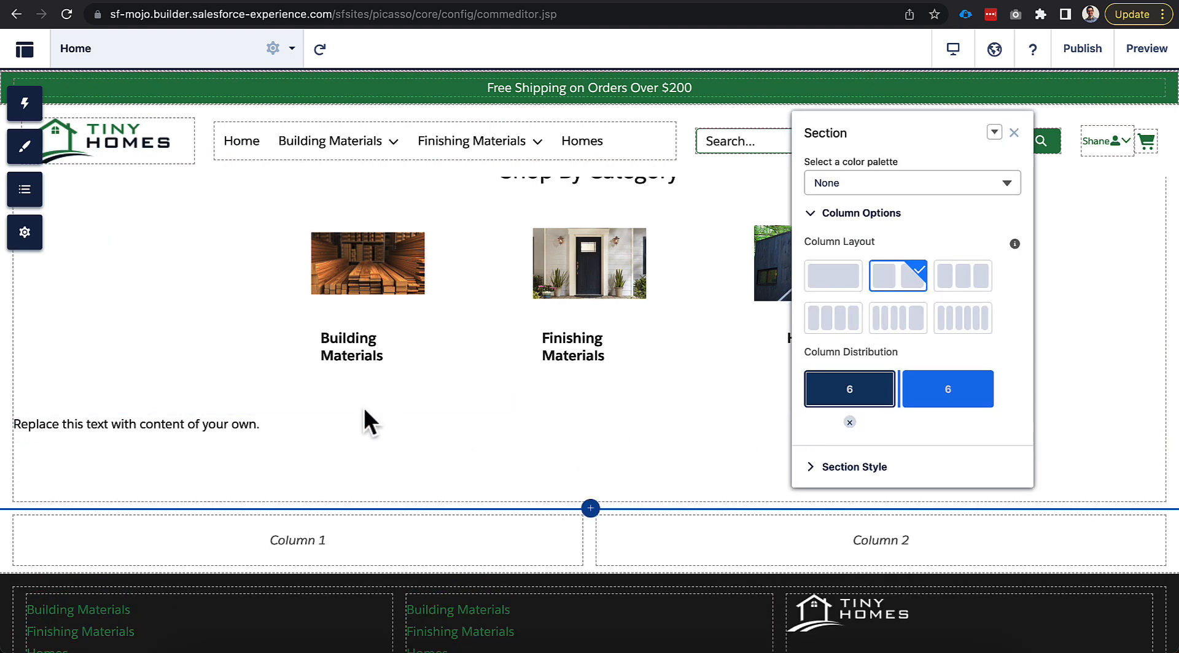
pyautogui.moveTo(368, 465); pyautogui.dragTo(384, 540)
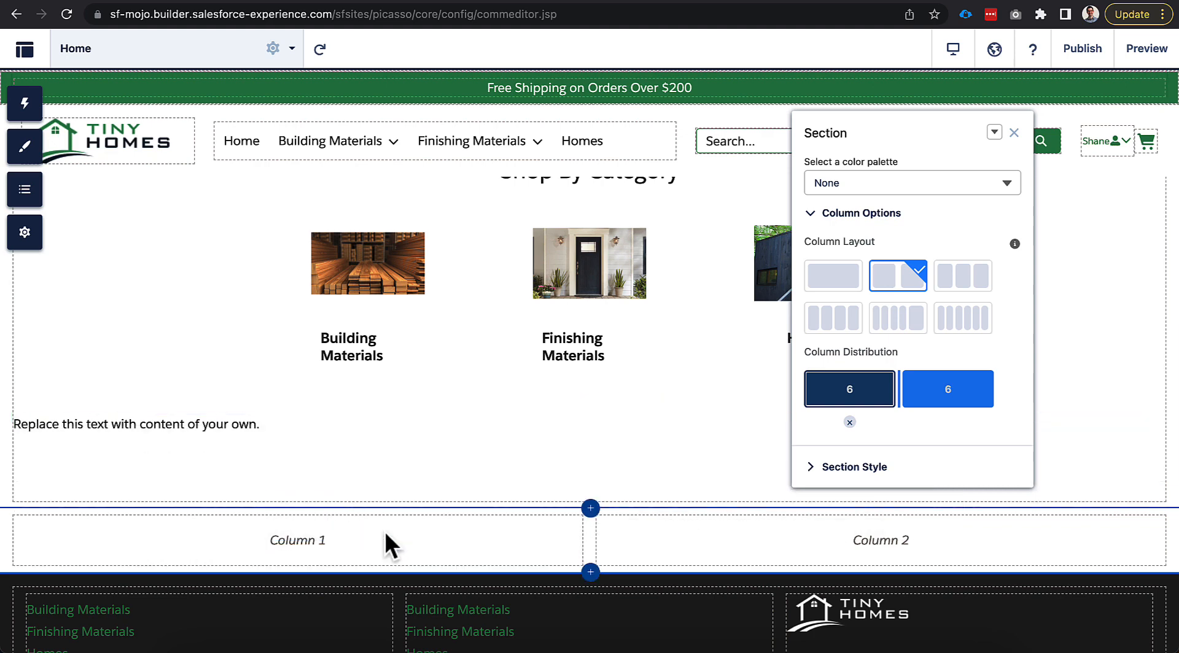
# Step: Add a second Rich Content Editor and a Button component to Column 1 of the new section
pyautogui.click(24, 103)
pyautogui.moveTo(190, 372); pyautogui.dragTo(329, 510)
pyautogui.click(24, 105)
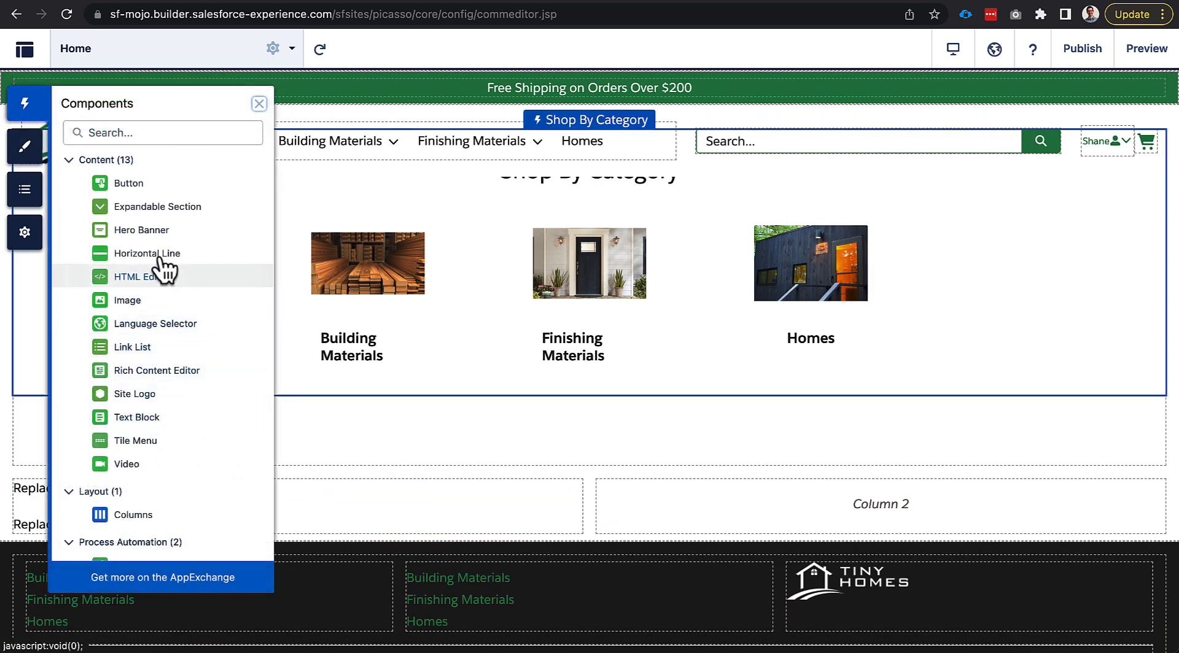
pyautogui.moveTo(153, 184); pyautogui.dragTo(315, 530)
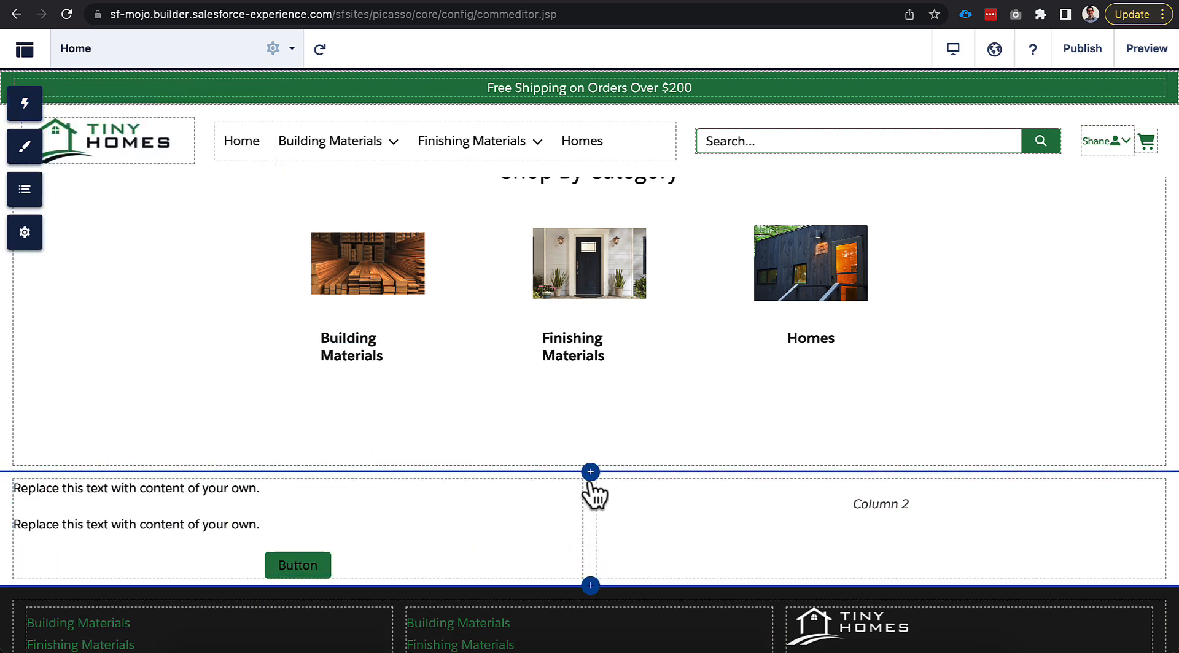
pyautogui.click(589, 482)
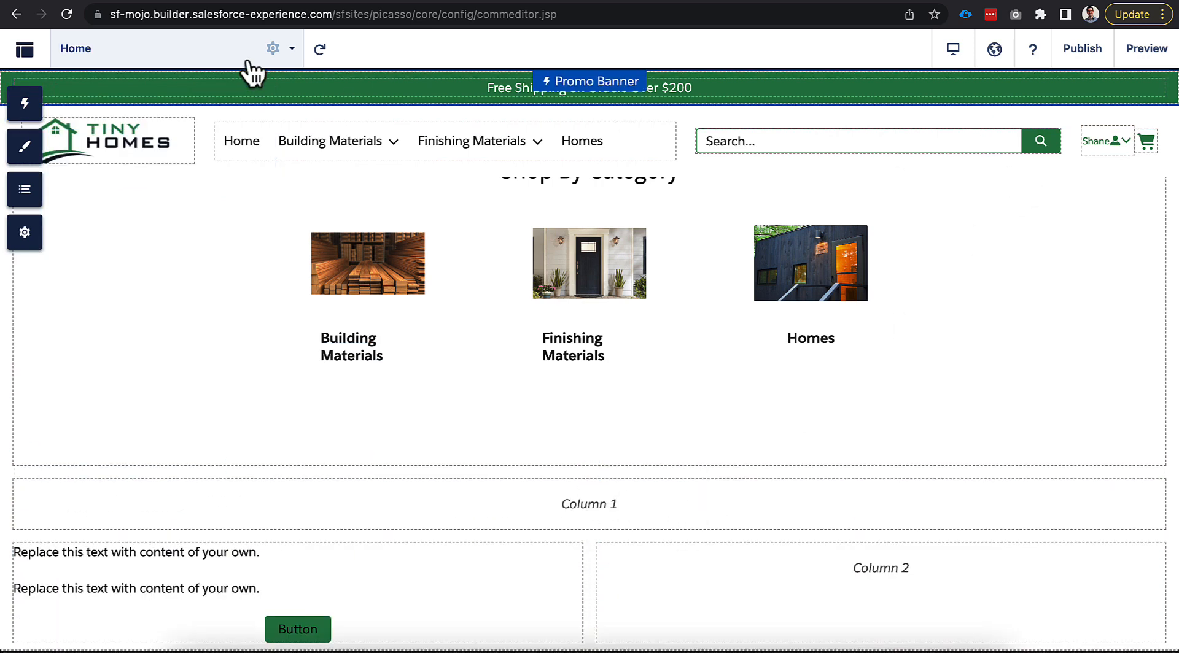
pyautogui.click(642, 533)
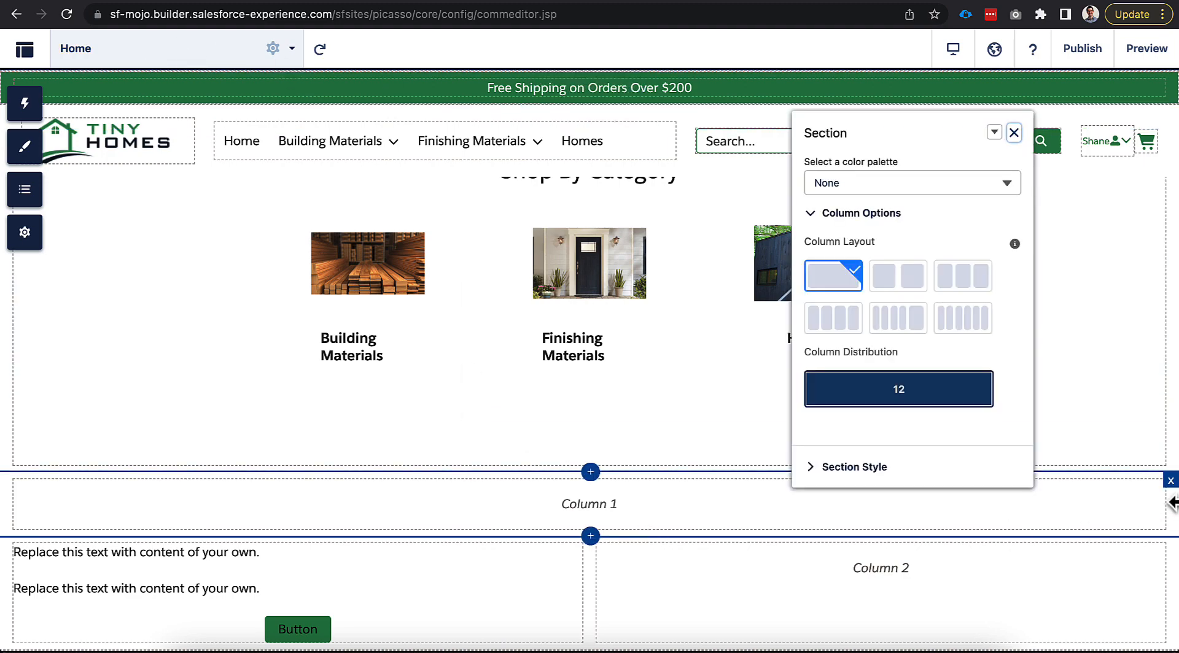
pyautogui.click(1170, 481)
pyautogui.click(789, 395)
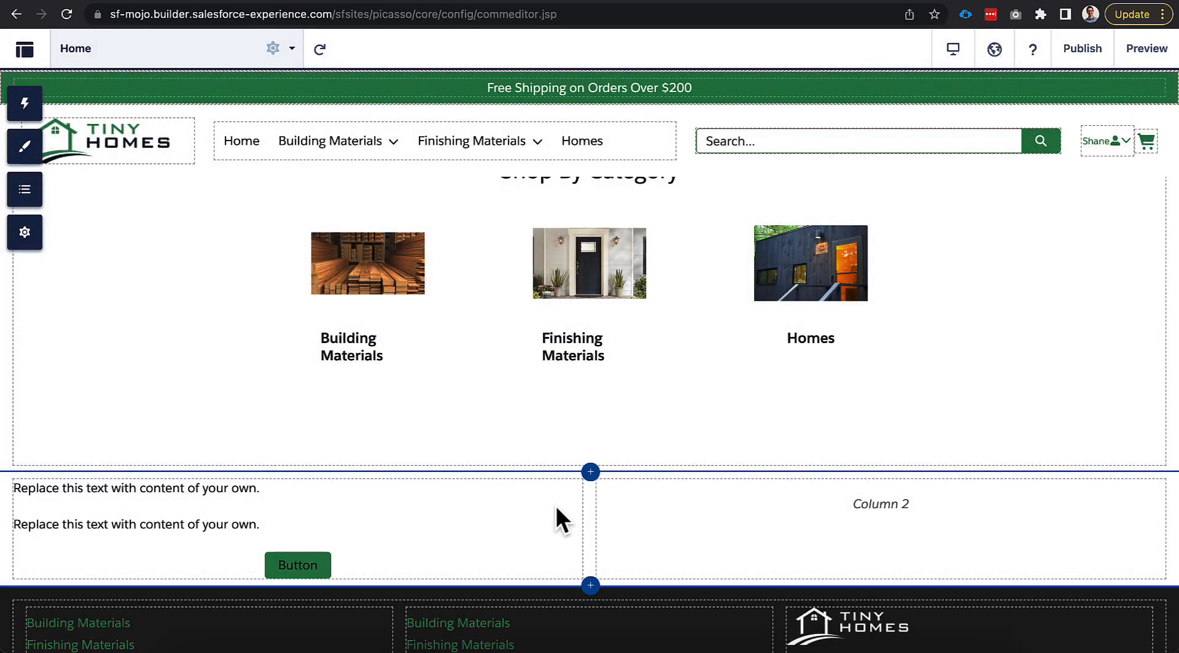
# Step: Change the two-column section's column distribution to 7 and 5
pyautogui.click(585, 499)
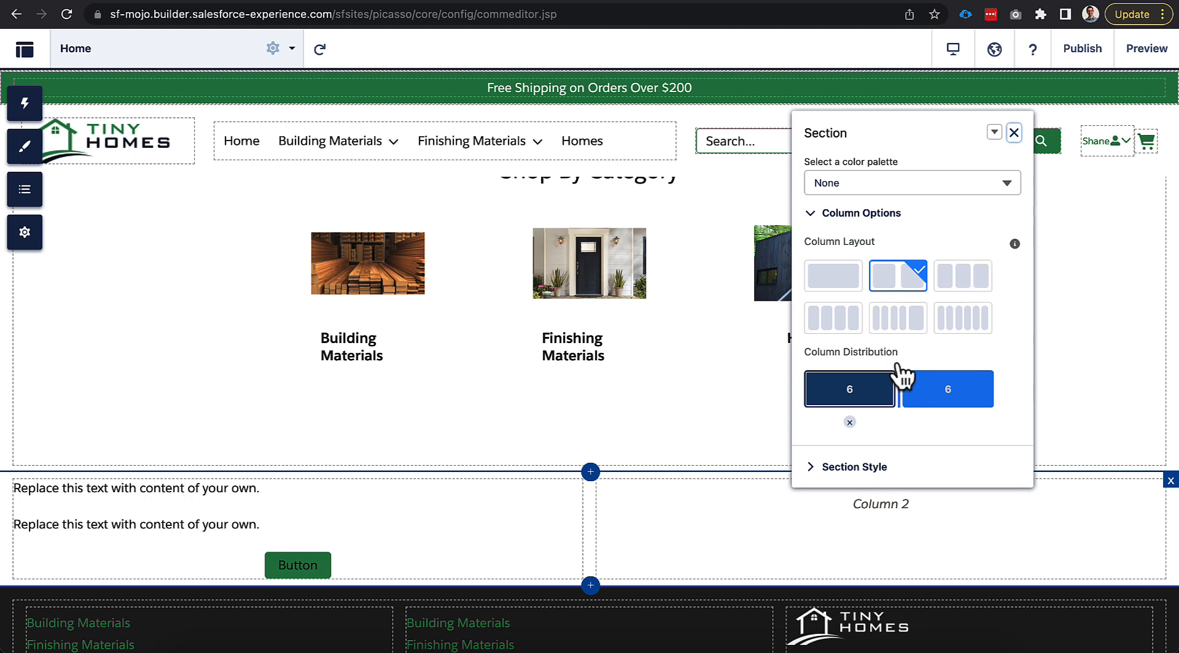
pyautogui.moveTo(898, 390); pyautogui.dragTo(913, 389)
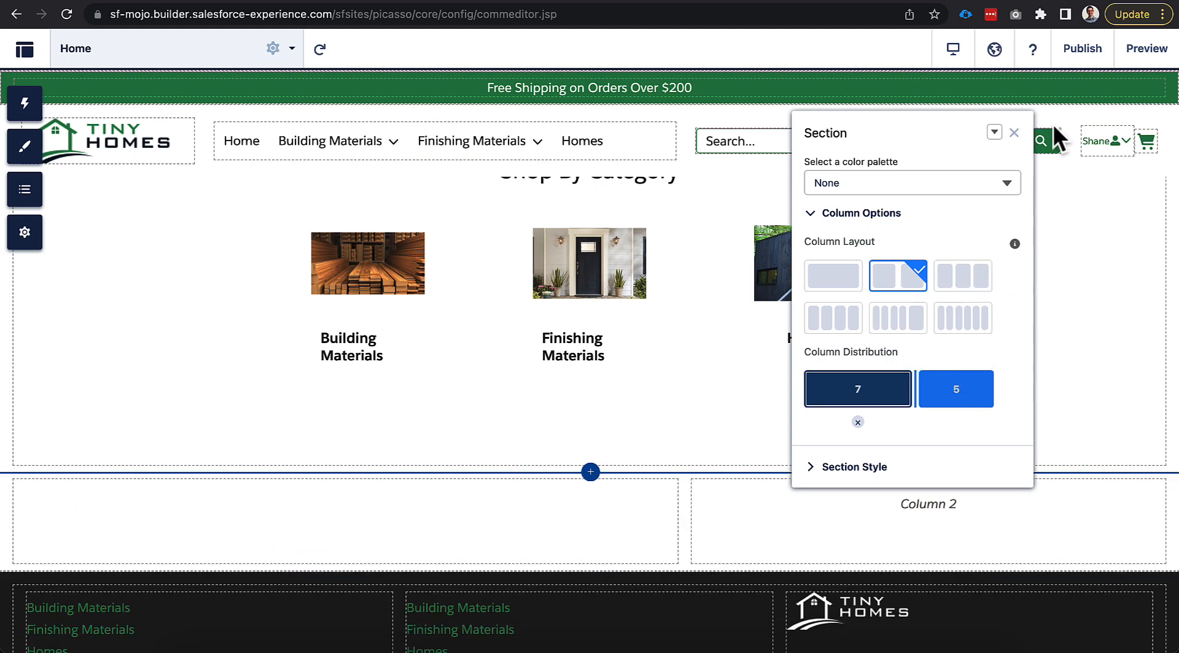
pyautogui.click(1014, 133)
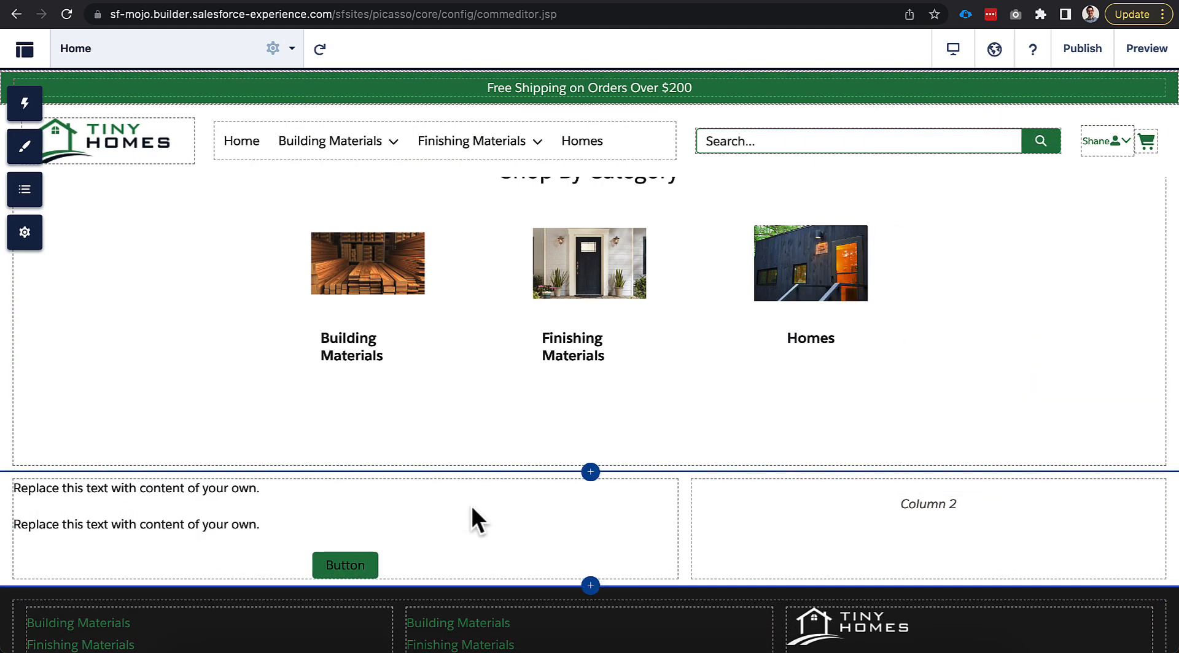
# Step: Replace the first placeholder text in Column 1 with "Lorem Ipsum Dolor" and "Who We Are" on a second line
pyautogui.click(382, 488)
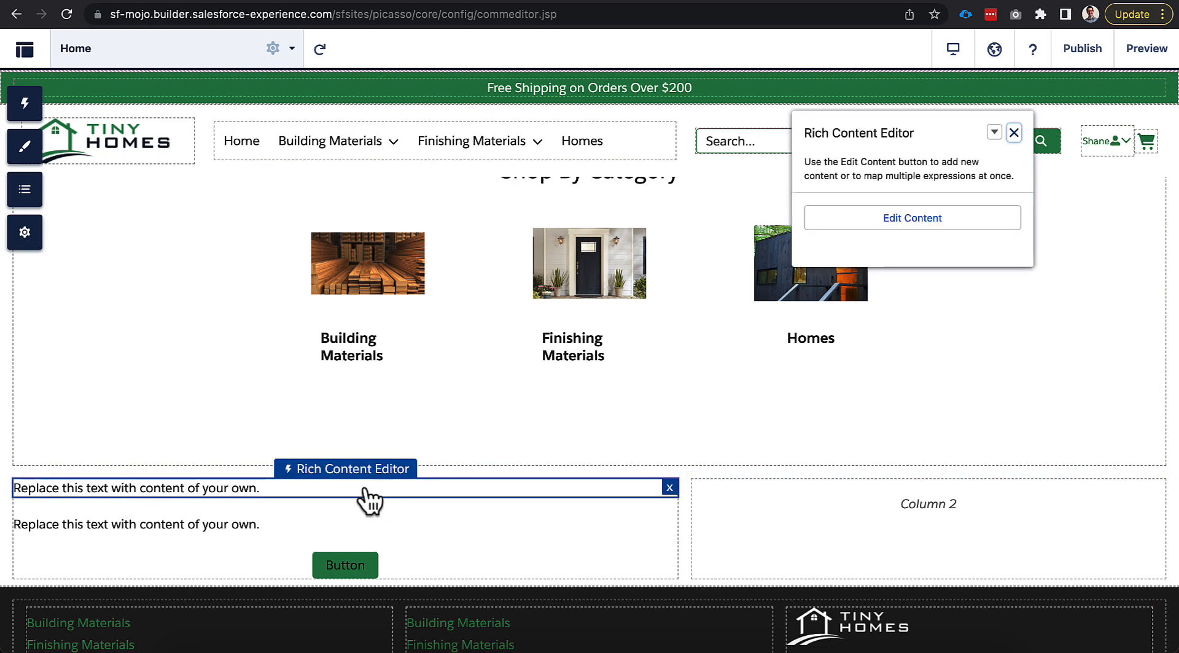
pyautogui.click(863, 222)
pyautogui.tripleClick(172, 554)
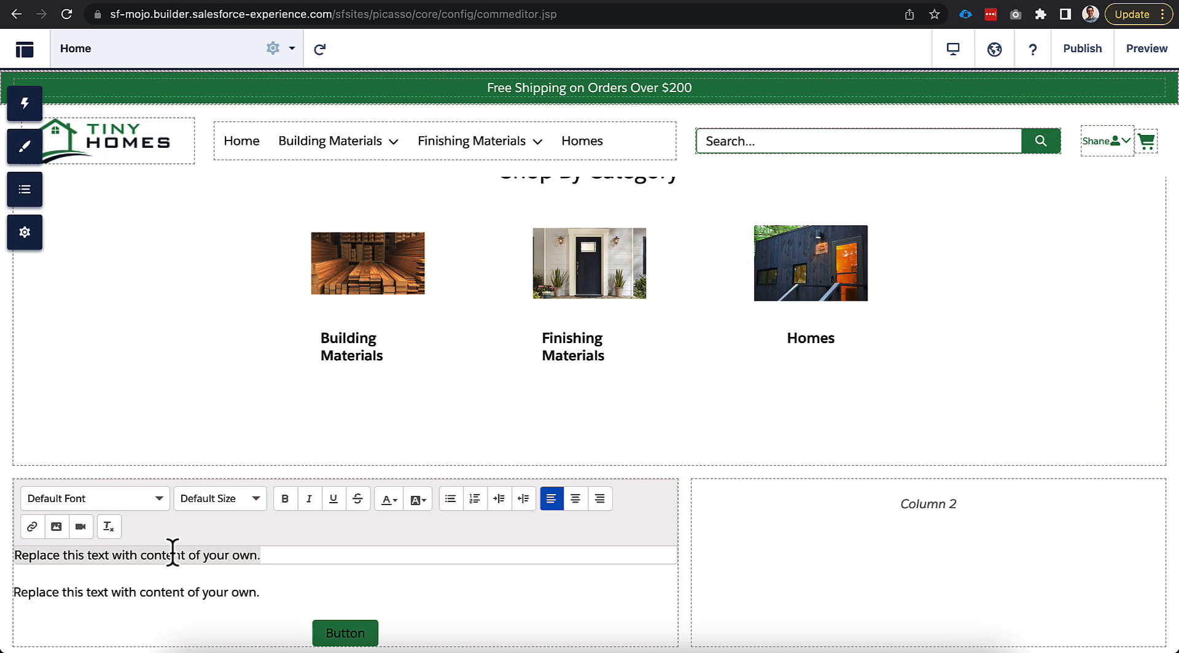
pyautogui.write('Lor')
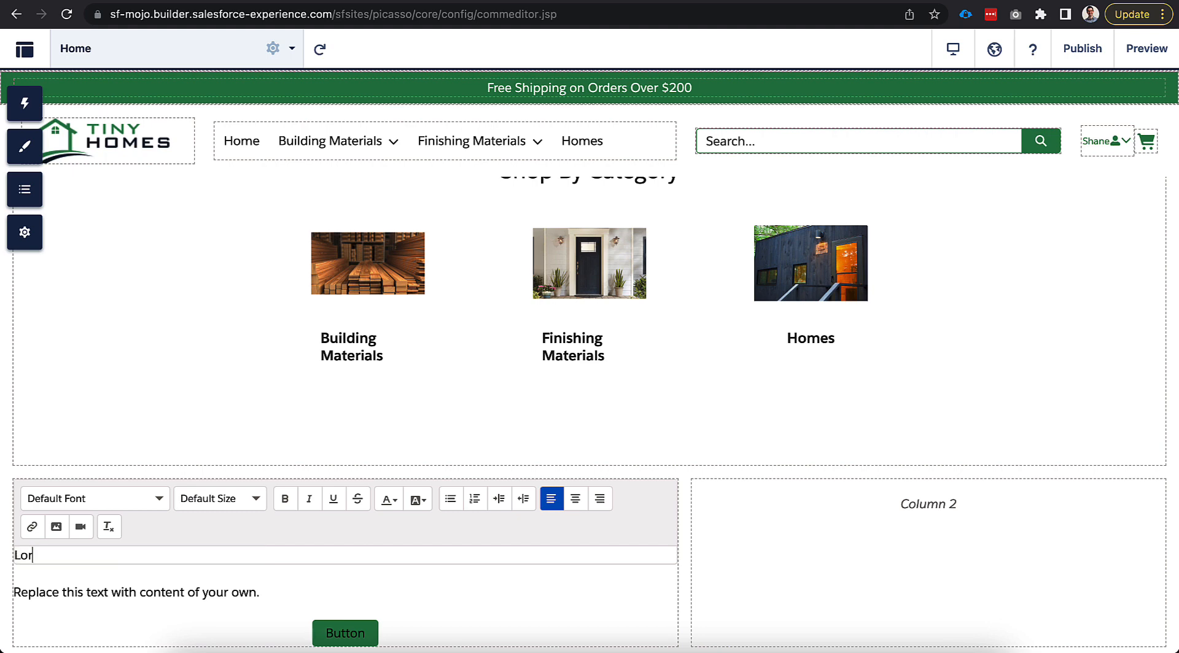
pyautogui.write('em Ipsum Dolor')
pyautogui.press('Return')
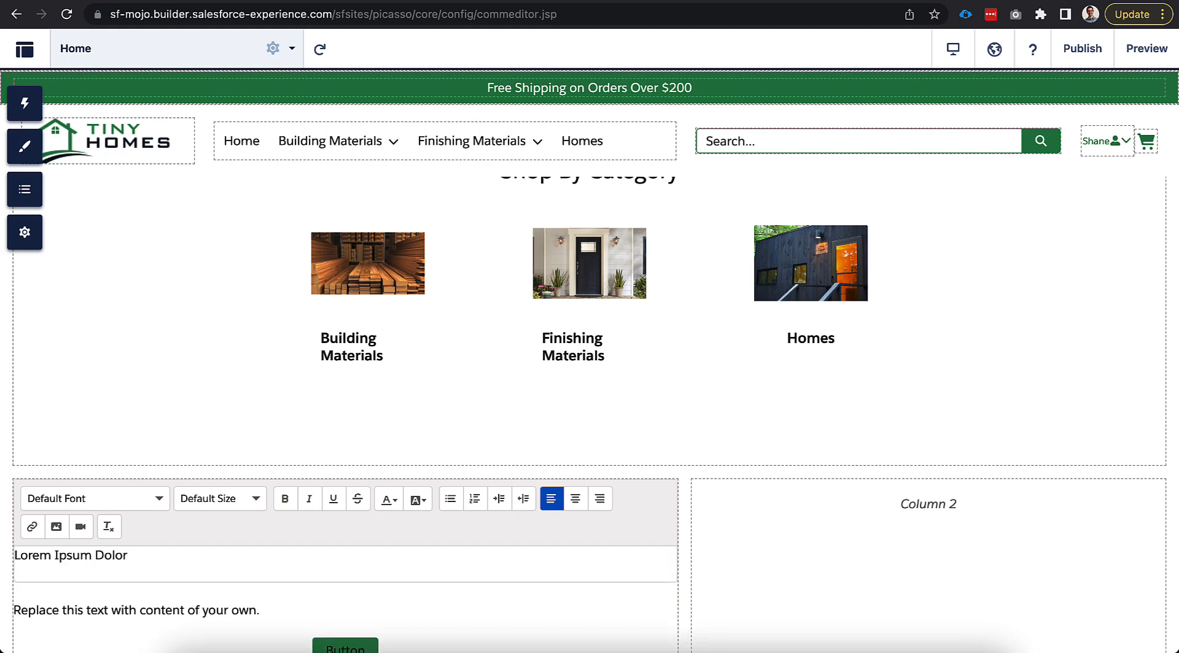
pyautogui.write('Who we ar')
pyautogui.press('BackSpace')
pyautogui.press('BackSpace')
pyautogui.press('BackSpace')
pyautogui.write('We Are')
# Step: Set the font size of the "Who We Are" line to 36
pyautogui.tripleClick(19, 573)
pyautogui.click(208, 499)
pyautogui.scroll(-4, 213, 565)
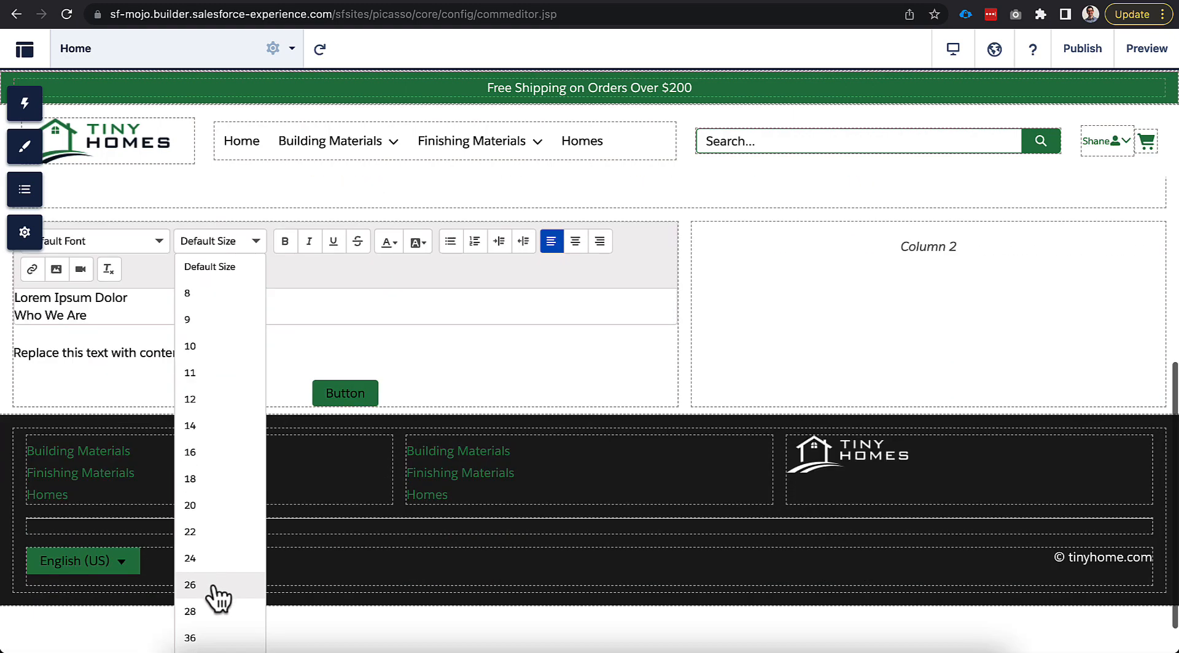
pyautogui.scroll(-1, 214, 635)
pyautogui.click(210, 616)
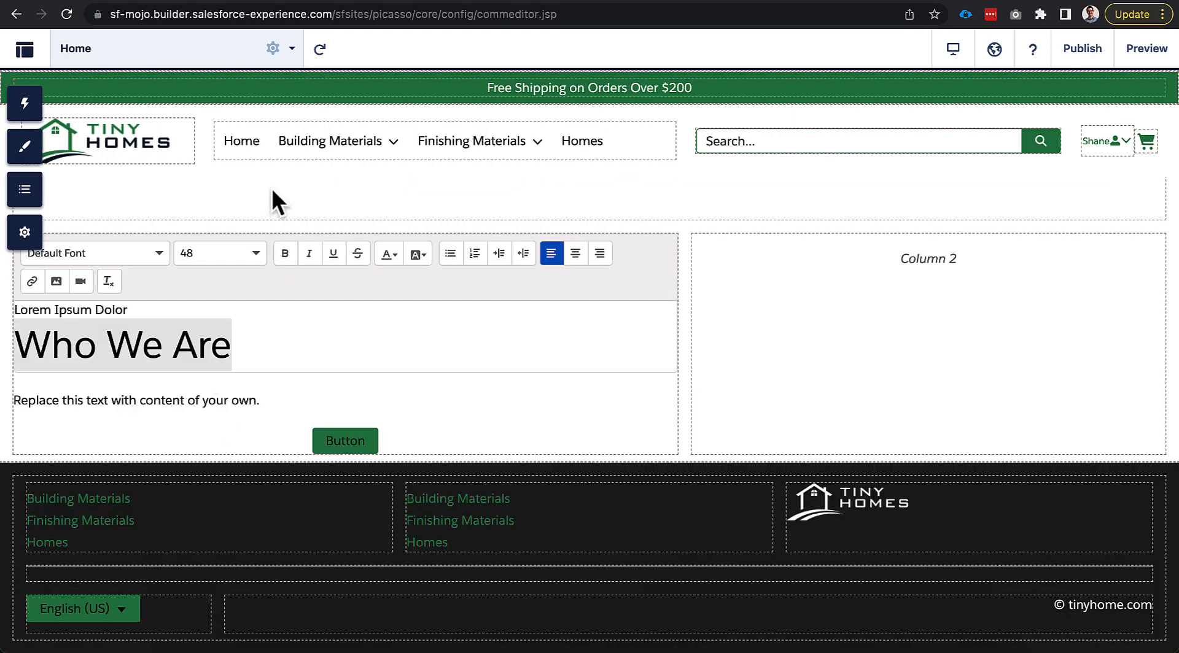
pyautogui.click(234, 271)
pyautogui.click(232, 533)
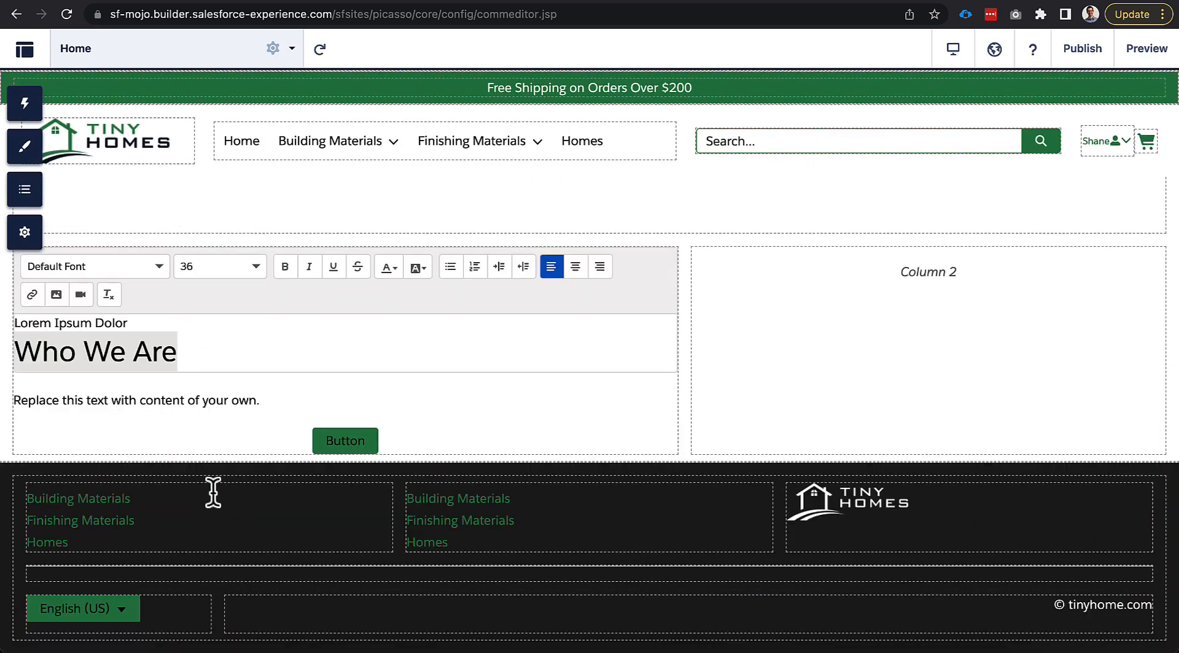
# Step: Format the "Lorem Ipsum Dolor" line with font size 9 and a dark green text color
pyautogui.click(147, 324)
pyautogui.tripleClick(147, 324)
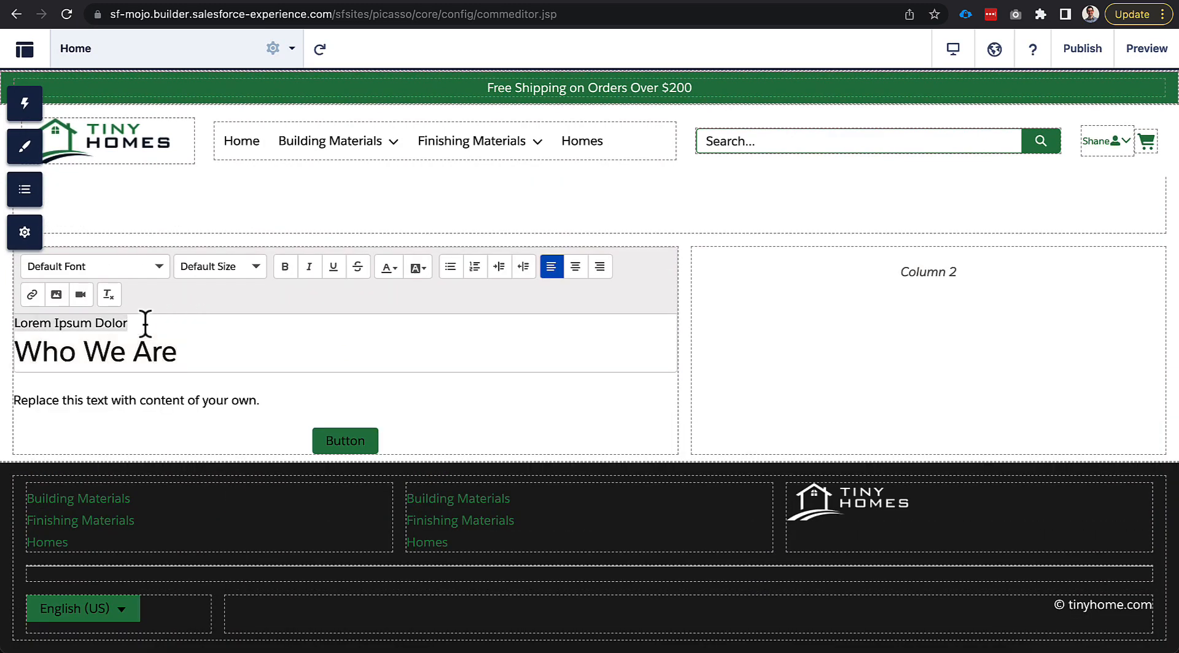
pyautogui.click(219, 268)
pyautogui.click(215, 270)
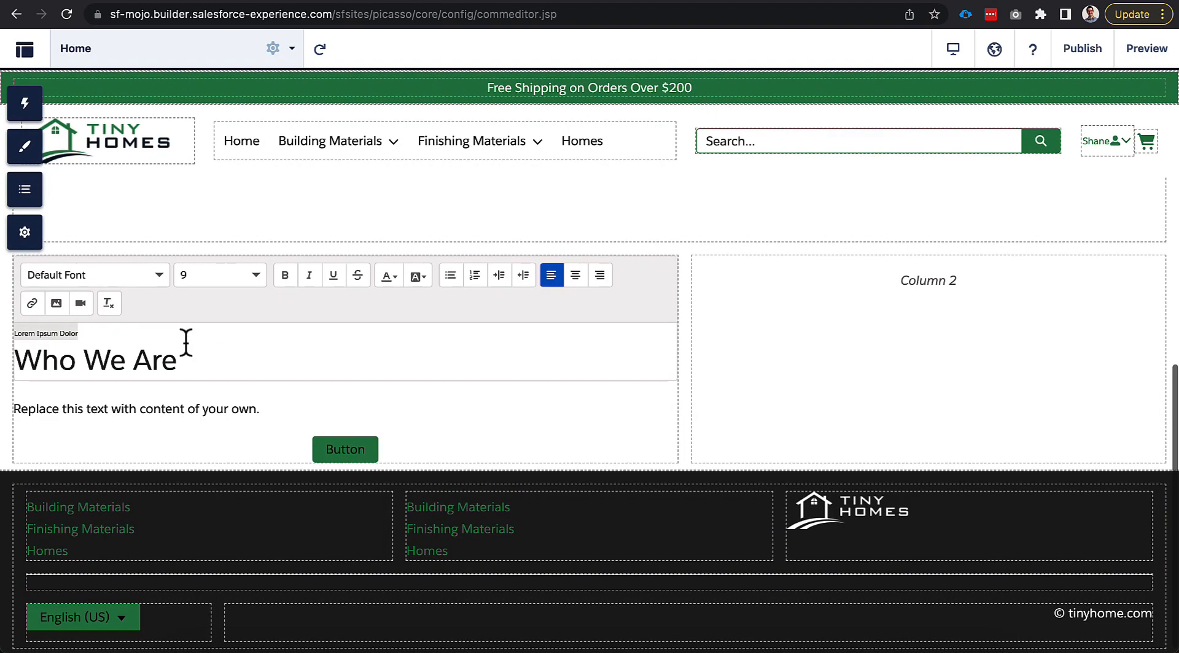
pyautogui.click(388, 286)
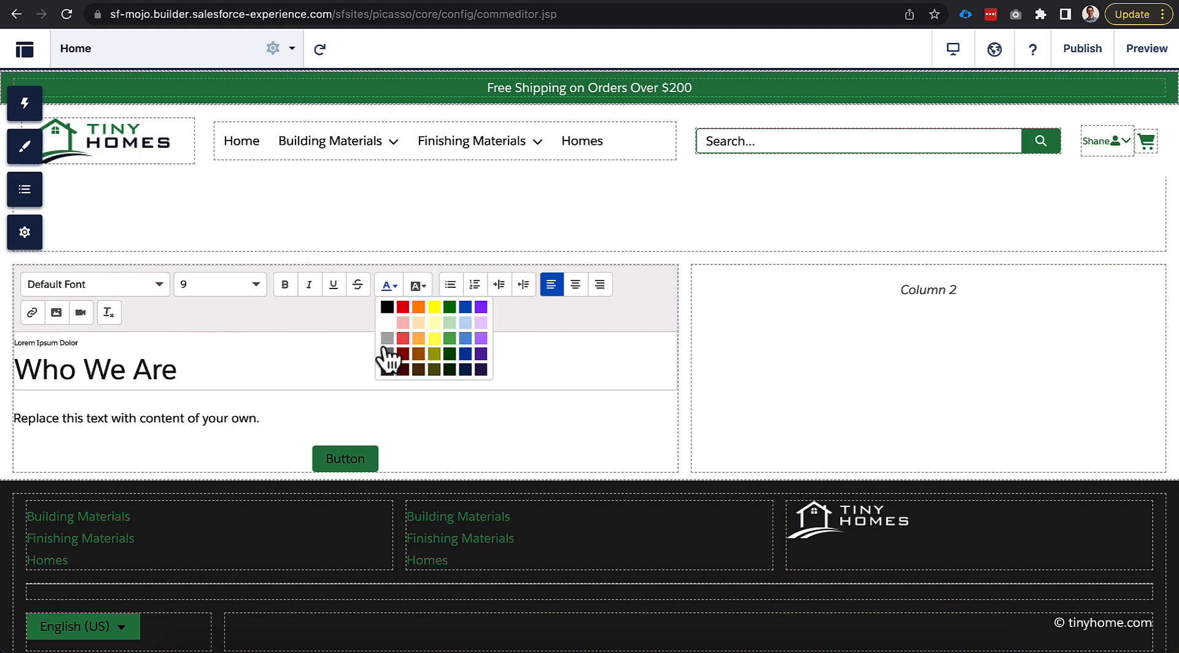
pyautogui.click(449, 339)
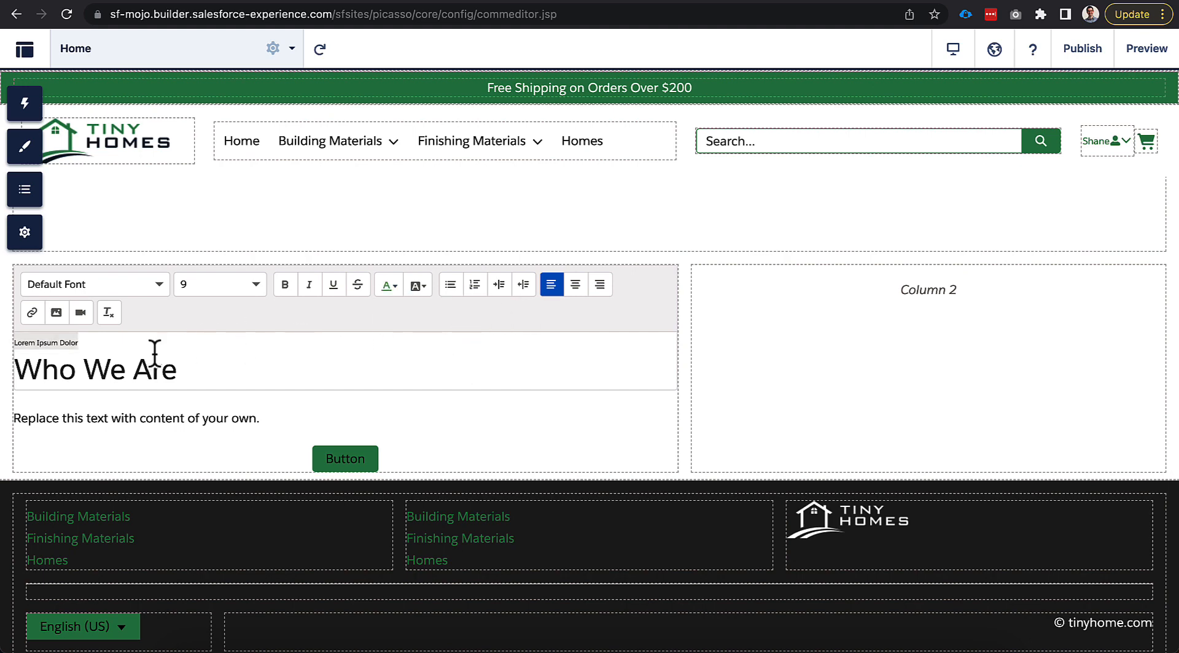
pyautogui.click(131, 366)
pyautogui.tripleClick(93, 341)
pyautogui.click(388, 286)
pyautogui.click(450, 307)
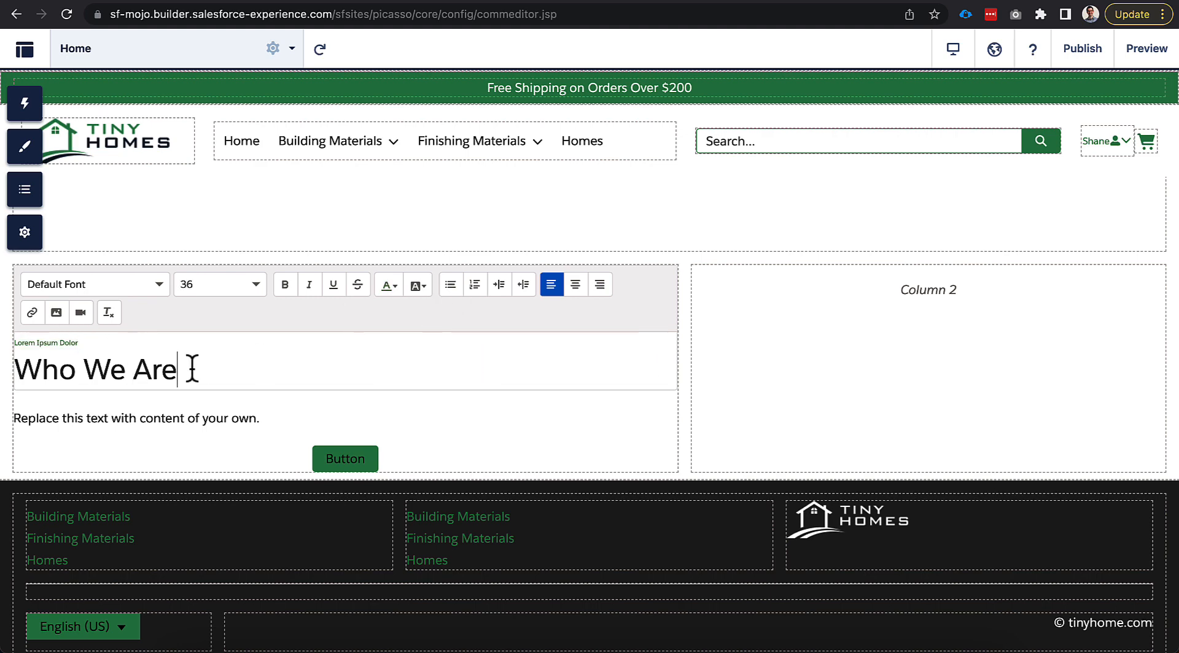
# Step: Make the "Who We Are" heading bold
pyautogui.tripleClick(190, 369)
pyautogui.click(285, 284)
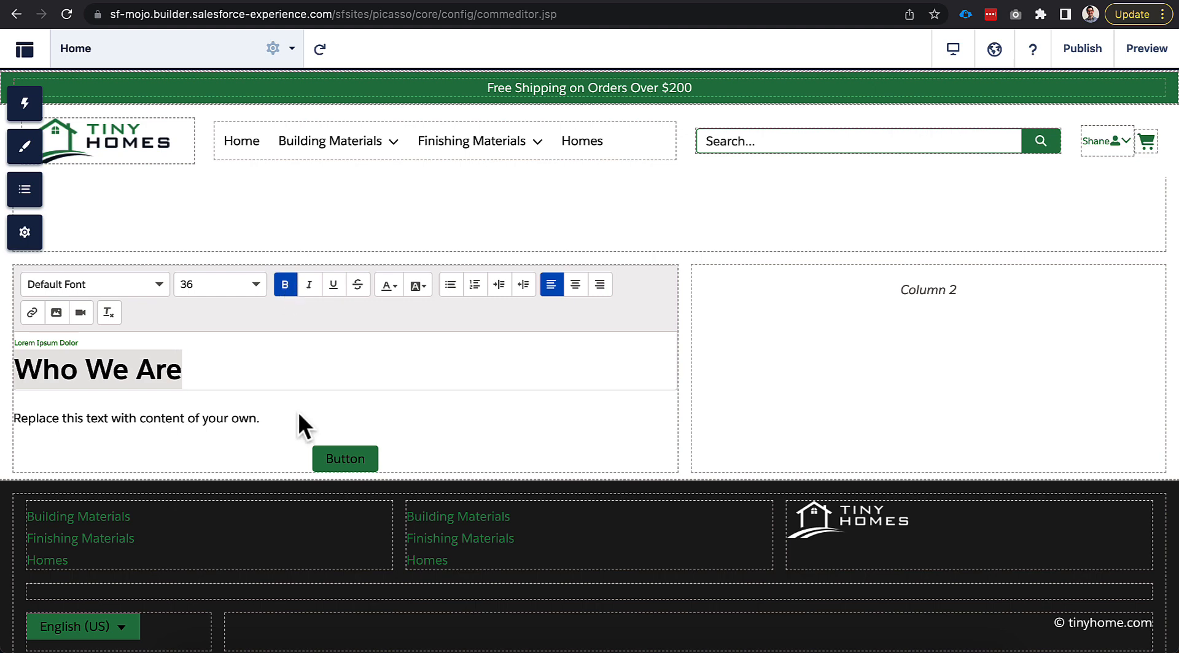
pyautogui.click(230, 370)
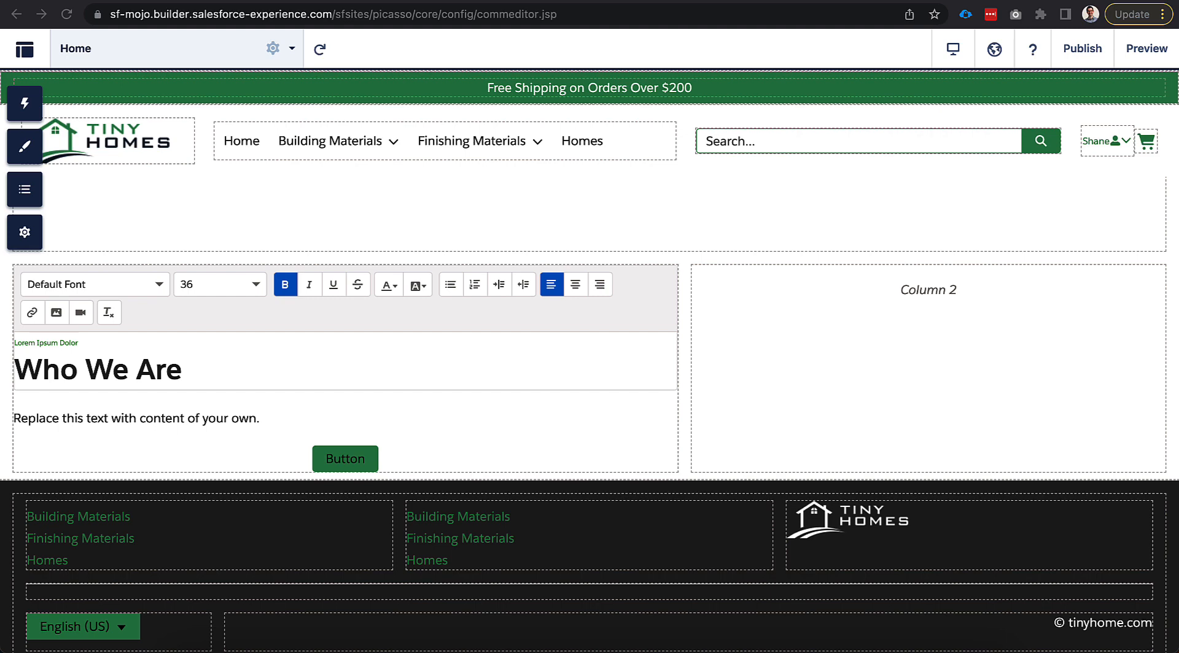
# Step: Replace the second Rich Content Editor's placeholder text below the heading with two paragraphs of lorem ipsum body text
pyautogui.click(144, 415)
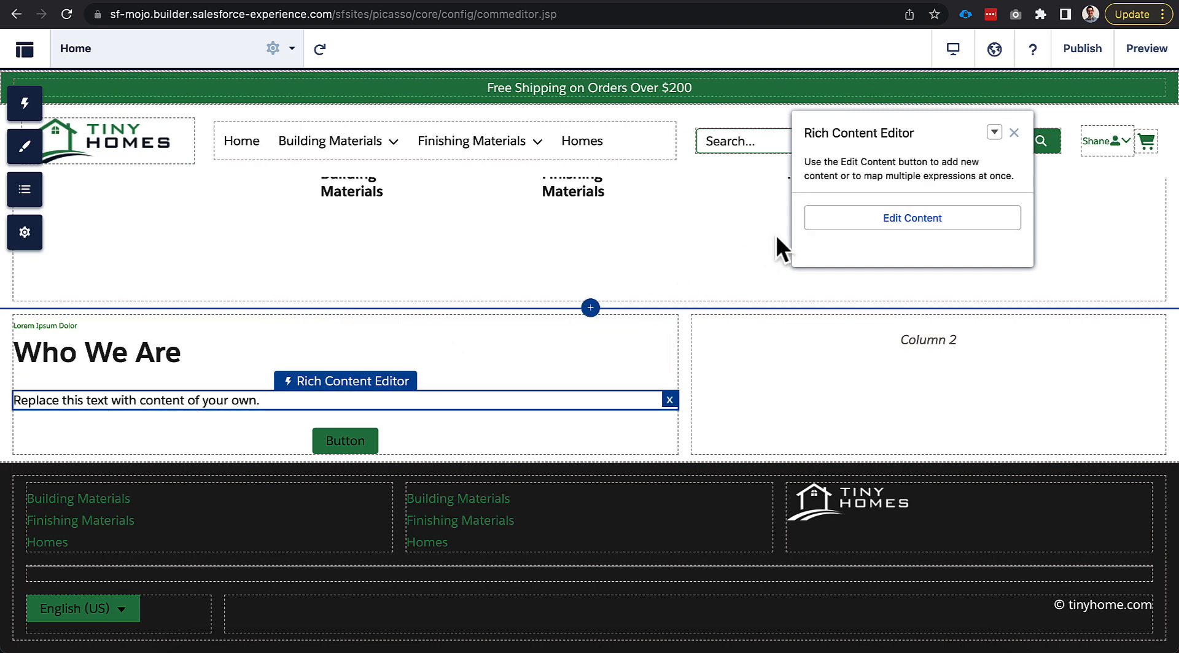
pyautogui.click(252, 402)
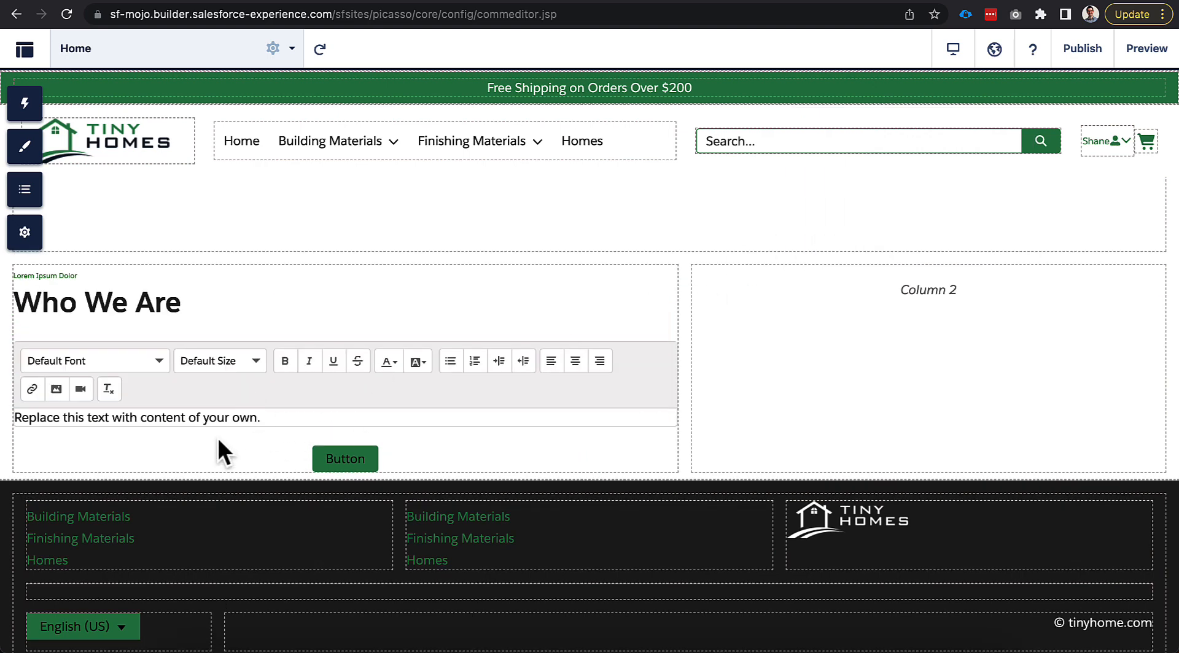
pyautogui.tripleClick(211, 417)
pyautogui.write('Lorem ipsum dolor sit amet, consectetur adipiscing elit, sed do labore et dolore aliqua. amet, consectetur adipialiqua. Lorem ipsum dolor sit amet, consectetur adipiscing elit, sed do labore et dolore aliq sed do labore et dolore aliq consectetur adipiscing elit sed do labore et dolore aliq consectetur adipiscing elit orem ipsum dolor sit ame orem ipsum dolor sit ame sed do labore et dolore aliq consectetur adipiscing elit sed do labore et dolore aliq consectetur adipiscing elit.  consectetur adipiscing elit, sed do labore et dolore aliqua. amet, consectetur adipialiqua. Lorem ipsum dolor sit amet sed do labore et dolore aliqua. amet, consectetur adipialiqua consectetur adipiscing elit, sed do labore et dolore aliq.')
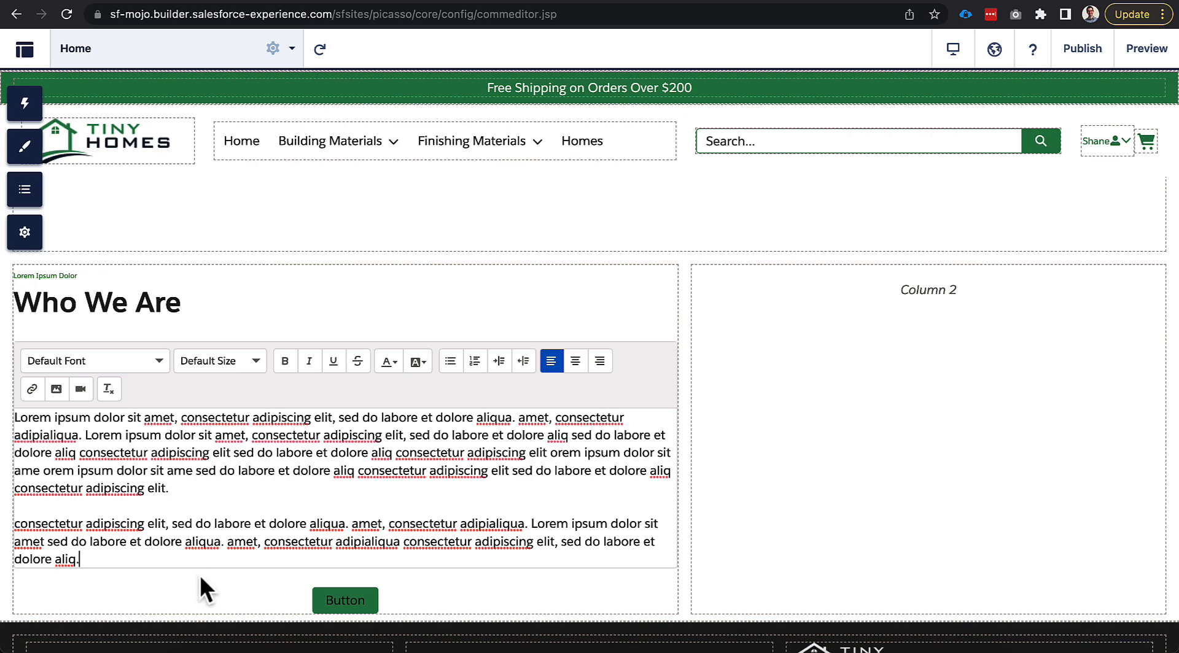
pyautogui.click(202, 574)
# Step: Left-align the button below the body text and set its text to "Learn More"
pyautogui.click(231, 536)
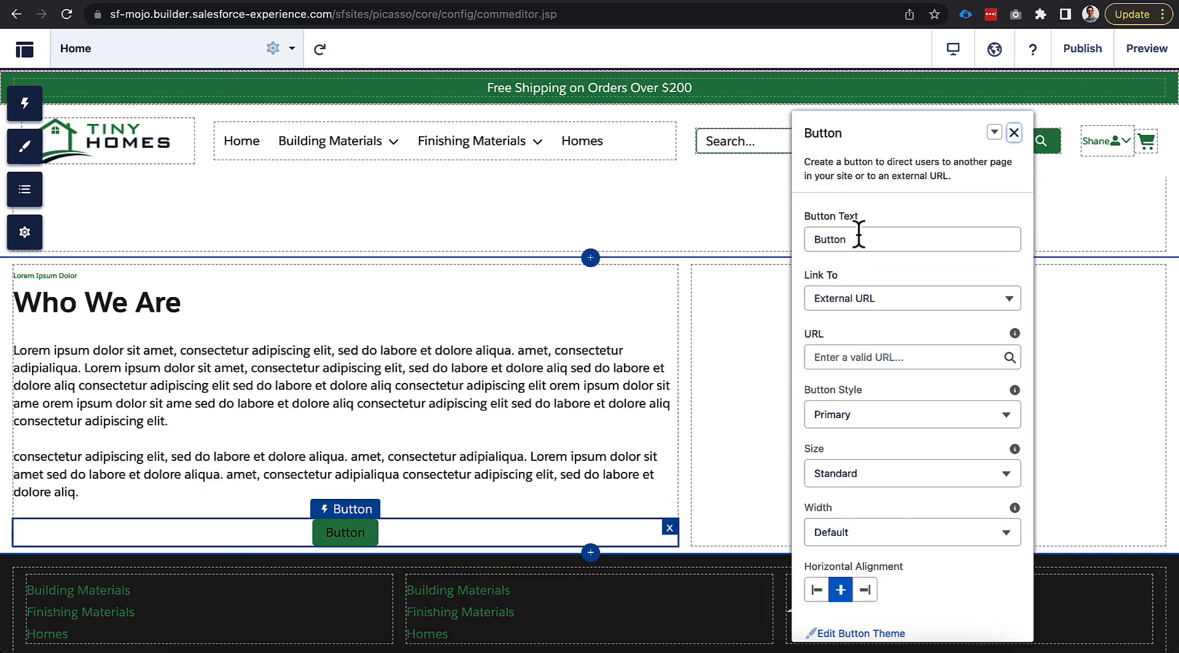
pyautogui.click(816, 590)
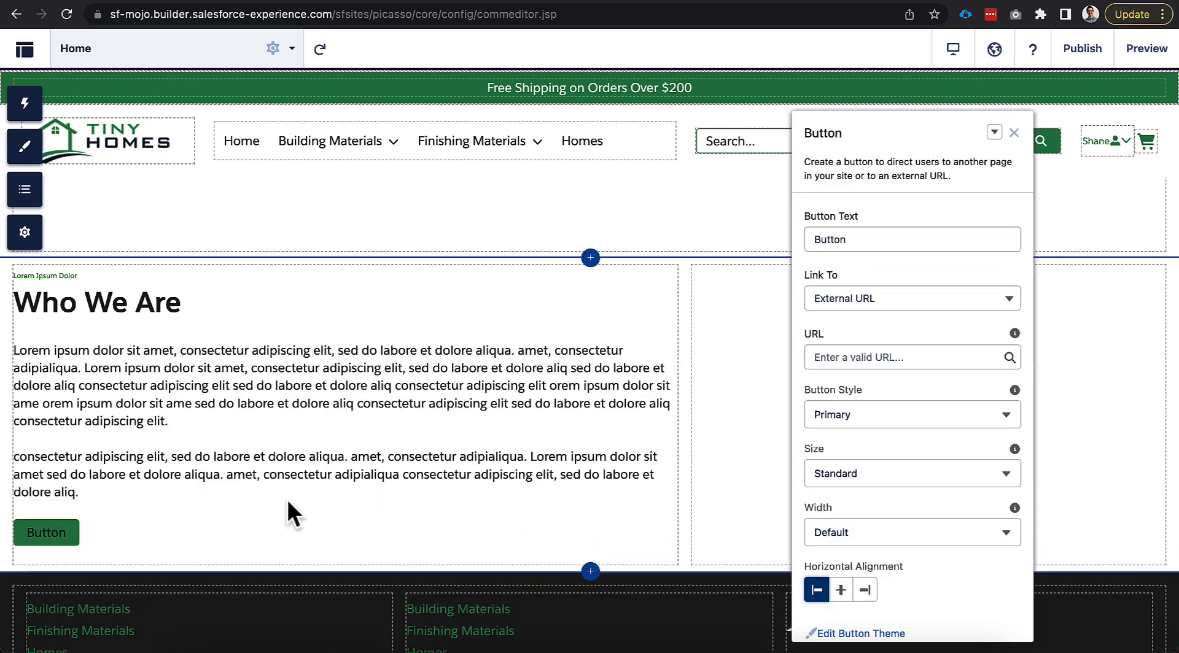
pyautogui.scroll(-1, 215, 488)
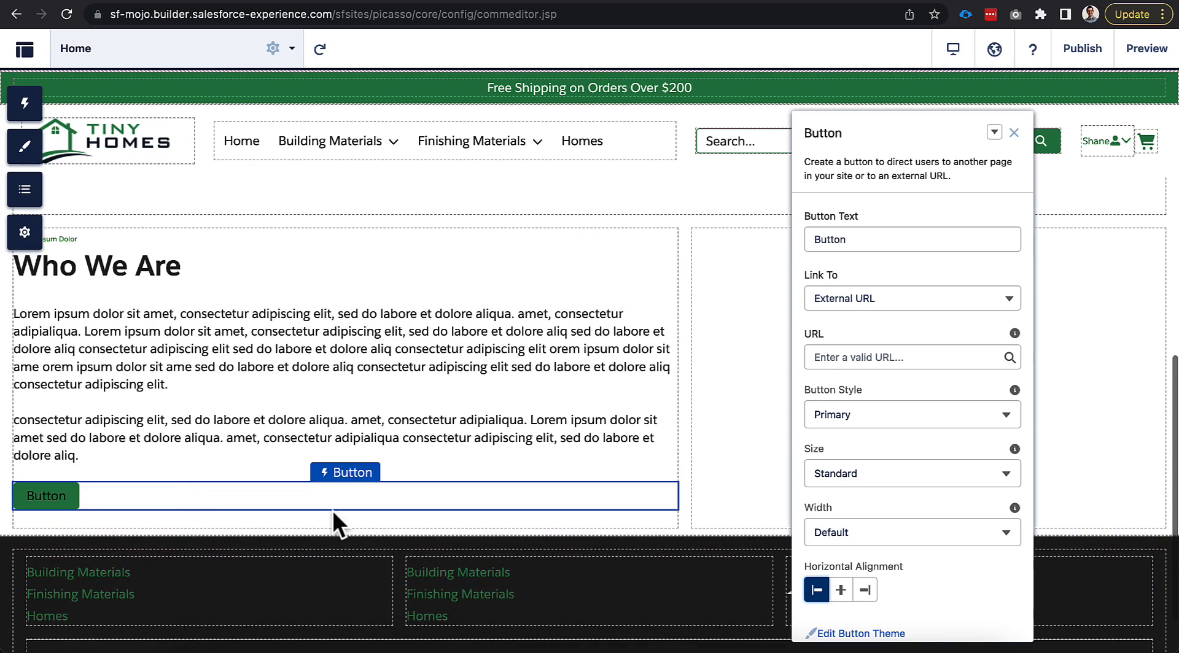
pyautogui.doubleClick(816, 240)
pyautogui.write('Lear')
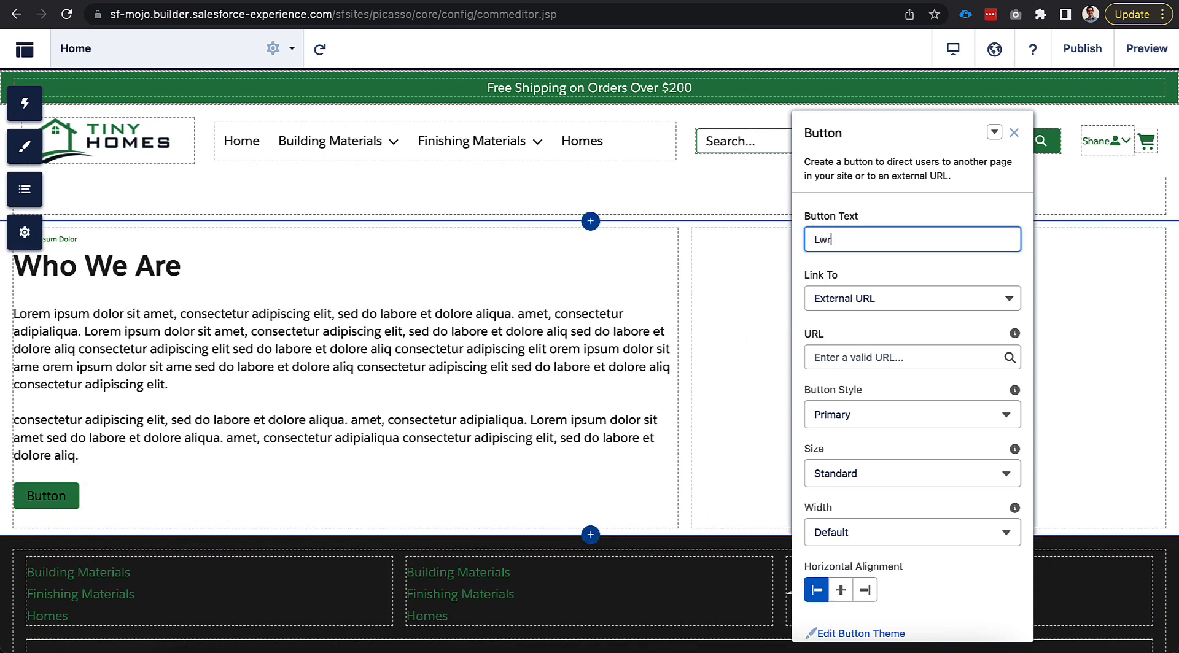
pyautogui.write('n More')
pyautogui.click(907, 302)
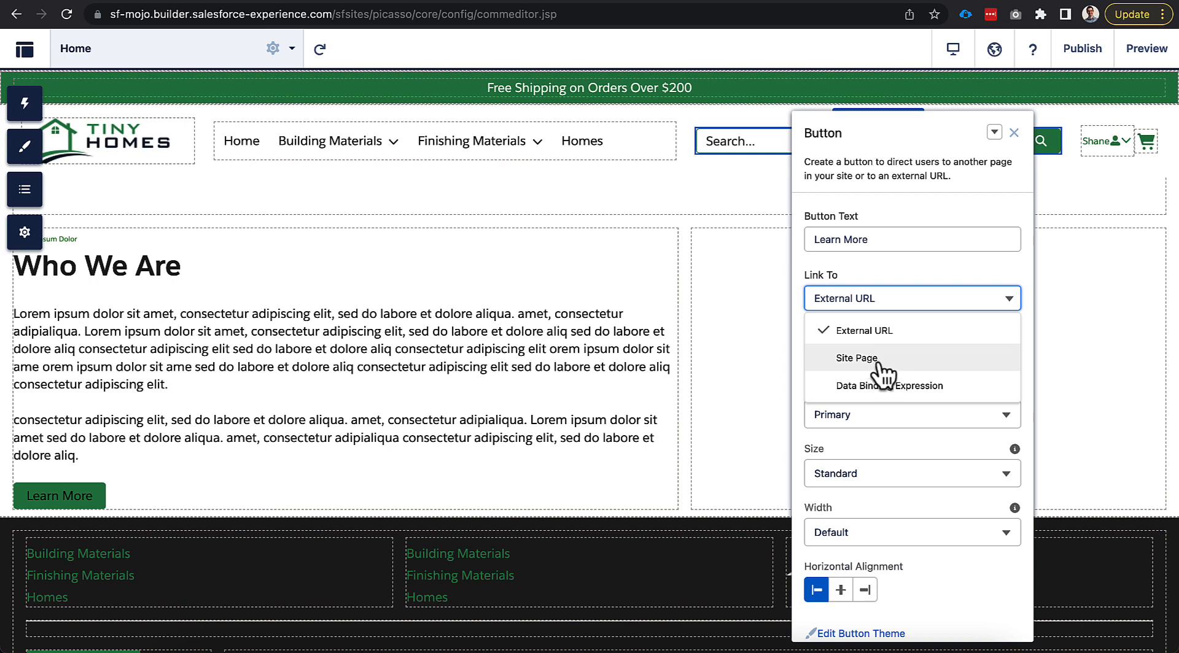
pyautogui.click(918, 267)
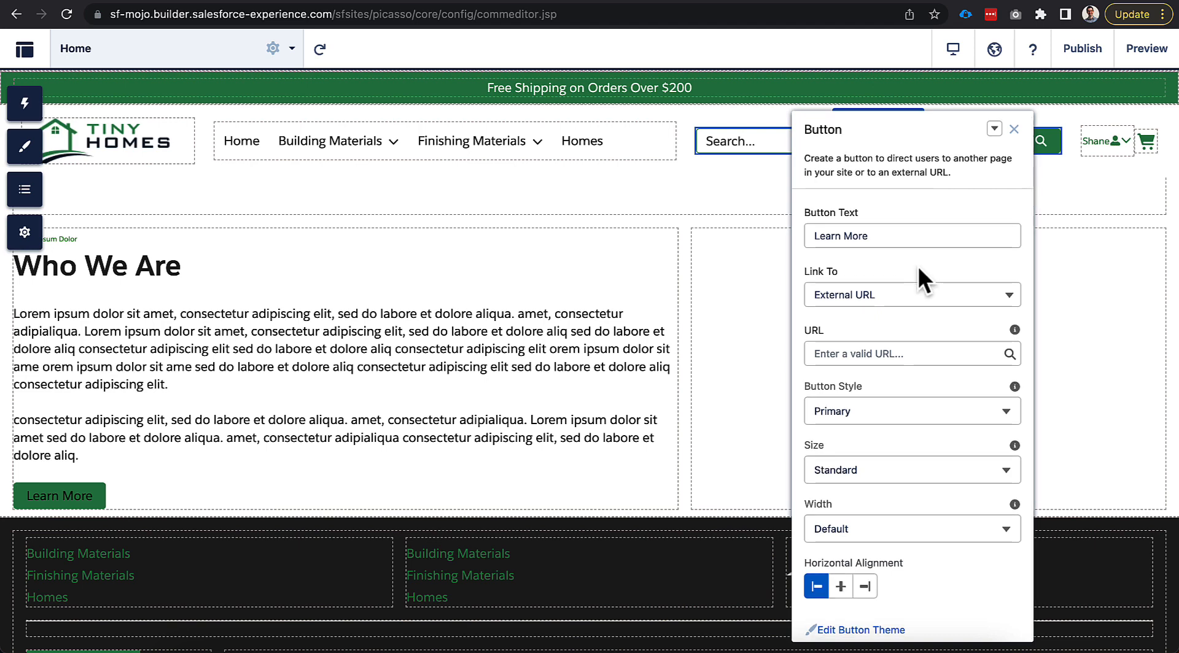
pyautogui.click(1013, 133)
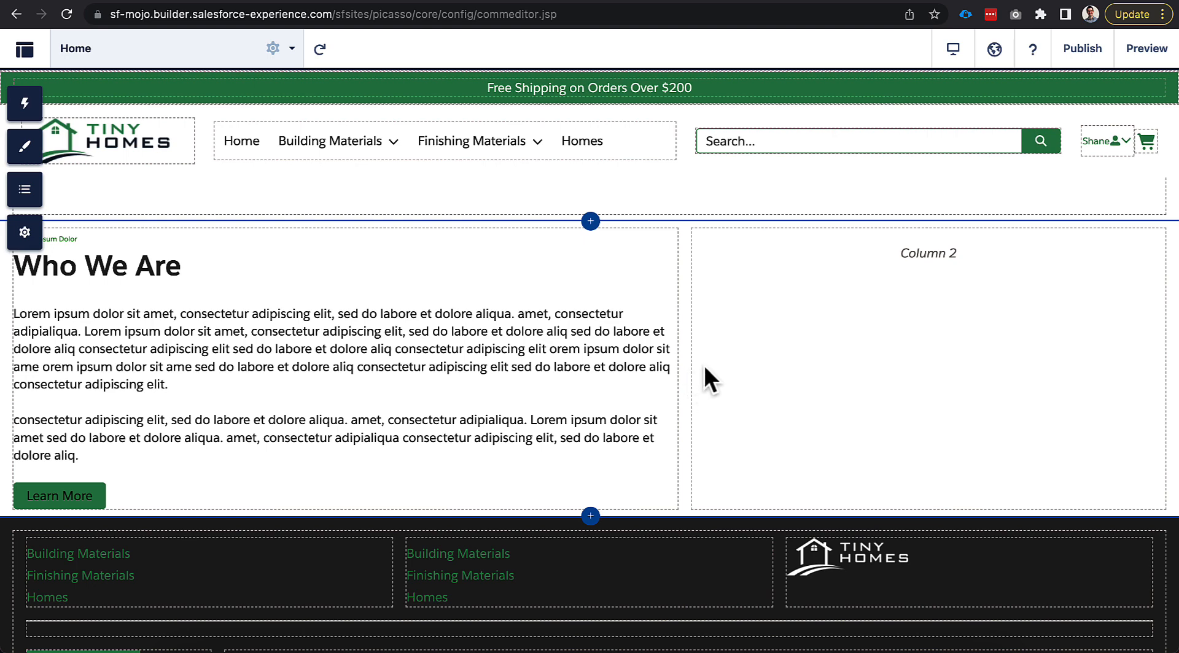
pyautogui.click(684, 301)
pyautogui.click(639, 496)
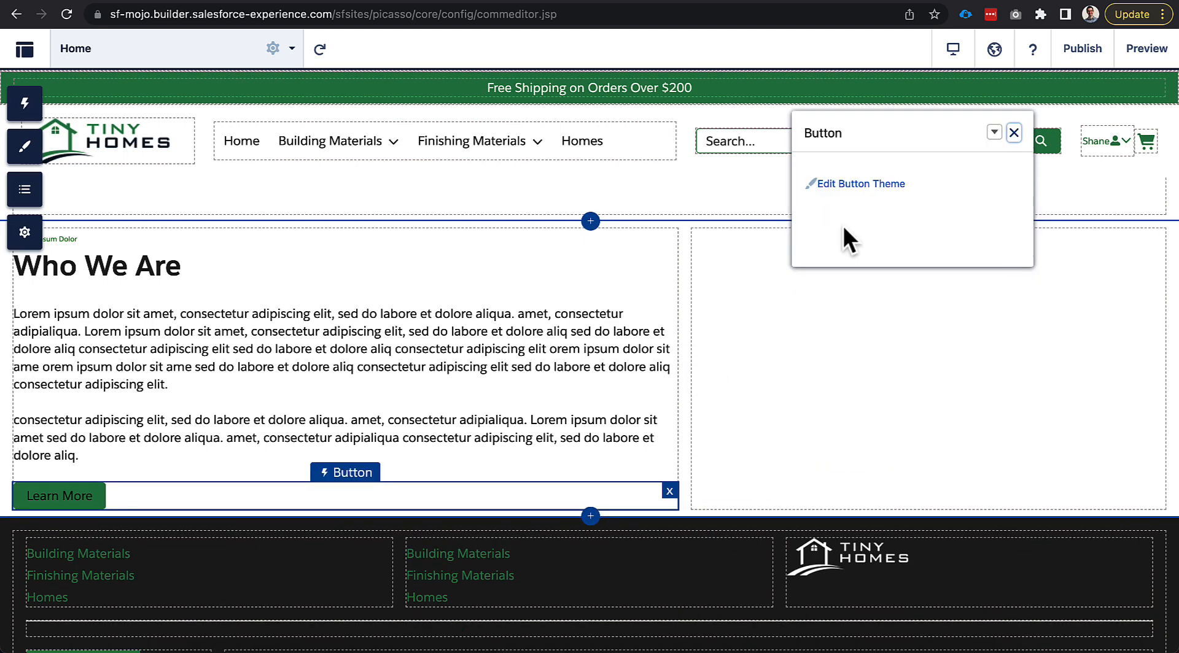
pyautogui.click(1015, 133)
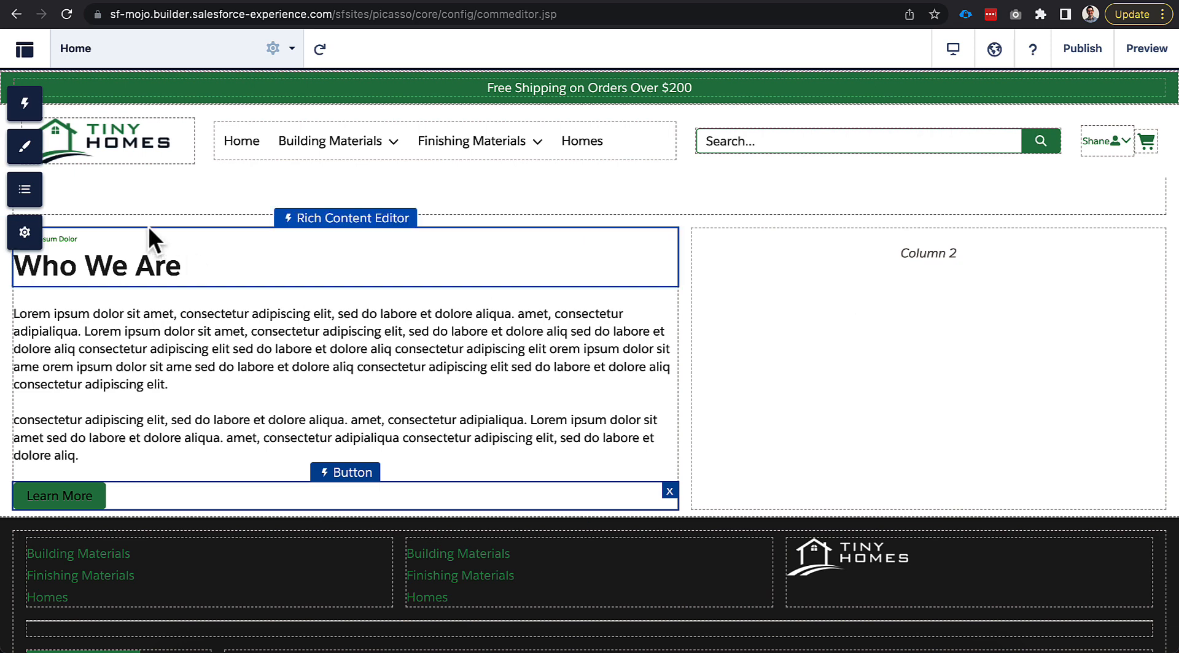
# Step: Place an Image component in Column 2 and open the CMS content selector for its image
pyautogui.click(24, 103)
pyautogui.moveTo(127, 301); pyautogui.dragTo(765, 344)
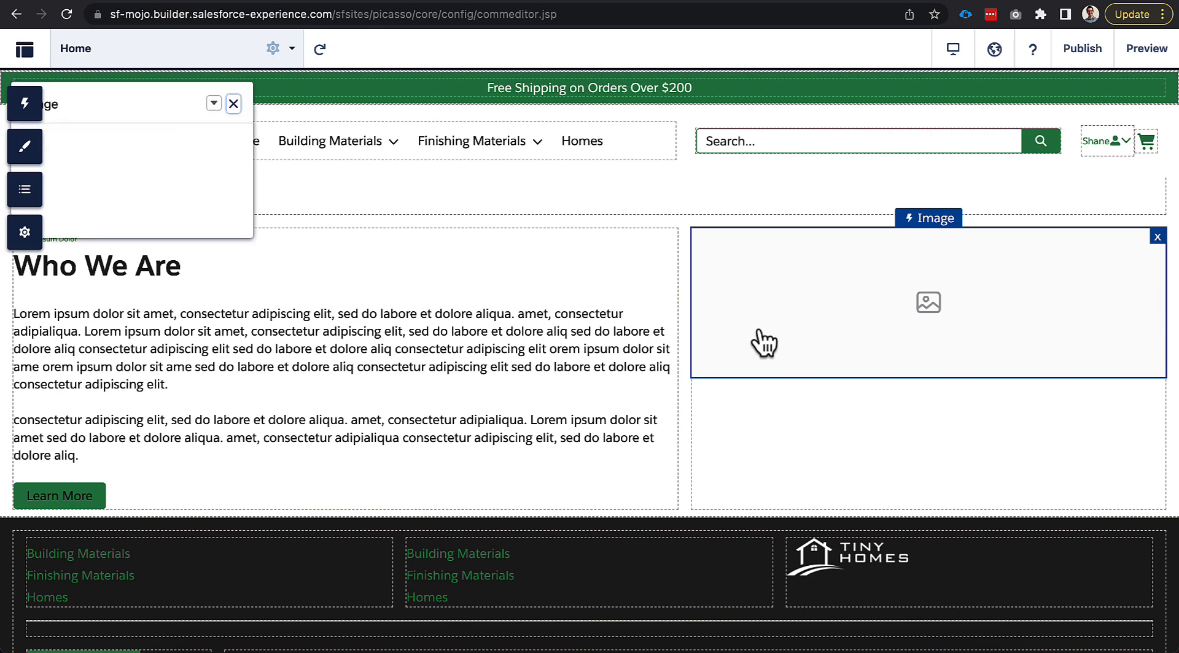
pyautogui.click(131, 290)
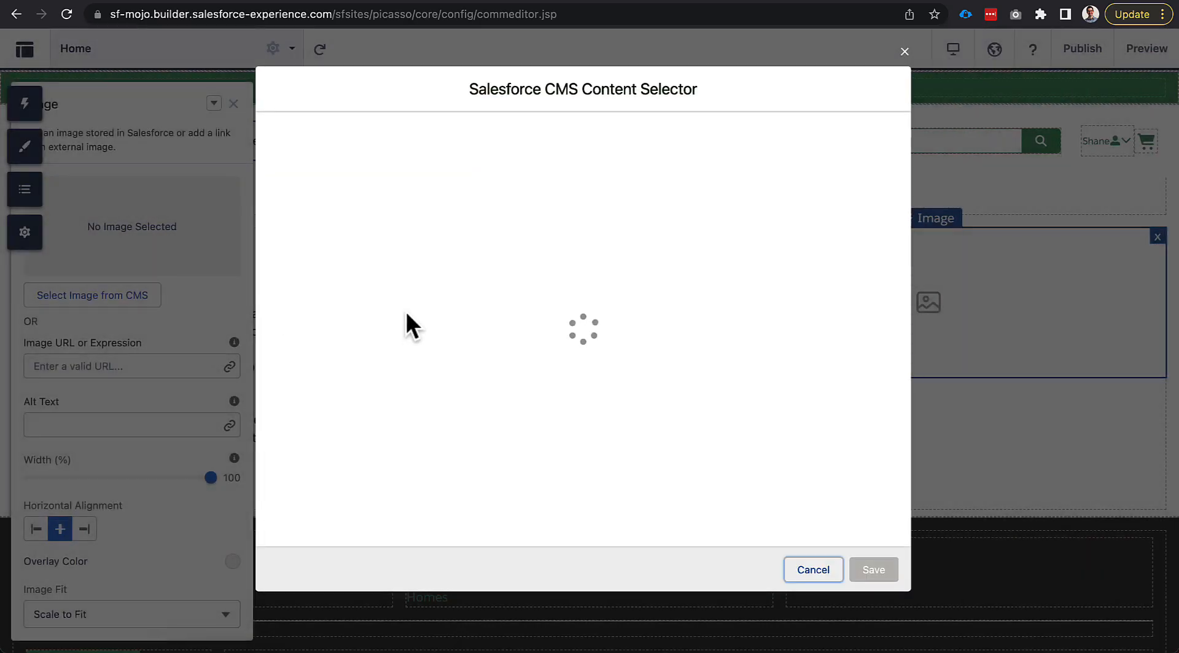
# Step: Upload the Marketing Image file as new CMS media for the Image component and set the image width to 85%
pyautogui.click(850, 137)
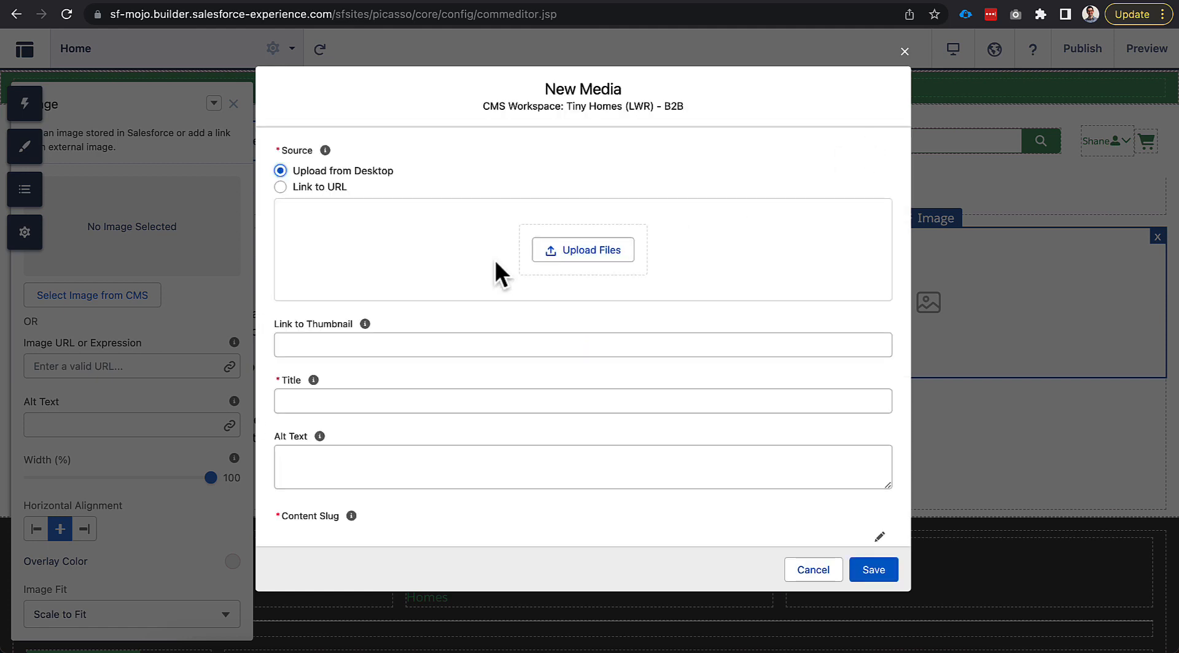
pyautogui.click(583, 250)
pyautogui.scroll(-5, 448, 323)
pyautogui.scroll(5, 448, 323)
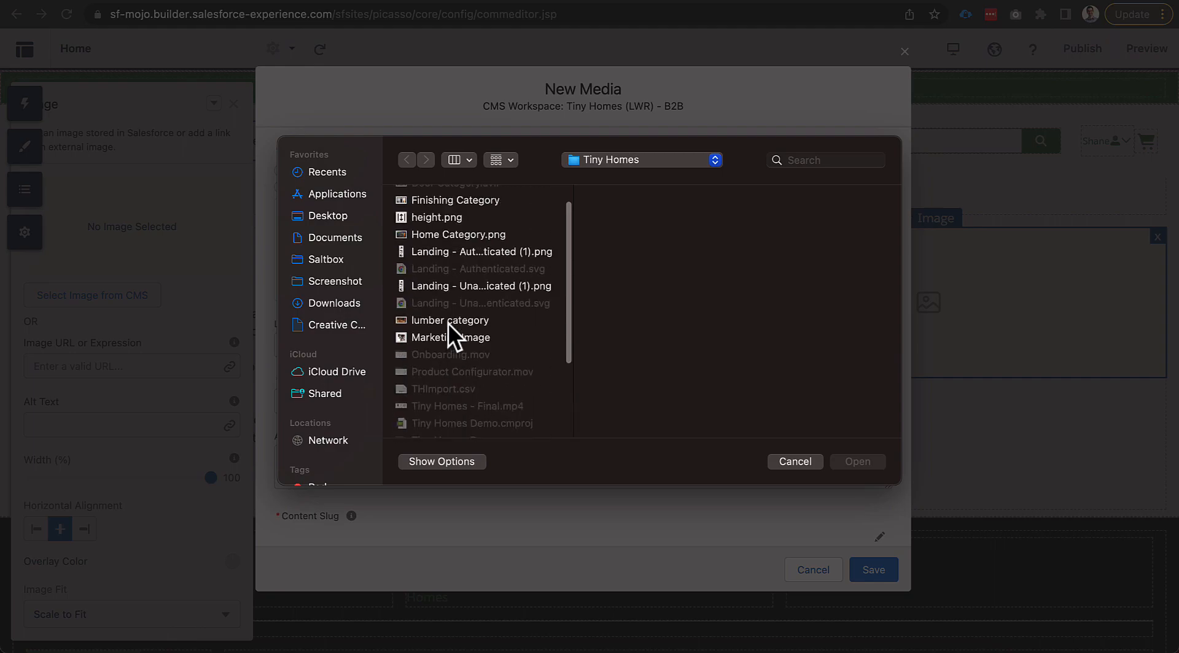
pyautogui.click(439, 370)
pyautogui.doubleClick(438, 372)
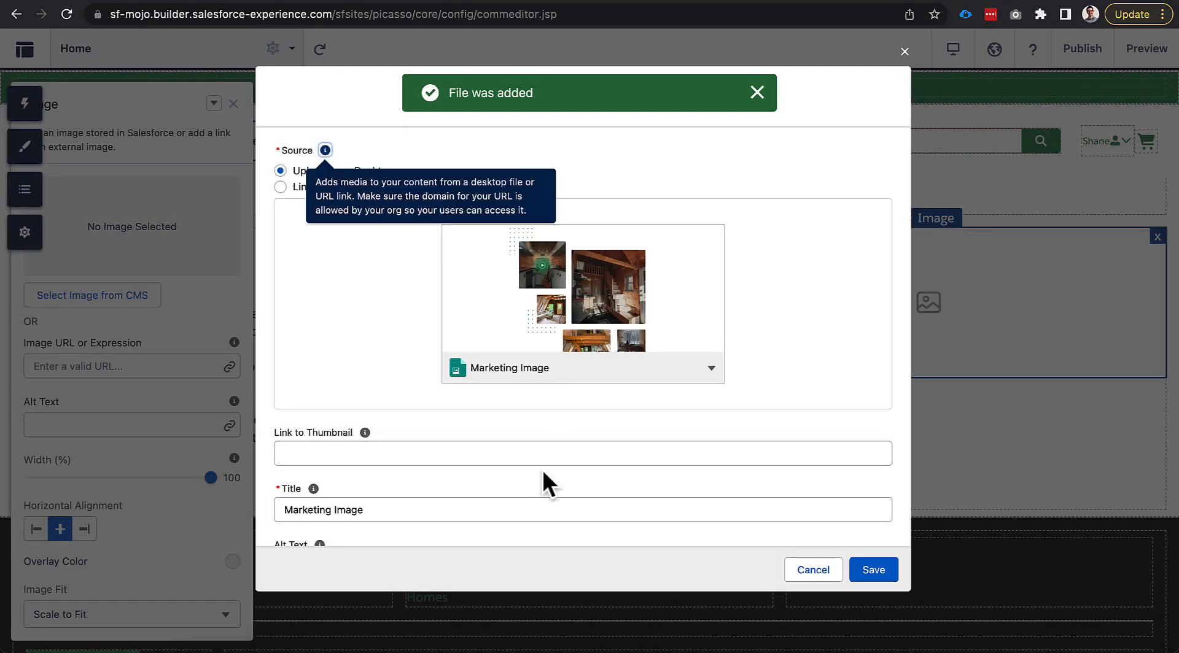
pyautogui.scroll(-1, 544, 474)
pyautogui.click(871, 571)
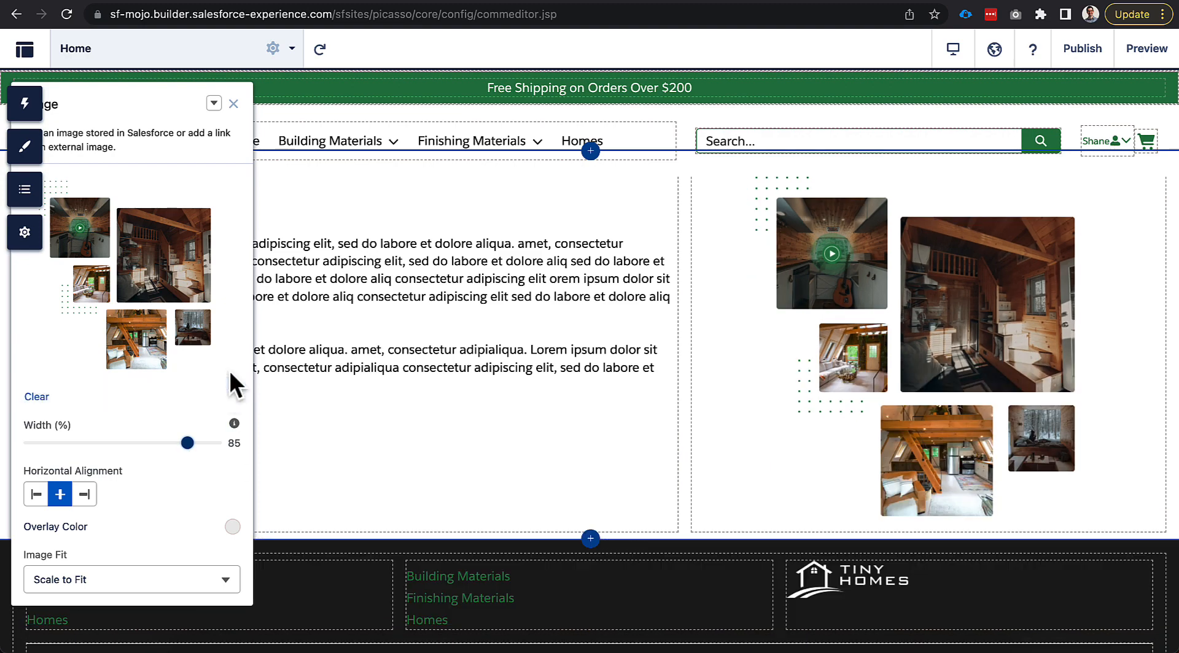
pyautogui.click(234, 104)
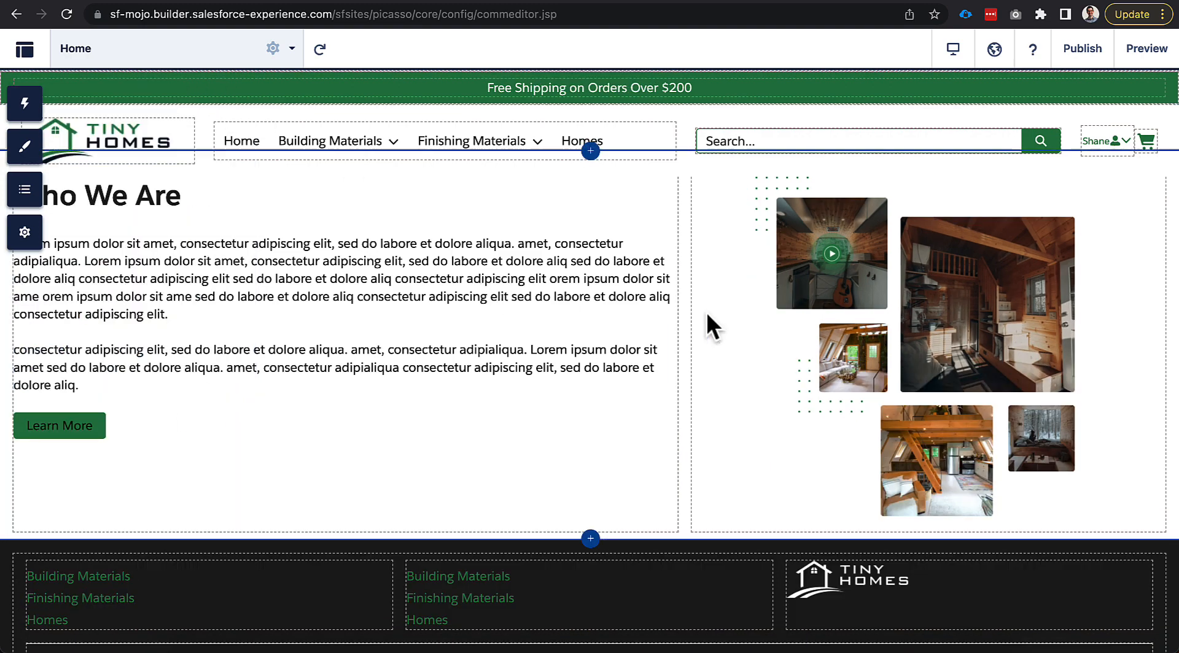
# Step: Preview the home page to check the new Who We Are section
pyautogui.click(1139, 62)
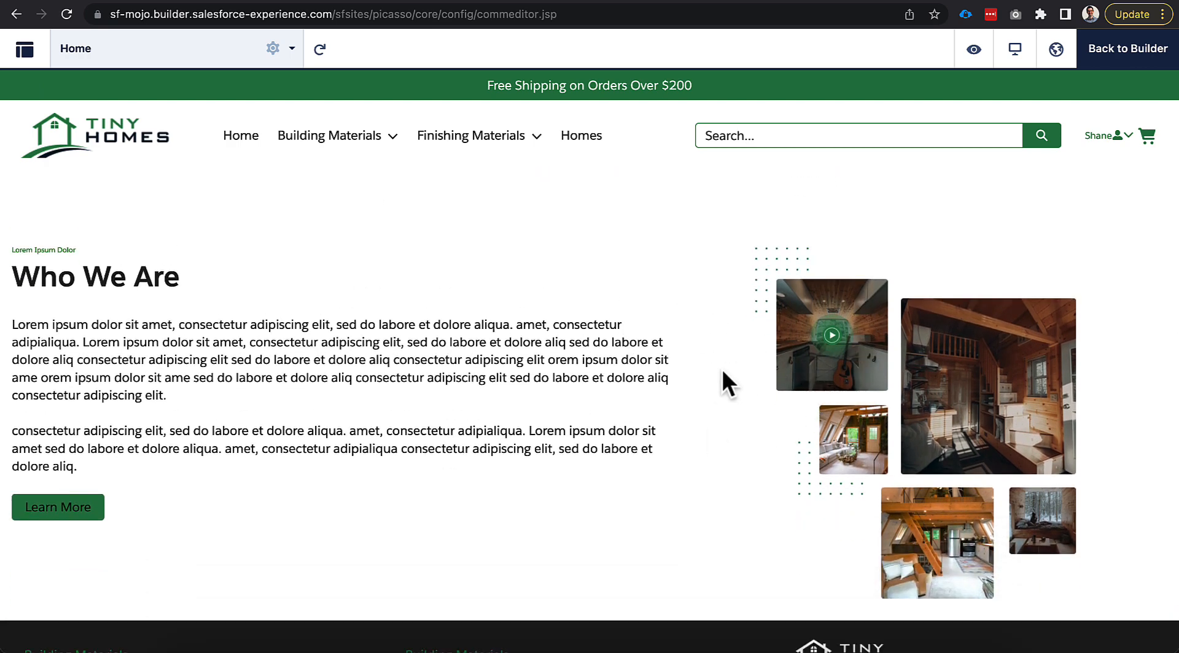
# Step: Return from the preview to the builder and add a one-column section between the Who We Are section and the footer
pyautogui.scroll(-1, 688, 341)
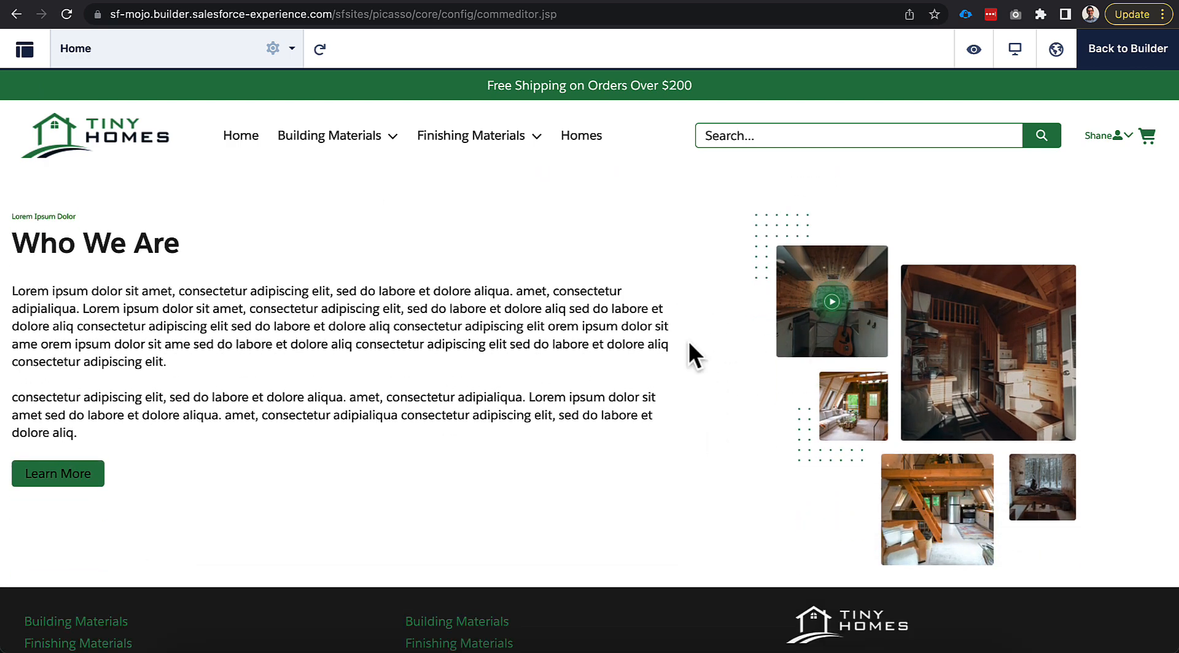
pyautogui.click(1099, 62)
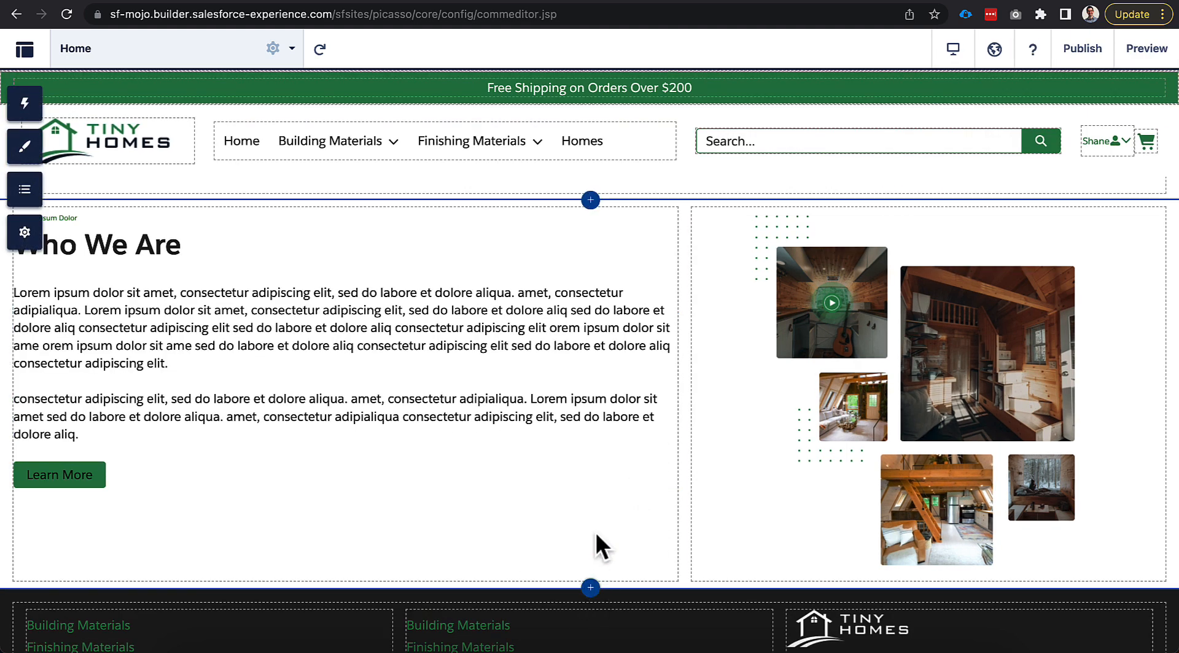
pyautogui.scroll(-2, 595, 517)
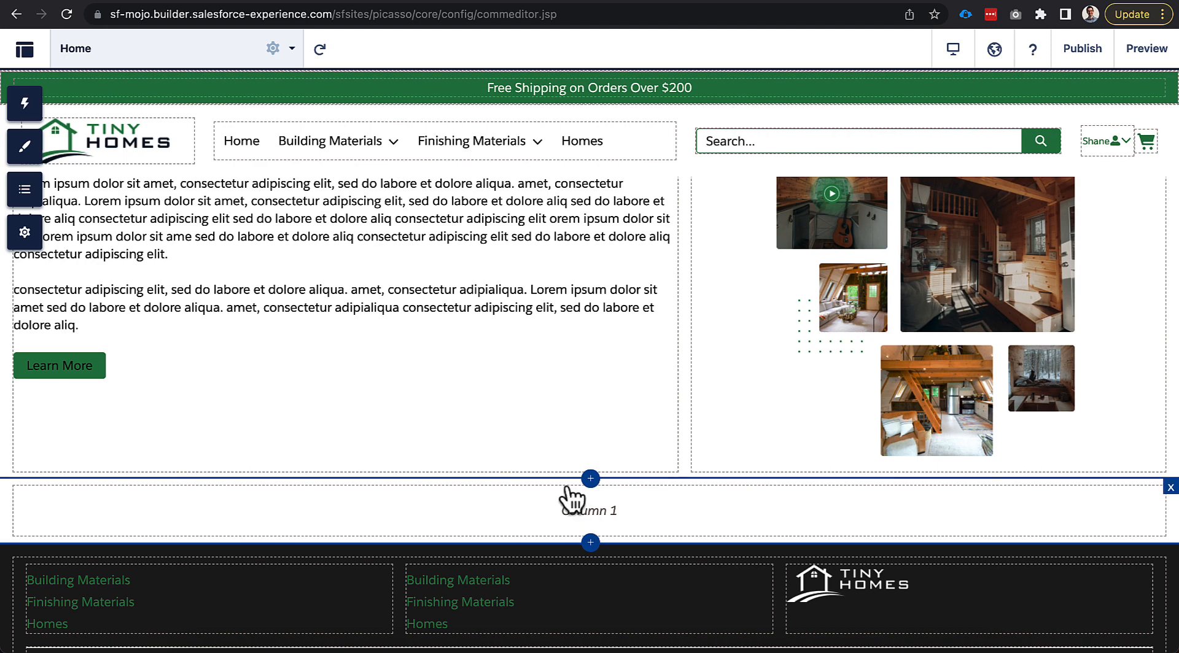
pyautogui.click(572, 498)
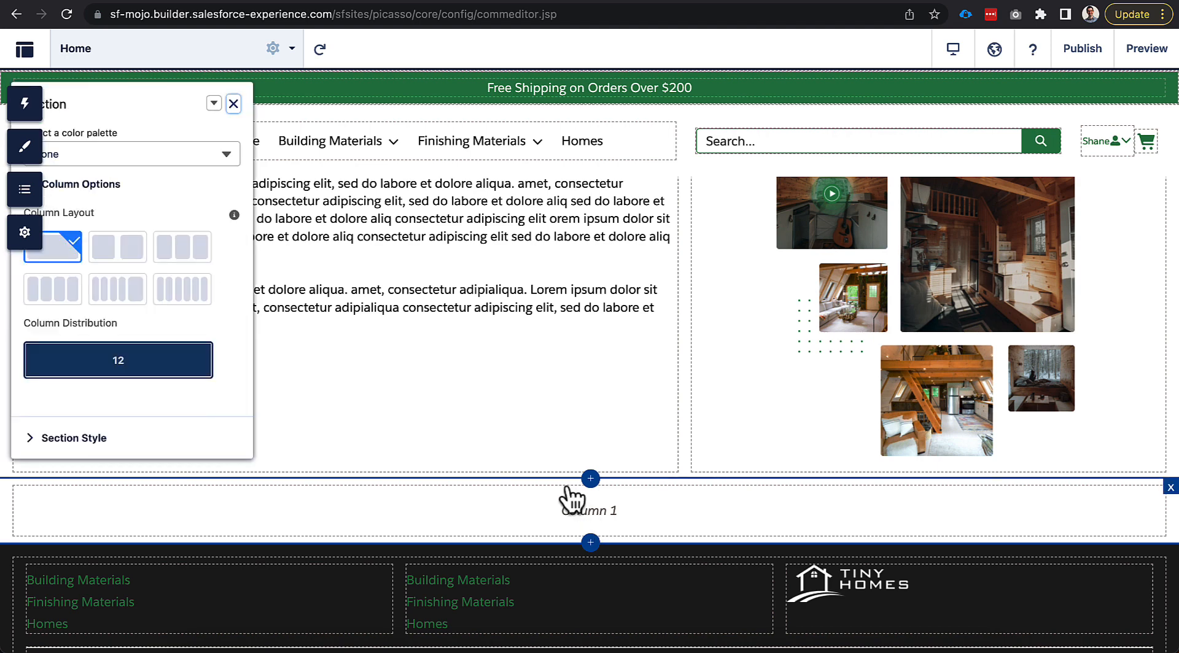
pyautogui.click(83, 439)
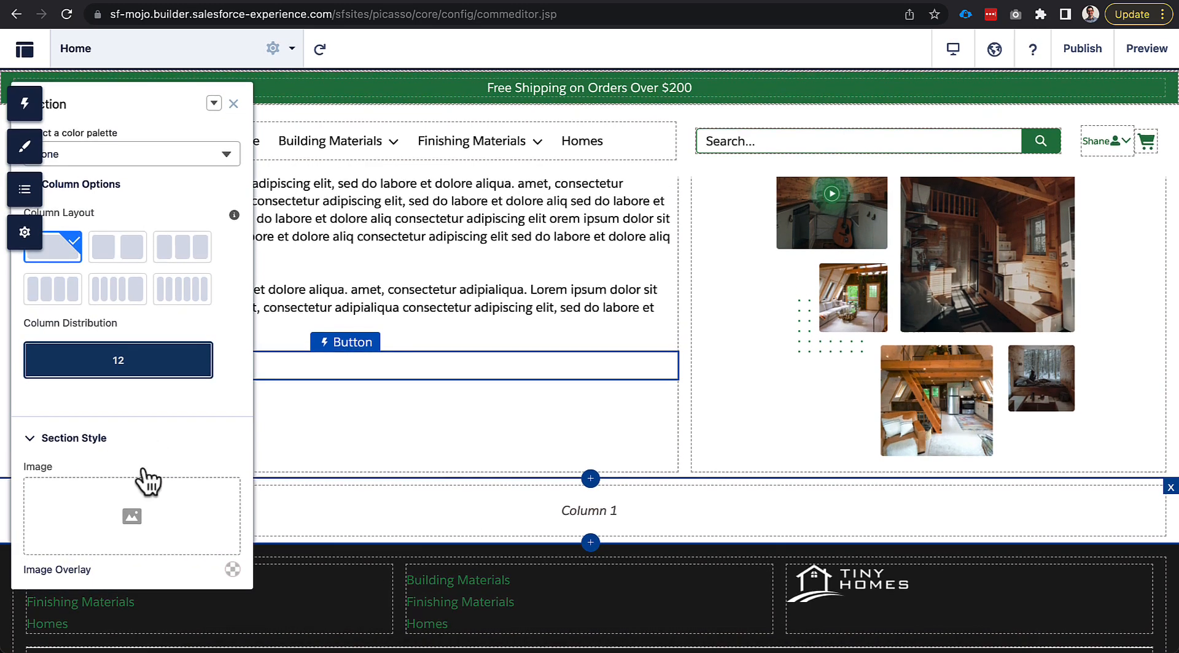
pyautogui.click(129, 532)
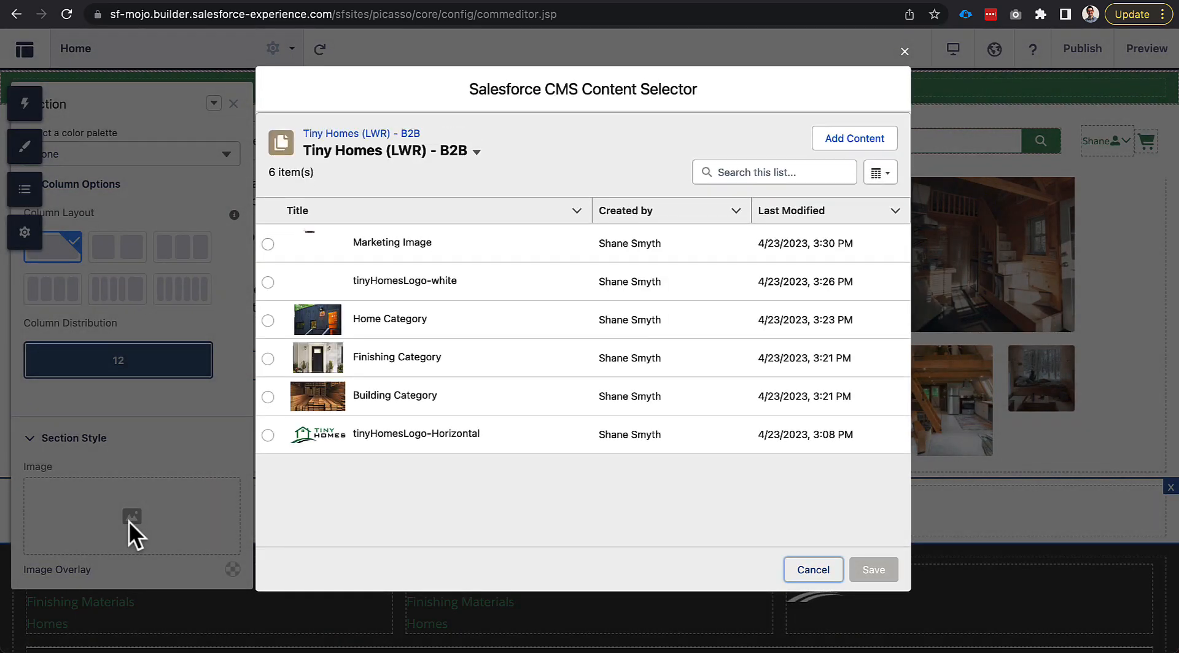
pyautogui.click(835, 140)
pyautogui.click(565, 248)
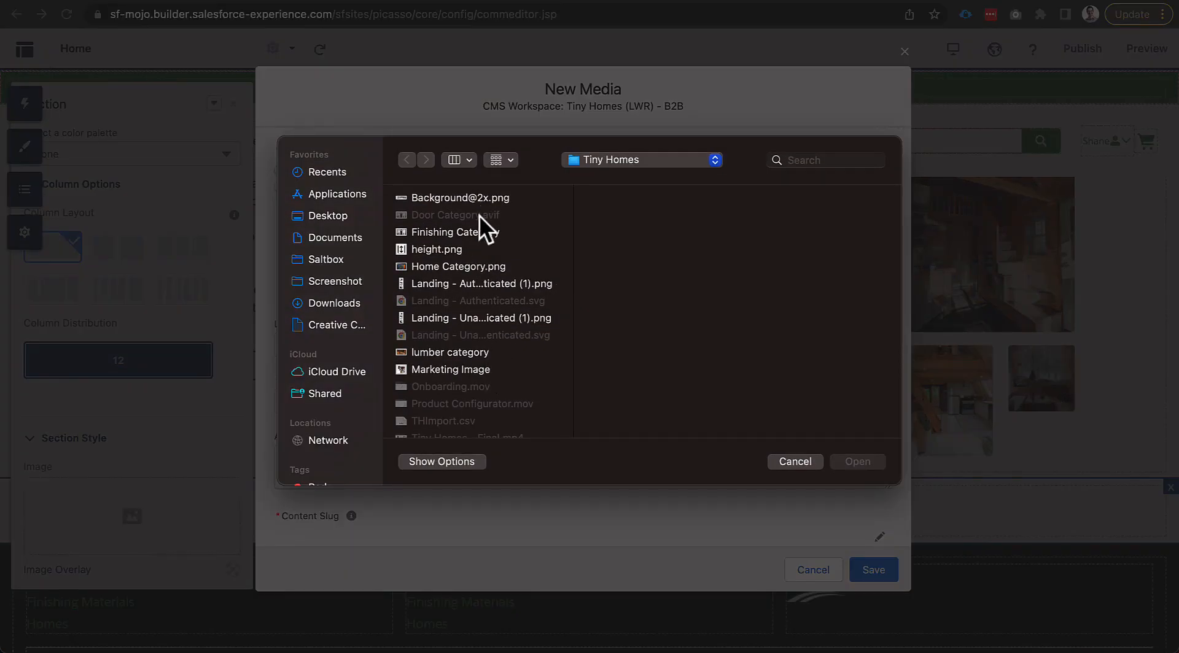
pyautogui.doubleClick(473, 199)
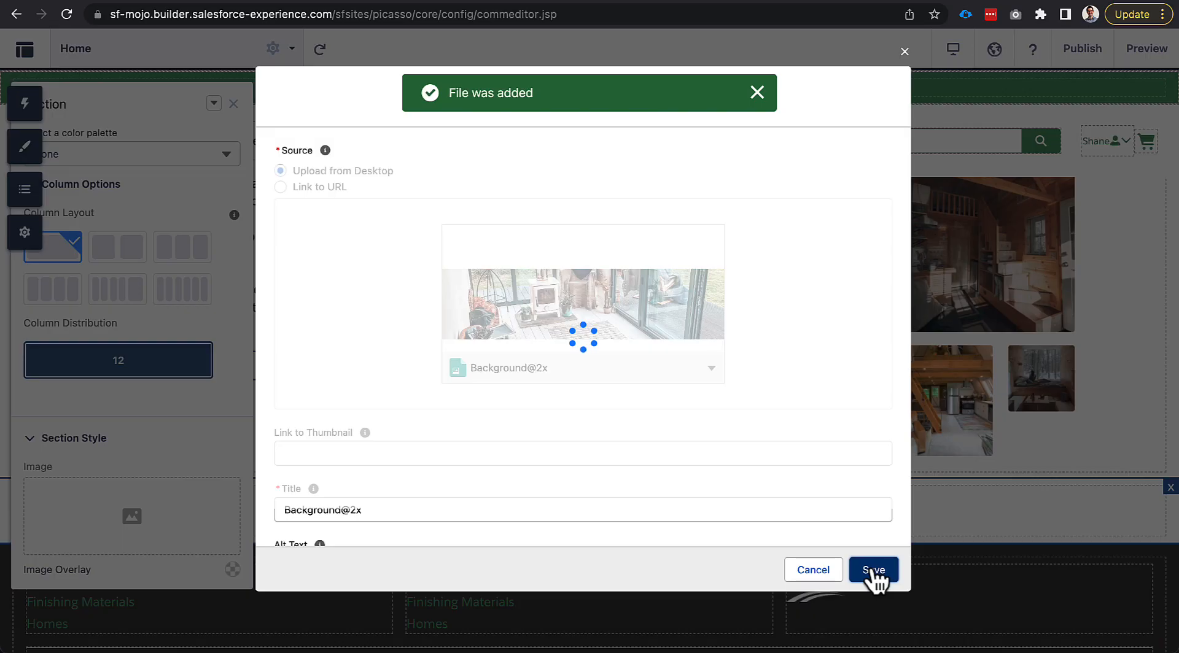
pyautogui.click(876, 571)
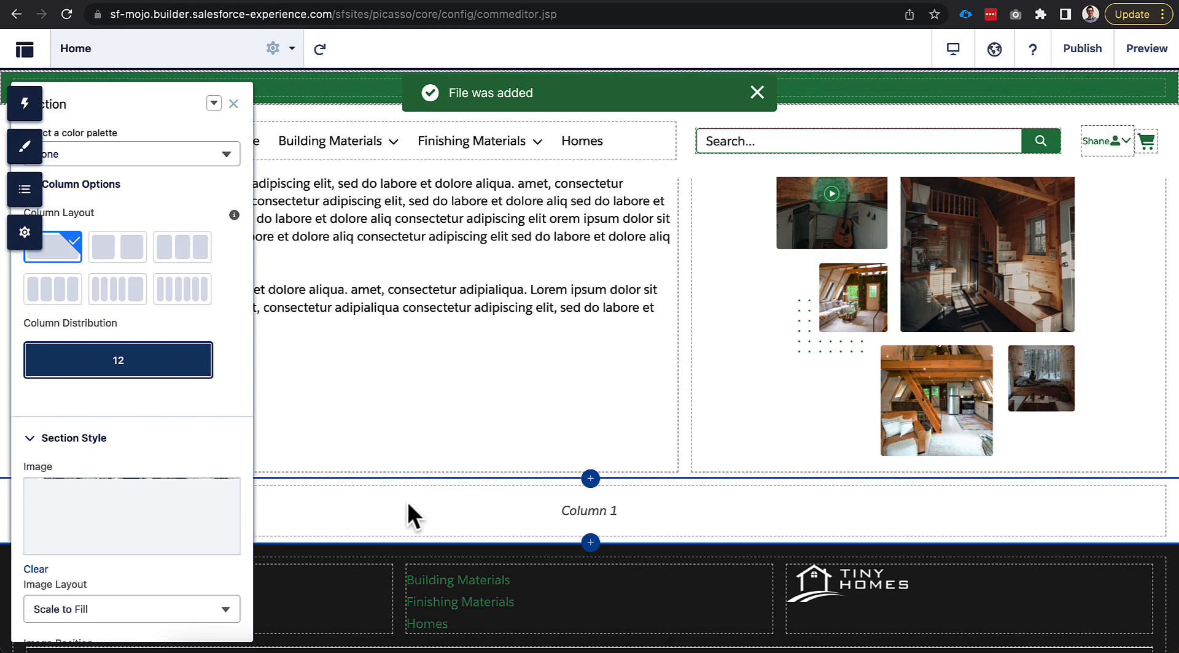
pyautogui.scroll(-1, 398, 482)
pyautogui.scroll(-3, 396, 475)
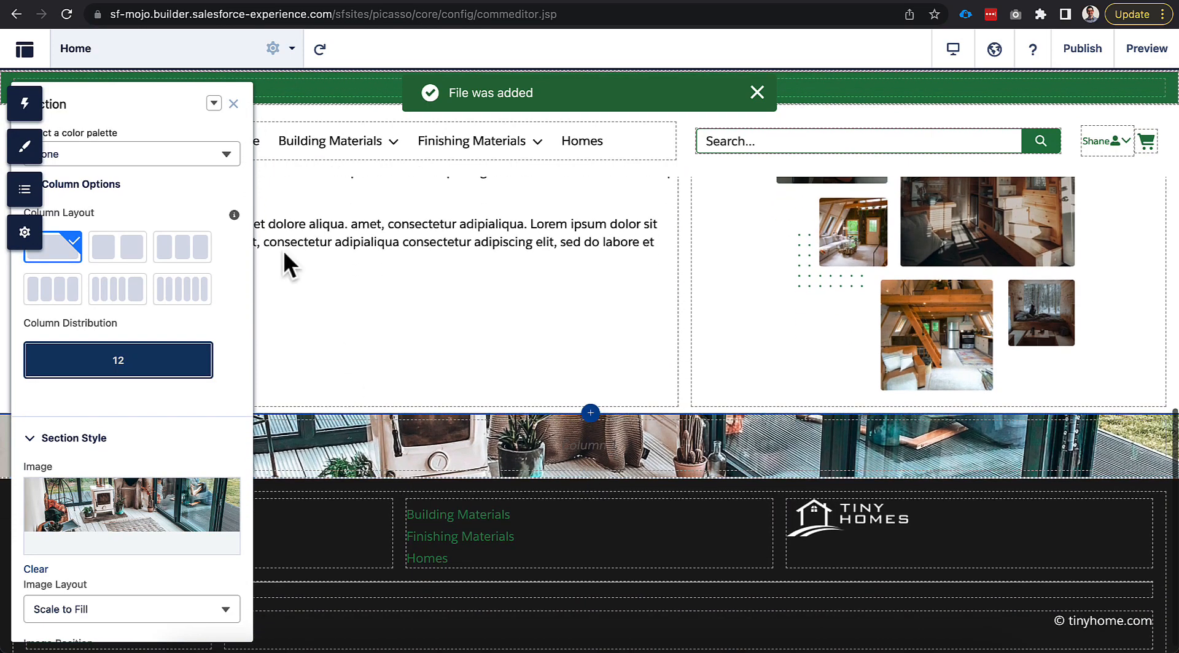
pyautogui.click(233, 103)
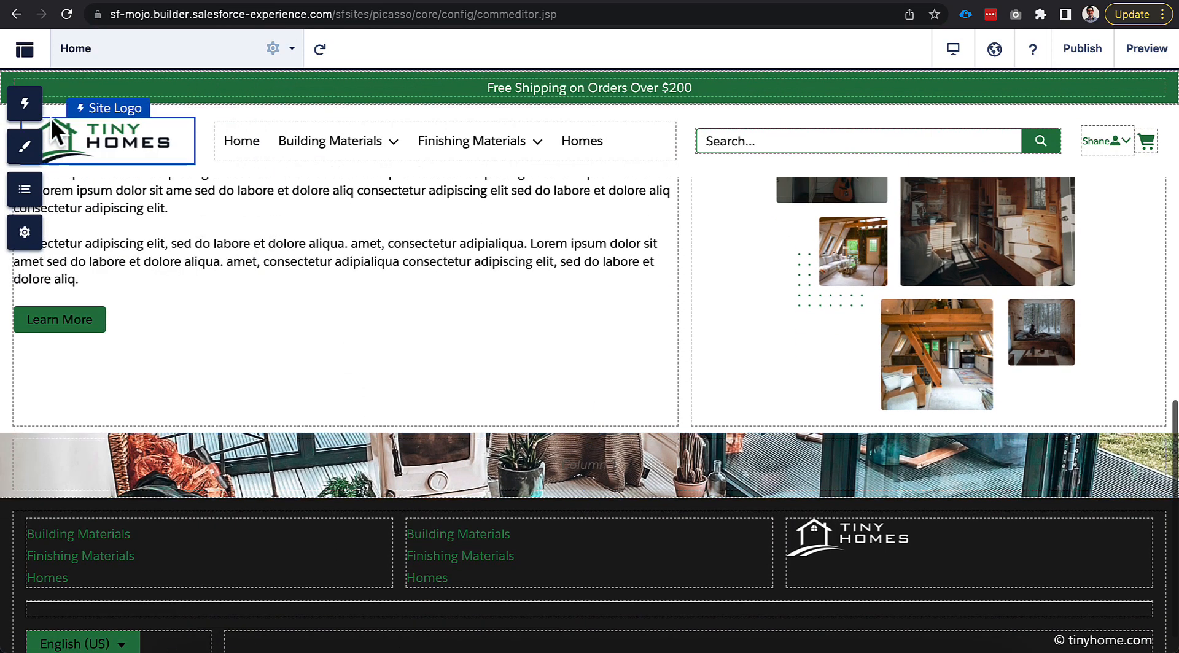
# Step: Place two Rich Content Editor components and a Button component in the new background-image section
pyautogui.click(26, 104)
pyautogui.moveTo(166, 372); pyautogui.dragTo(387, 476)
pyautogui.click(25, 104)
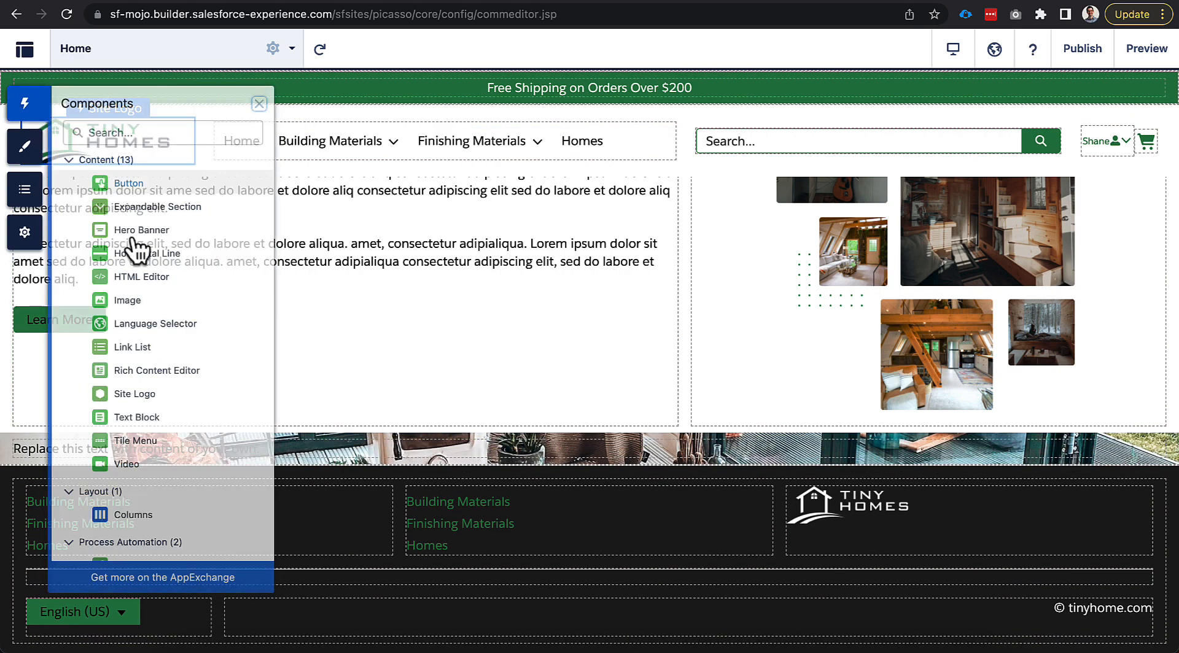
pyautogui.moveTo(166, 370); pyautogui.dragTo(394, 456)
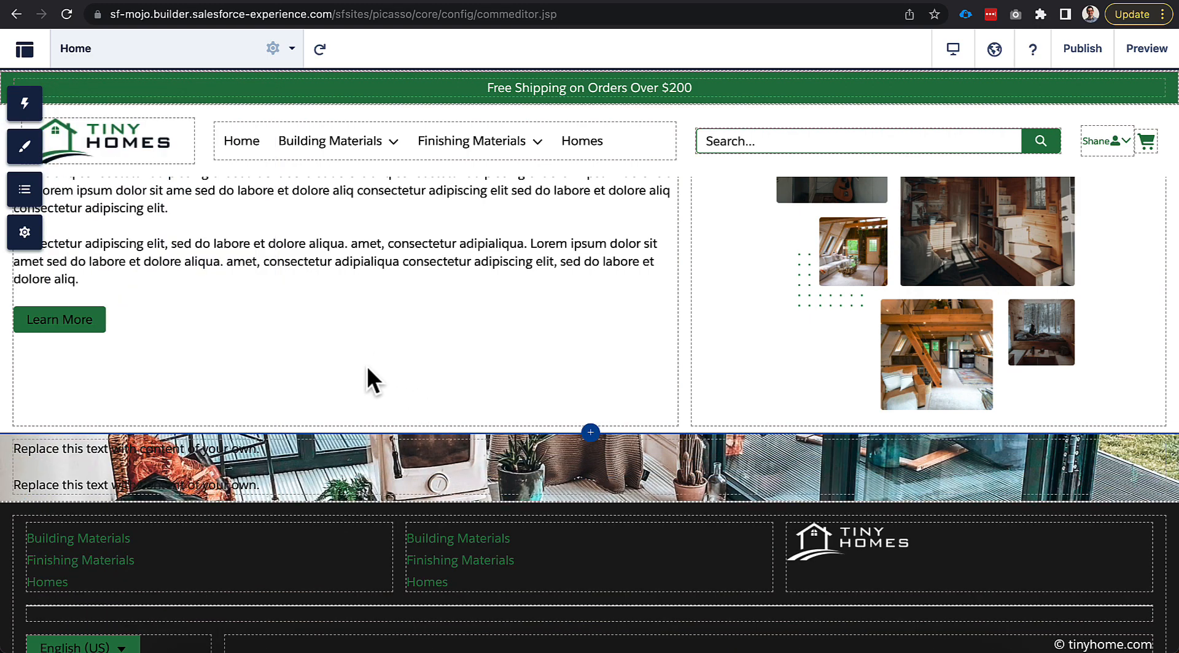
pyautogui.click(365, 356)
pyautogui.click(233, 104)
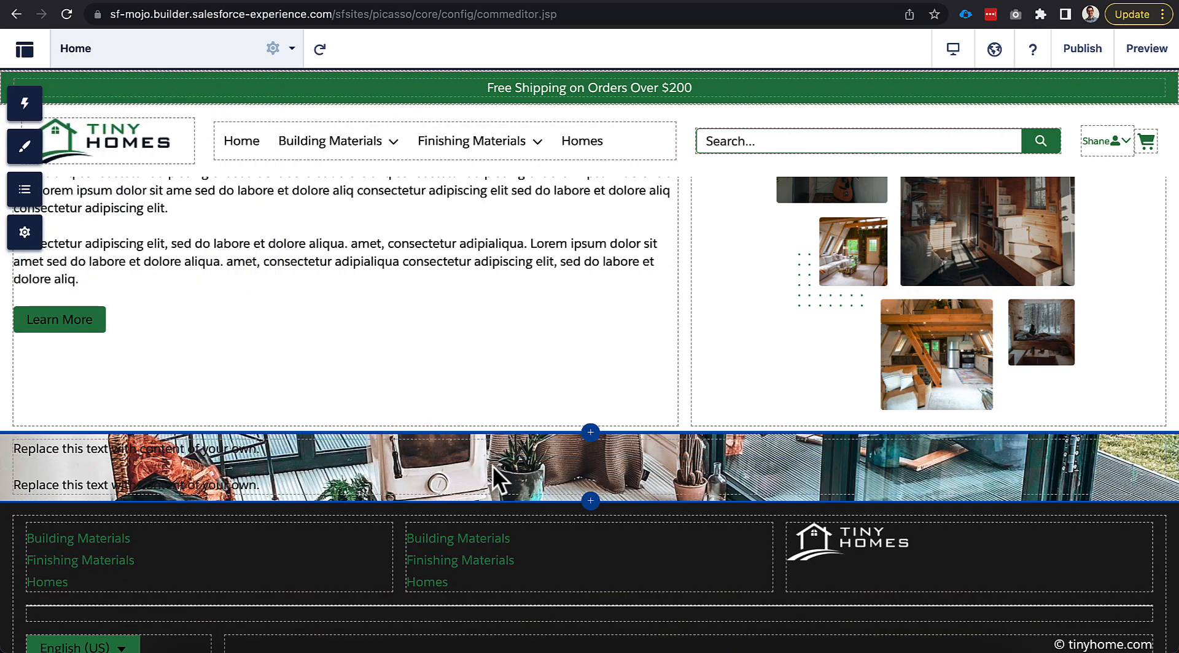
pyautogui.click(24, 102)
pyautogui.moveTo(148, 190); pyautogui.dragTo(361, 486)
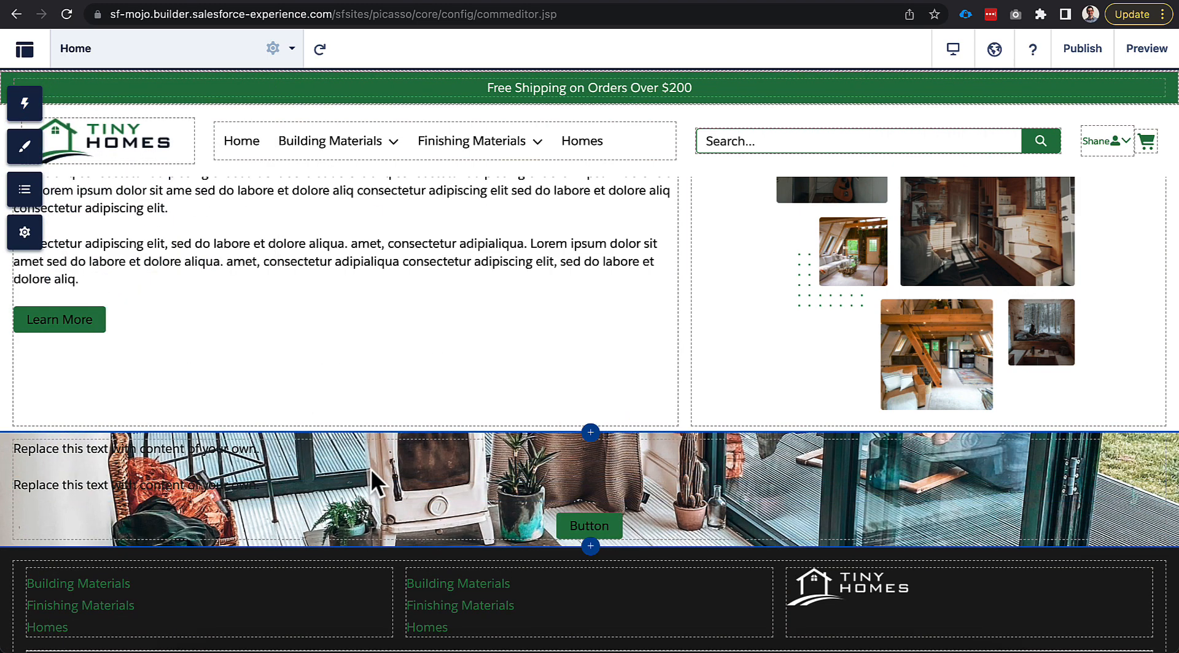
# Step: Replace the upper Rich Content Editor's placeholder with the heading TRY BEFORE YOU BUY and a Lorem ipsum paragraph beneath it
pyautogui.click(369, 455)
pyautogui.click(253, 456)
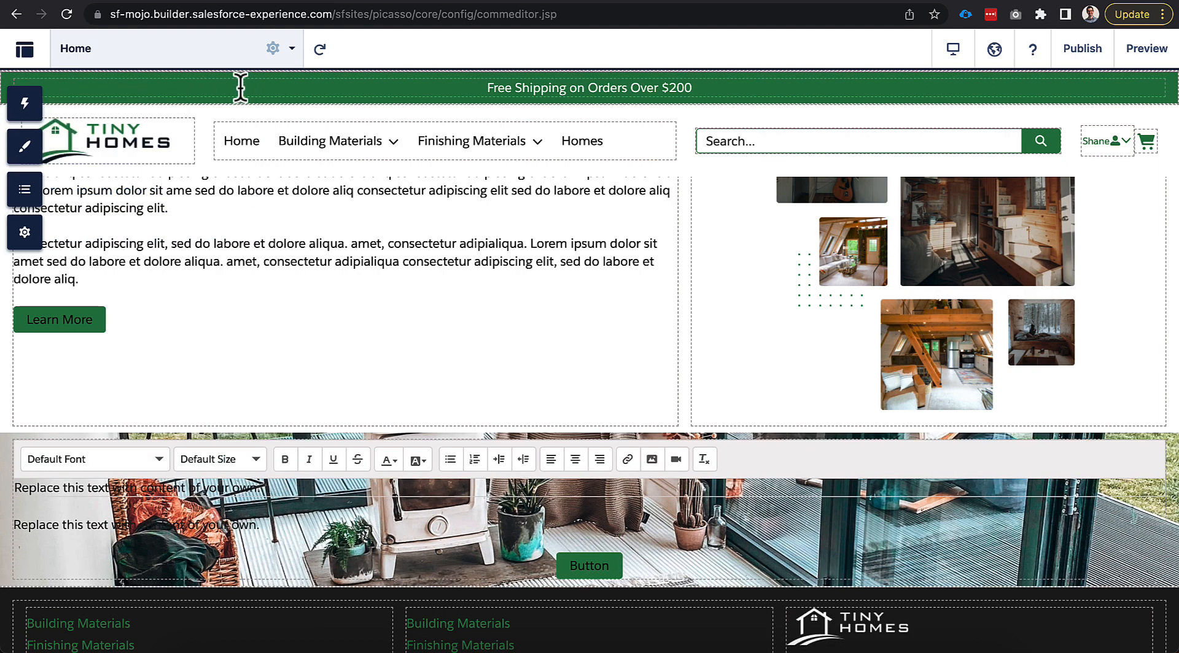
pyautogui.tripleClick(253, 491)
pyautogui.write('TRY BEFORE YOU BUY')
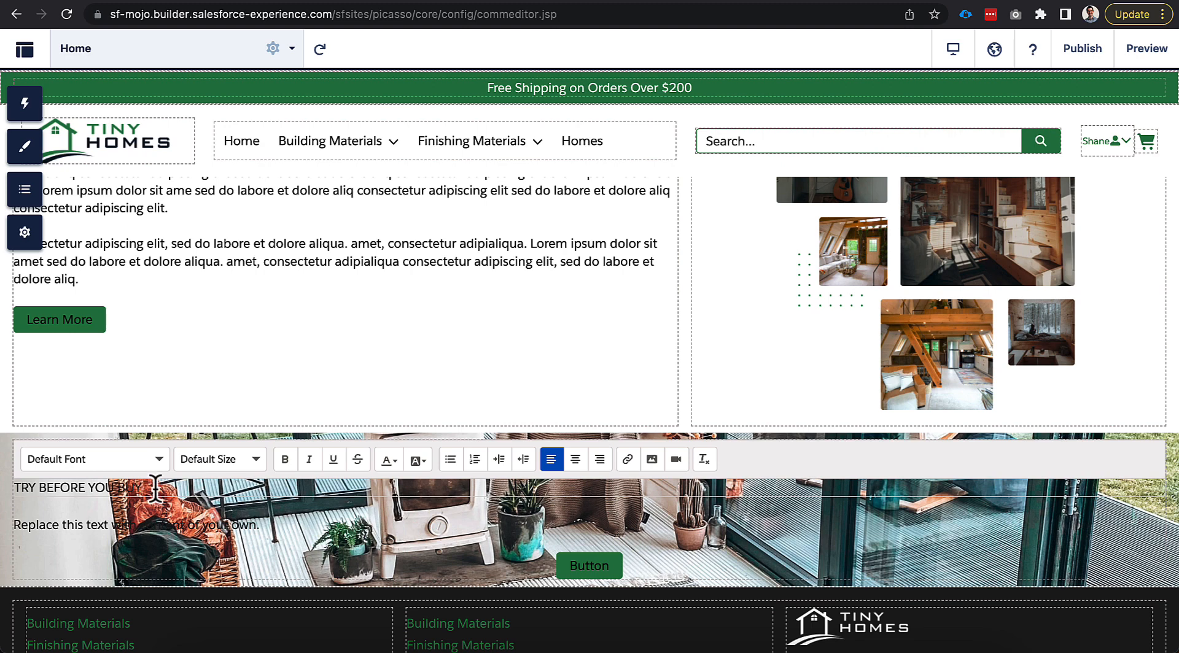
pyautogui.write('Lorem ipsum dolor sit amet, consectetur adipiscing elit, sed do labore et dolore aliqua. amet, consectetur consectetur adipiscing elit, sed do labore et dolore.')
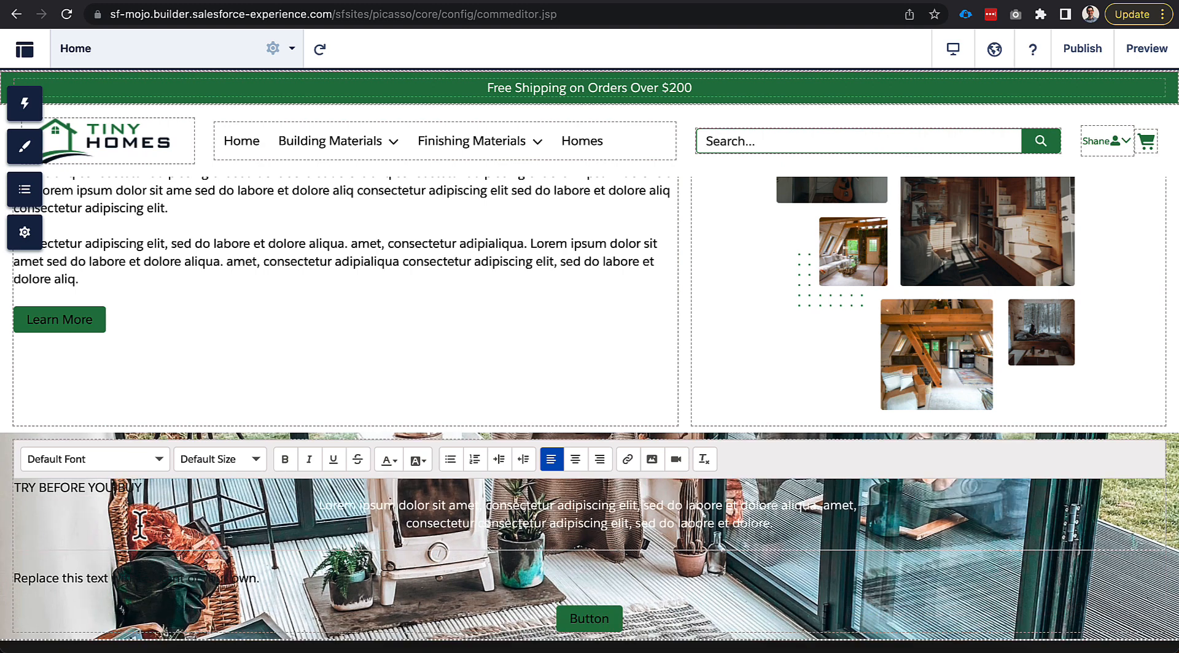
# Step: Delete the second Rich Content Editor component that still holds the placeholder text
pyautogui.click(252, 574)
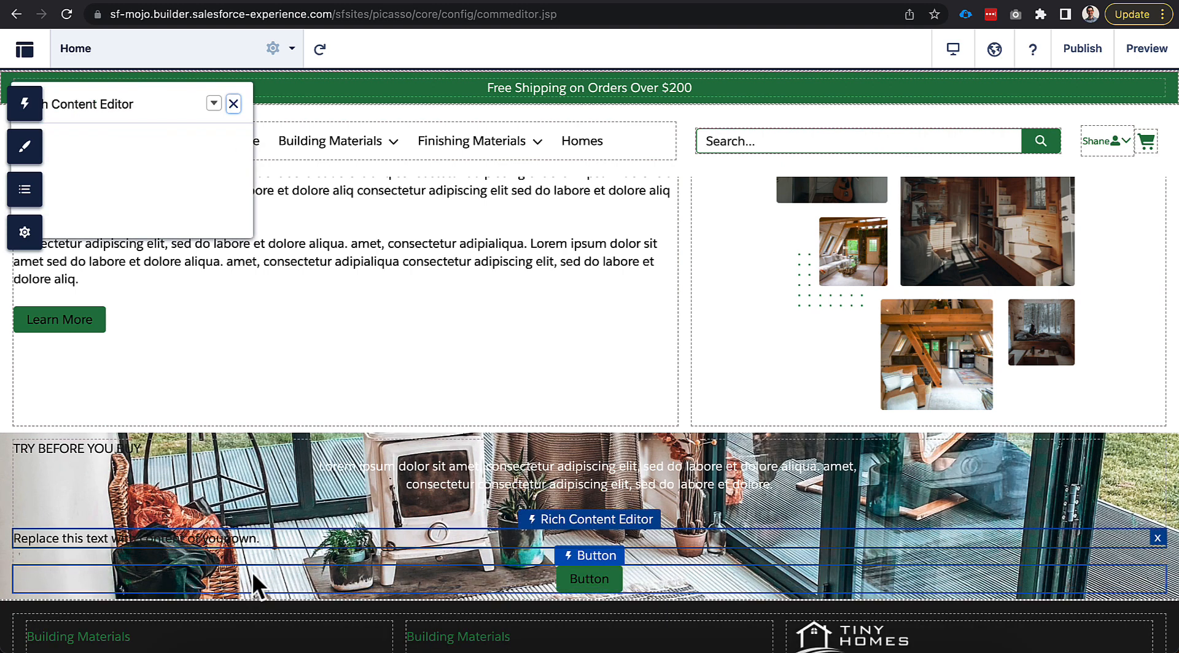
pyautogui.click(1160, 546)
pyautogui.click(1158, 544)
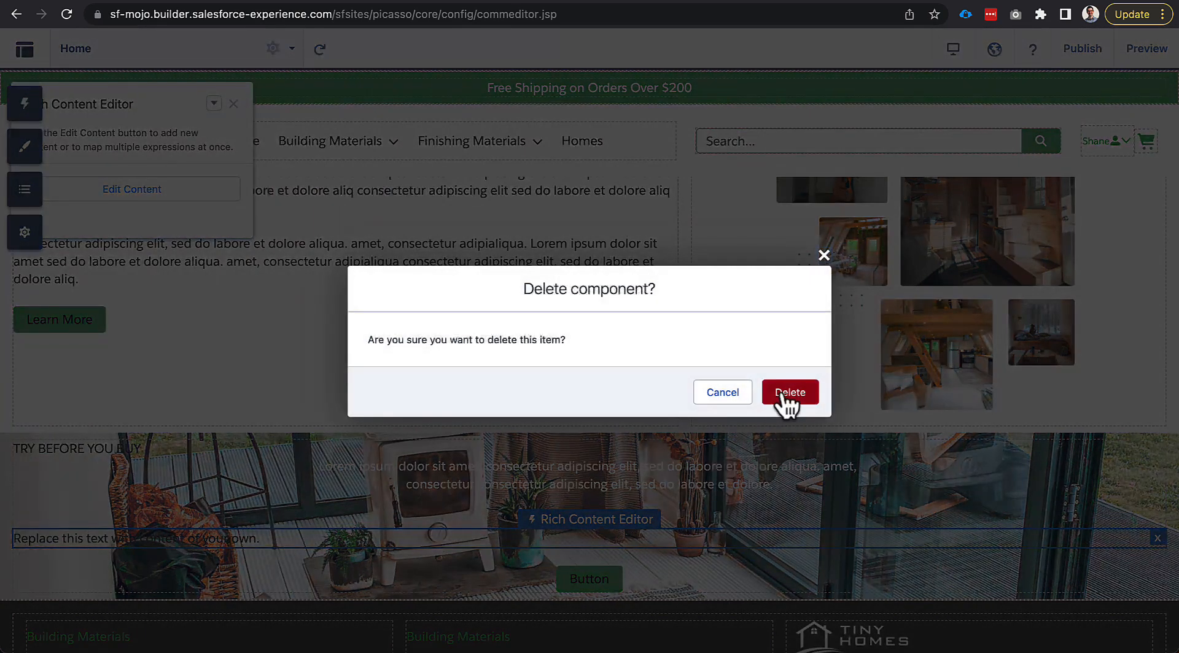
pyautogui.click(788, 393)
# Step: Center the TRY BEFORE YOU BUY heading and set its font size to 48
pyautogui.click(421, 455)
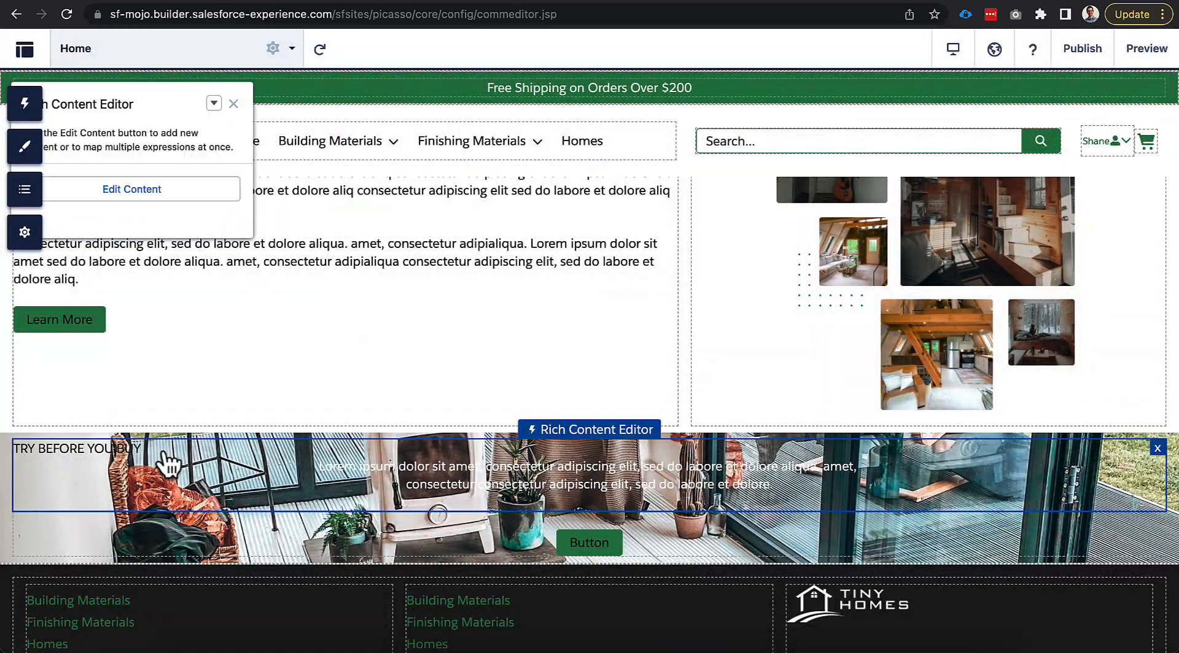
pyautogui.click(127, 456)
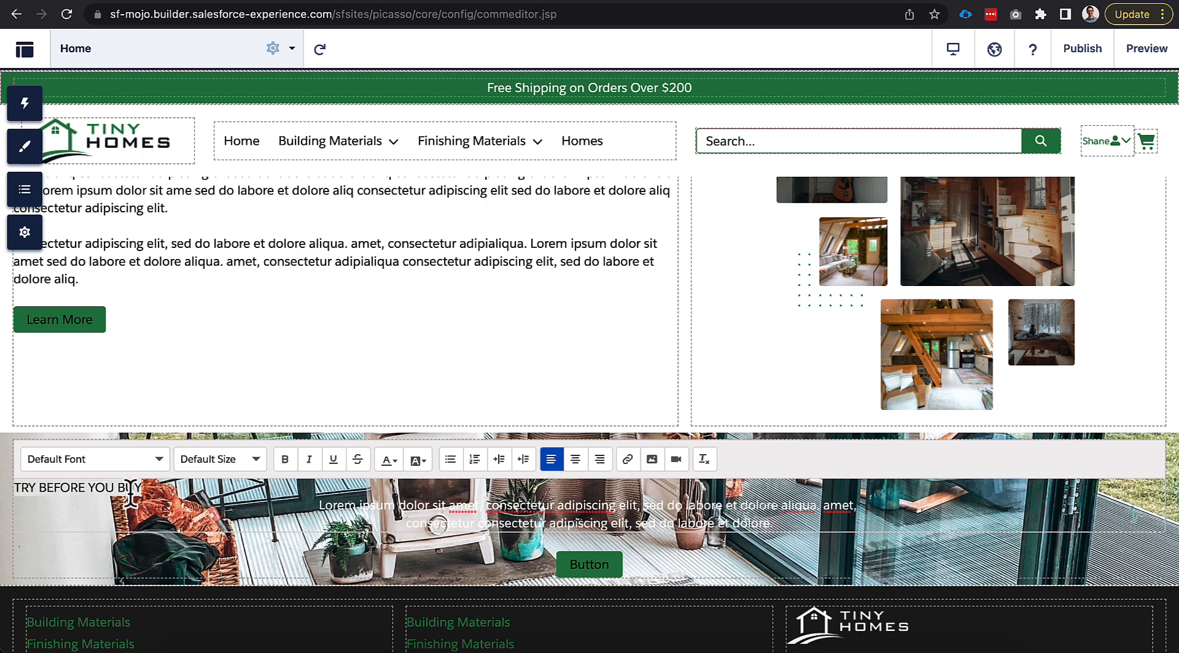
pyautogui.click(576, 462)
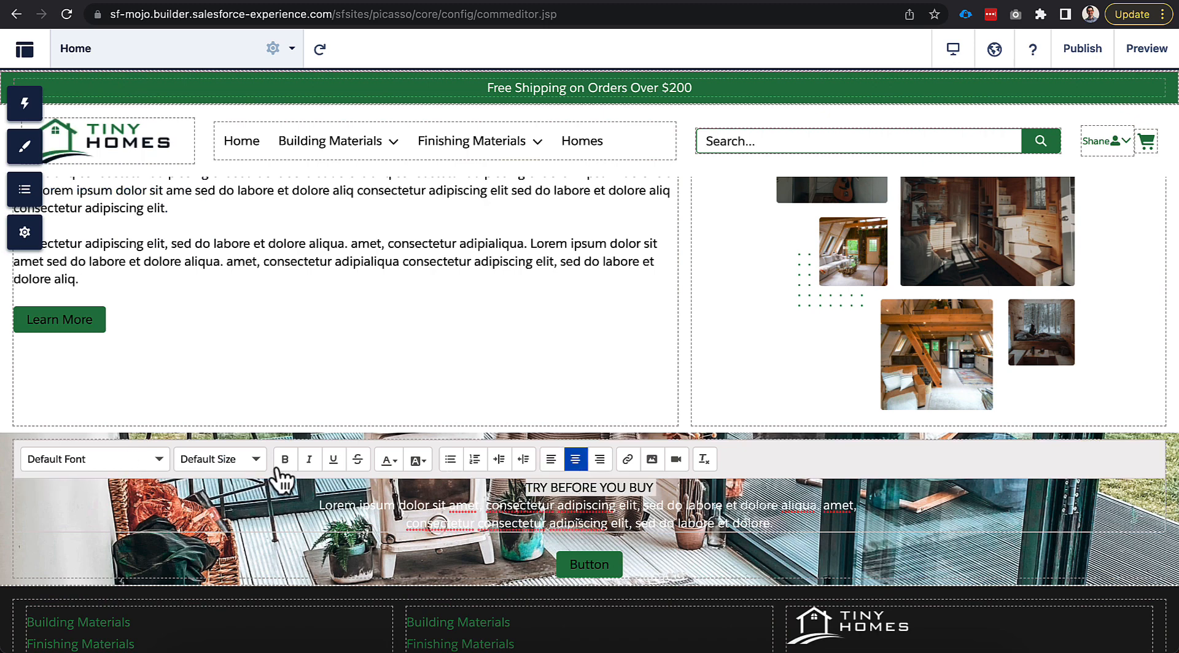
pyautogui.click(222, 460)
pyautogui.scroll(-5, 245, 571)
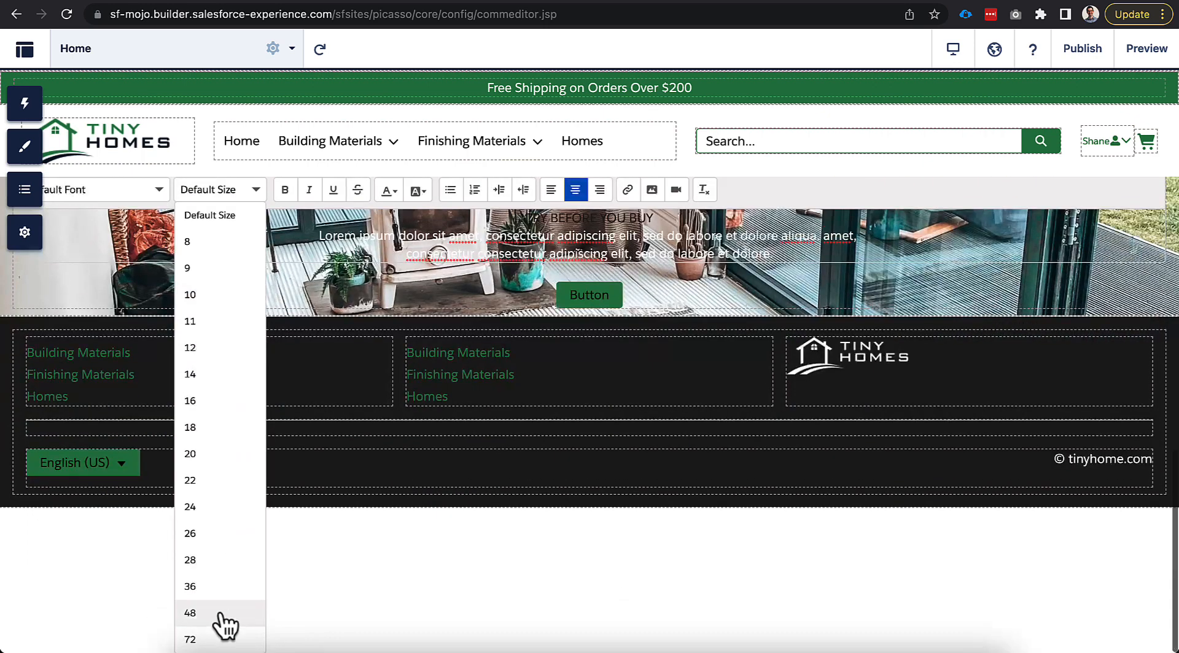
pyautogui.click(226, 611)
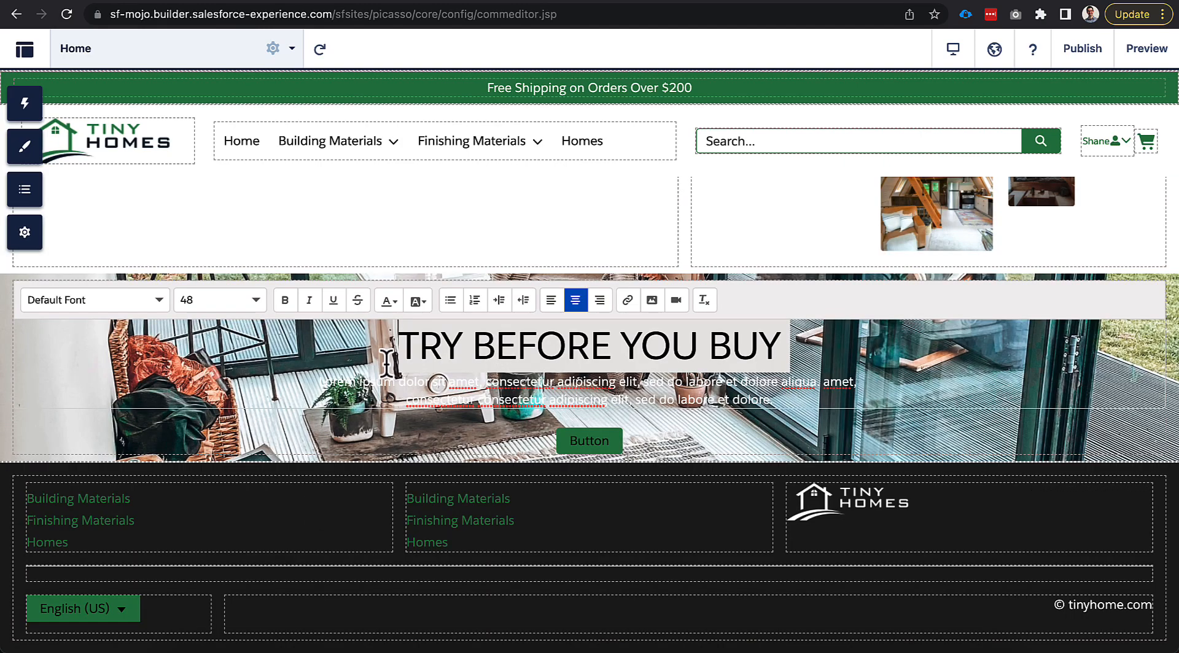
# Step: Set the text color of the TRY BEFORE YOU BUY heading to white
pyautogui.click(404, 388)
pyautogui.moveTo(398, 350); pyautogui.dragTo(783, 353)
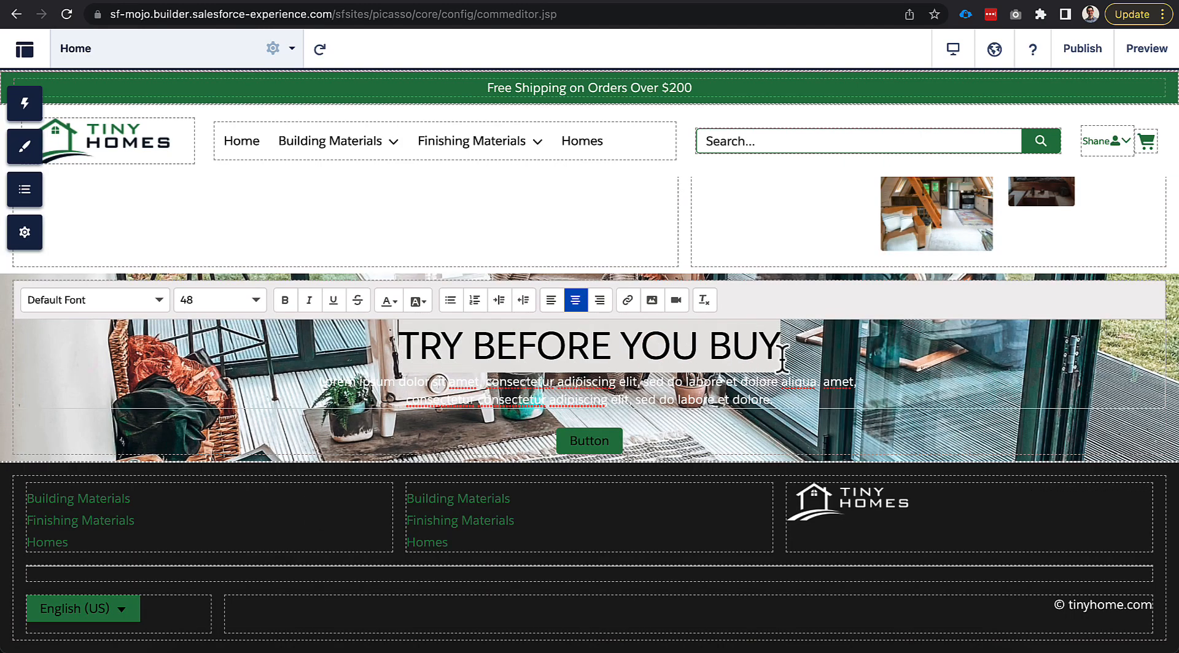
pyautogui.click(390, 302)
pyautogui.click(386, 338)
pyautogui.click(470, 426)
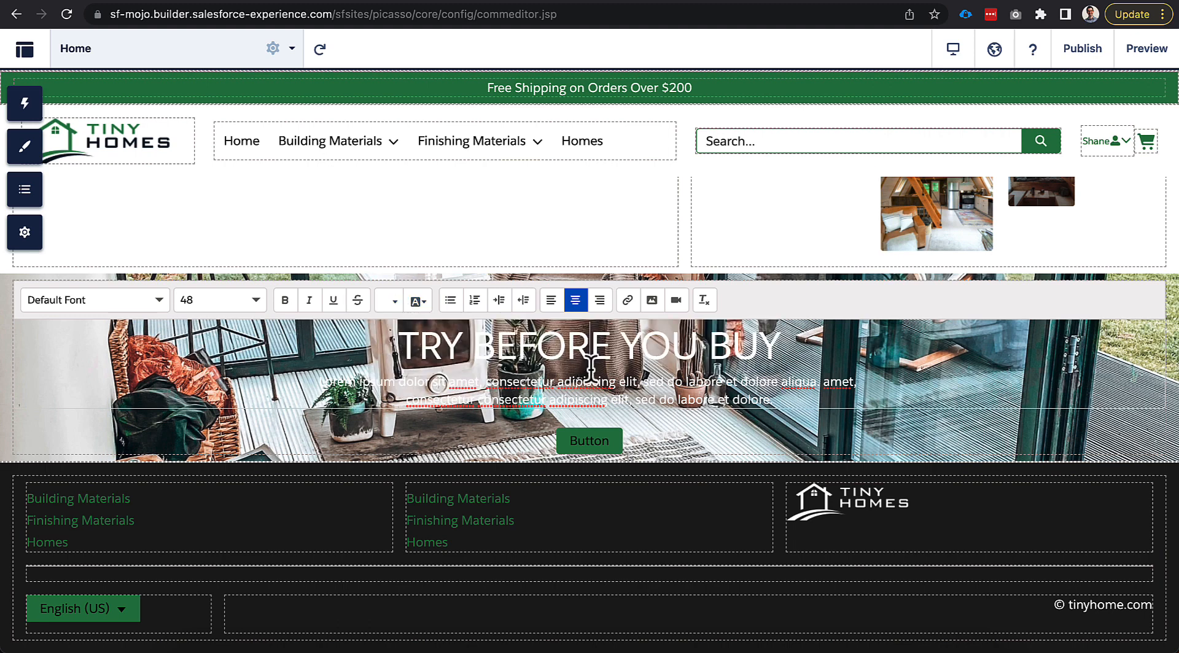
# Step: Change the text of the button in the TRY BEFORE YOU BUY section to Visit & Discover
pyautogui.click(479, 443)
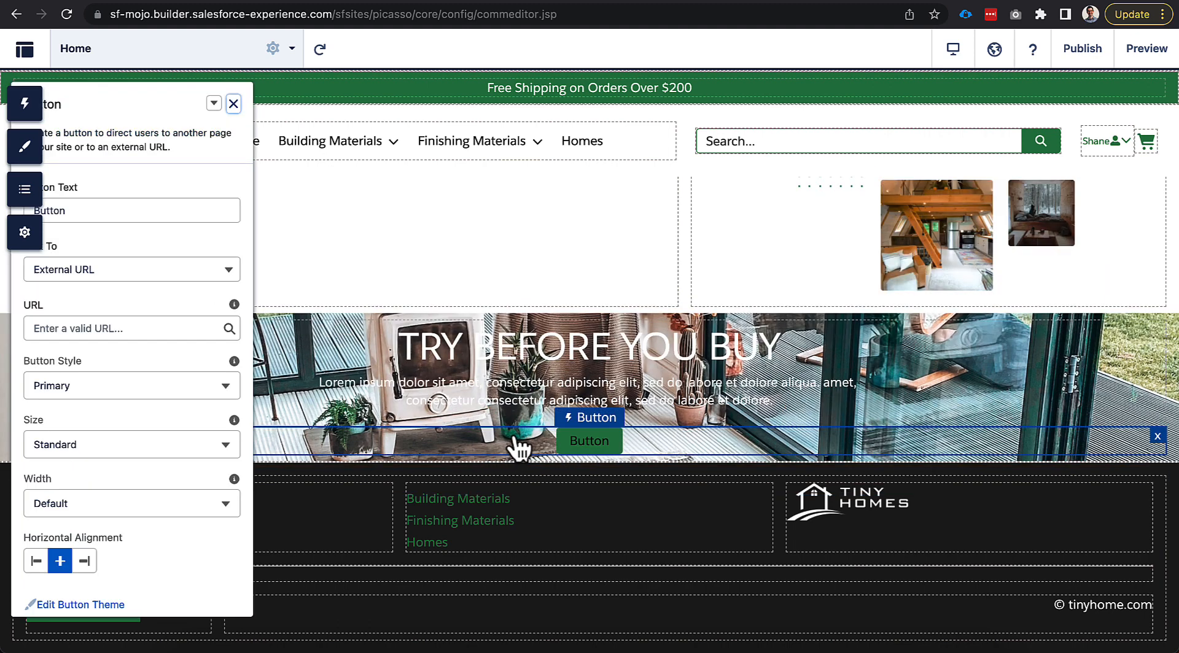
pyautogui.doubleClick(153, 216)
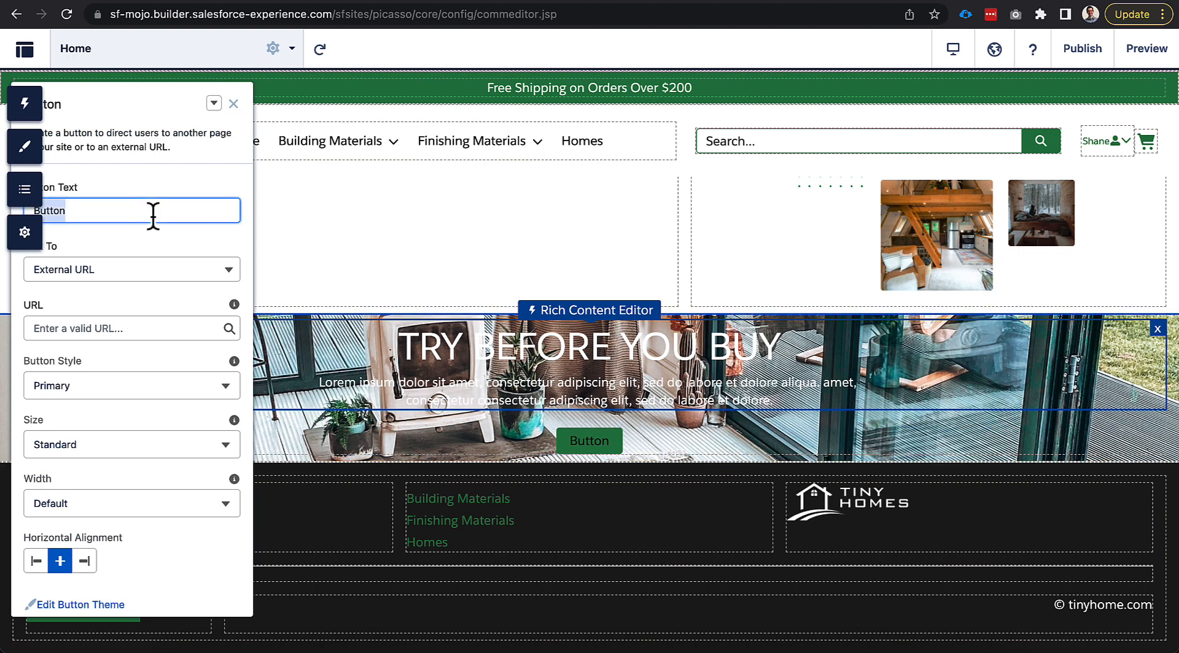
pyautogui.write('Visit & Disc')
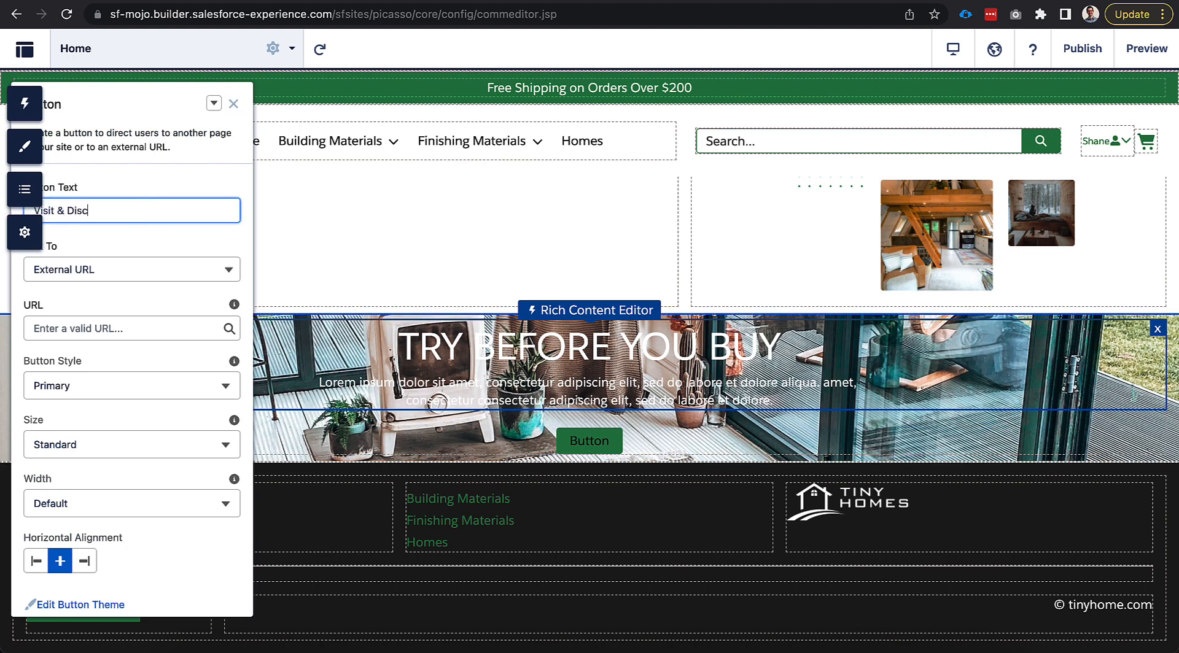
pyautogui.click(516, 423)
pyautogui.click(529, 430)
pyautogui.scroll(1, 512, 403)
pyautogui.click(233, 103)
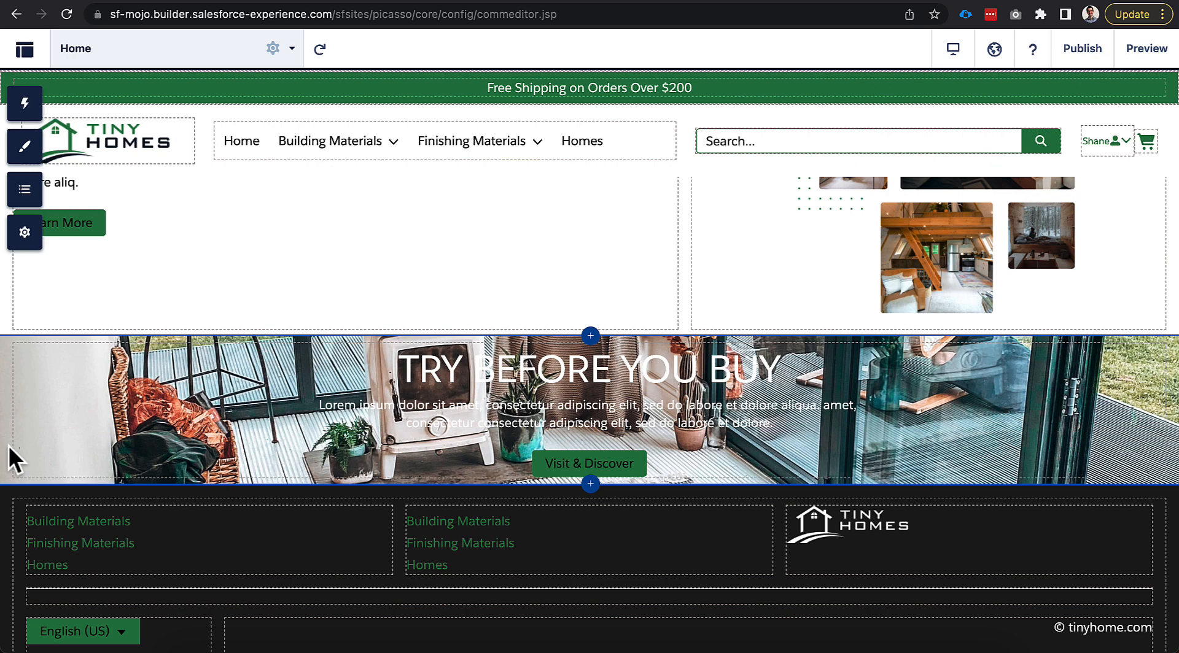
# Step: Set the image overlay color of the TRY BEFORE YOU BUY section to rgb(0, 16, 34)
pyautogui.click(8, 446)
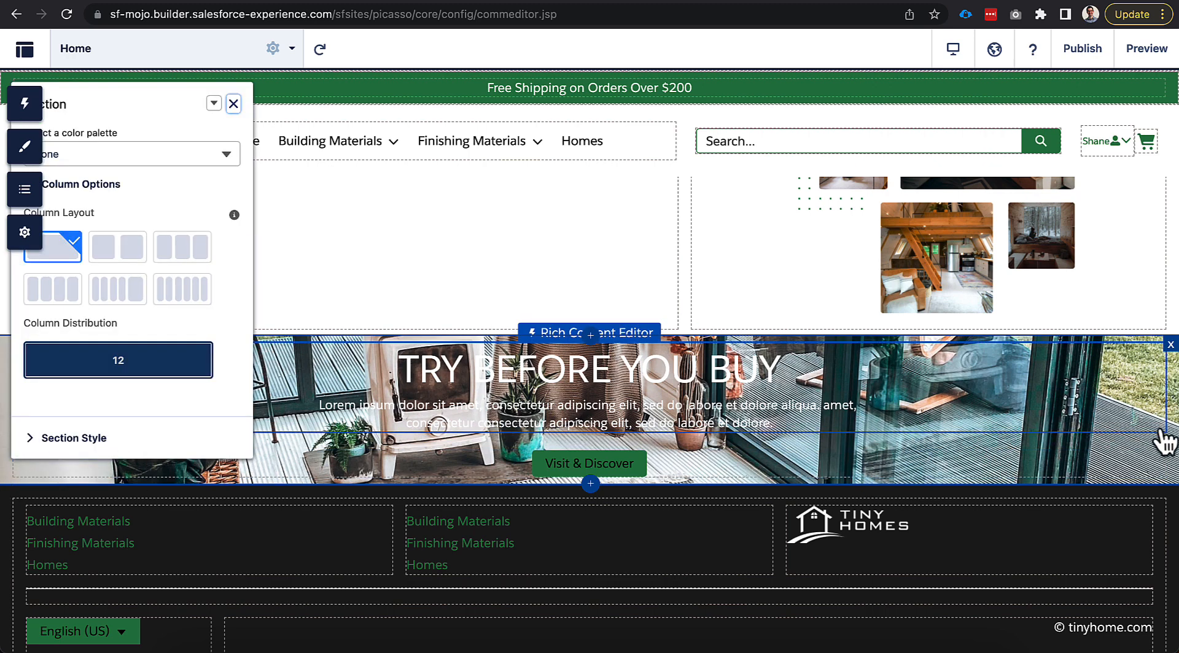
pyautogui.click(79, 443)
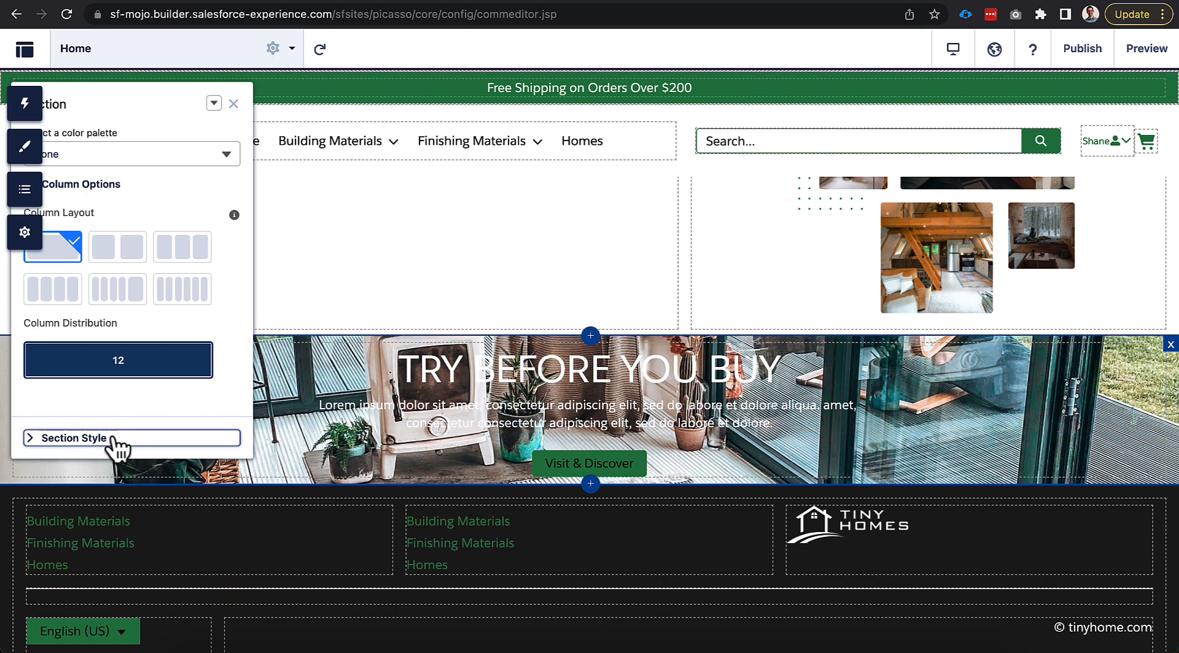
pyautogui.scroll(-2, 147, 457)
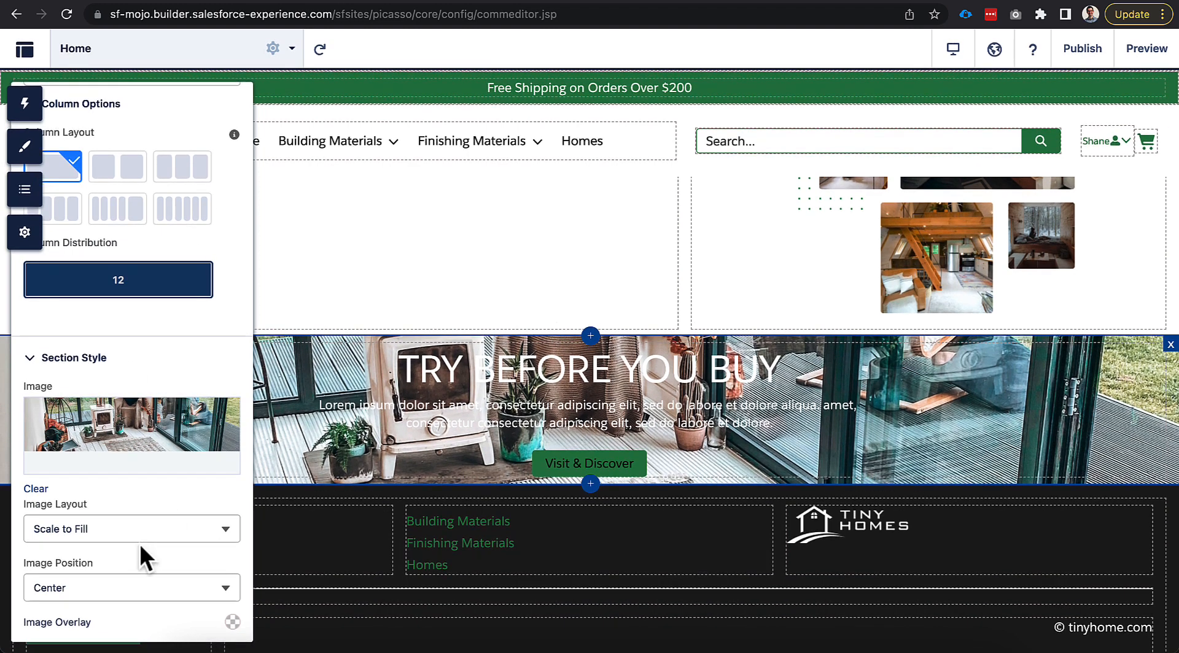
pyautogui.click(234, 623)
pyautogui.click(307, 589)
pyautogui.press('super+a')
pyautogui.write('rgb(0, 16, 34)')
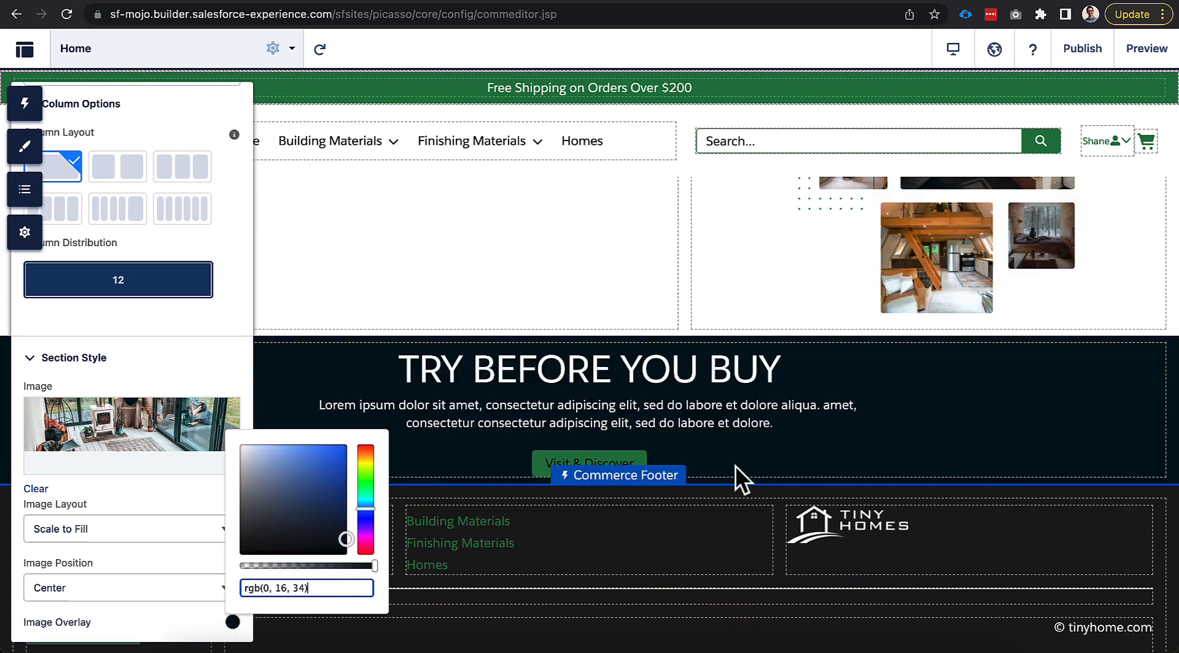
# Step: Reduce the opacity of the TRY BEFORE YOU BUY section's image overlay to rgba(0, 16, 34, 0.84)
pyautogui.click(182, 613)
pyautogui.click(232, 622)
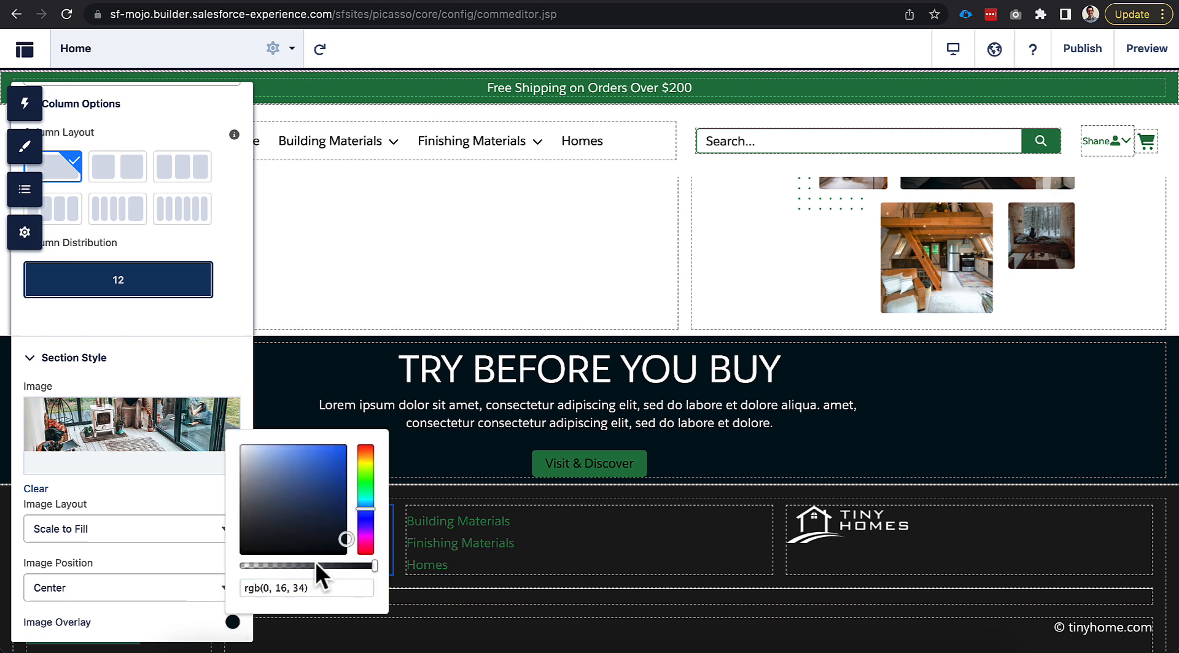
pyautogui.click(334, 565)
pyautogui.moveTo(335, 572); pyautogui.dragTo(344, 571)
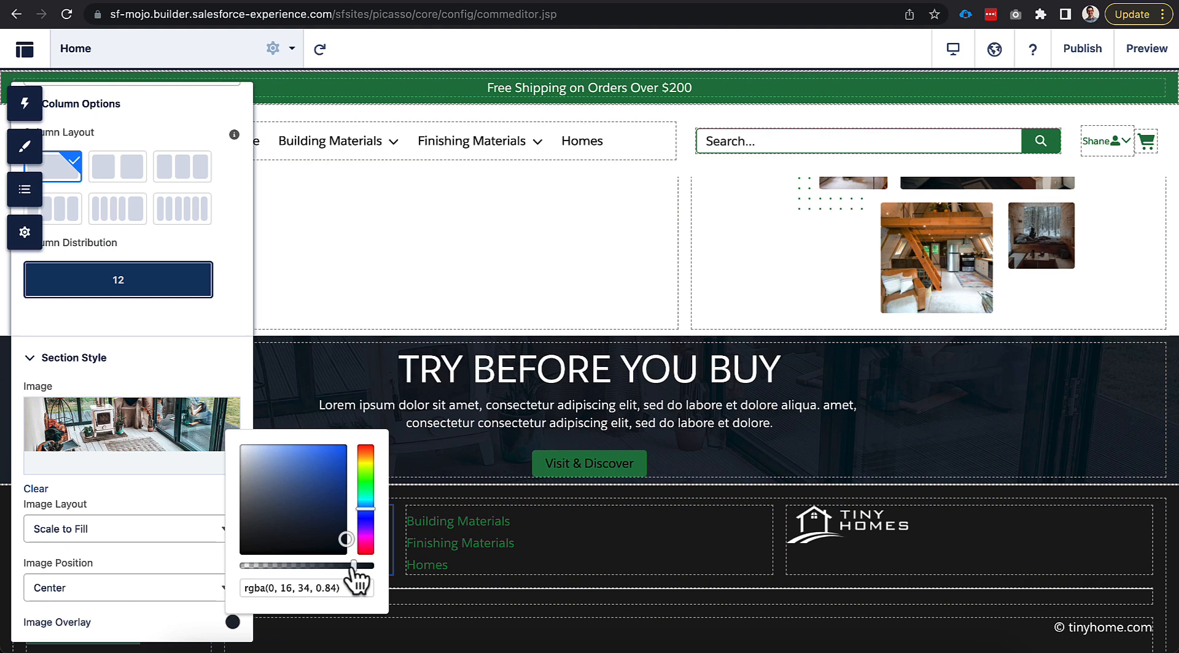
pyautogui.click(765, 446)
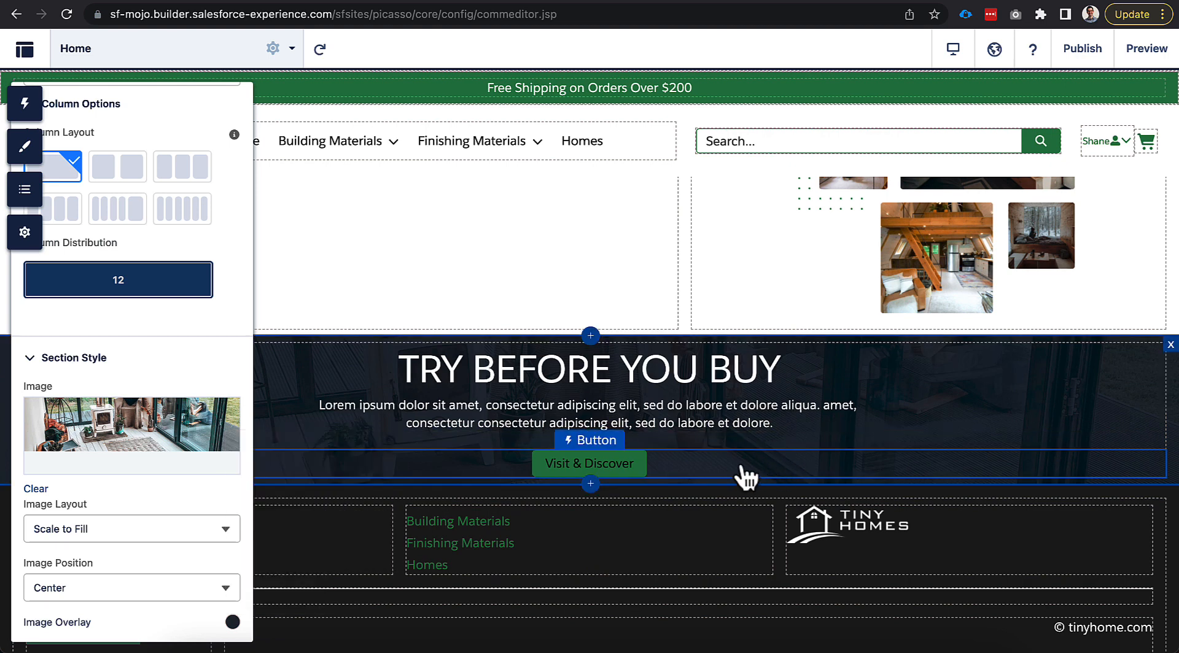
# Step: Add a Rich Content Editor below the Visit & Discover button and clear its placeholder text to create blank space
pyautogui.click(26, 106)
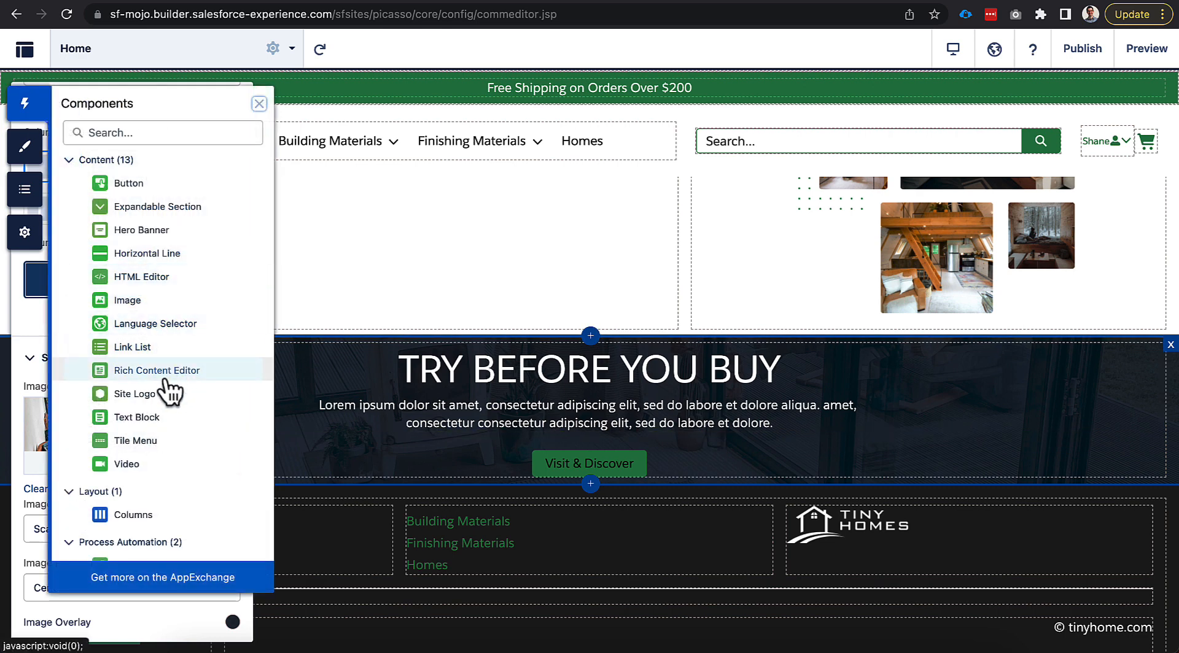
pyautogui.moveTo(164, 380); pyautogui.dragTo(426, 487)
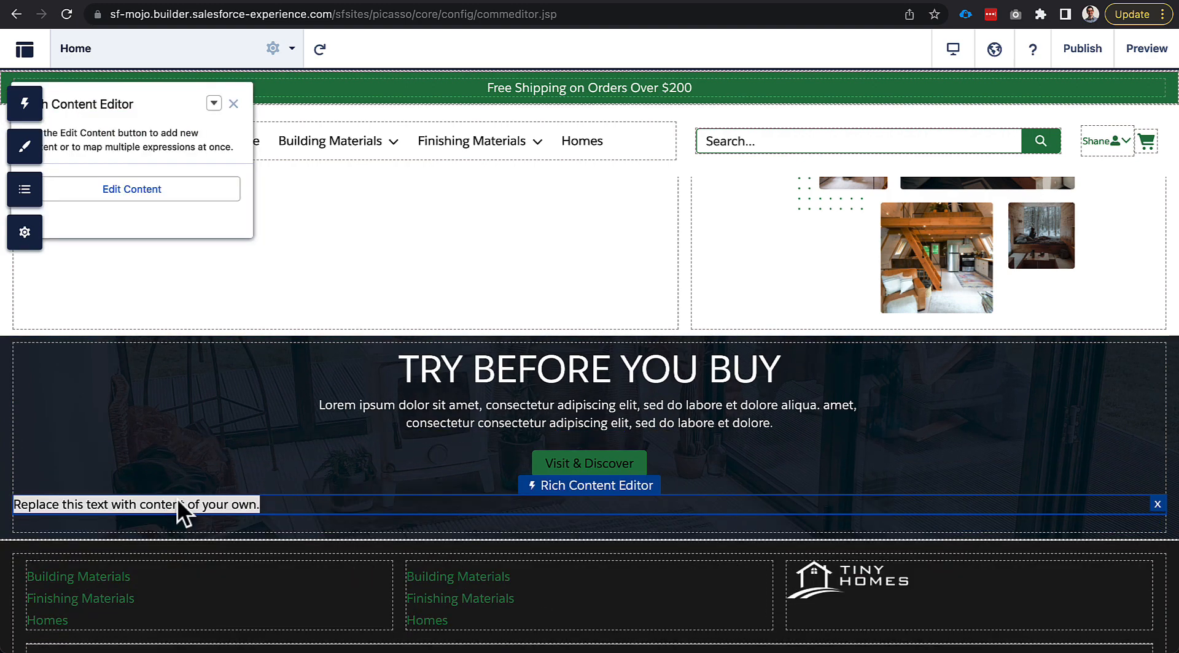
pyautogui.click(150, 189)
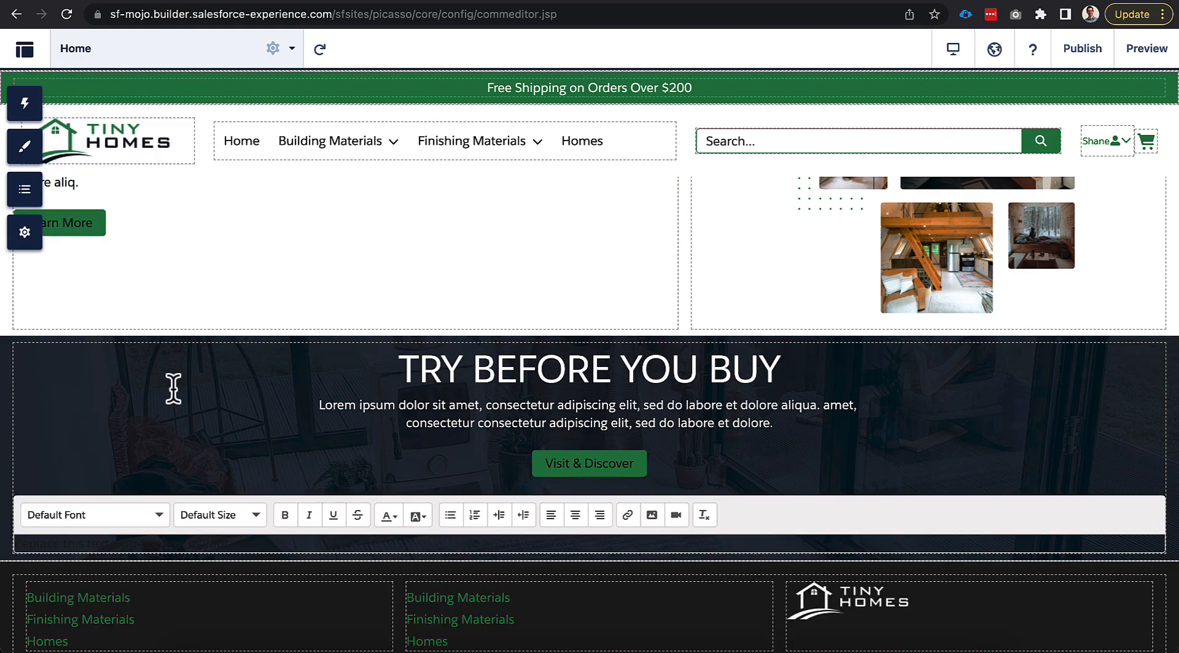
pyautogui.tripleClick(163, 549)
pyautogui.press('BackSpace')
pyautogui.click(269, 468)
pyautogui.click(559, 516)
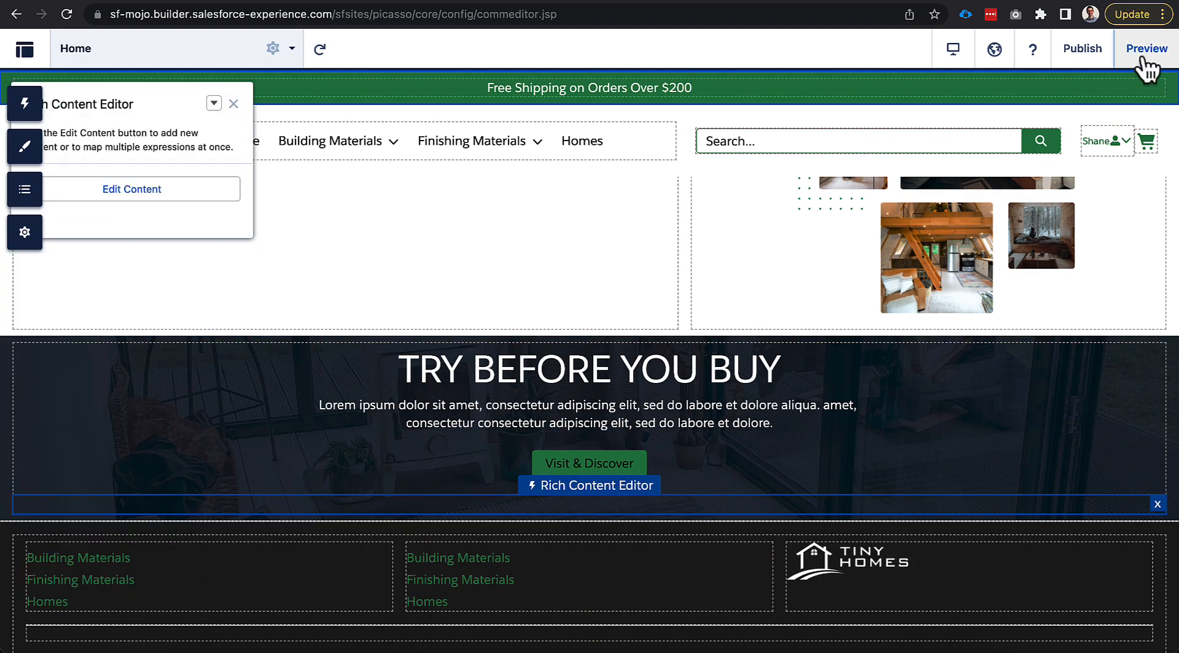
pyautogui.click(1146, 48)
pyautogui.click(1157, 56)
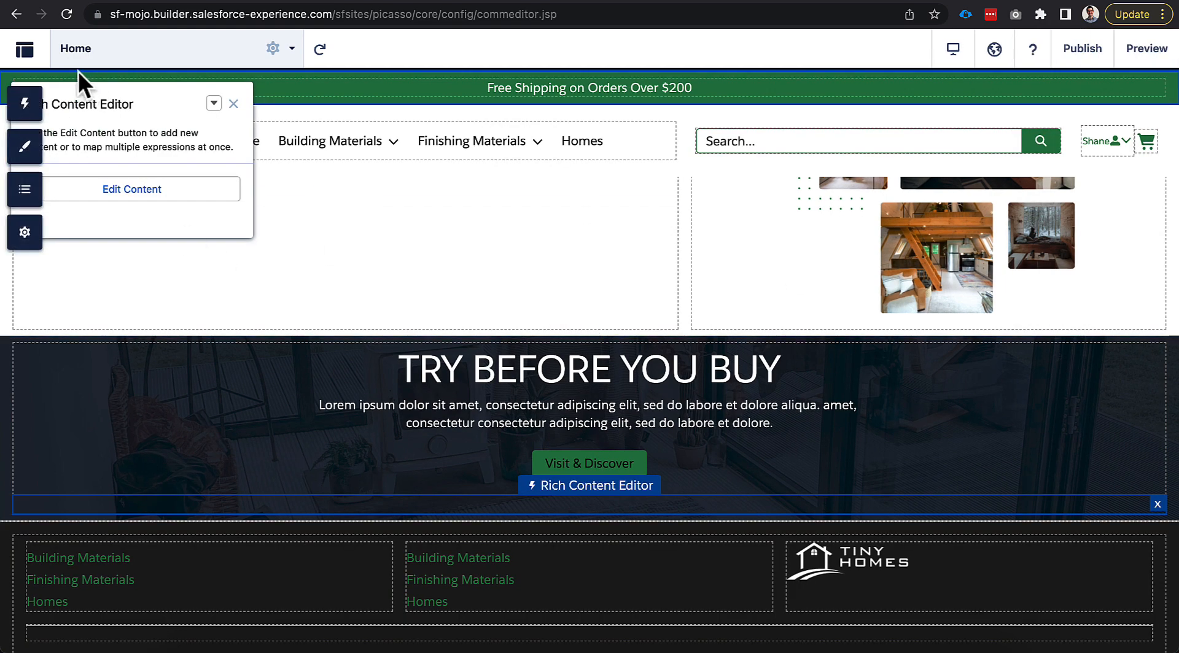
# Step: Add a Rich Content Editor above the TRY BEFORE YOU BUY heading and clear its placeholder text
pyautogui.click(34, 120)
pyautogui.moveTo(108, 371); pyautogui.dragTo(339, 354)
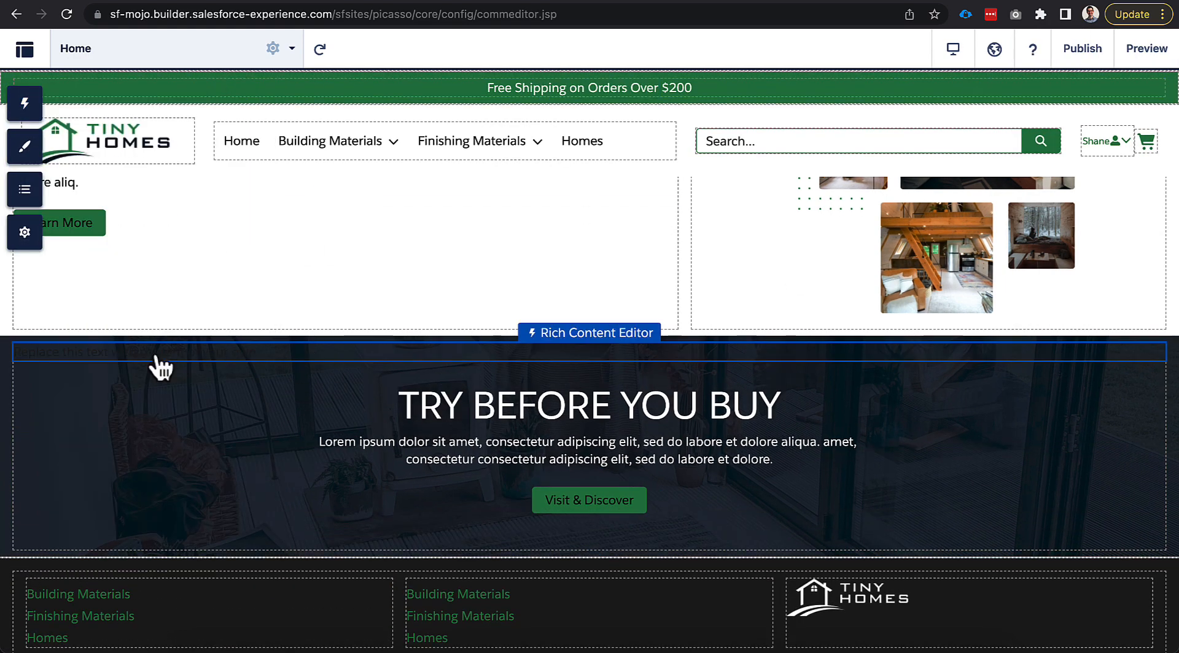
pyautogui.click(156, 357)
pyautogui.click(195, 187)
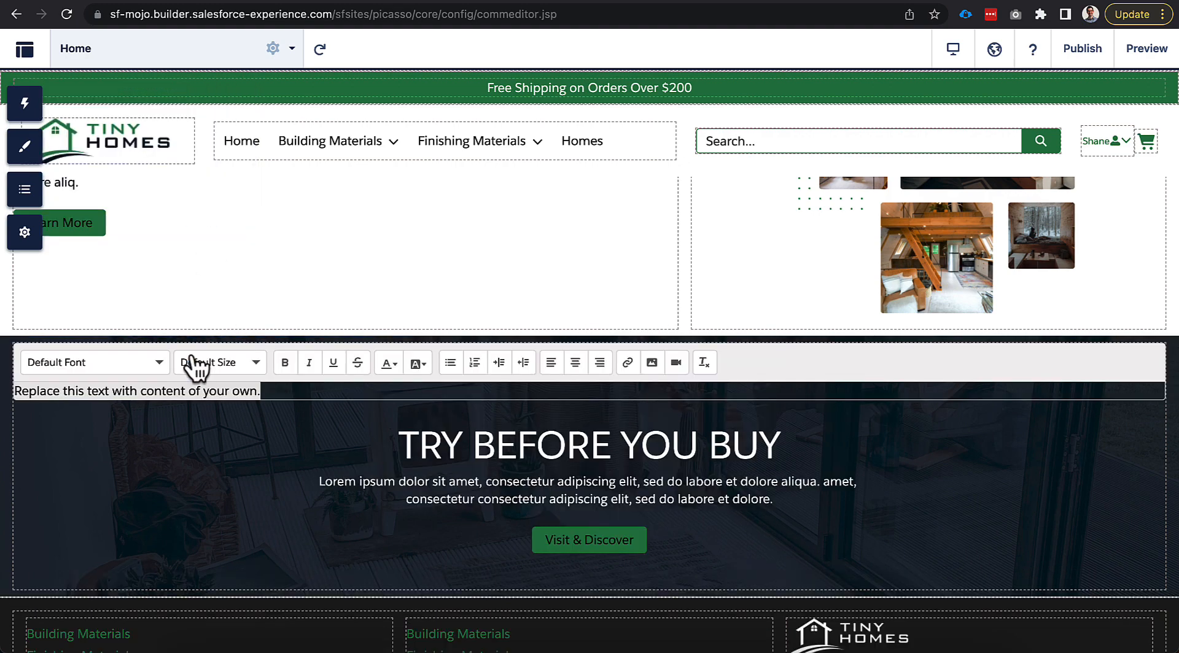
pyautogui.click(403, 362)
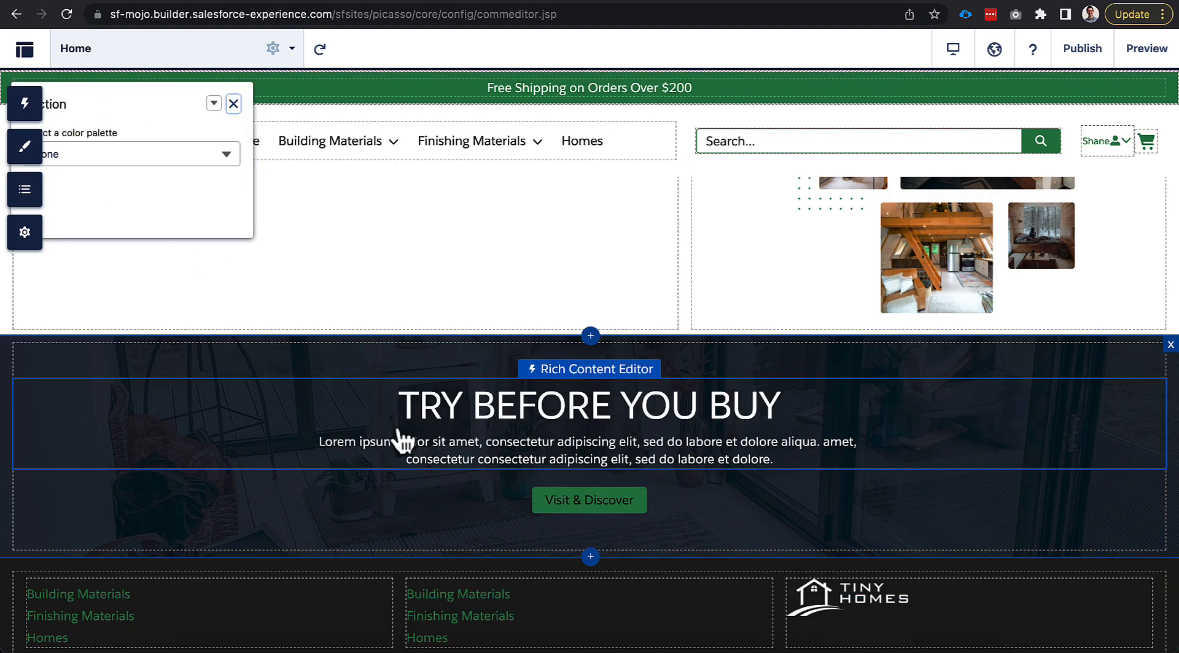
# Step: Preview the TRY BEFORE YOU BUY section on the home page and return to the builder
pyautogui.click(1136, 49)
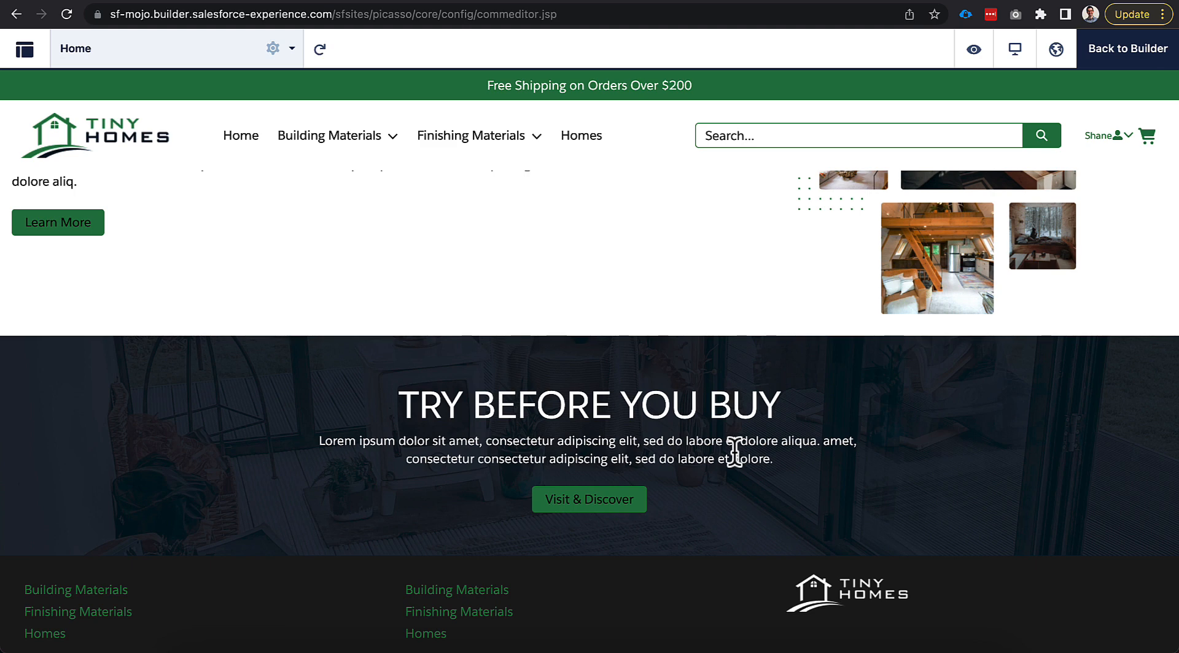
pyautogui.scroll(-1, 732, 466)
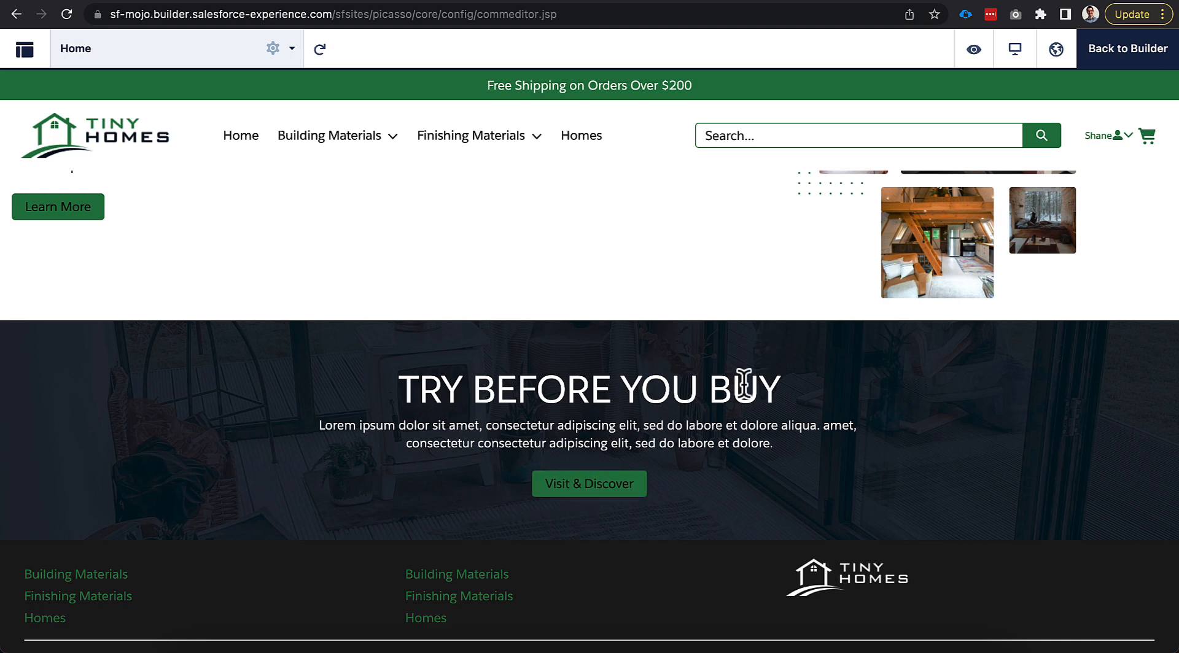
pyautogui.click(1109, 62)
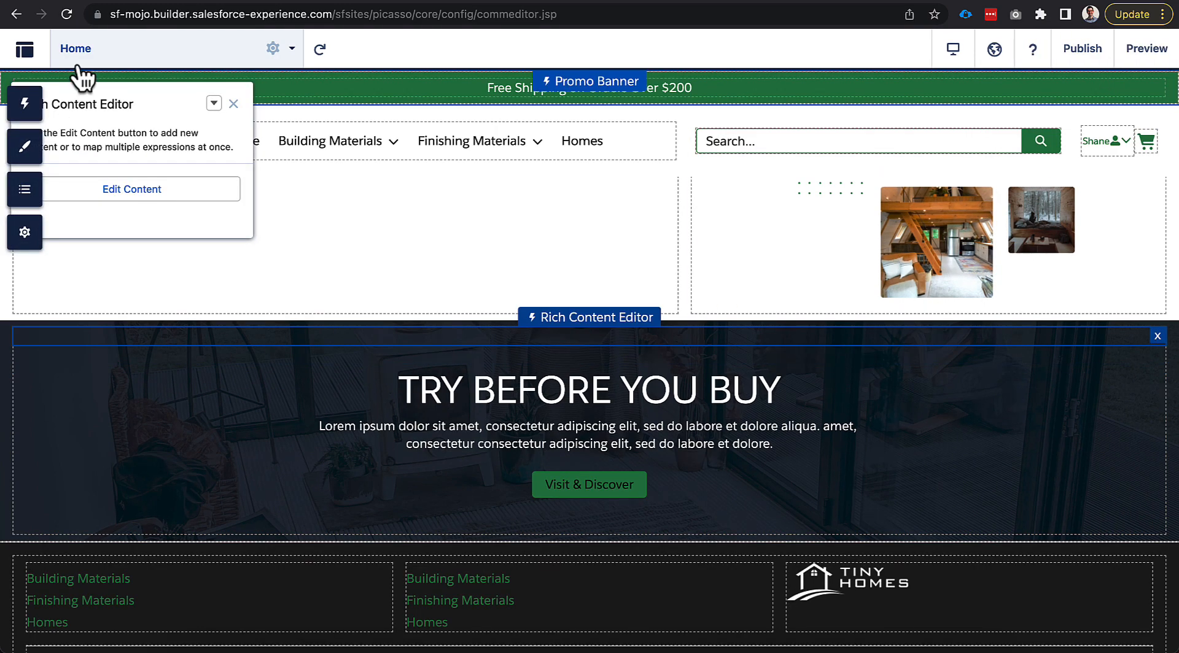
# Step: Add a section between the TRY BEFORE YOU BUY banner and the footer, and give it a two-column layout
pyautogui.click(26, 105)
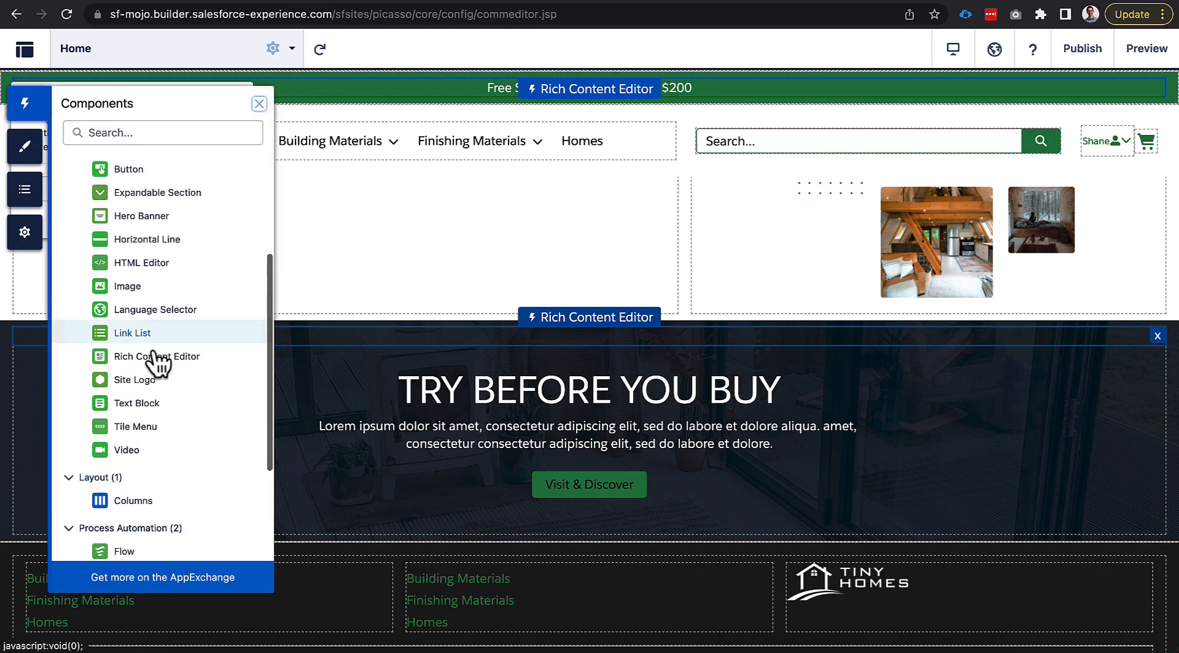
pyautogui.scroll(3, 158, 364)
pyautogui.scroll(-1, 392, 410)
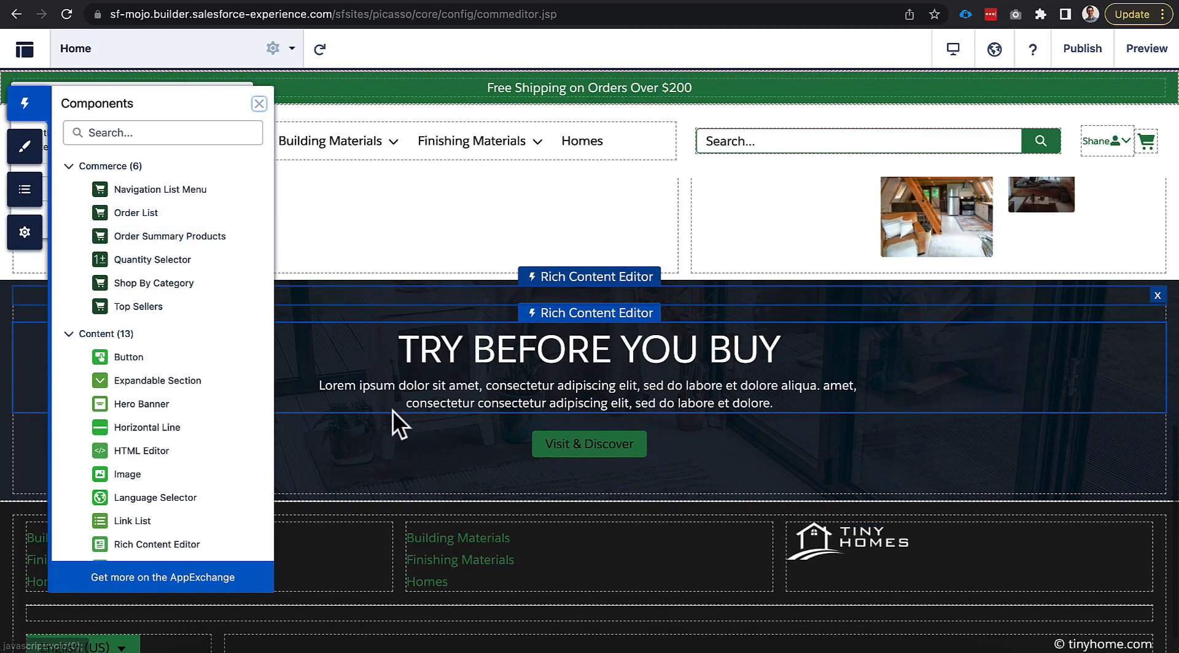
pyautogui.scroll(1, 393, 410)
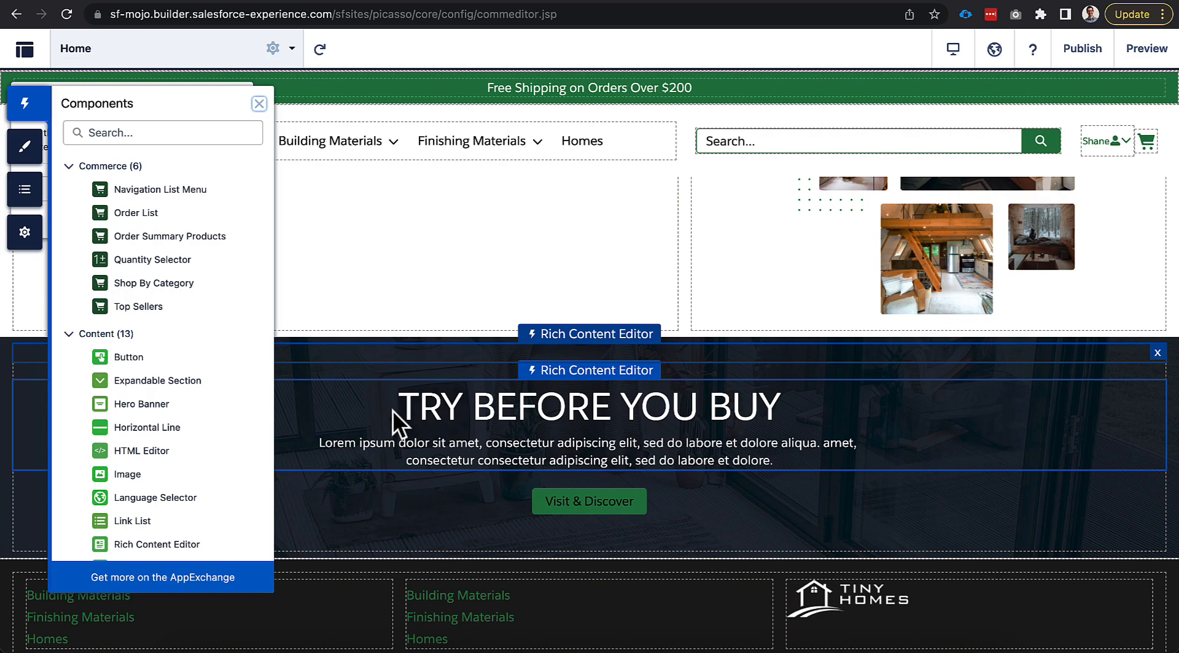
pyautogui.scroll(4, 550, 381)
pyautogui.scroll(3, 640, 355)
pyautogui.scroll(-8, 573, 422)
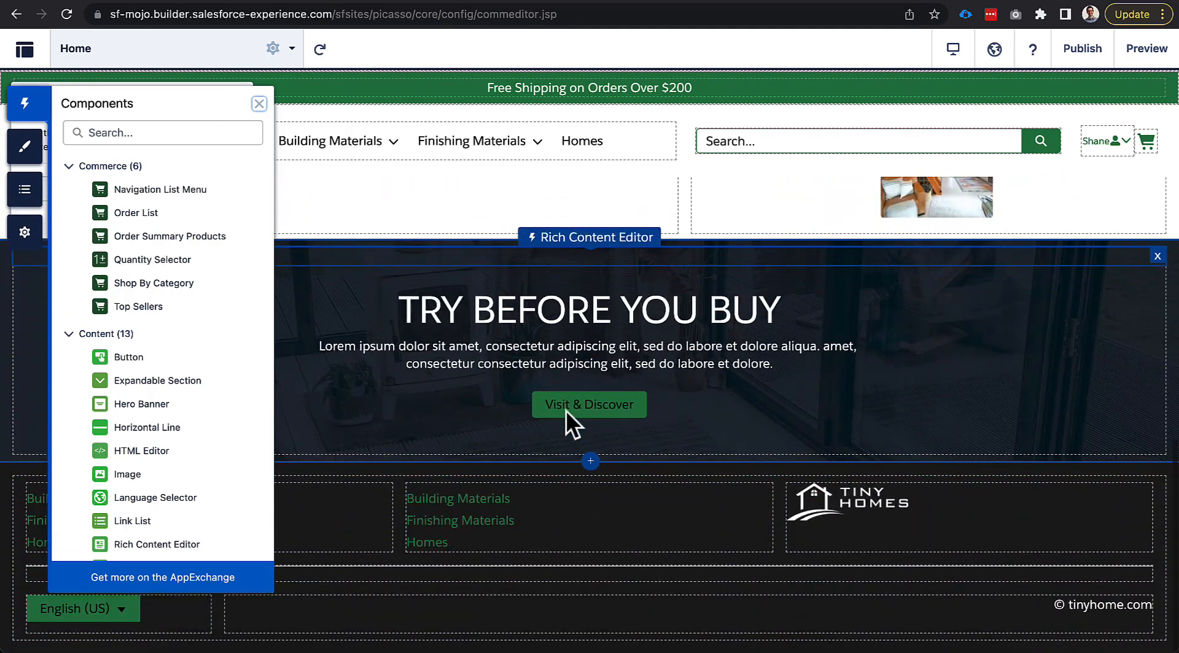
pyautogui.click(589, 461)
pyautogui.click(537, 502)
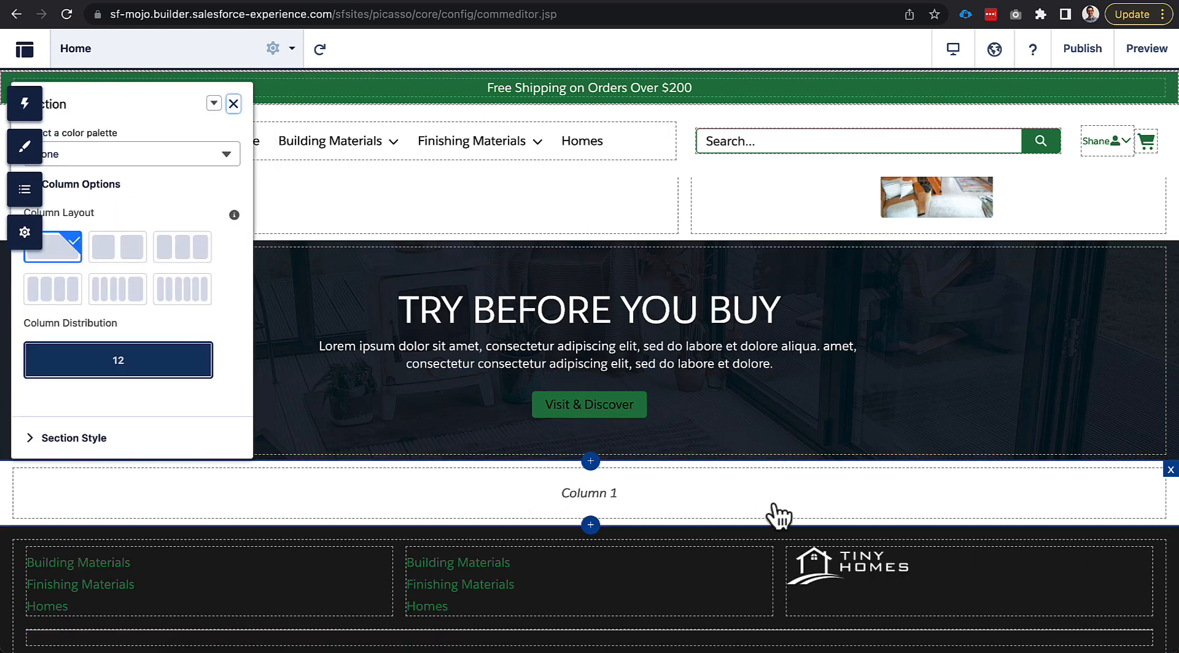
pyautogui.click(105, 245)
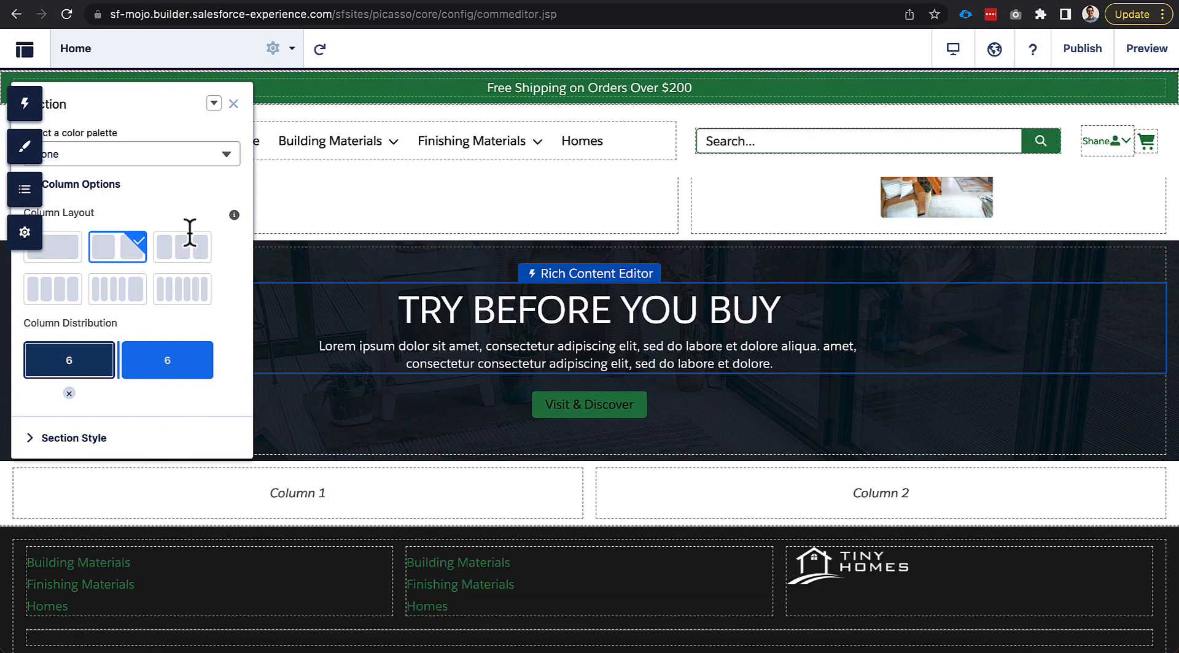
# Step: Place an Order List component in Column 1 and a Top Sellers component in Column 2 of the new section
pyautogui.click(25, 105)
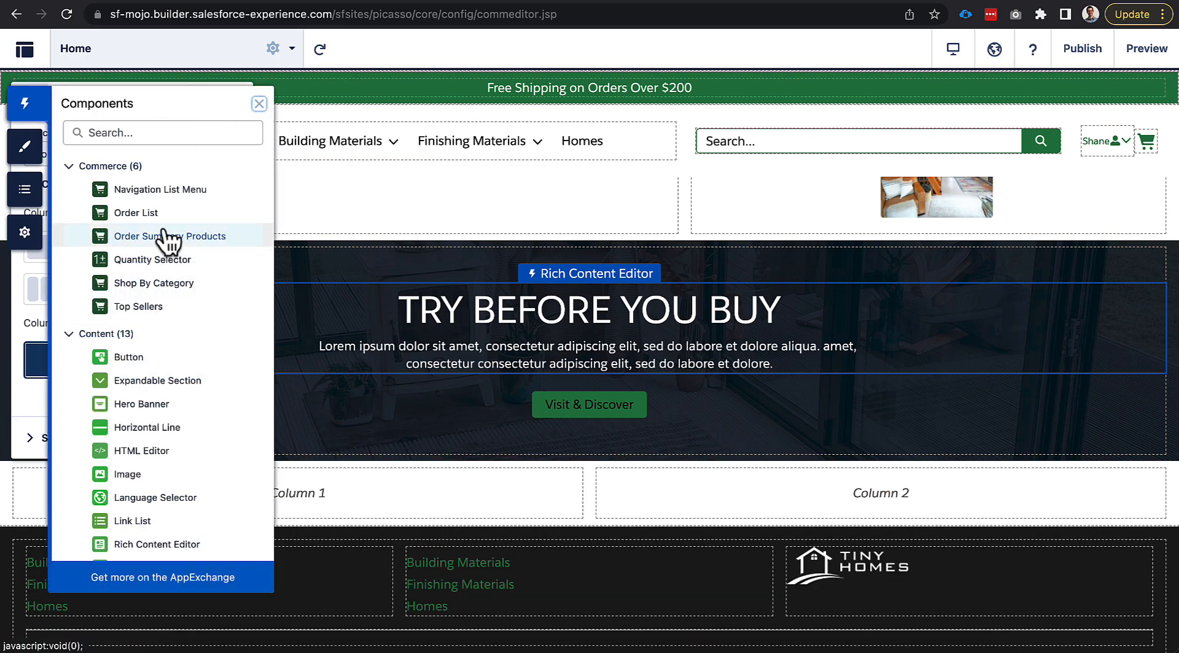
pyautogui.moveTo(199, 211); pyautogui.dragTo(360, 484)
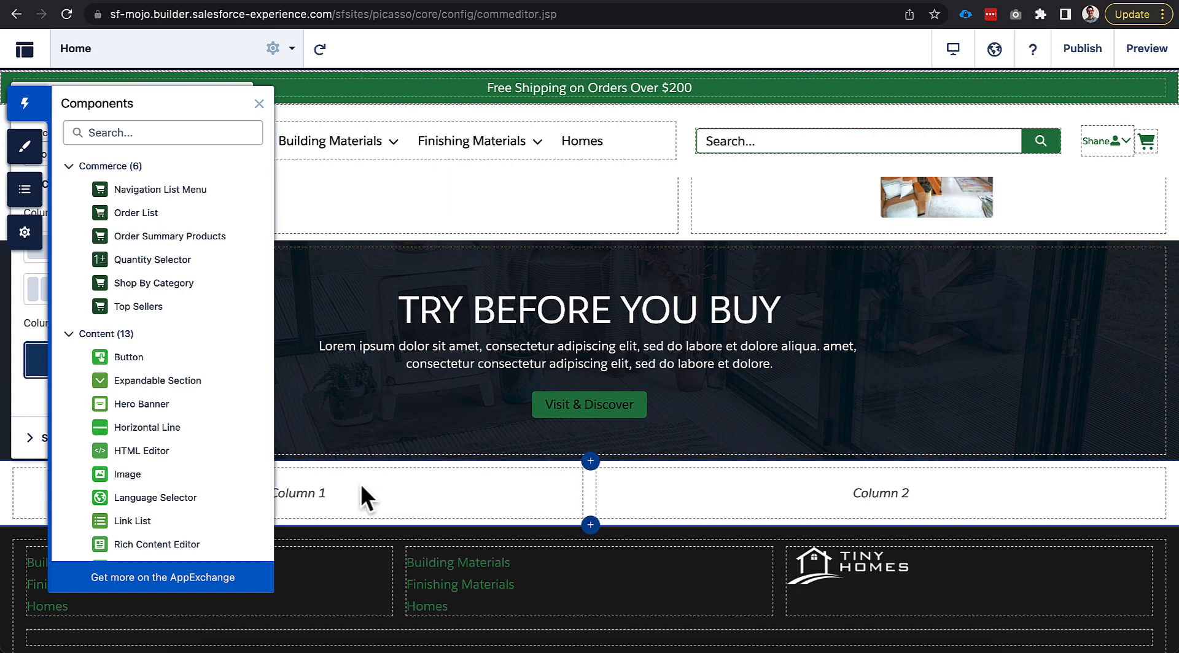
pyautogui.click(25, 106)
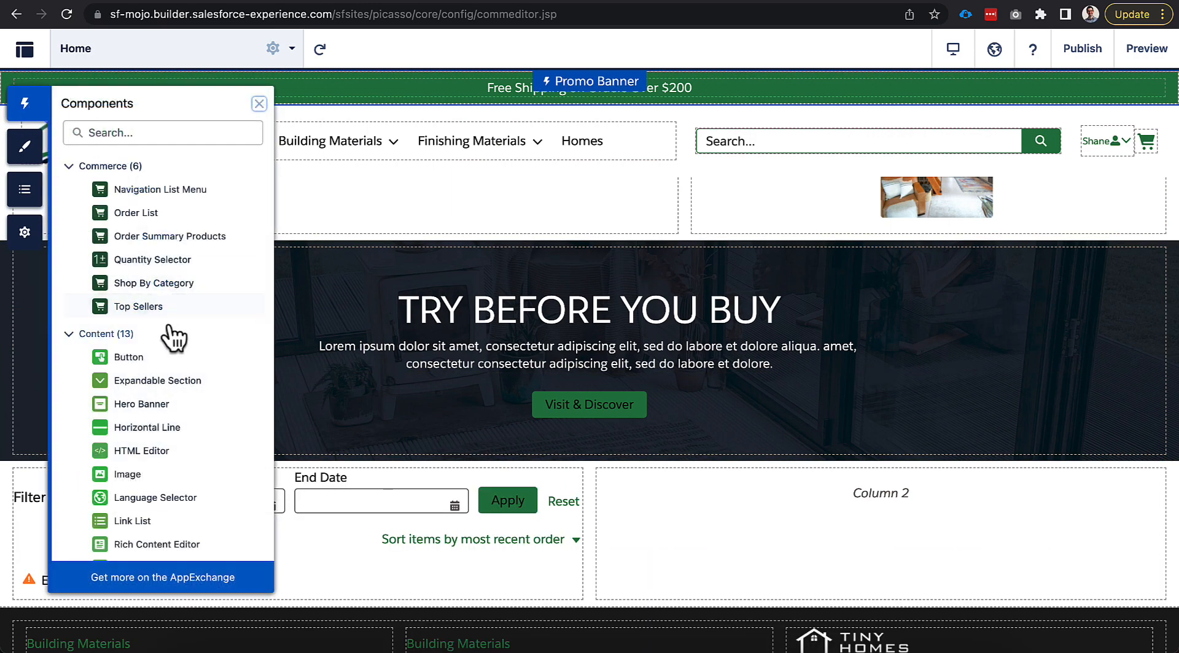
pyautogui.moveTo(175, 308); pyautogui.dragTo(702, 492)
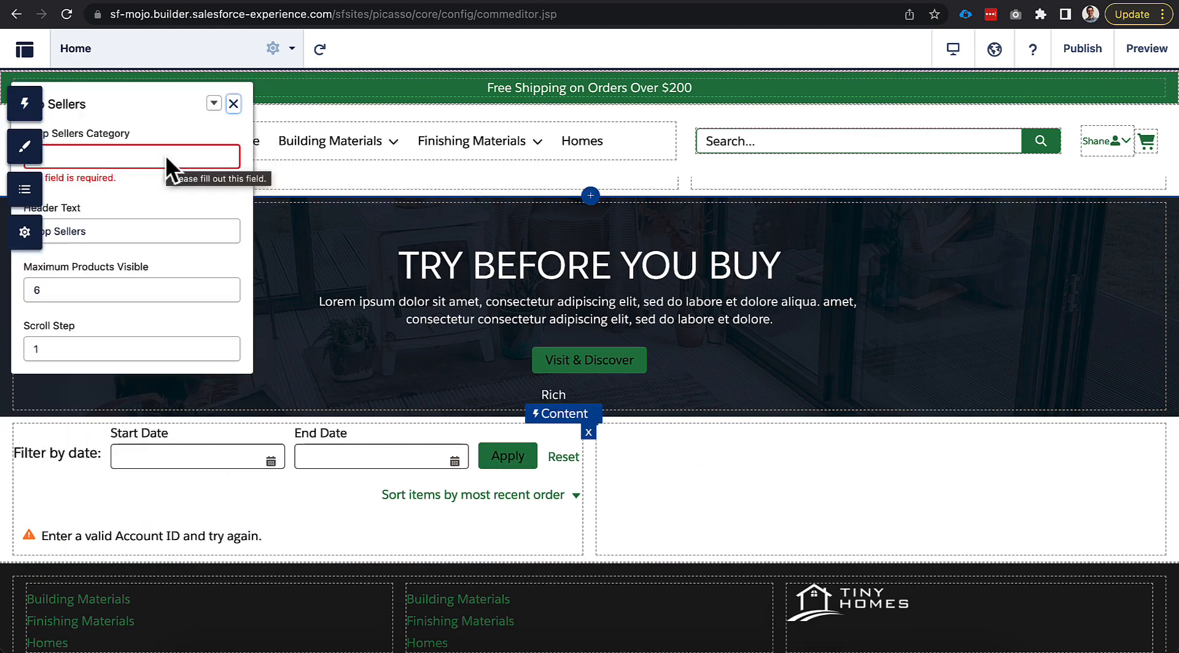
# Step: Switch to the Commerce app and copy the Building Materials category's record ID from the Tiny Homes (LWR) - B2B Catalog
pyautogui.moveTo(166, 102); pyautogui.dragTo(1035, 122)
pyautogui.click(904, 177)
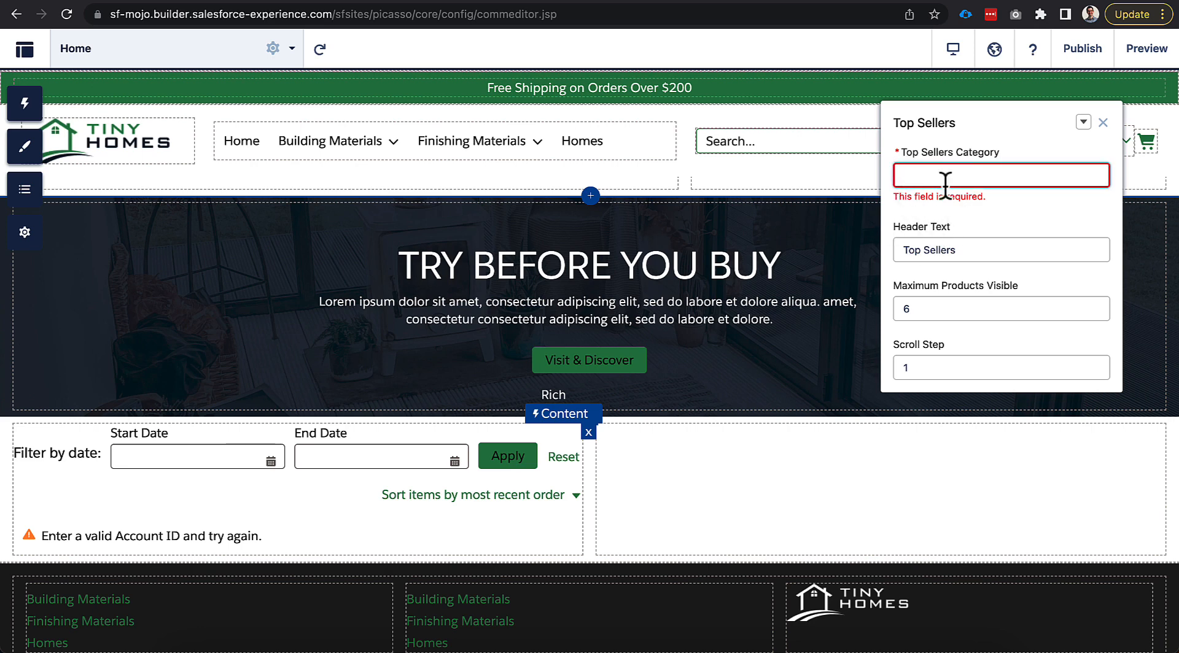
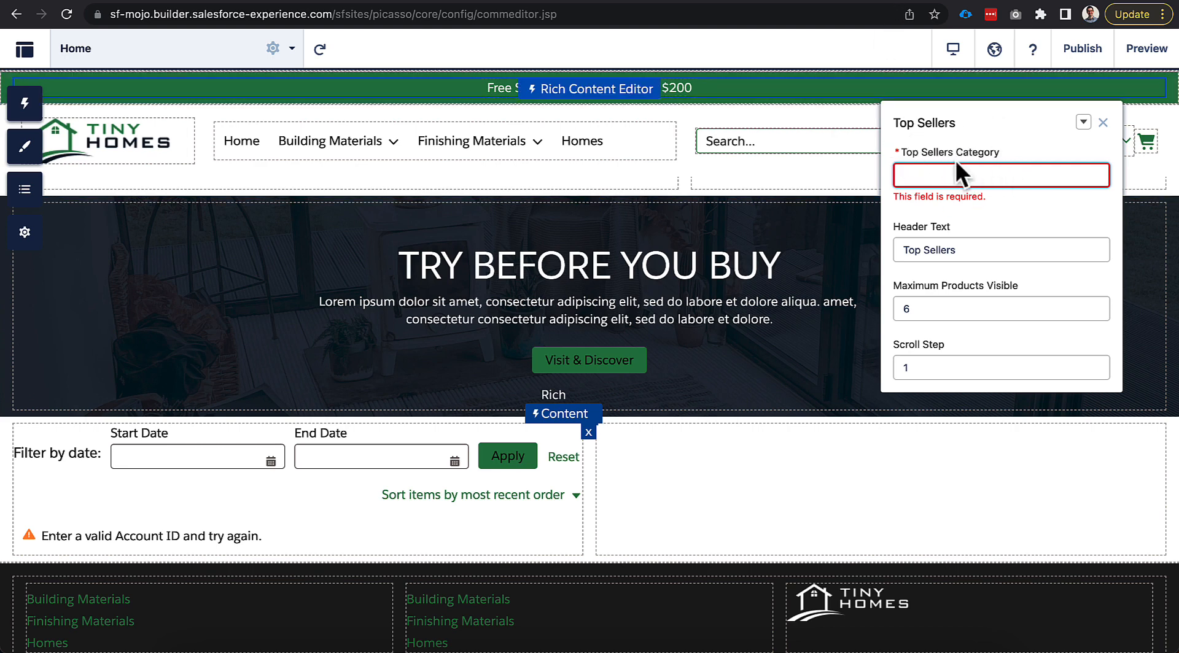
pyautogui.click(898, 0)
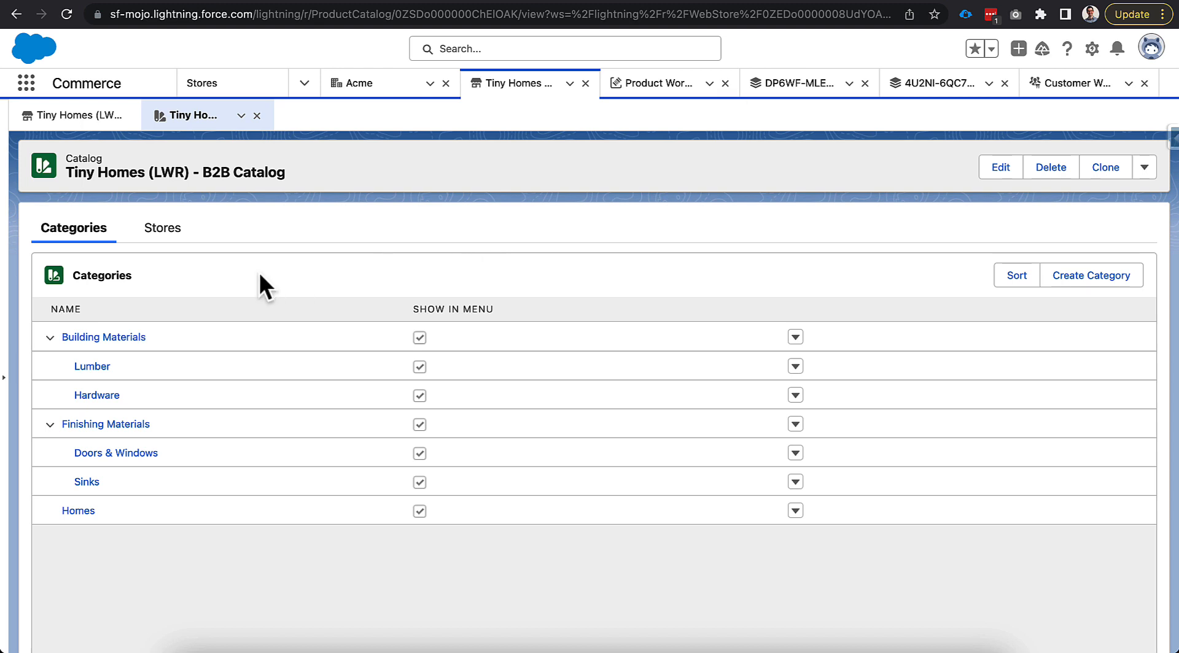
pyautogui.click(110, 341)
pyautogui.doubleClick(493, 14)
pyautogui.hotkey('ctrl', 'c')
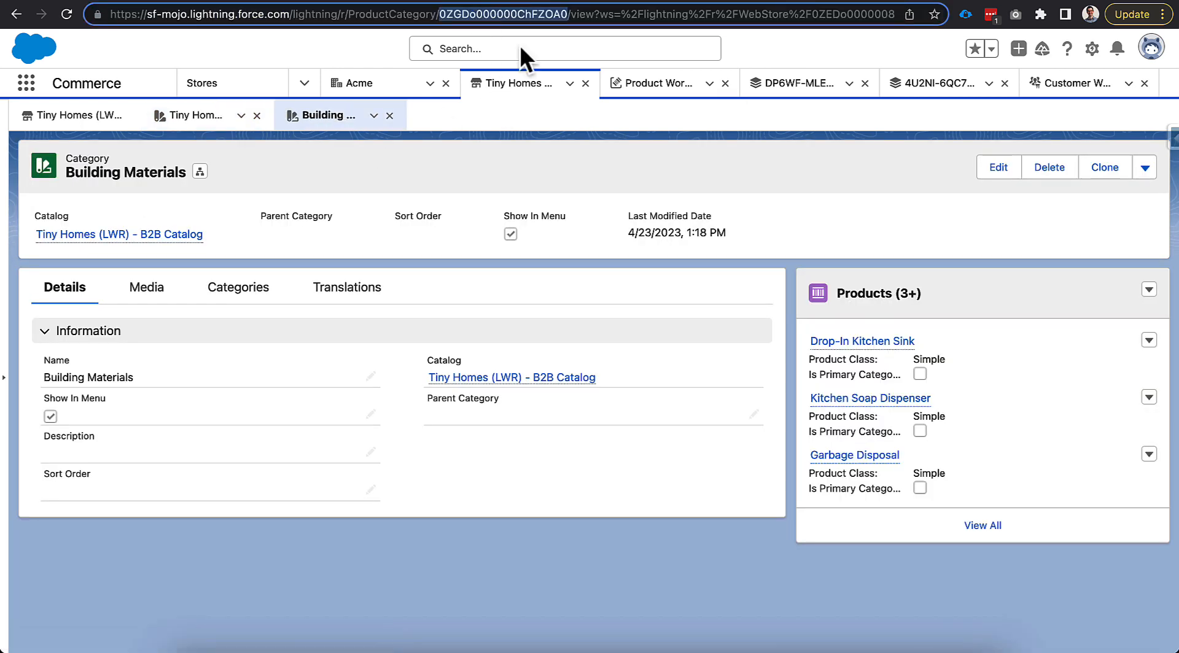
# Step: Switch back to Experience Builder and set the Top Sellers Category to the copied ID 0ZGDo000000ChFZOA0
pyautogui.click(1040, 0)
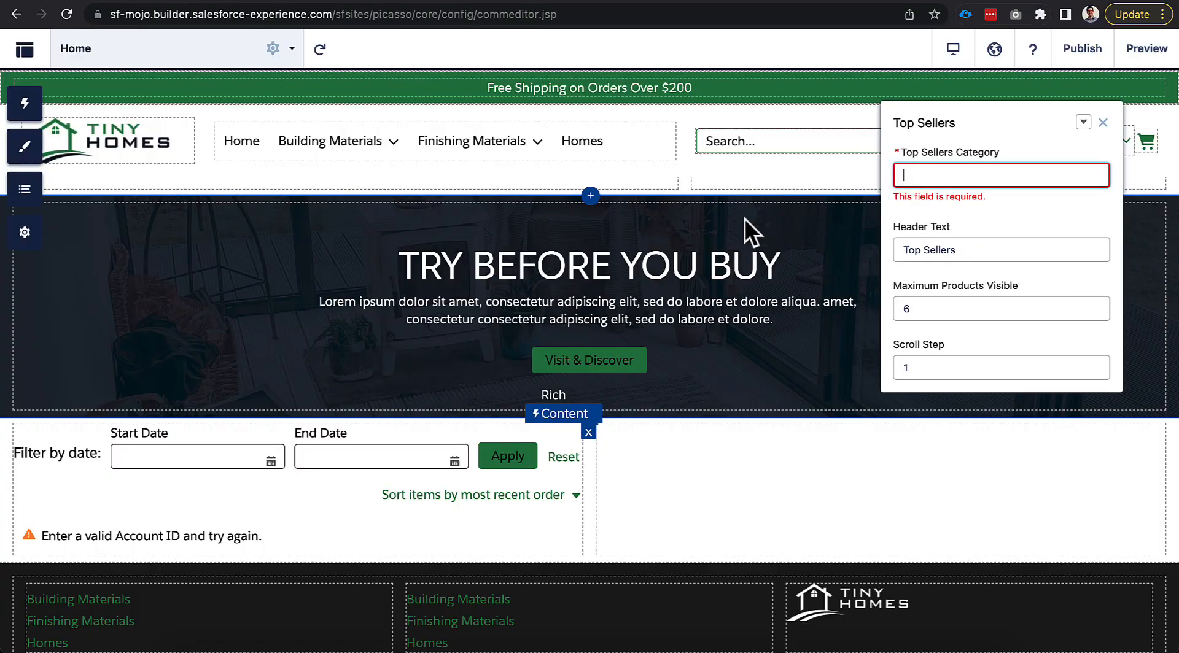
pyautogui.click(954, 167)
pyautogui.hotkey('ctrl', 'v')
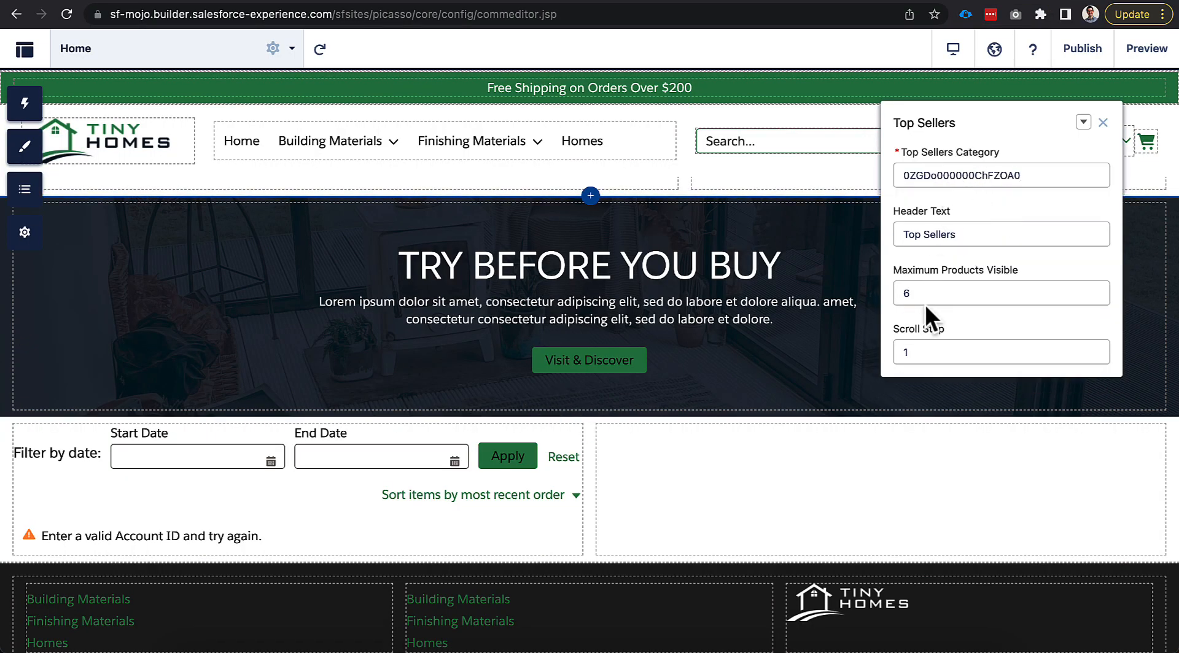
pyautogui.click(1103, 122)
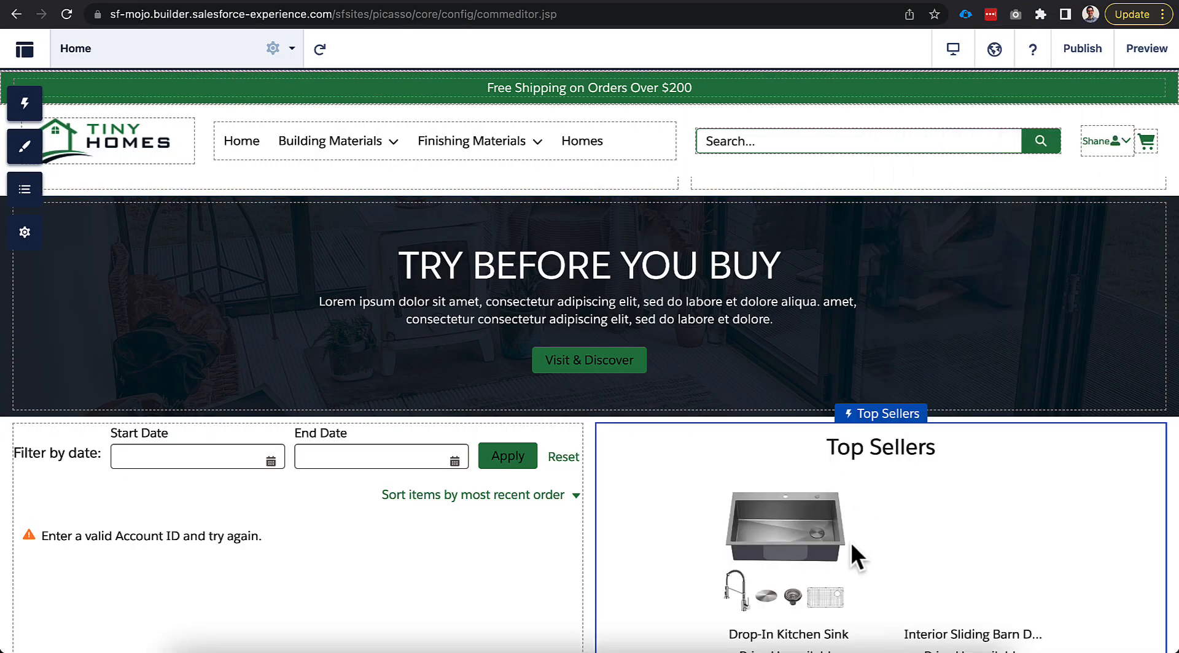
# Step: Set the Top Sellers component's maximum visible products to 4 and open the Order List component's properties
pyautogui.scroll(-5, 886, 440)
pyautogui.scroll(-3, 885, 374)
pyautogui.scroll(7, 885, 377)
pyautogui.click(886, 386)
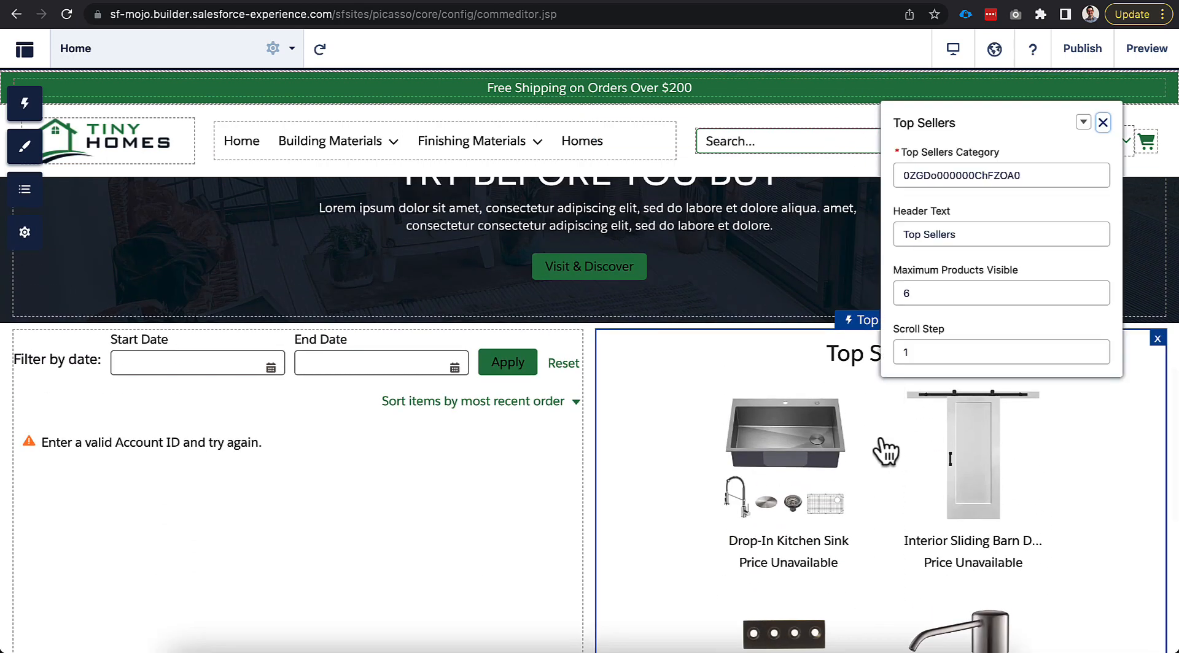
pyautogui.scroll(-5, 886, 453)
pyautogui.doubleClick(929, 293)
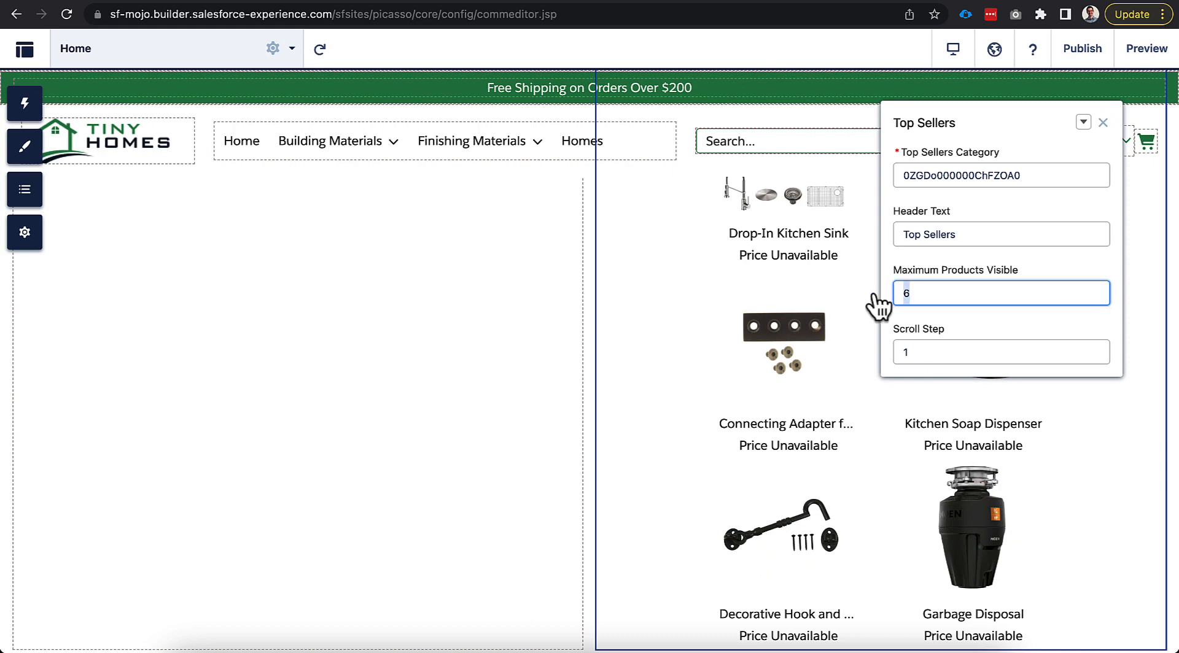
pyautogui.write('4')
pyautogui.click(939, 318)
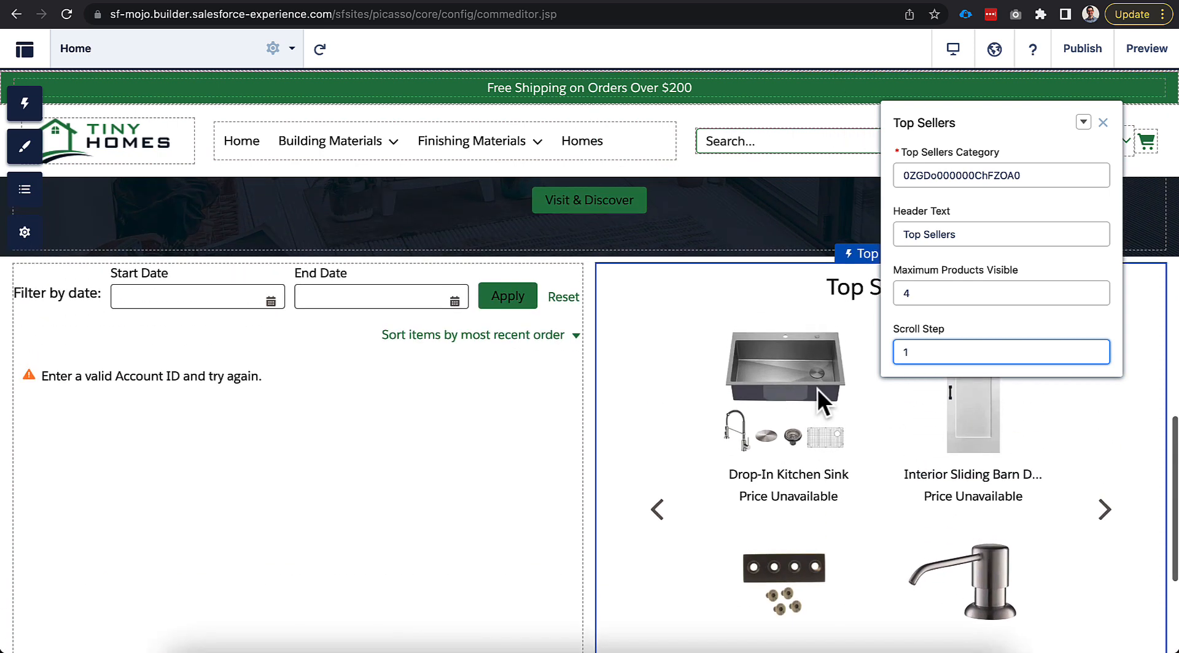
pyautogui.click(550, 449)
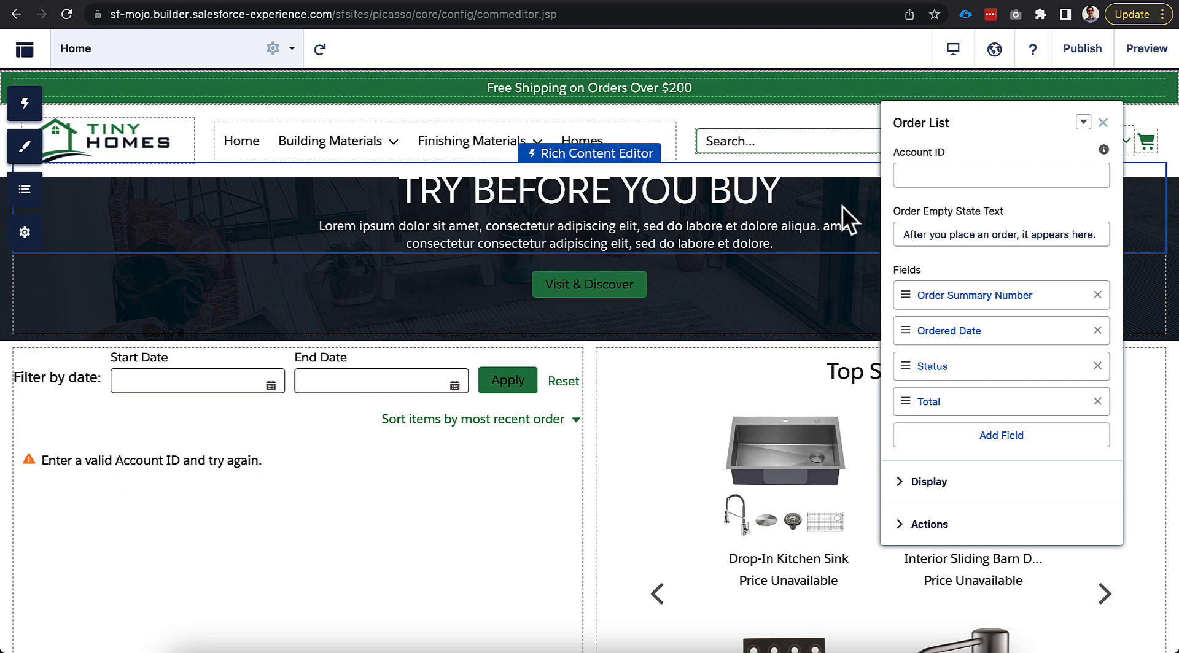
# Step: Copy the Acme account's record ID from the Commerce app and set it as the Order List component's Account ID in Experience Builder
pyautogui.moveTo(1104, 150)
pyautogui.click(877, 0)
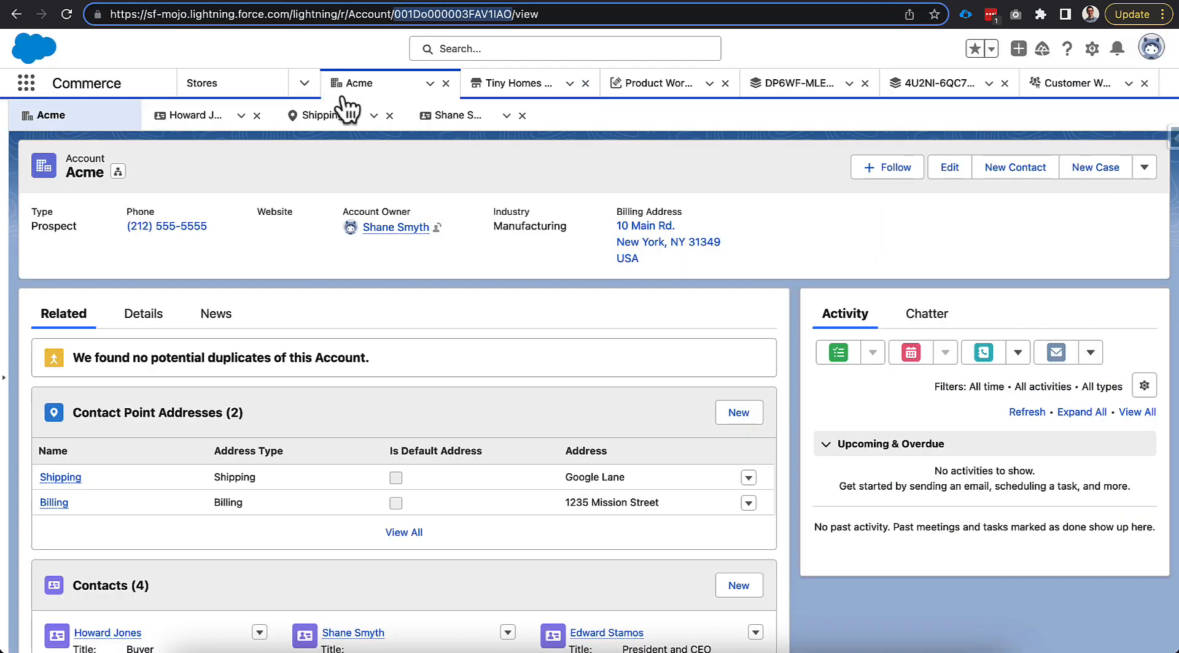
pyautogui.click(1041, 2)
pyautogui.click(952, 177)
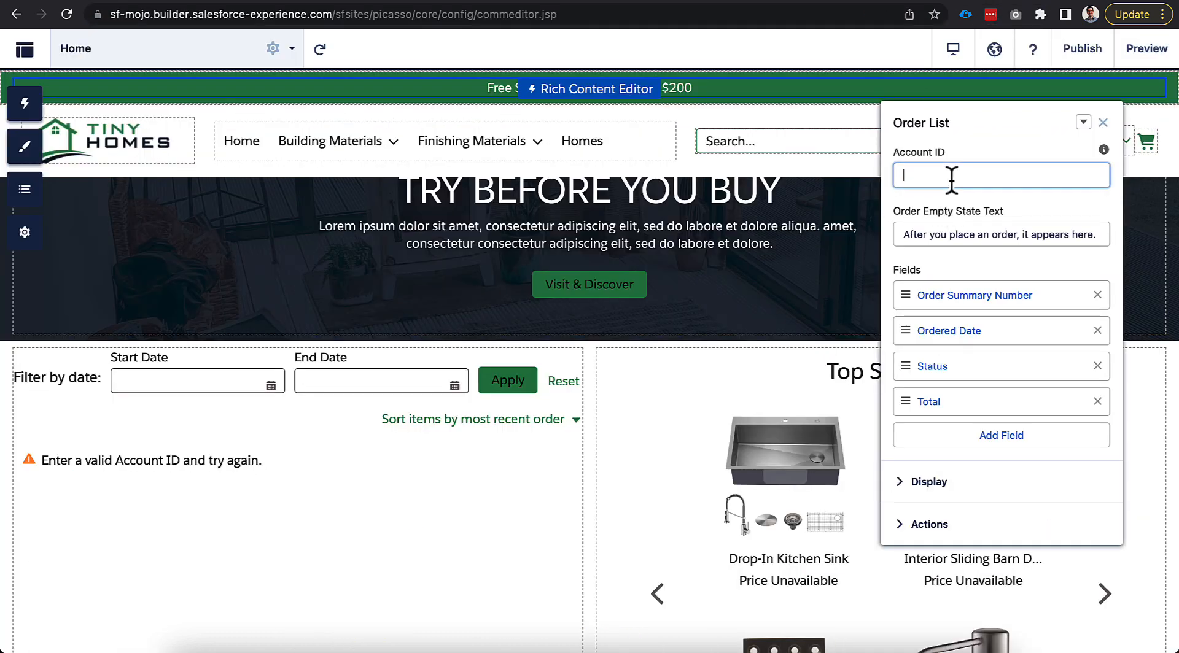
pyautogui.write('001Do000003FAV1IAO')
pyautogui.click(961, 200)
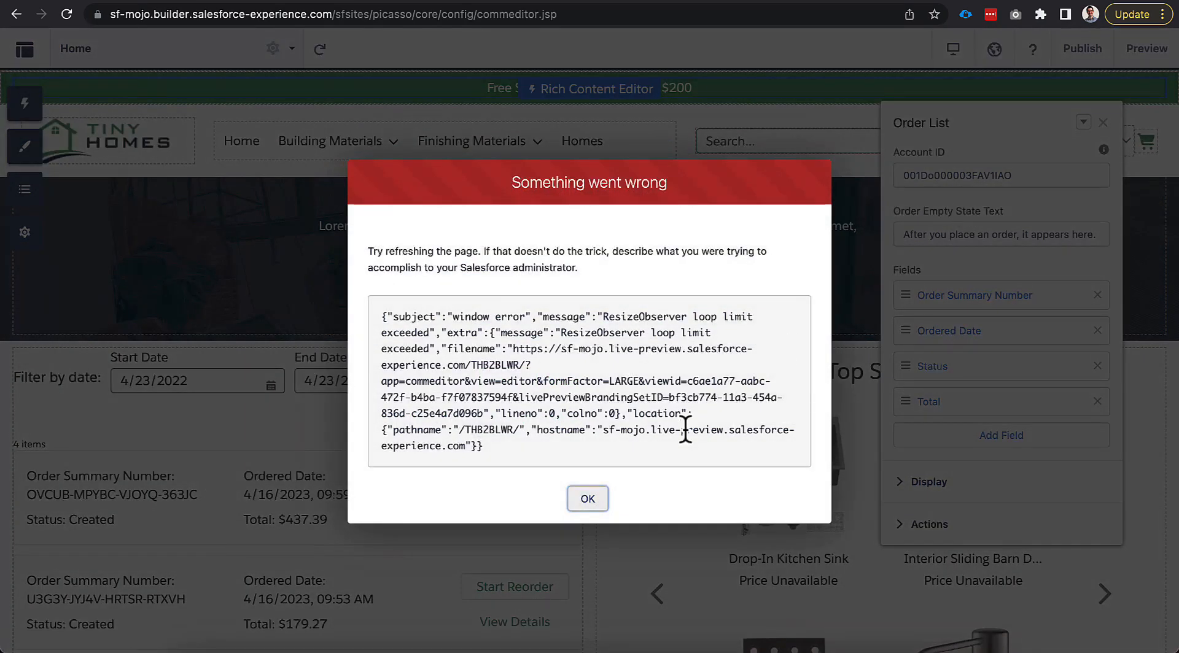
pyautogui.click(585, 501)
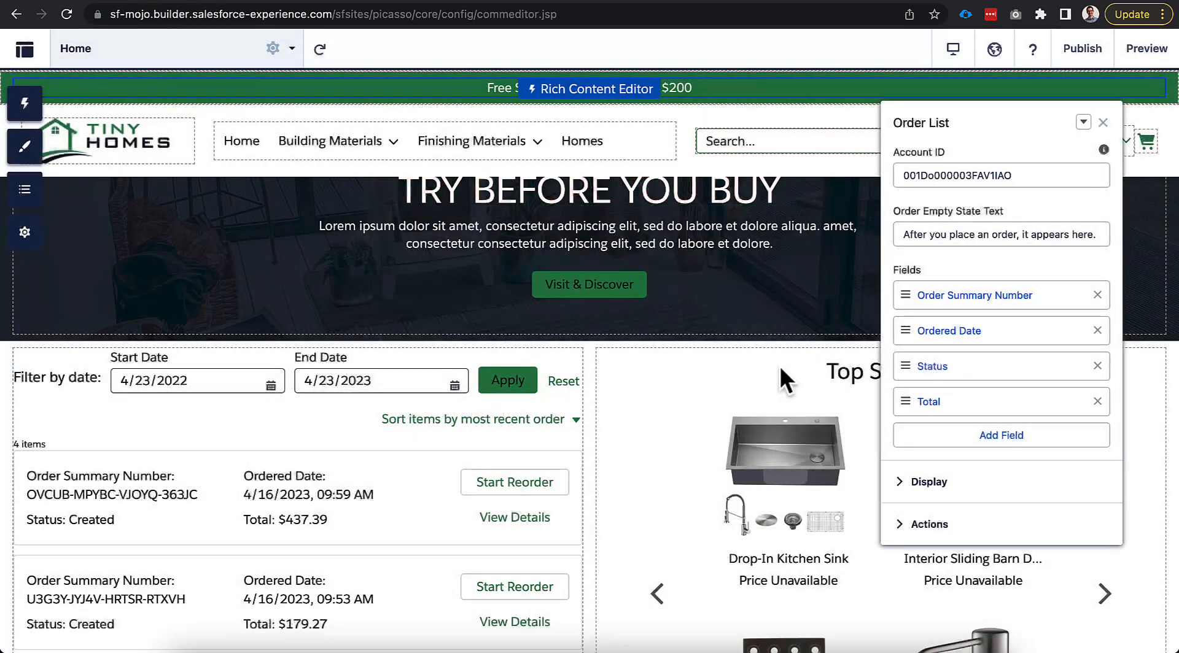
# Step: Review the order entries, date filter and sort control of the Order List component alongside the Top Sellers products
pyautogui.scroll(-4, 580, 377)
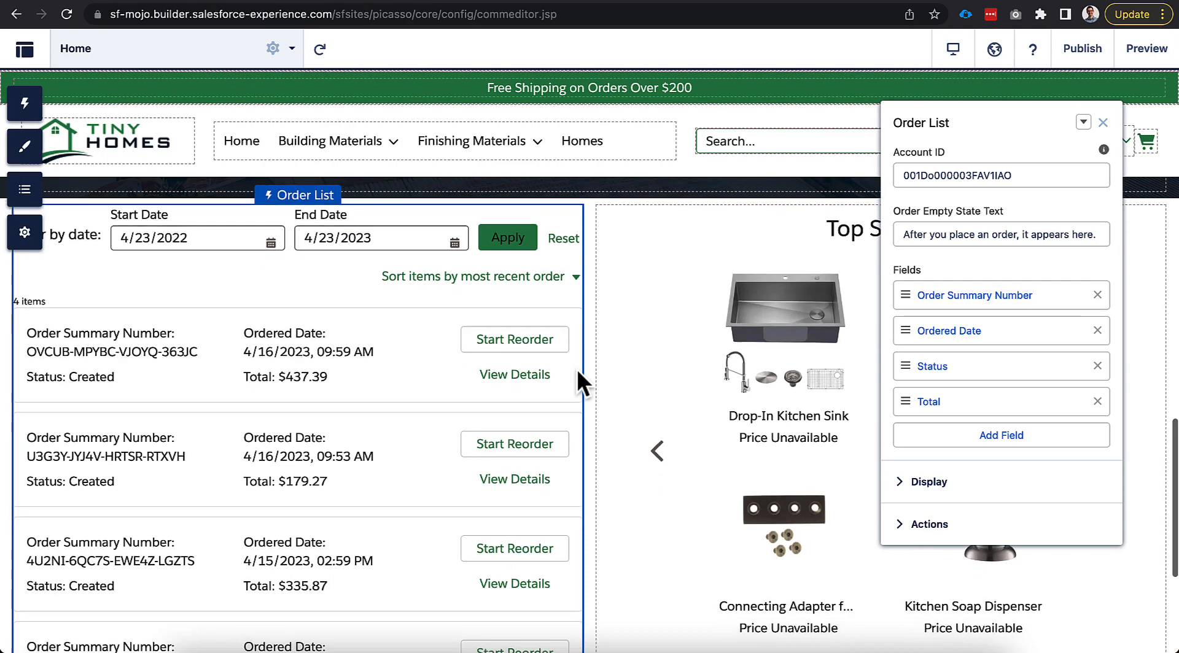
pyautogui.scroll(1, 577, 371)
pyautogui.scroll(-1, 578, 371)
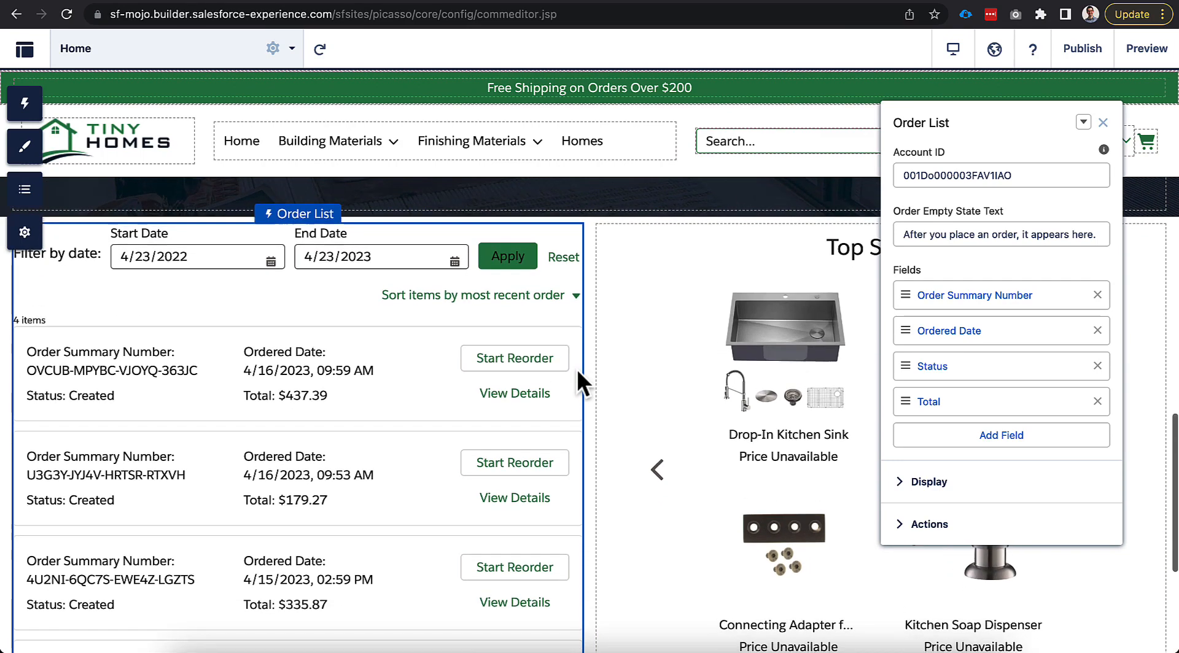
pyautogui.scroll(-2, 577, 371)
pyautogui.scroll(2, 577, 371)
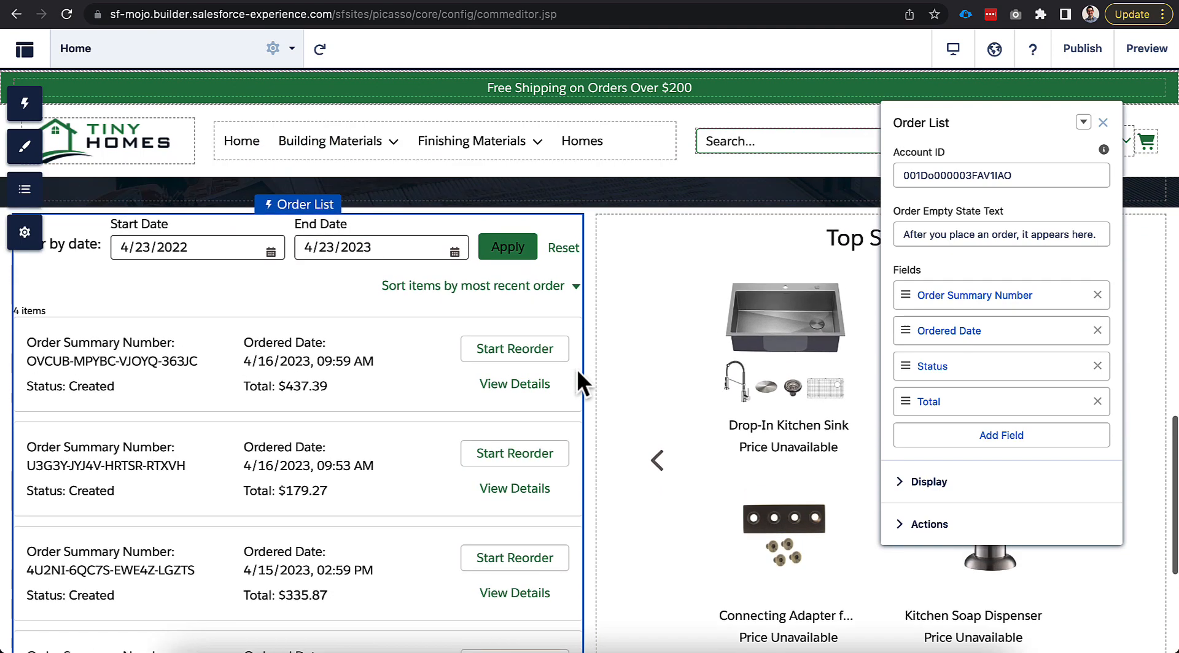
pyautogui.scroll(-1, 462, 382)
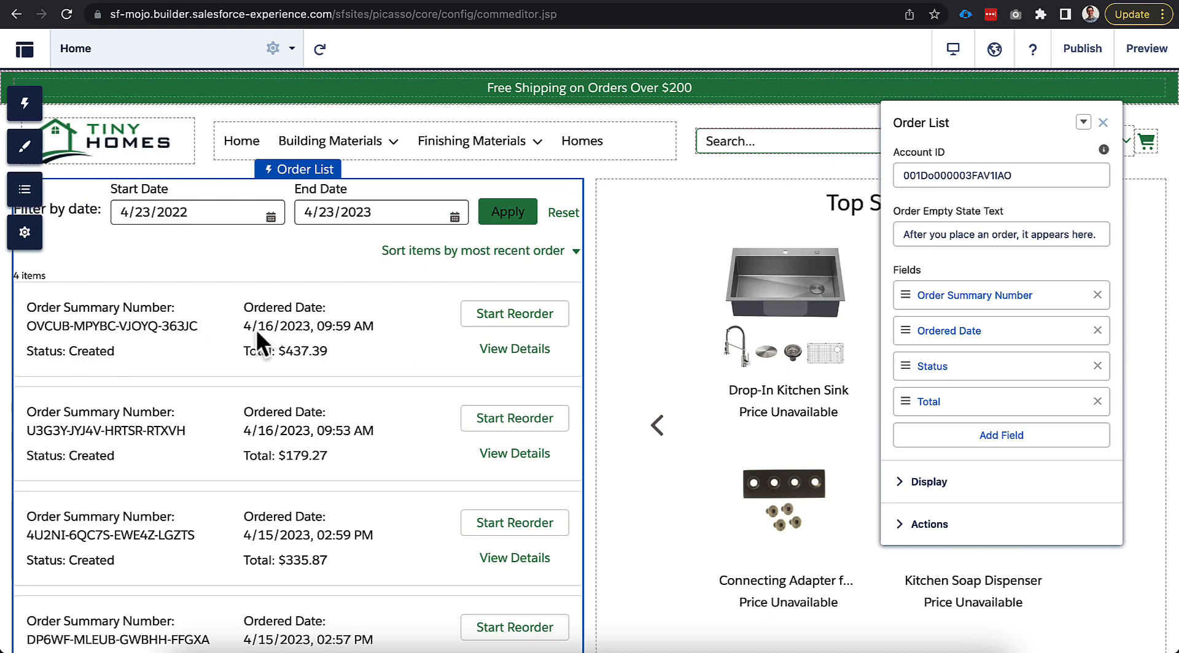
pyautogui.scroll(-1, 440, 352)
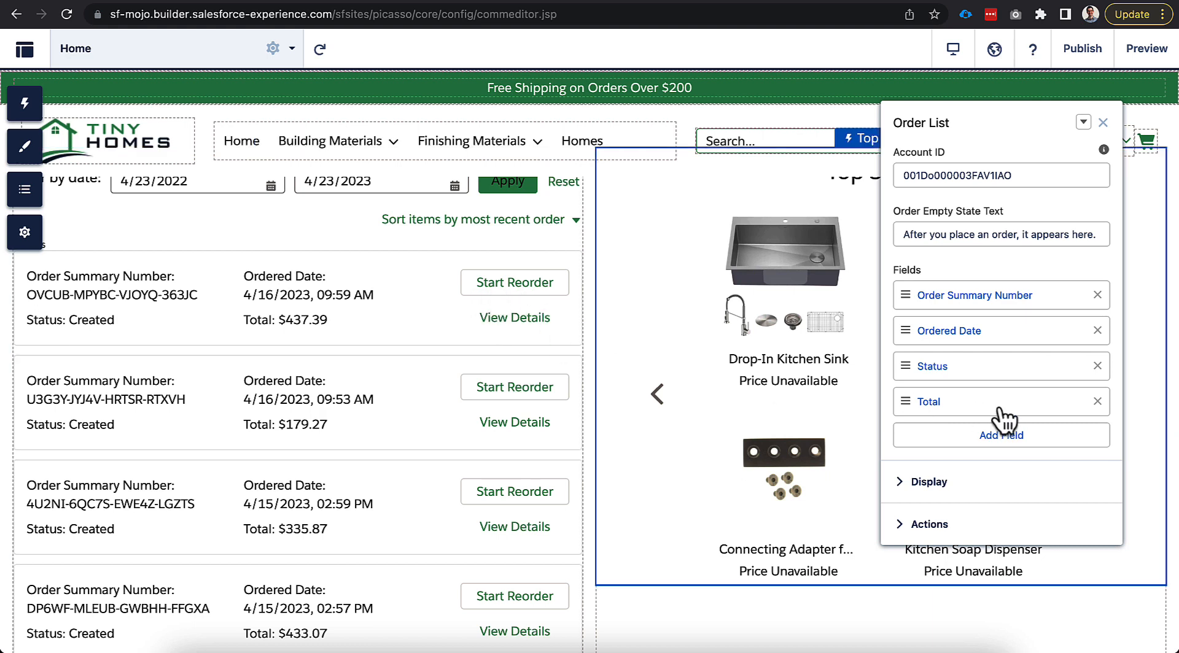
# Step: Examine the Order List component's Display and Actions settings
pyautogui.click(930, 483)
pyautogui.scroll(-1, 1001, 491)
pyautogui.scroll(-5, 1001, 491)
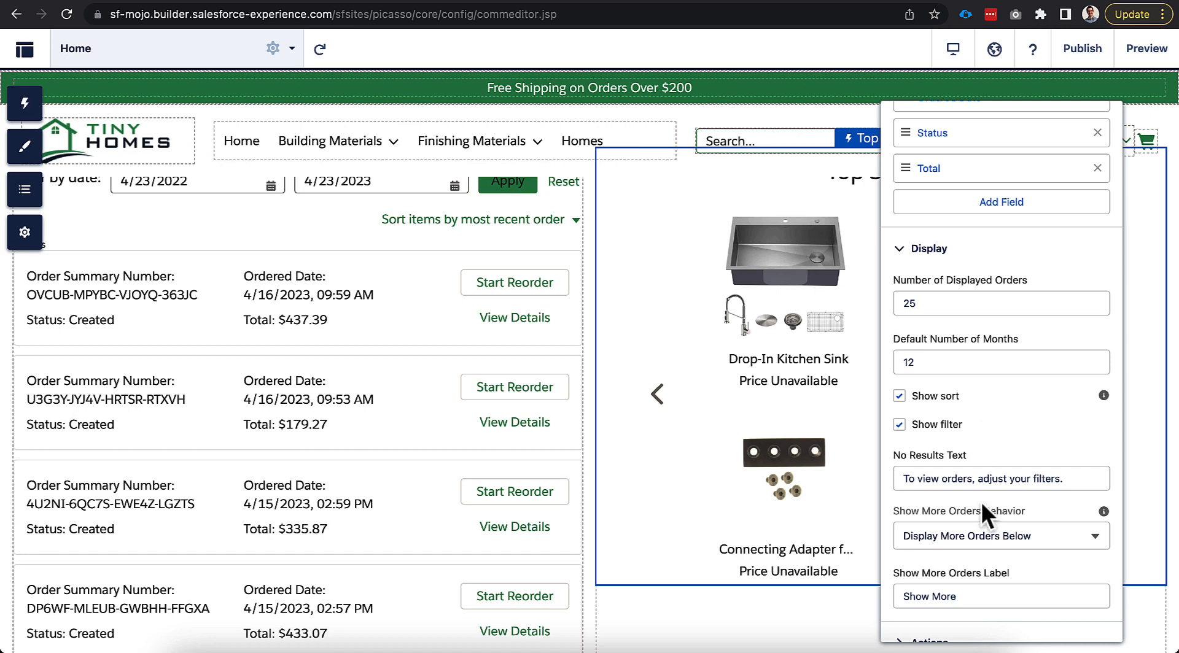
pyautogui.scroll(-1, 982, 502)
pyautogui.click(924, 621)
pyautogui.scroll(-5, 983, 529)
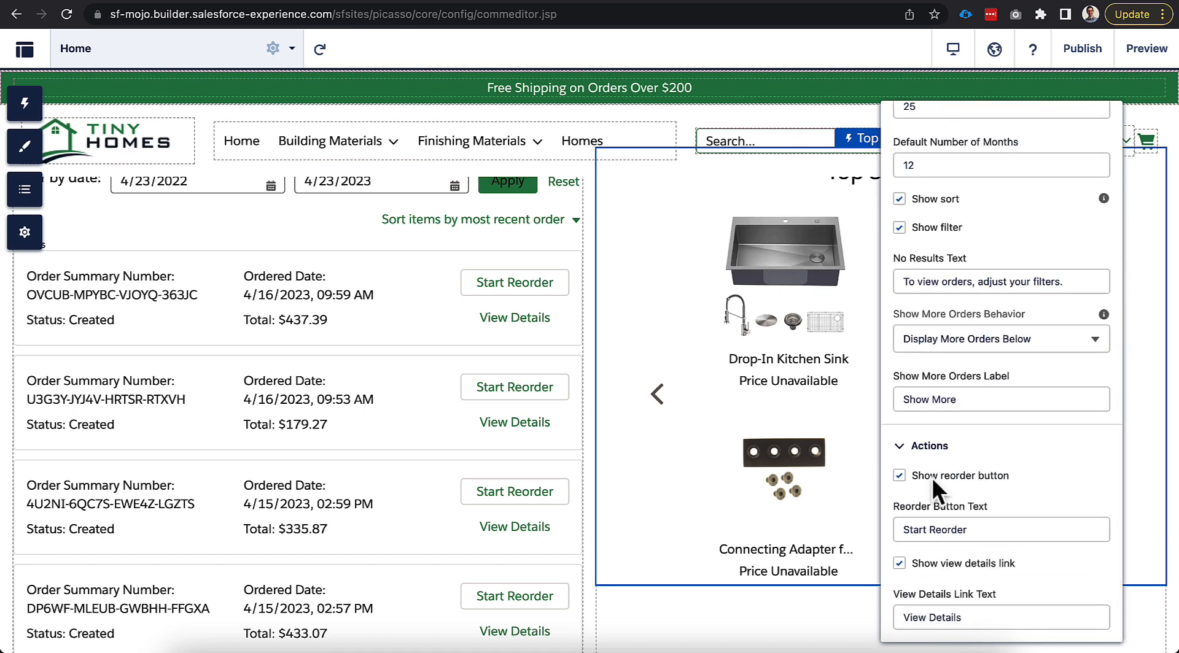
pyautogui.scroll(10, 972, 485)
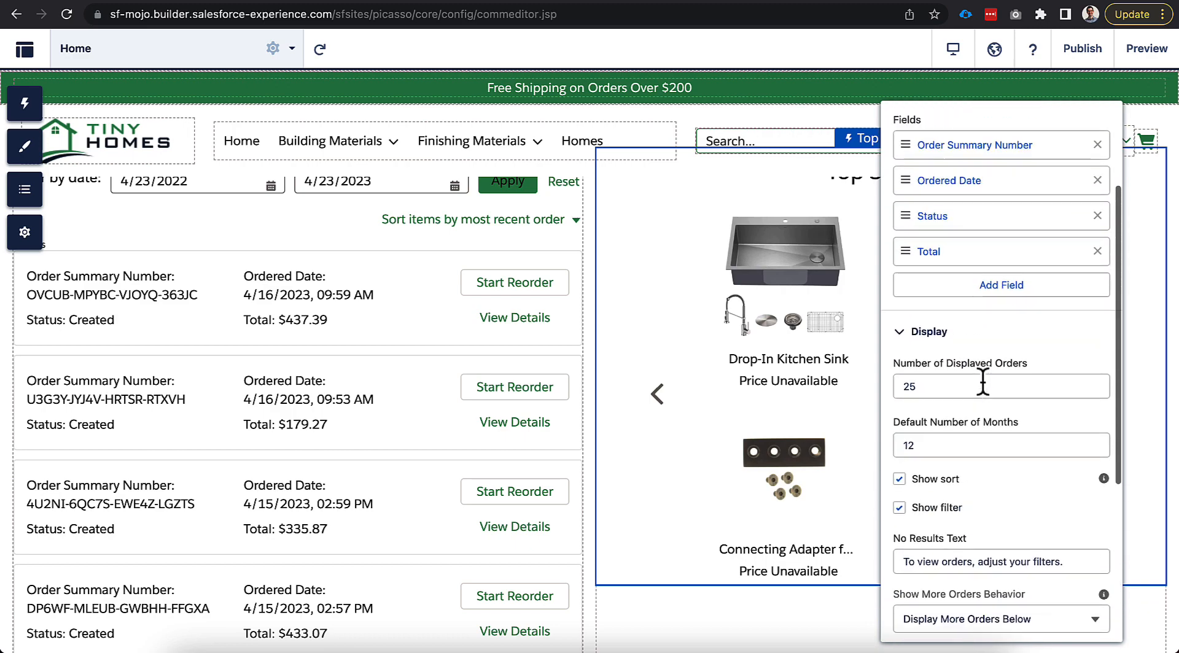
pyautogui.scroll(1, 983, 380)
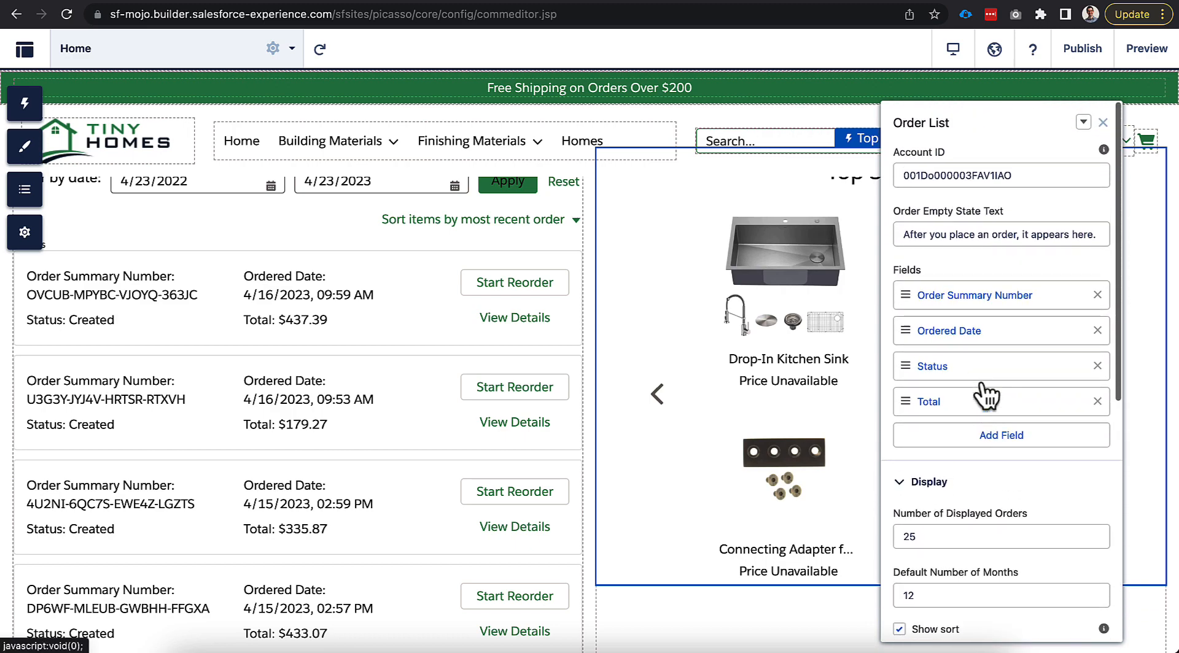
# Step: Close the Order List properties, preview the home page from the banners to the order list and top sellers, and return to the builder
pyautogui.click(1103, 122)
pyautogui.click(1146, 48)
pyautogui.scroll(15, 635, 351)
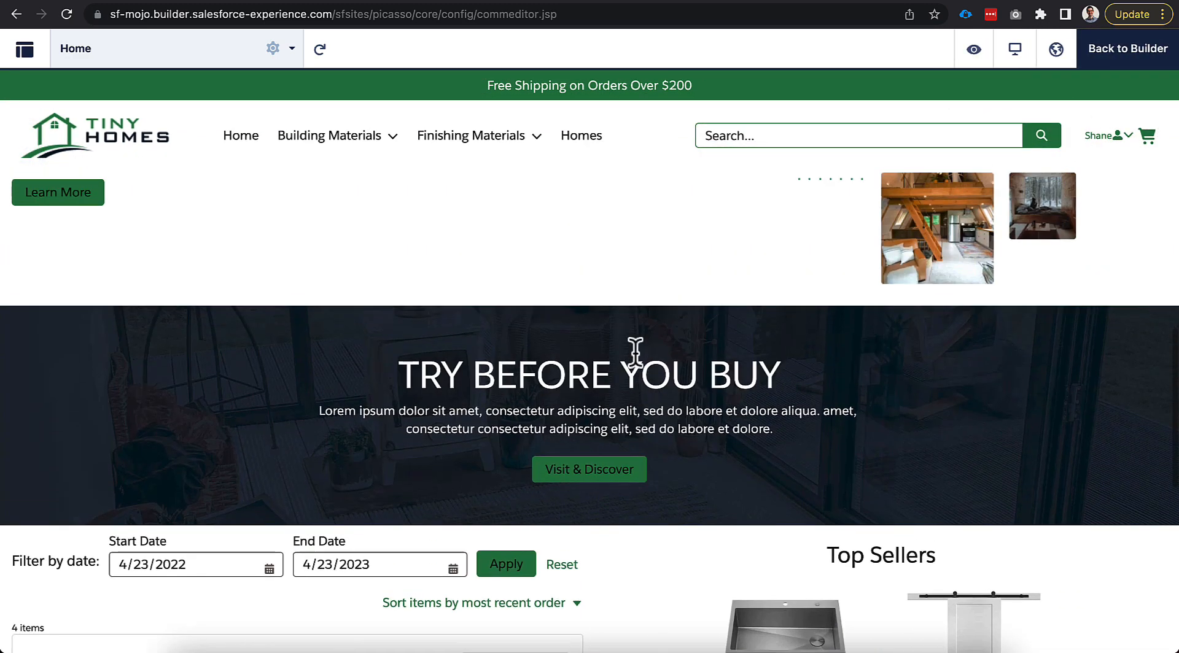
pyautogui.scroll(-18, 635, 351)
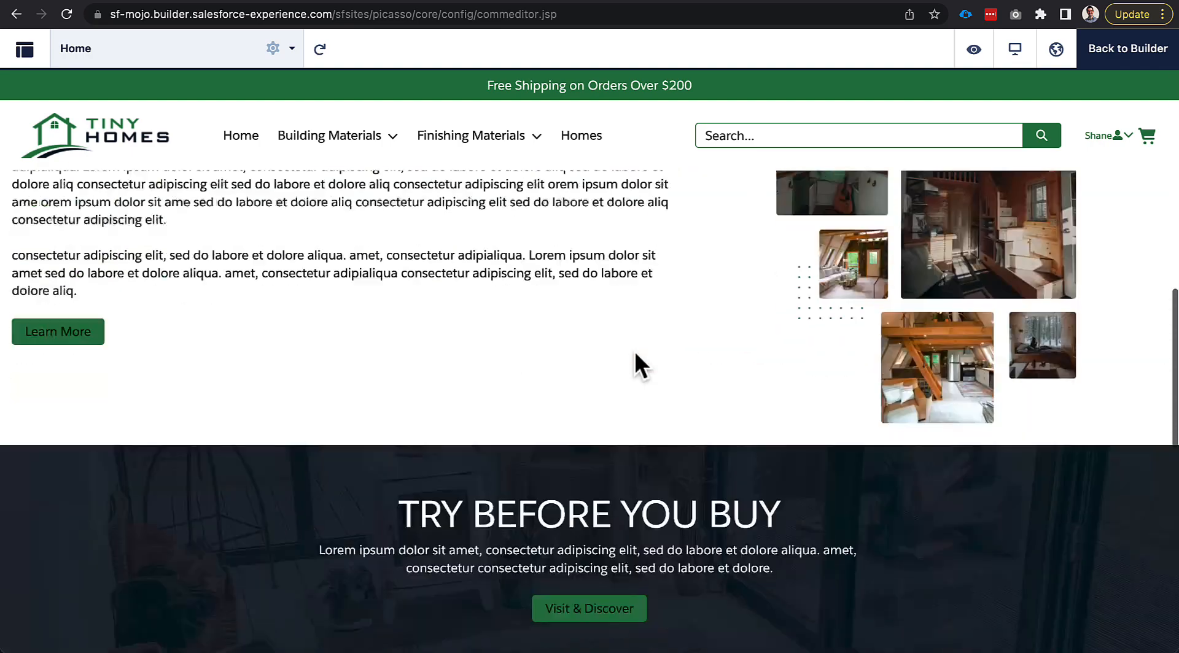
pyautogui.scroll(3, 626, 351)
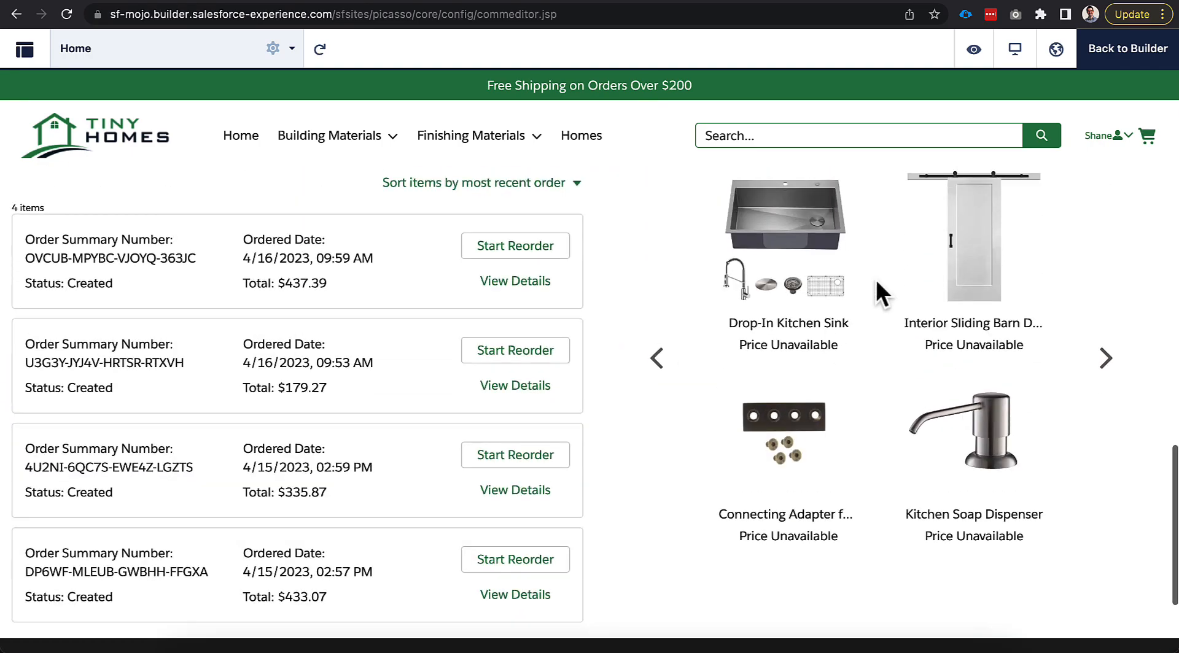
pyautogui.scroll(-3, 595, 414)
pyautogui.scroll(8, 619, 442)
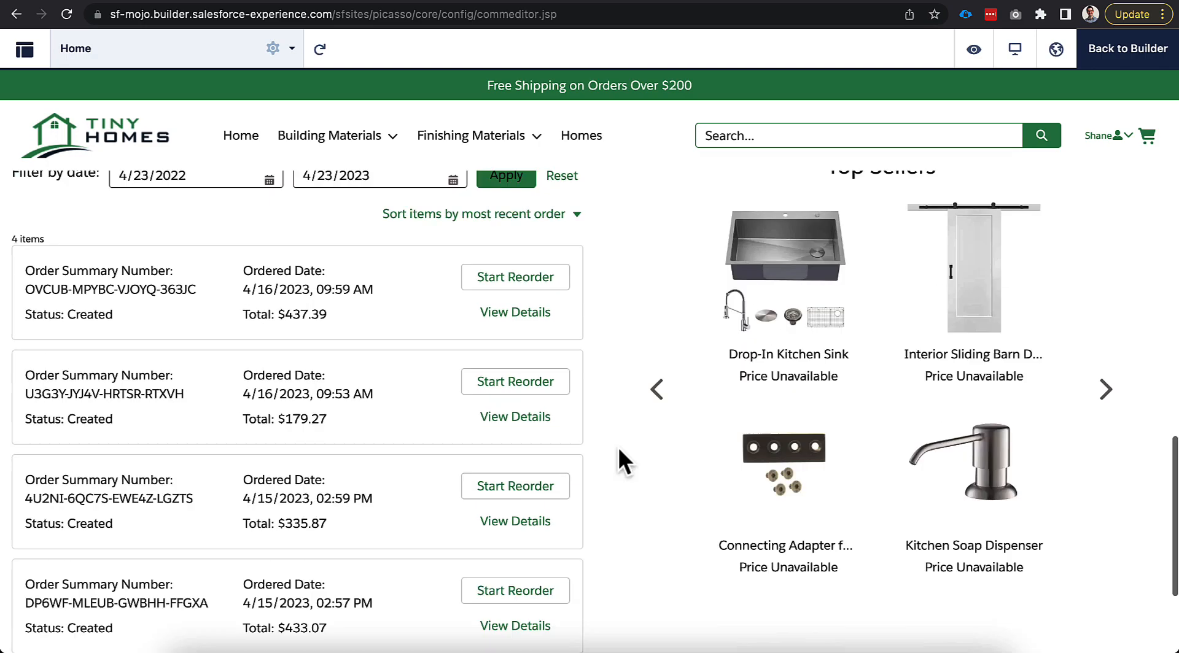
pyautogui.scroll(4, 687, 423)
pyautogui.scroll(-7, 688, 423)
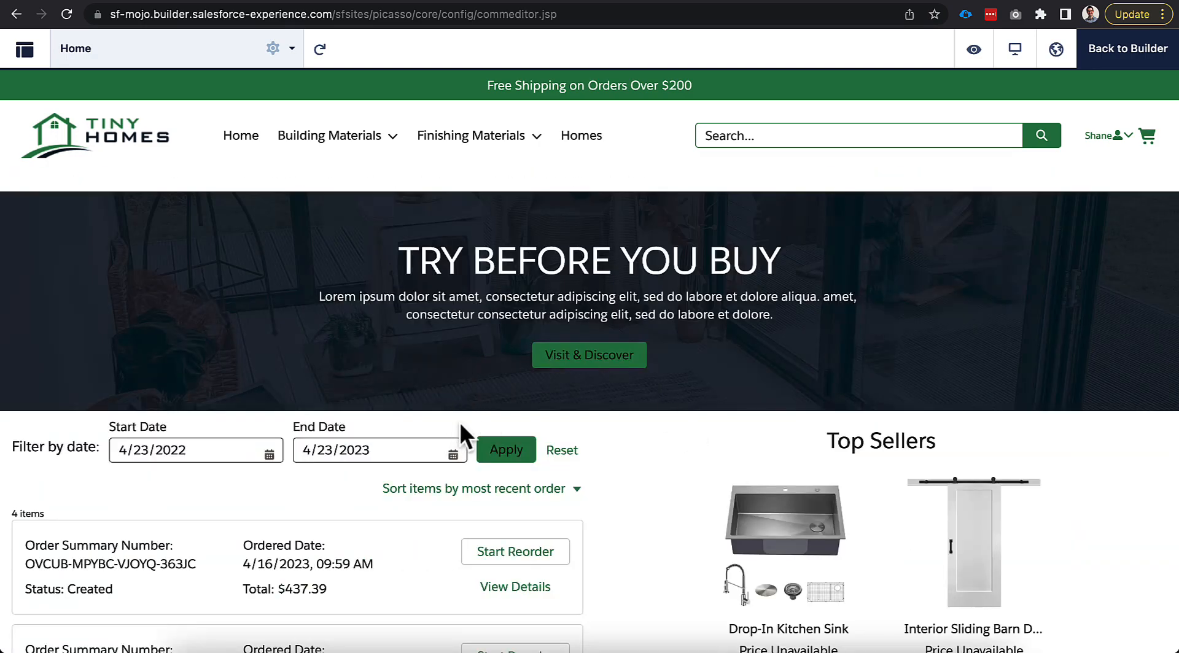
pyautogui.scroll(1, 499, 327)
pyautogui.scroll(4, 405, 408)
pyautogui.scroll(15, 409, 407)
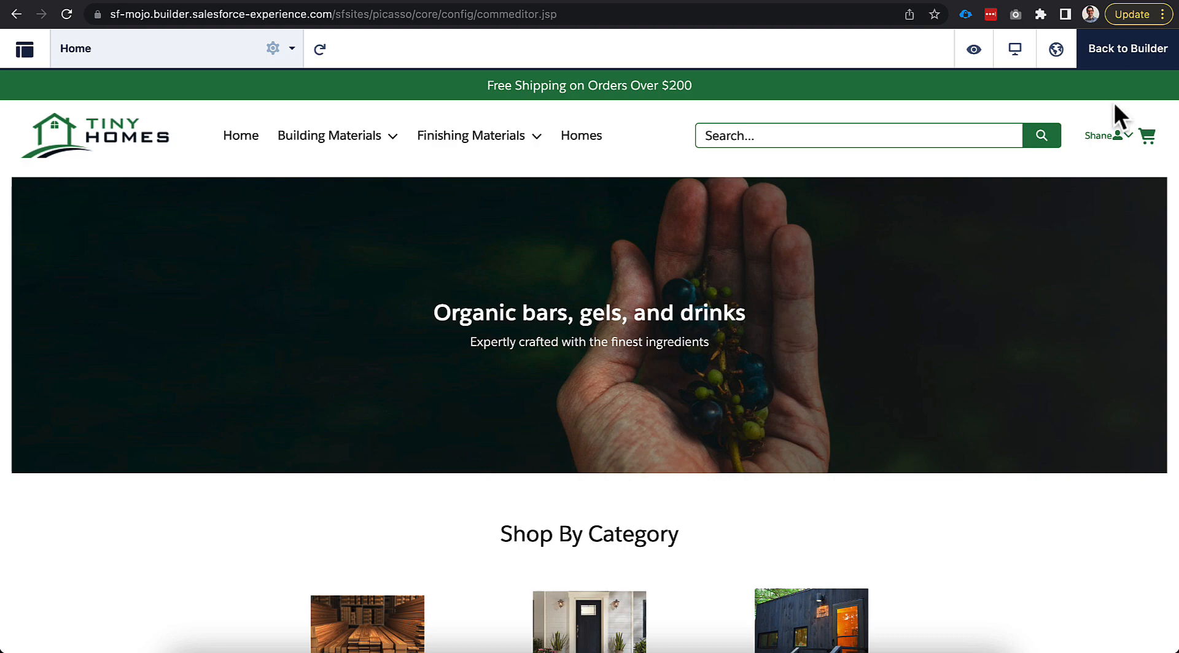
pyautogui.click(1137, 51)
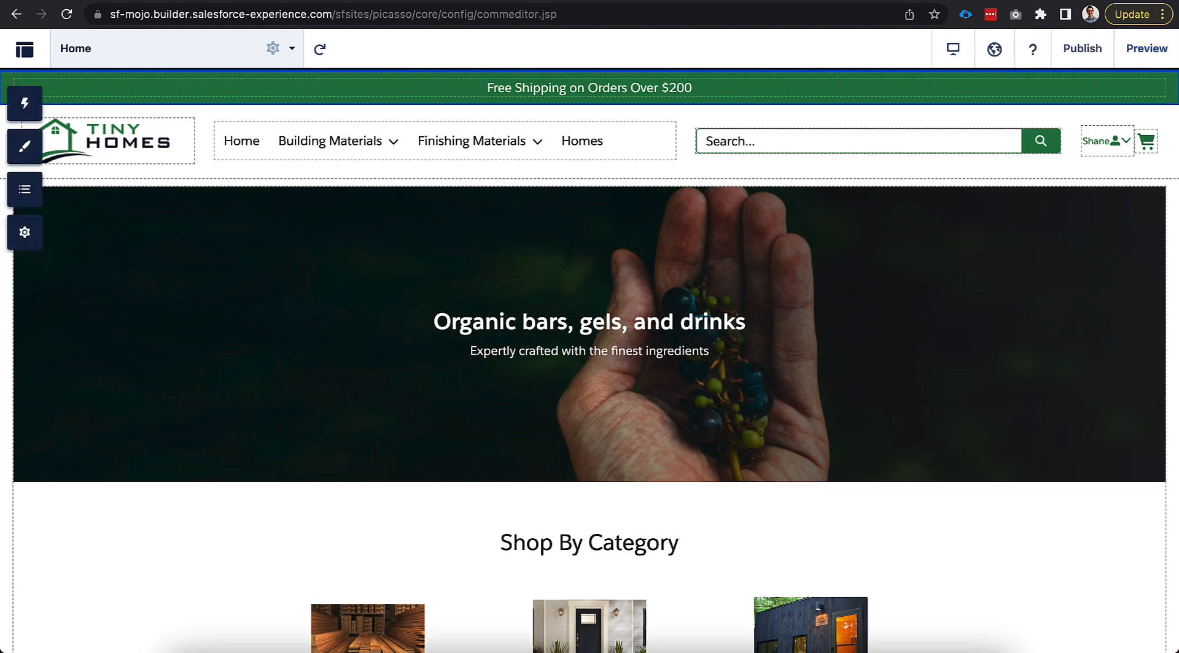
# Step: Set the Hero Banner's background to the Background@2x image from the CMS
pyautogui.click(868, 302)
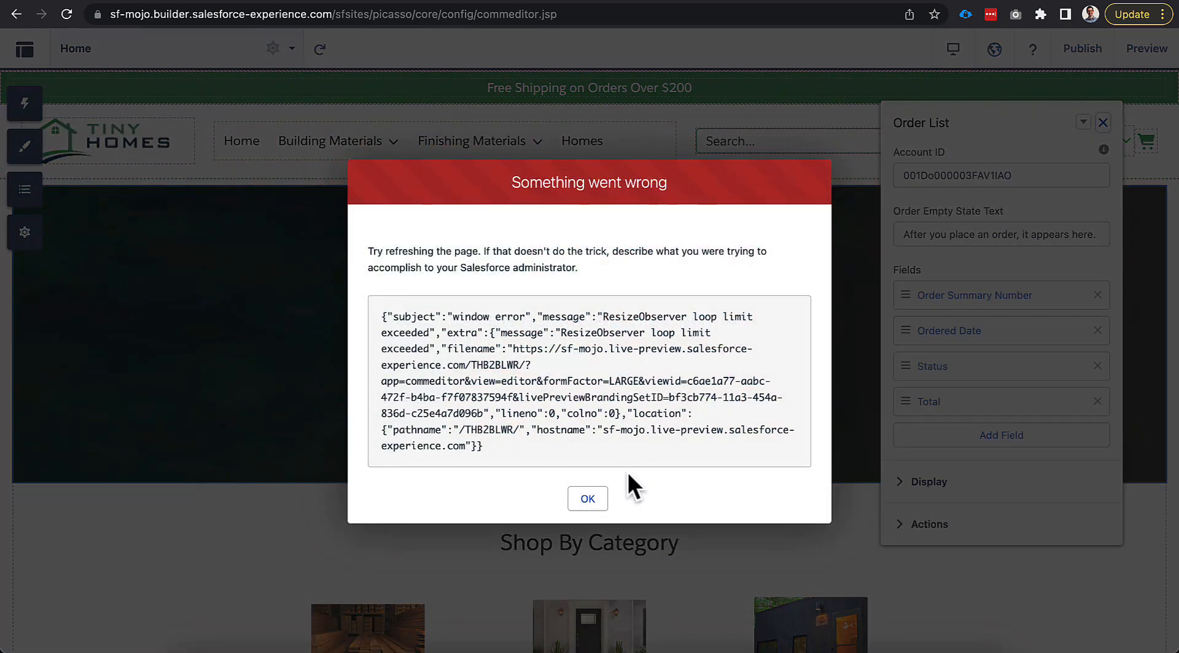
pyautogui.click(587, 501)
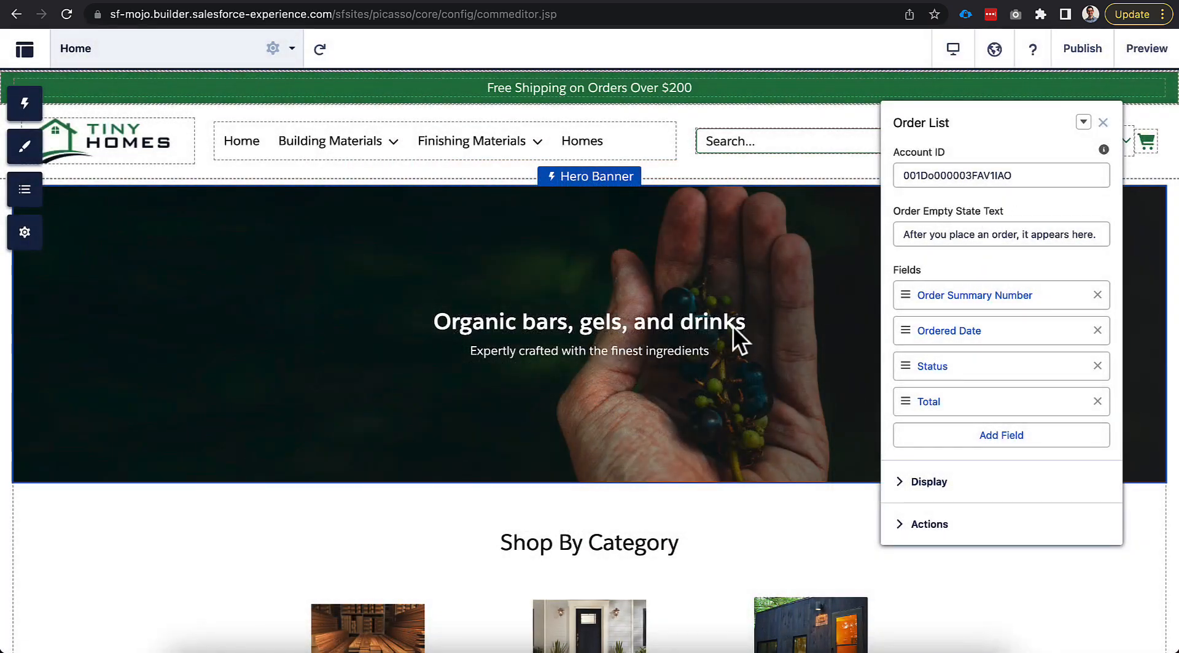
pyautogui.click(713, 293)
pyautogui.click(918, 428)
pyautogui.click(943, 530)
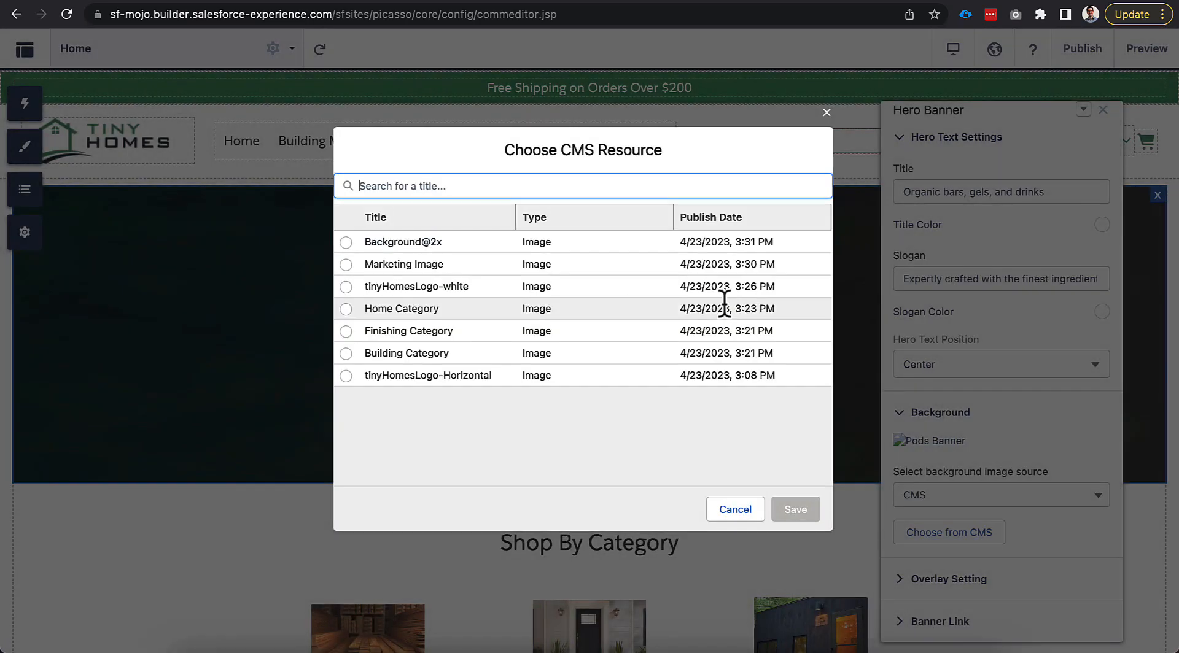
pyautogui.click(346, 242)
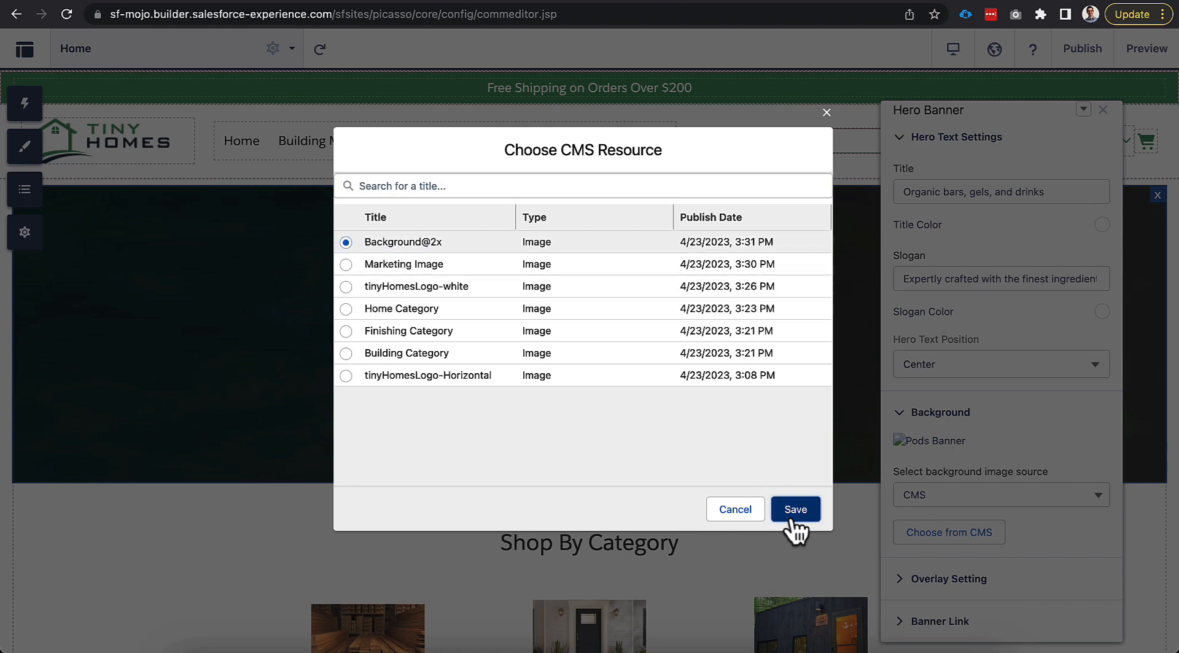
pyautogui.click(791, 510)
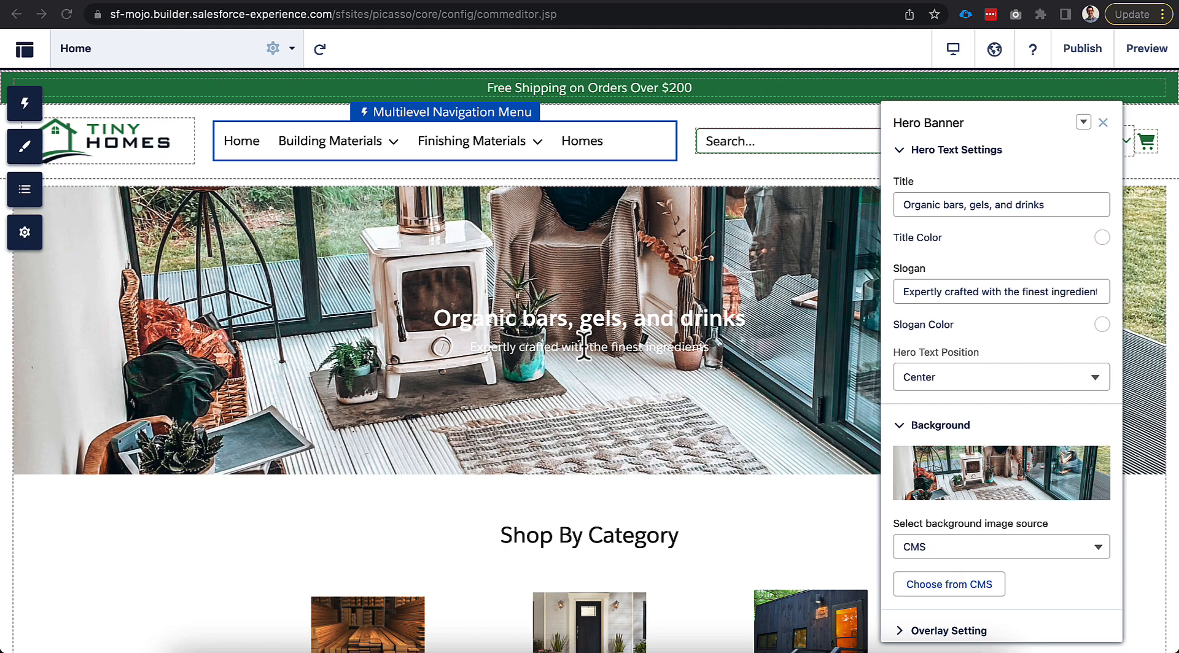
# Step: Enable the overlay on the Hero Banner
pyautogui.click(764, 375)
pyautogui.scroll(-2, 945, 555)
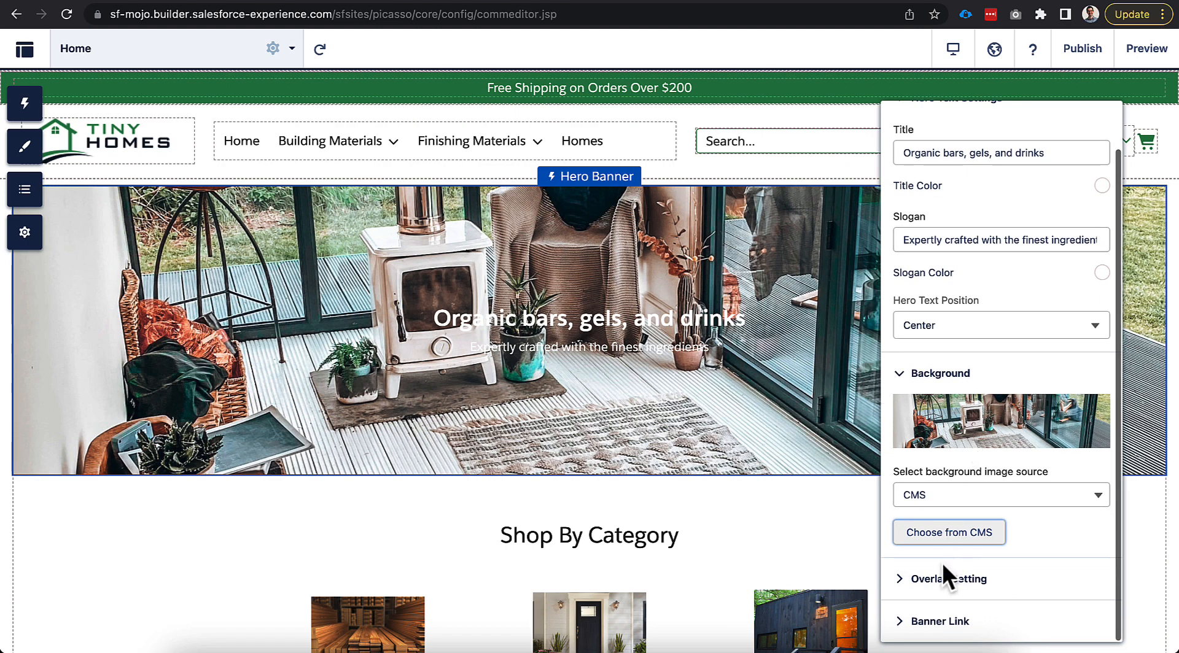
pyautogui.click(945, 579)
pyautogui.scroll(-1, 957, 577)
pyautogui.click(937, 575)
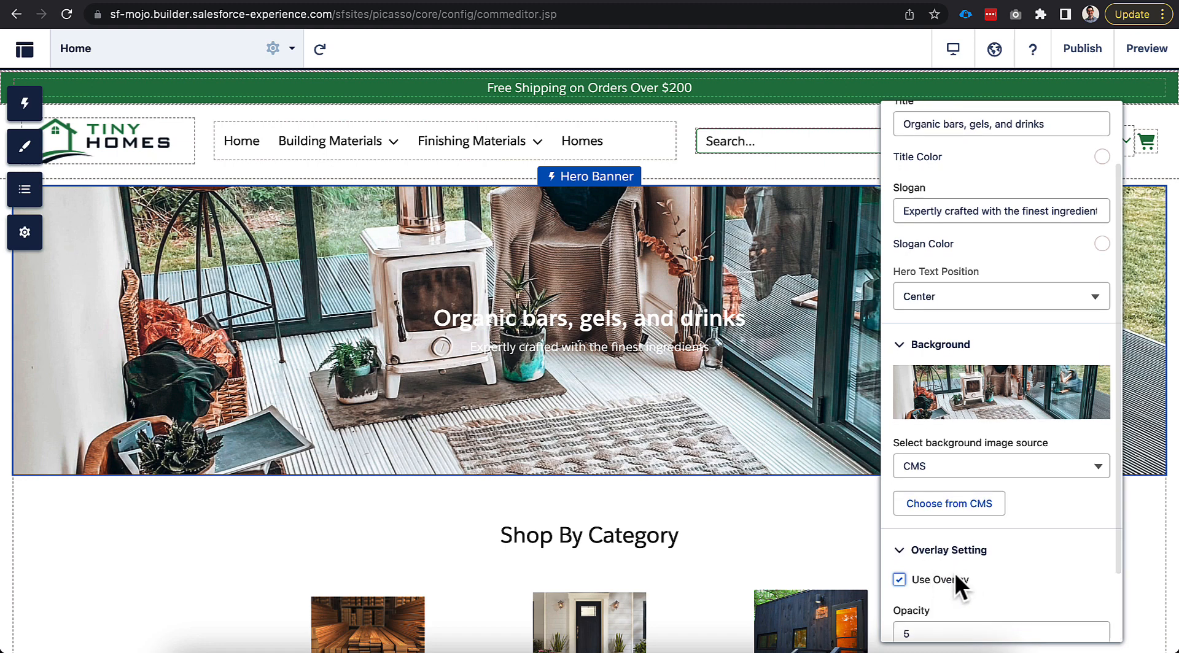
# Step: Set the Hero Banner's overlay color to rgba(0, 16, 34, 0.85)
pyautogui.scroll(-3, 969, 573)
pyautogui.click(1102, 580)
pyautogui.tripleClick(1045, 548)
pyautogui.write('rgba(0, 16, 34, 0.37)')
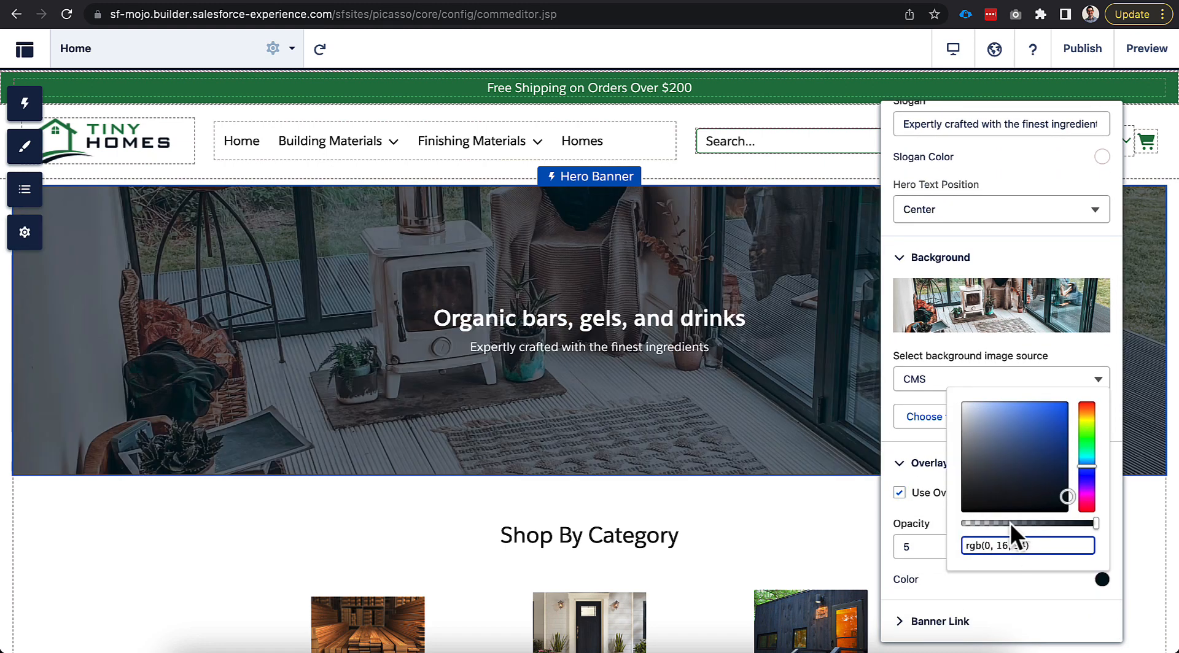
pyautogui.moveTo(1027, 522); pyautogui.dragTo(1055, 524)
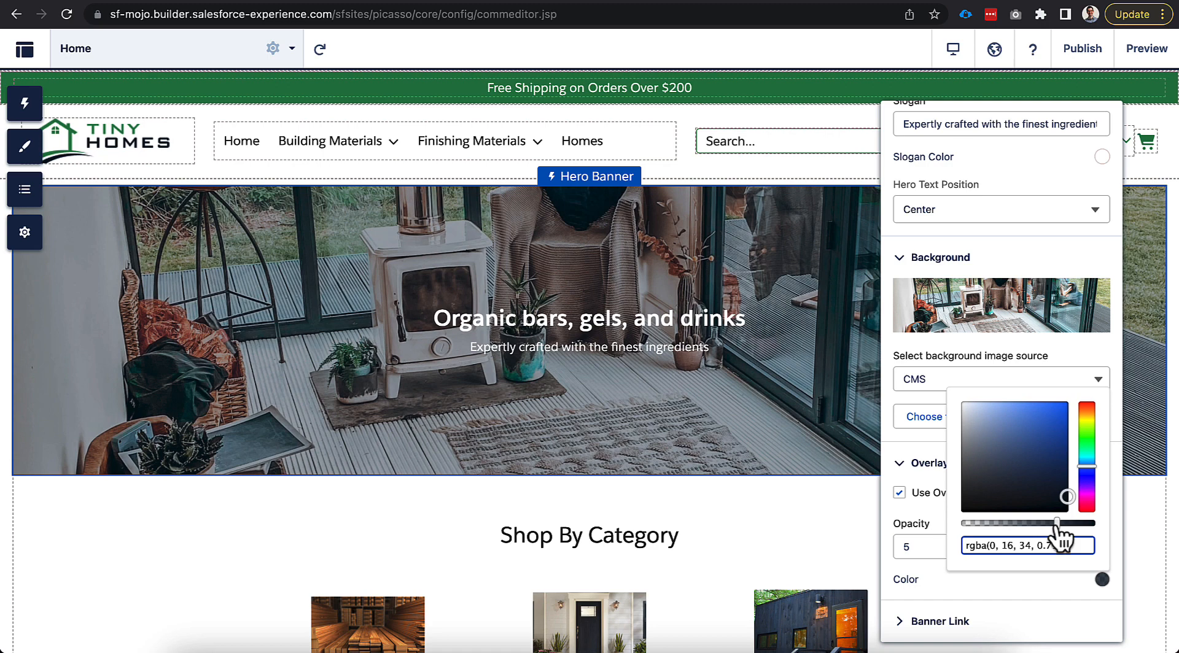
pyautogui.moveTo(1056, 526); pyautogui.dragTo(1077, 524)
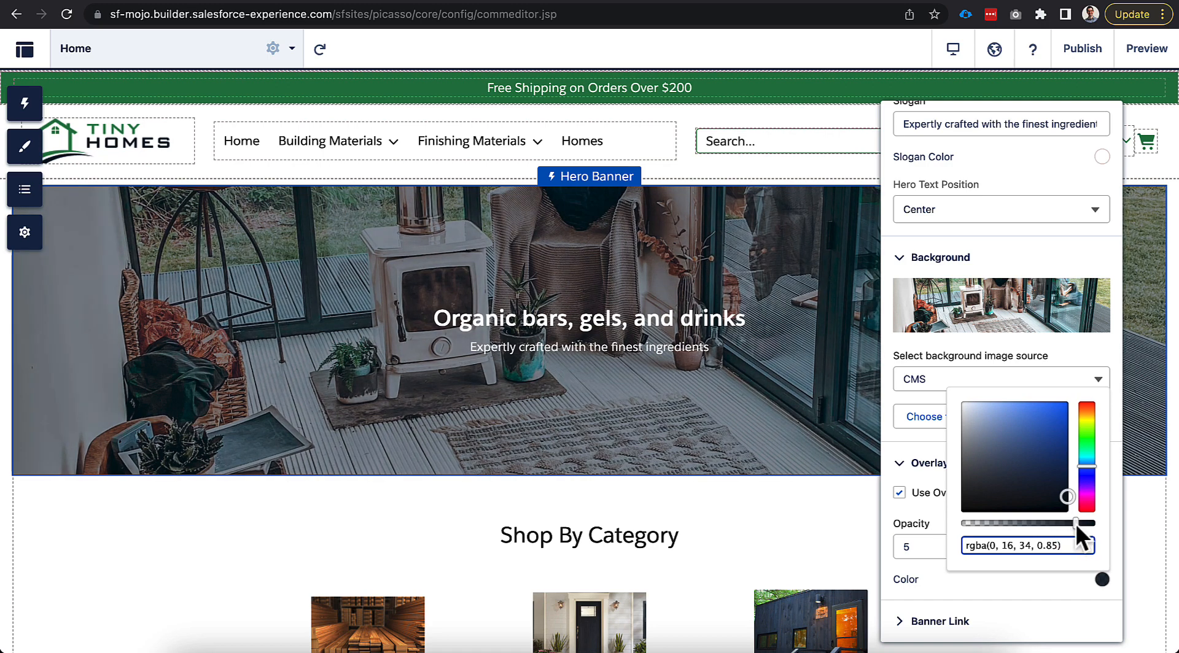
pyautogui.click(916, 448)
# Step: Set the Hero Banner's title to "A Fresh New Look at Tiny Homes"
pyautogui.scroll(3, 915, 444)
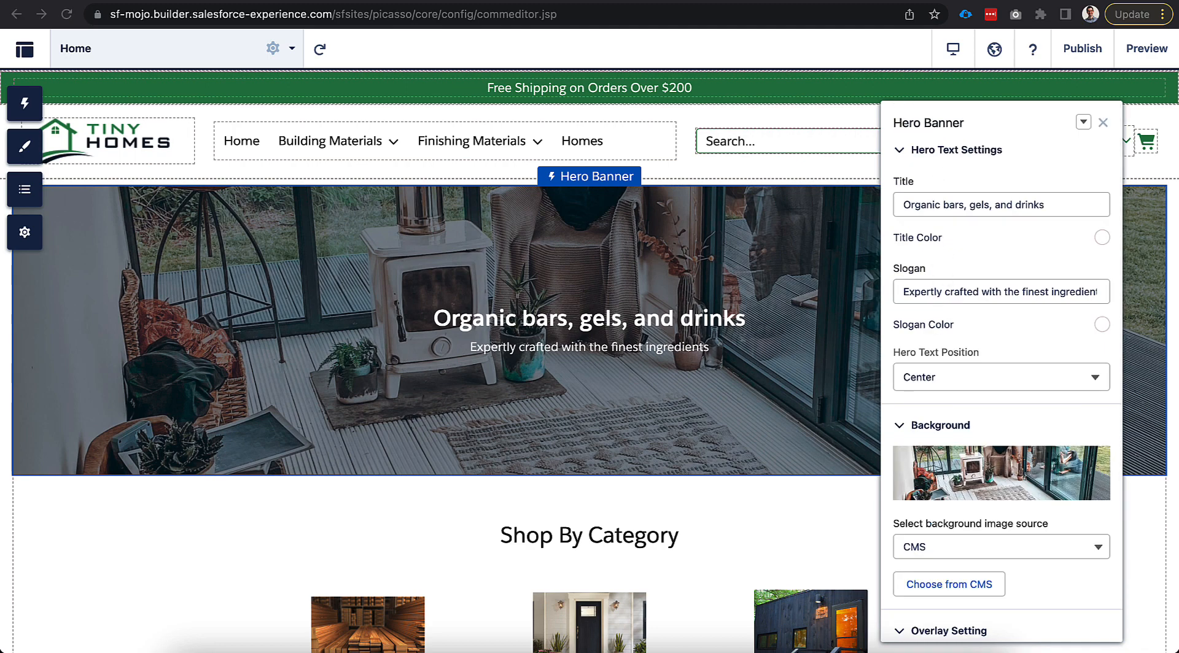
pyautogui.tripleClick(973, 205)
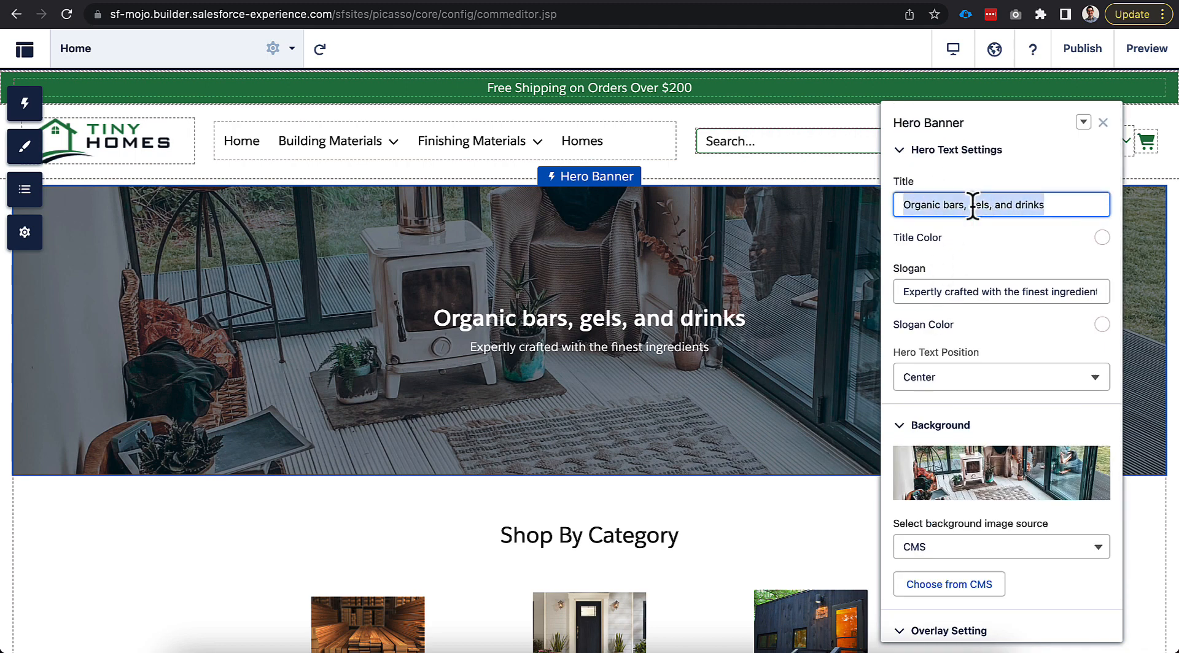
pyautogui.write('A Fresh Ne')
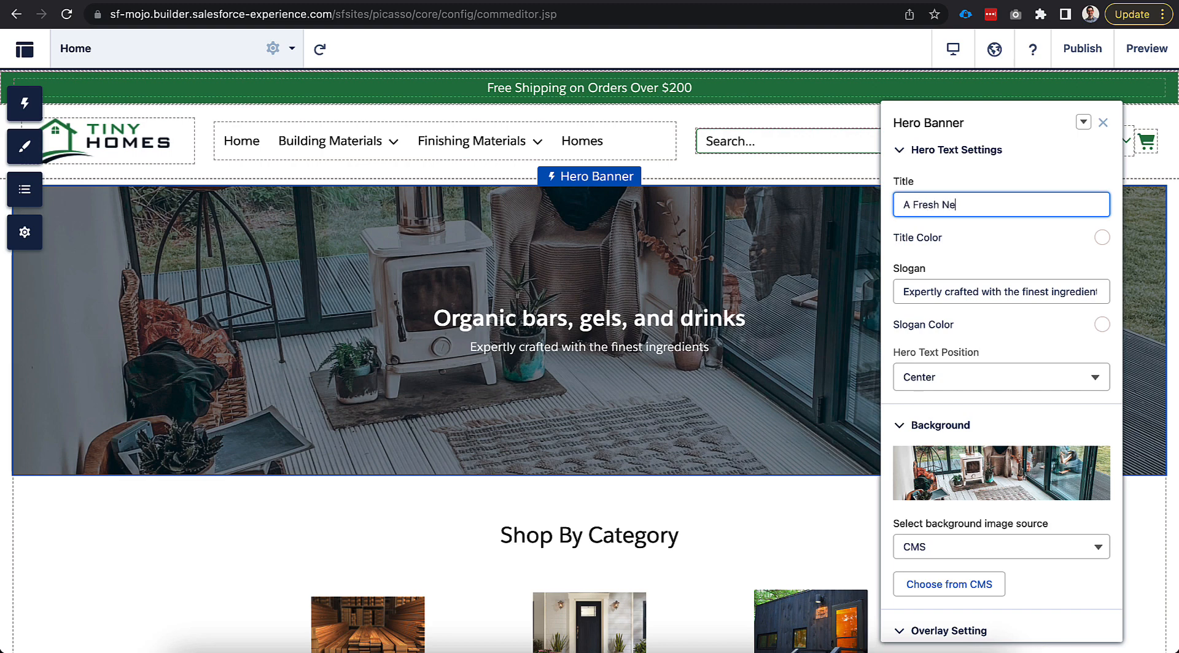
pyautogui.write('w Look at Tiny Homes')
# Step: Set the Hero Banner's slogan to "Expertly crafted homes and finishing that you won't want to live without." and close its properties
pyautogui.tripleClick(950, 293)
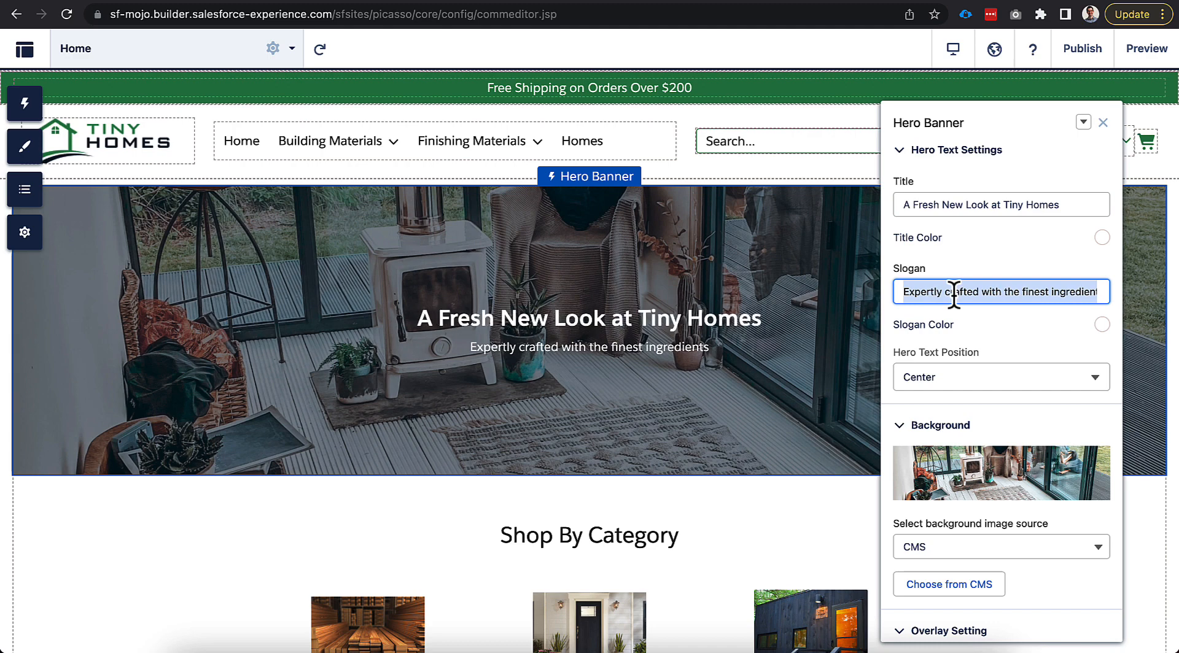
pyautogui.write('Expertly crafted home')
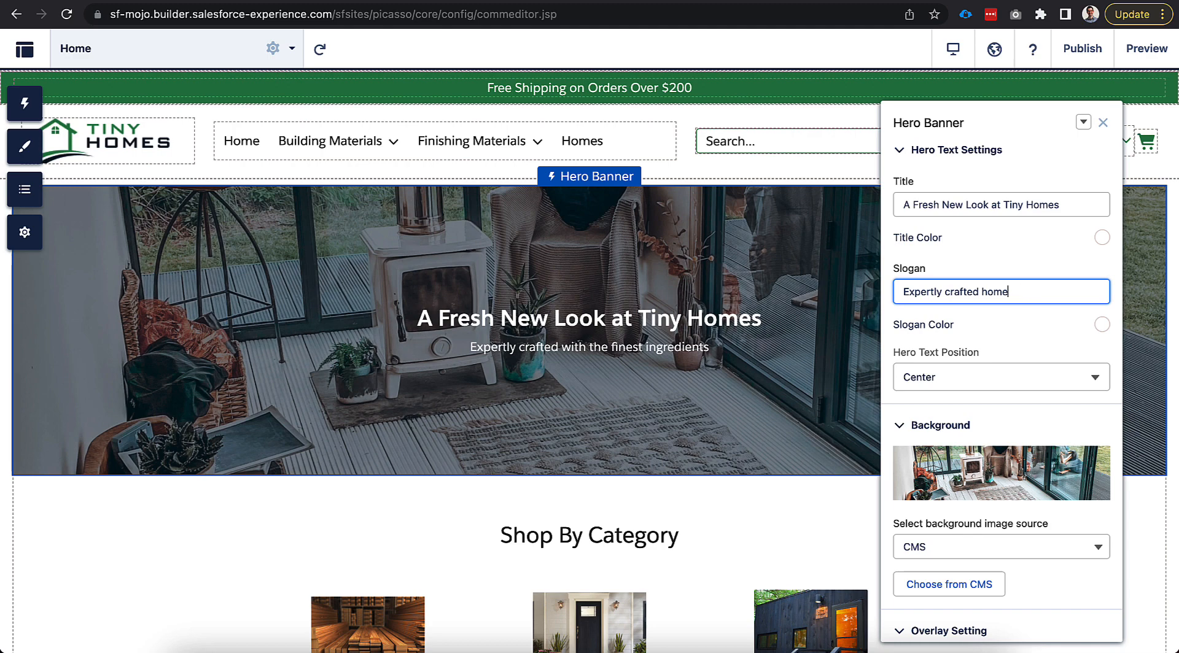
pyautogui.write("that you won't want to live without.")
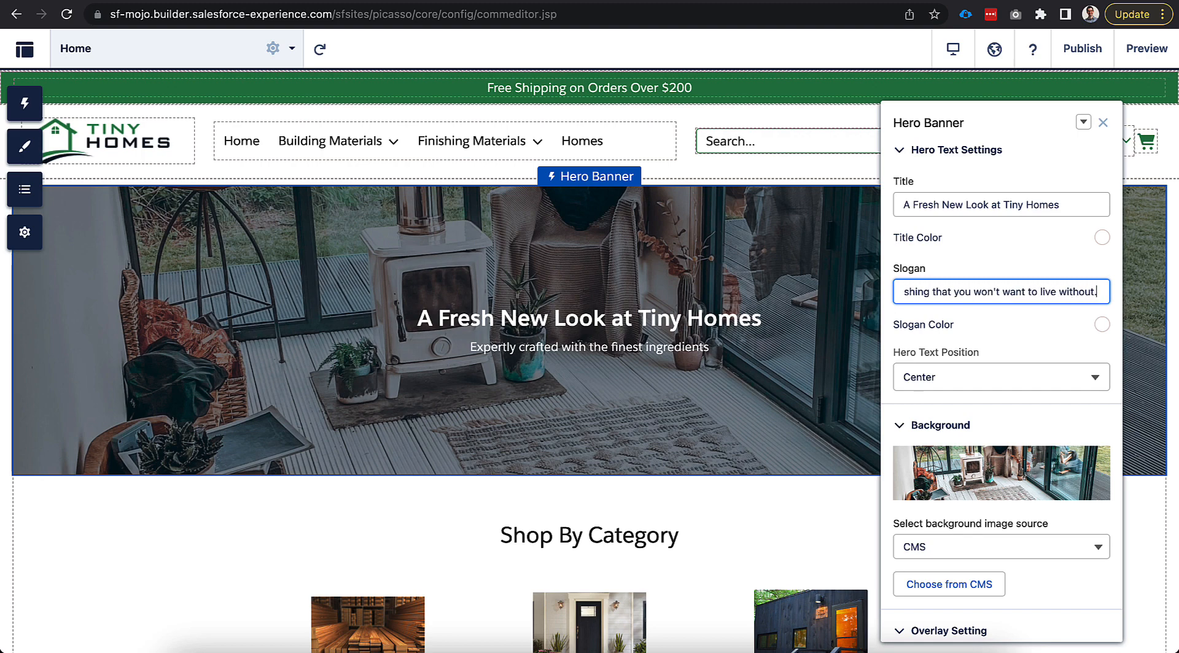
pyautogui.click(996, 323)
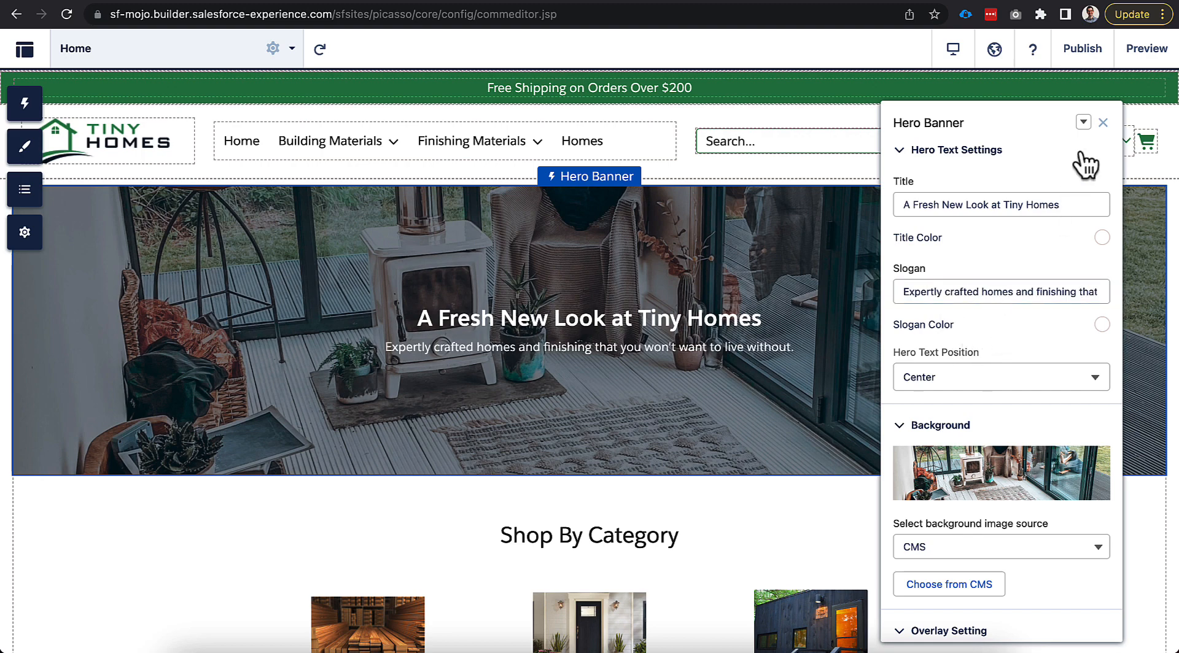
pyautogui.click(1104, 123)
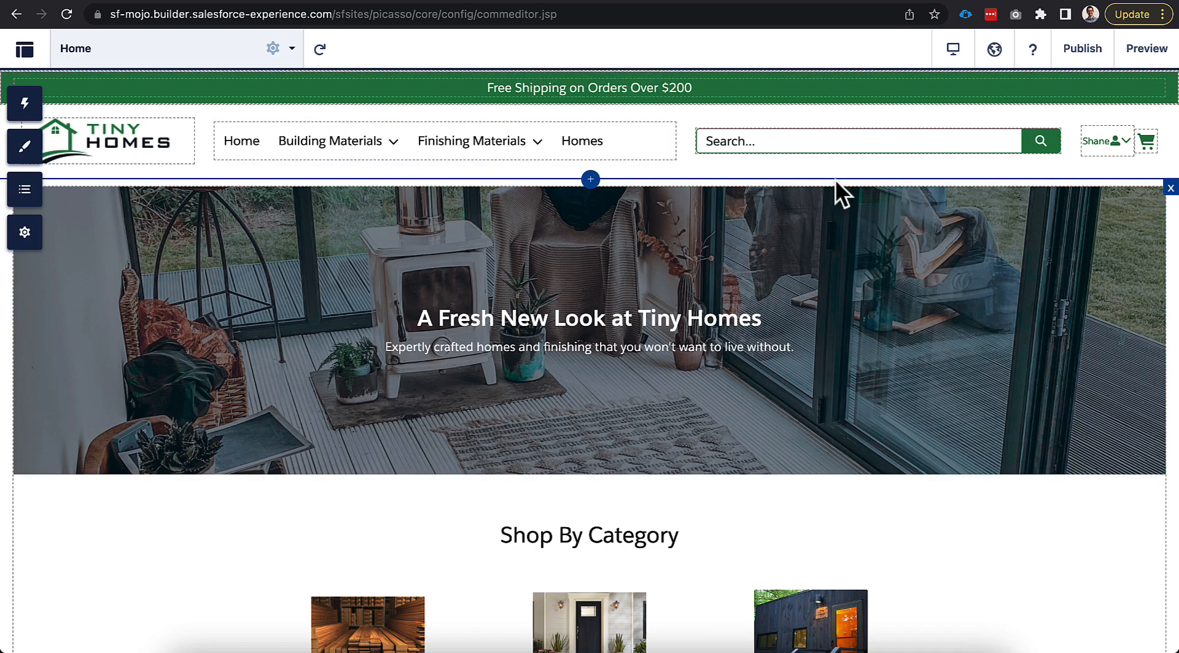
# Step: Preview the whole home page from the hero banner through categories, past orders and top sellers to the footer, and return to the builder
pyautogui.click(1139, 60)
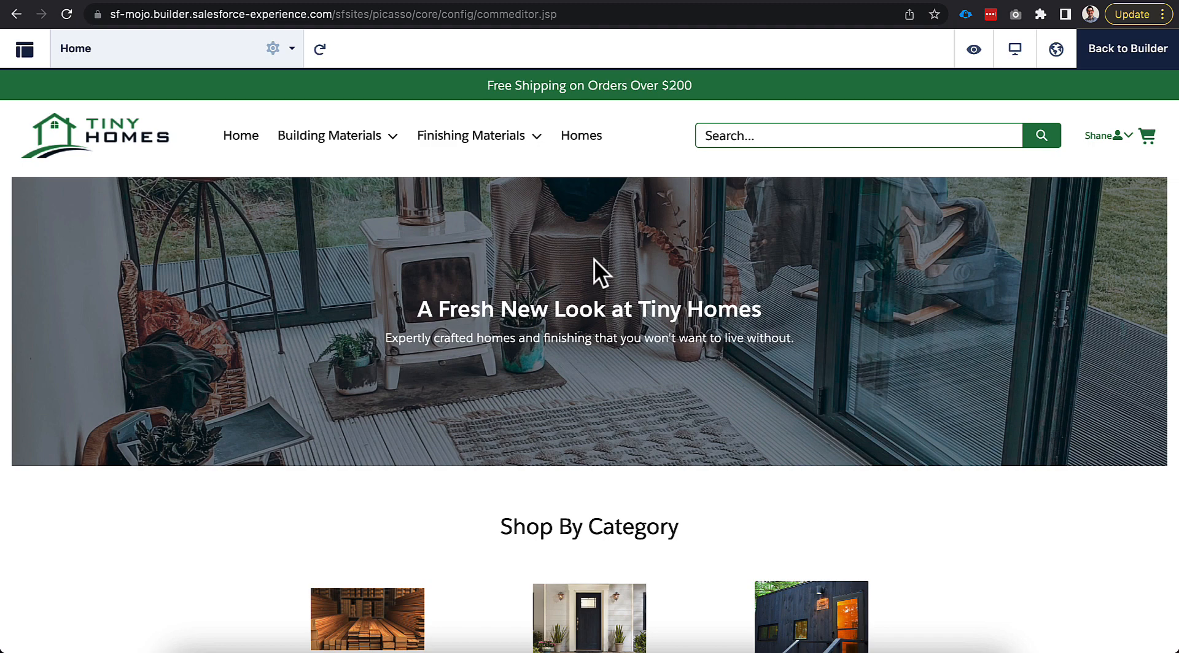
pyautogui.scroll(-3, 595, 259)
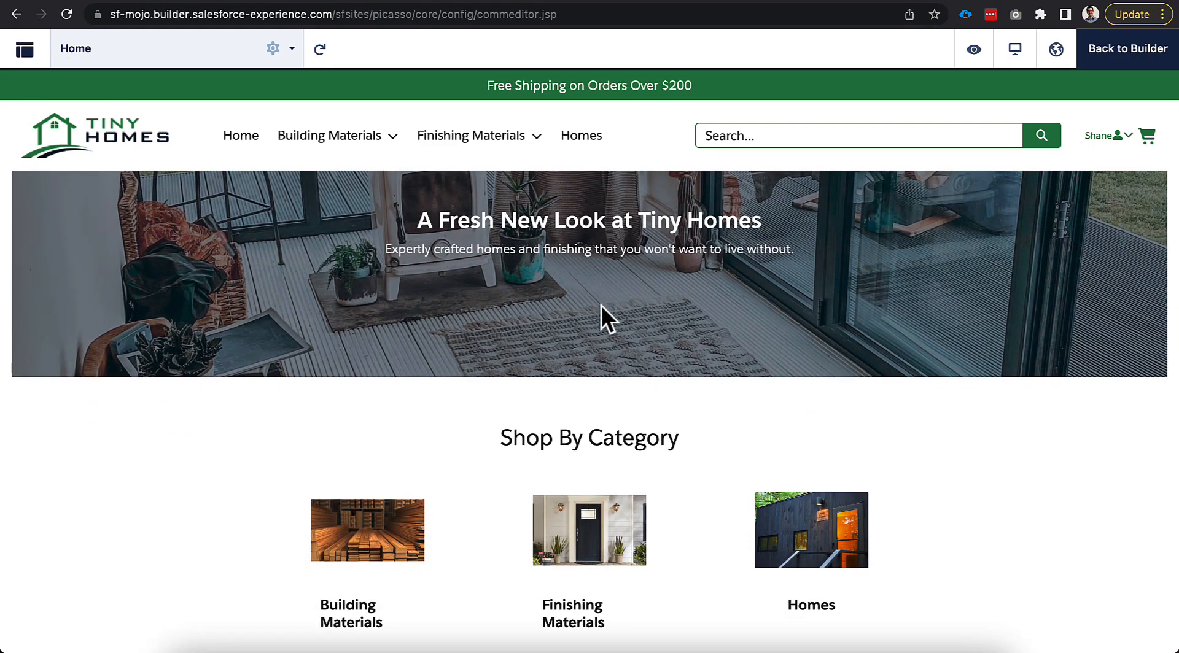
pyautogui.scroll(-5, 592, 322)
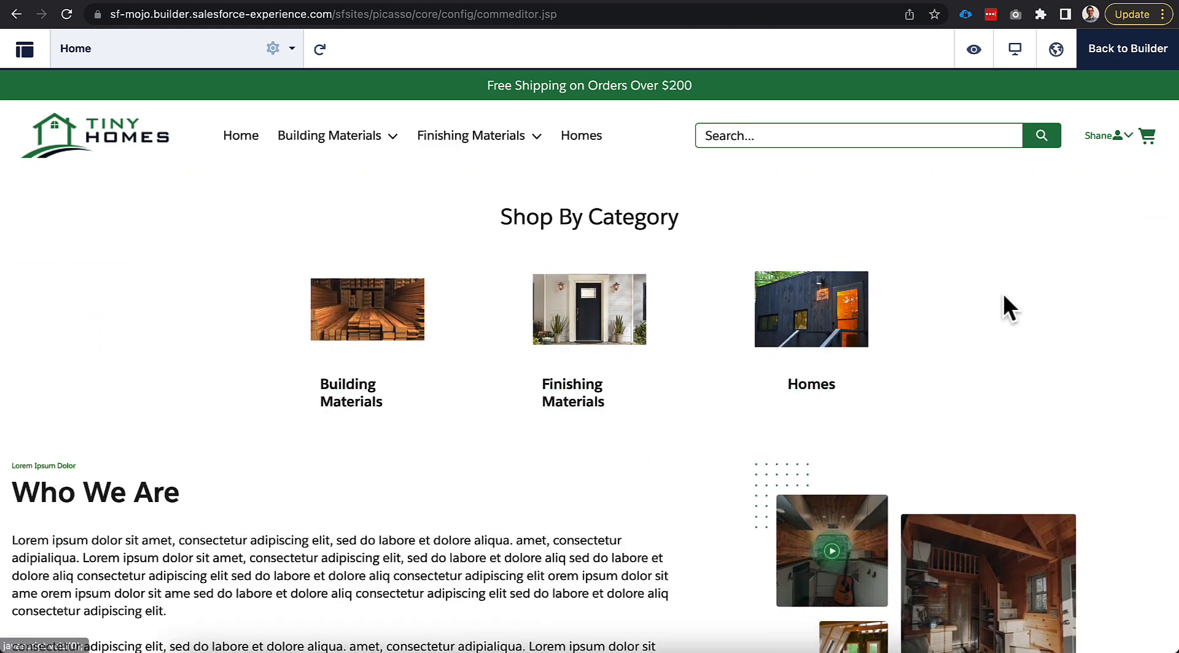
pyautogui.scroll(1, 872, 322)
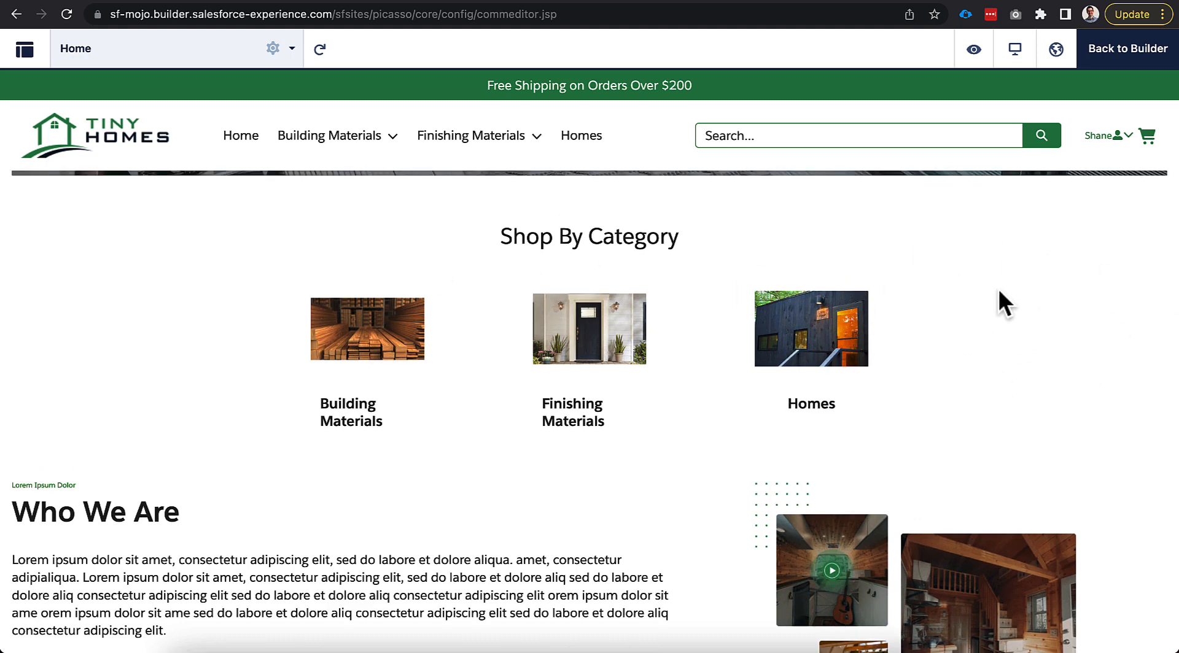
pyautogui.scroll(-1, 606, 482)
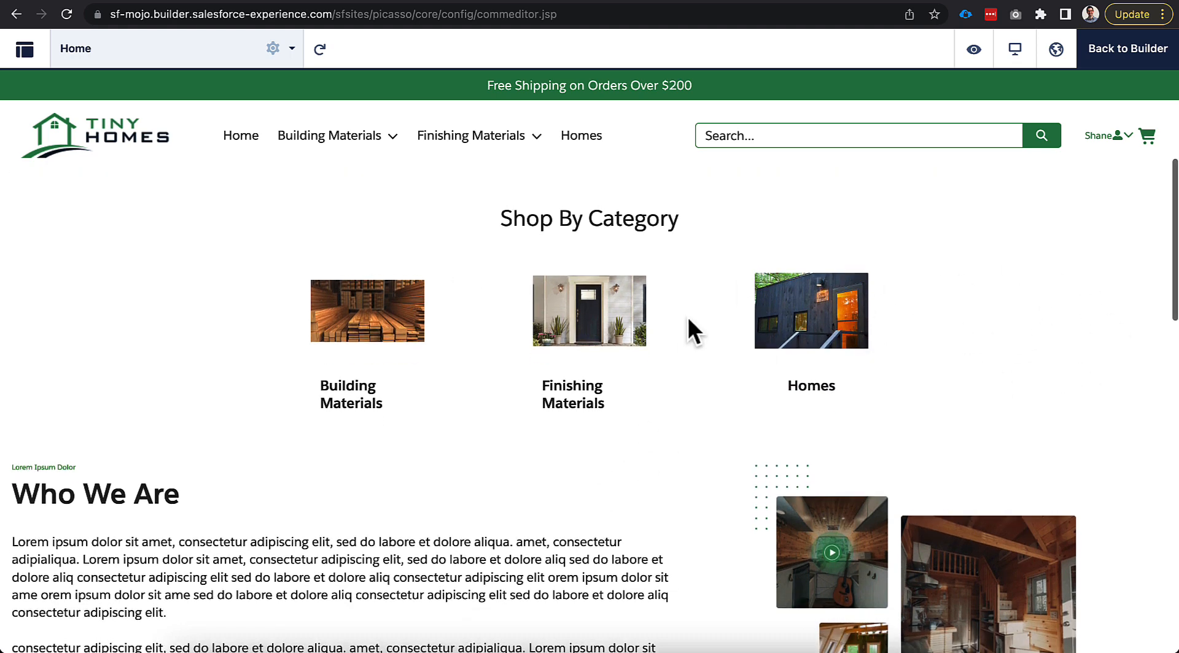
pyautogui.scroll(2, 614, 338)
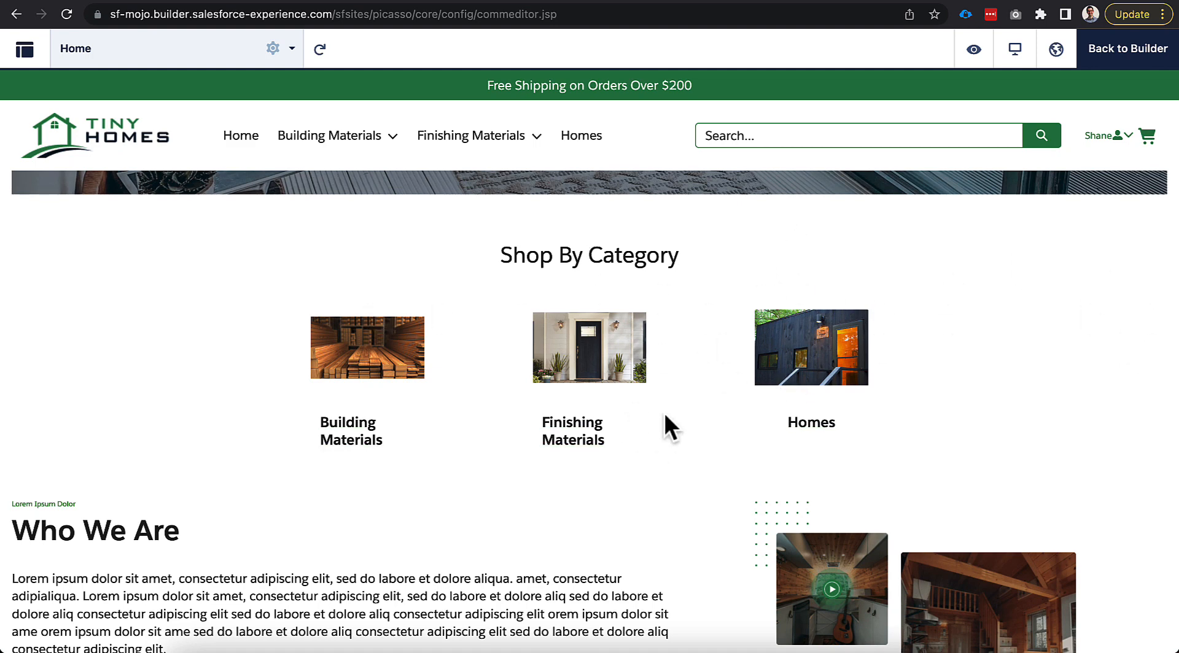
pyautogui.scroll(-3, 596, 510)
pyautogui.scroll(-3, 597, 510)
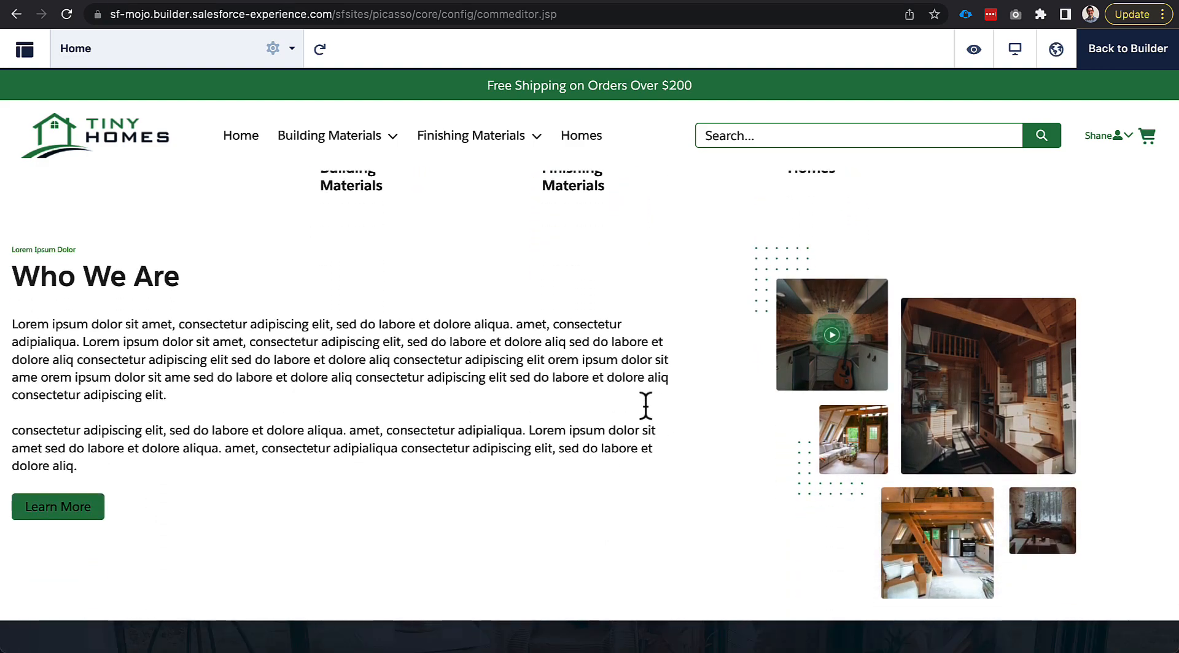
pyautogui.scroll(-1, 648, 402)
pyautogui.scroll(-6, 662, 393)
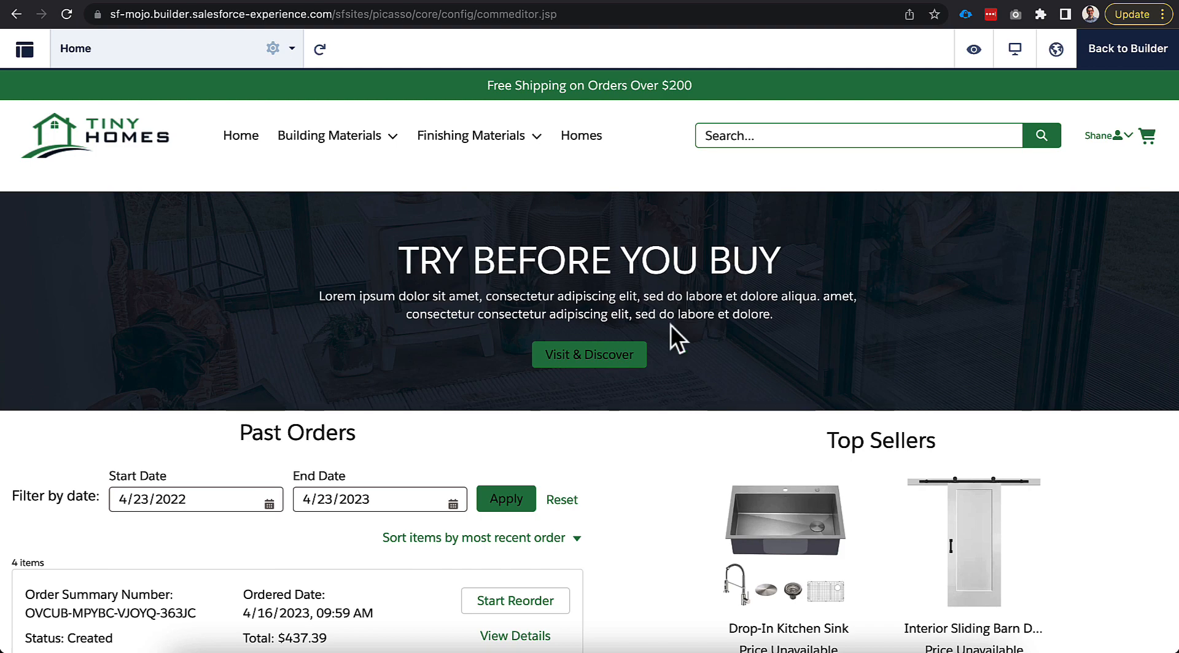
pyautogui.scroll(-3, 728, 384)
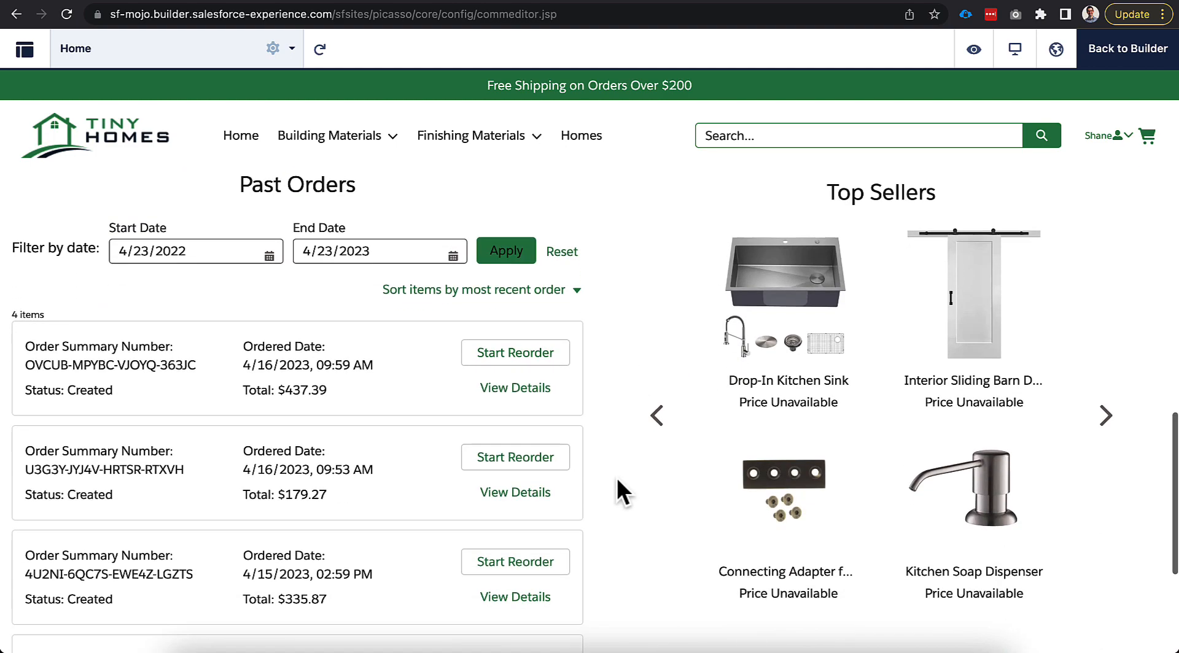
pyautogui.scroll(-4, 616, 478)
pyautogui.scroll(4, 617, 478)
pyautogui.scroll(-1, 608, 448)
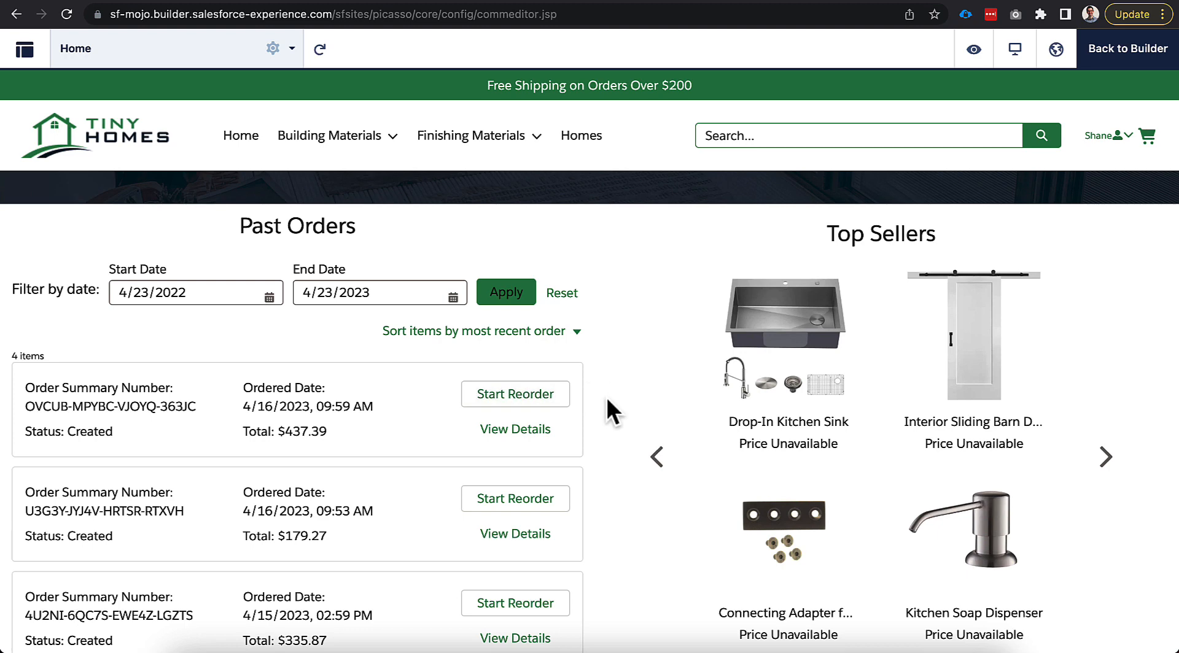
pyautogui.scroll(-4, 607, 401)
pyautogui.scroll(-1, 607, 400)
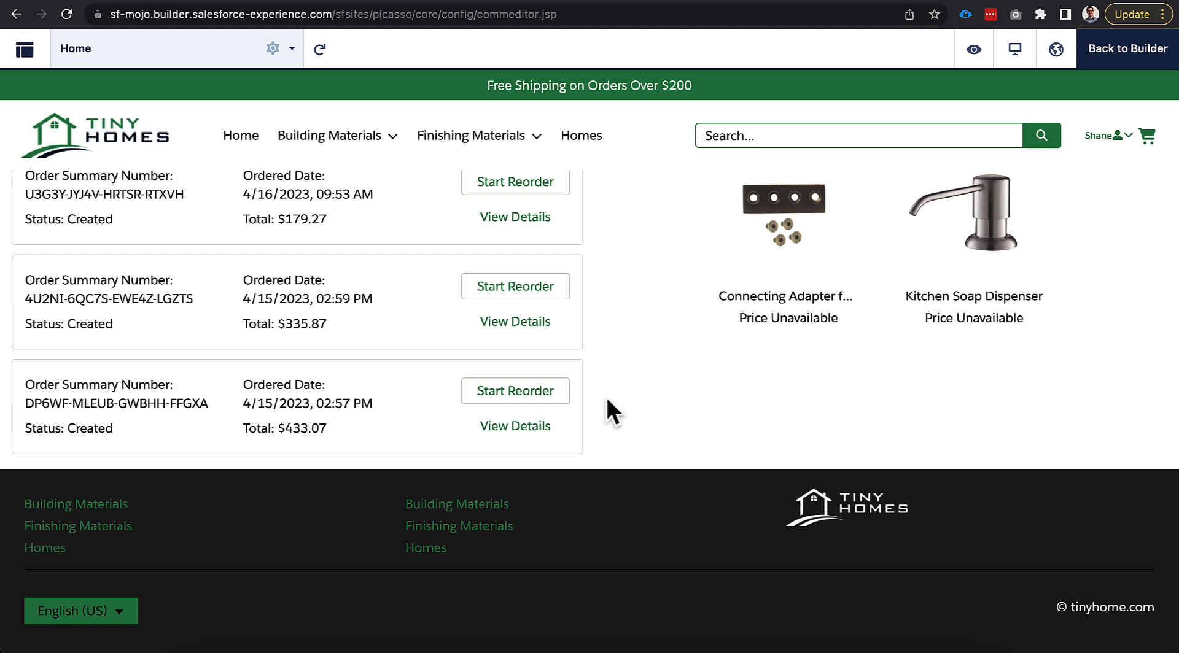
pyautogui.scroll(9, 606, 397)
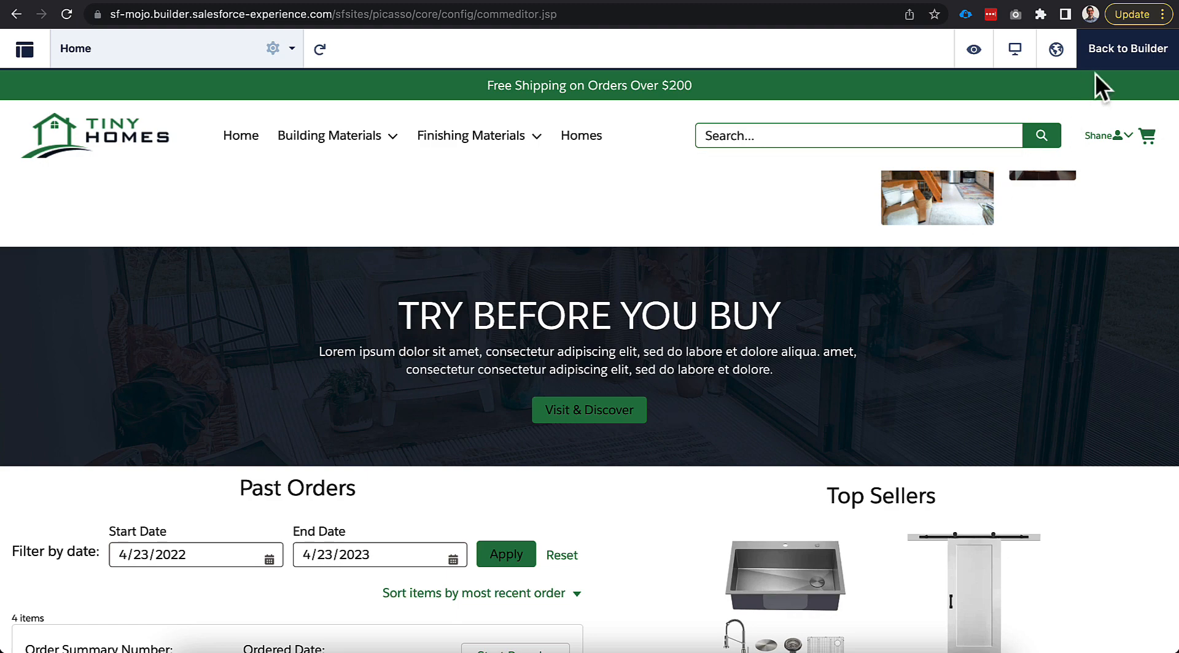
pyautogui.click(1099, 57)
# Step: Review the theme's button settings, including the Standard Buttons options
pyautogui.click(38, 154)
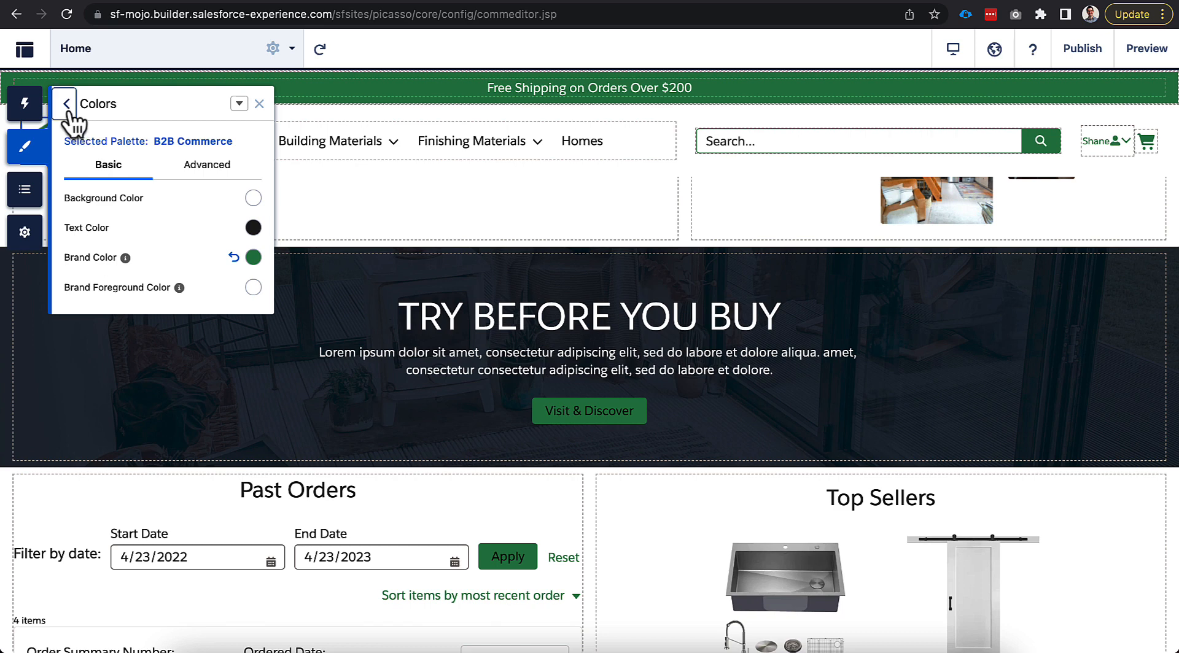
pyautogui.click(67, 104)
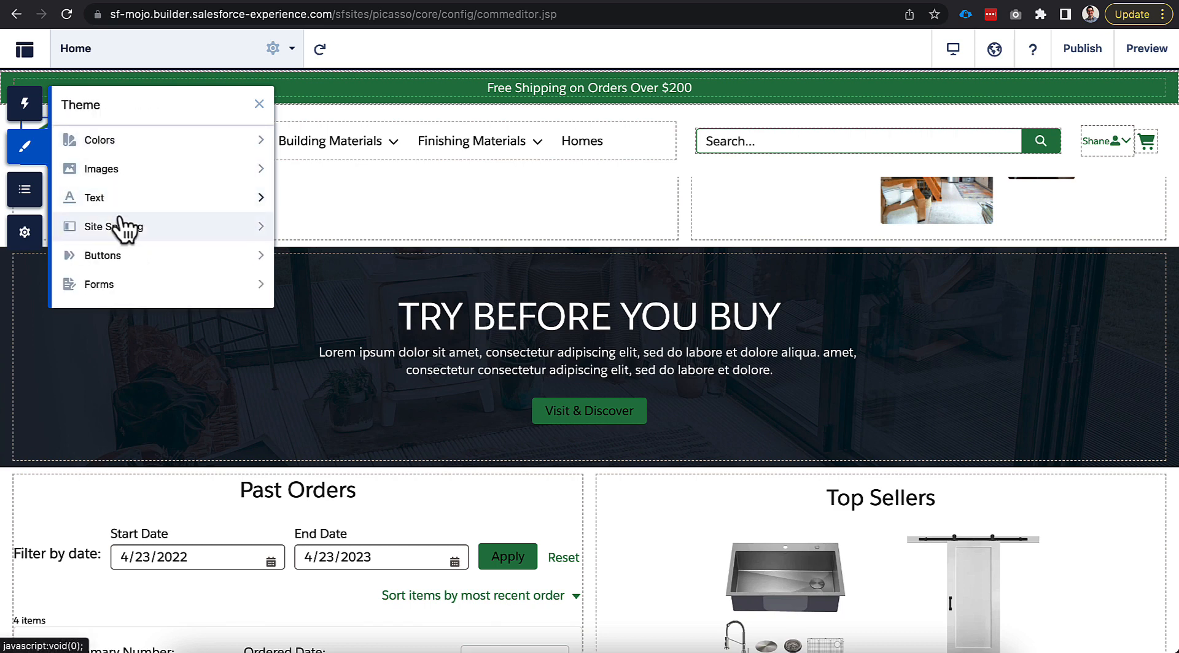
pyautogui.click(125, 255)
pyautogui.scroll(-2, 166, 332)
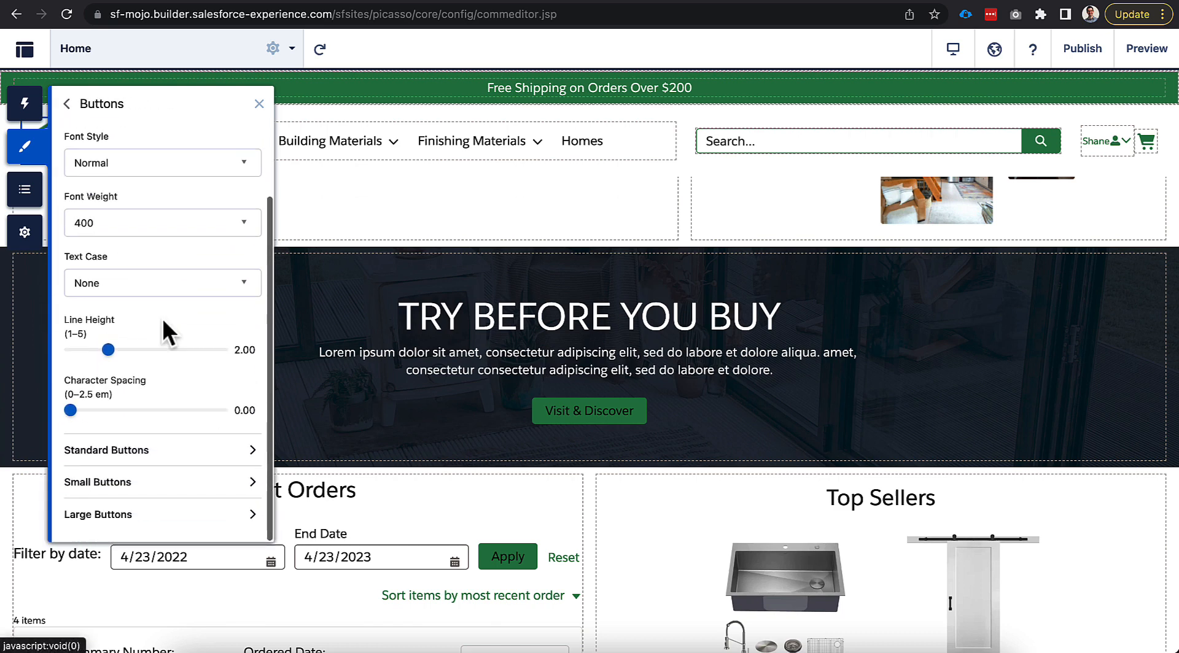
pyautogui.click(151, 451)
pyautogui.scroll(-3, 169, 430)
pyautogui.scroll(5, 161, 433)
pyautogui.click(67, 104)
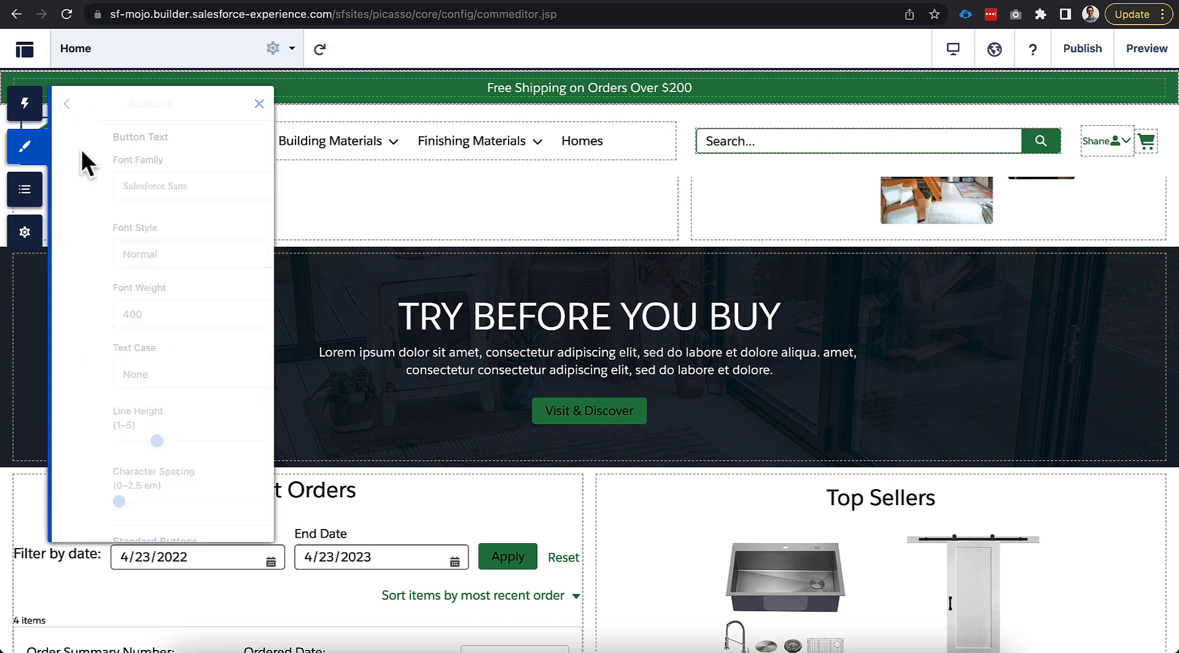
# Step: Examine the theme's advanced color settings for text, links and buttons, and close the theme settings
pyautogui.click(140, 154)
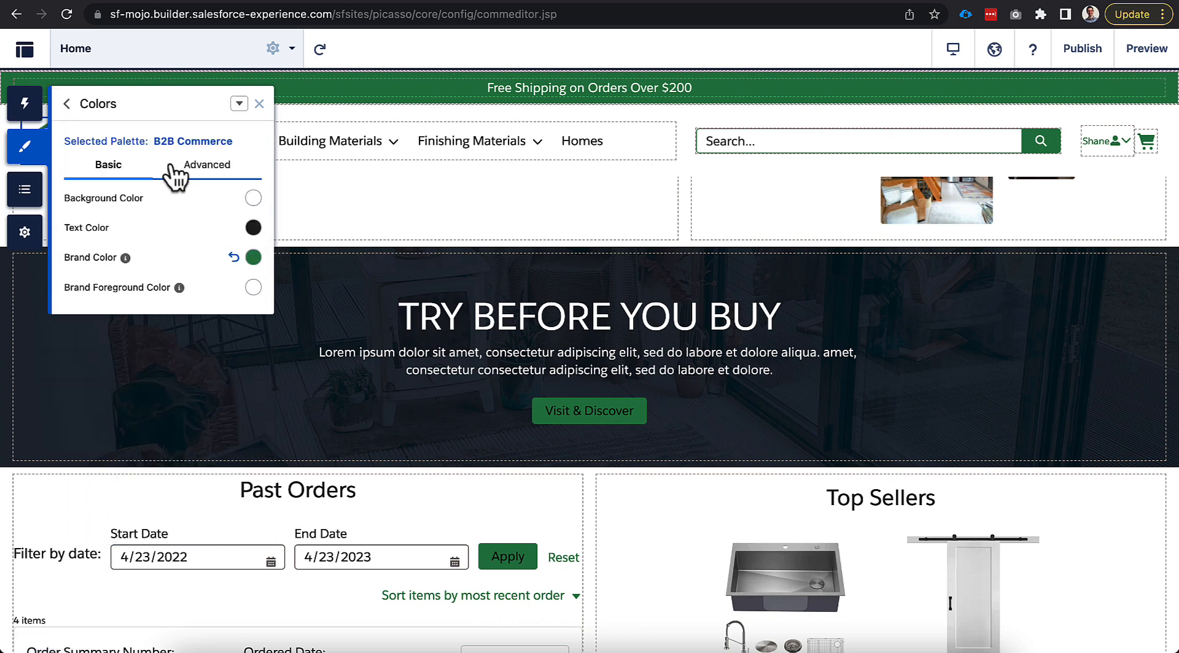
pyautogui.click(166, 164)
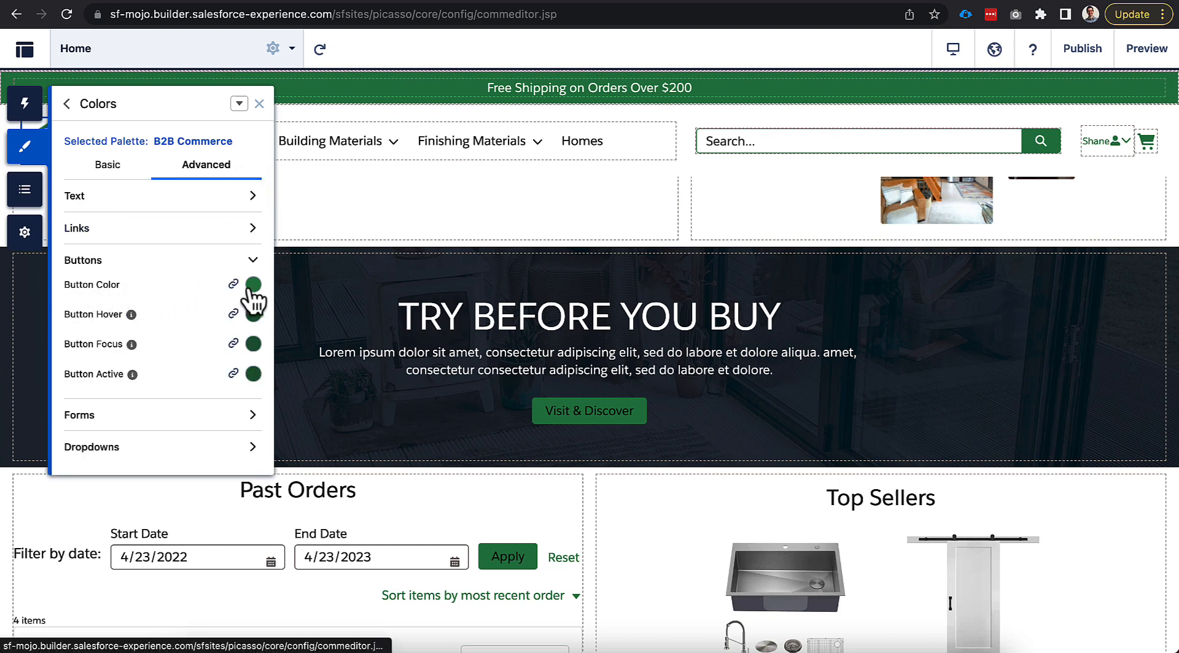
pyautogui.click(192, 202)
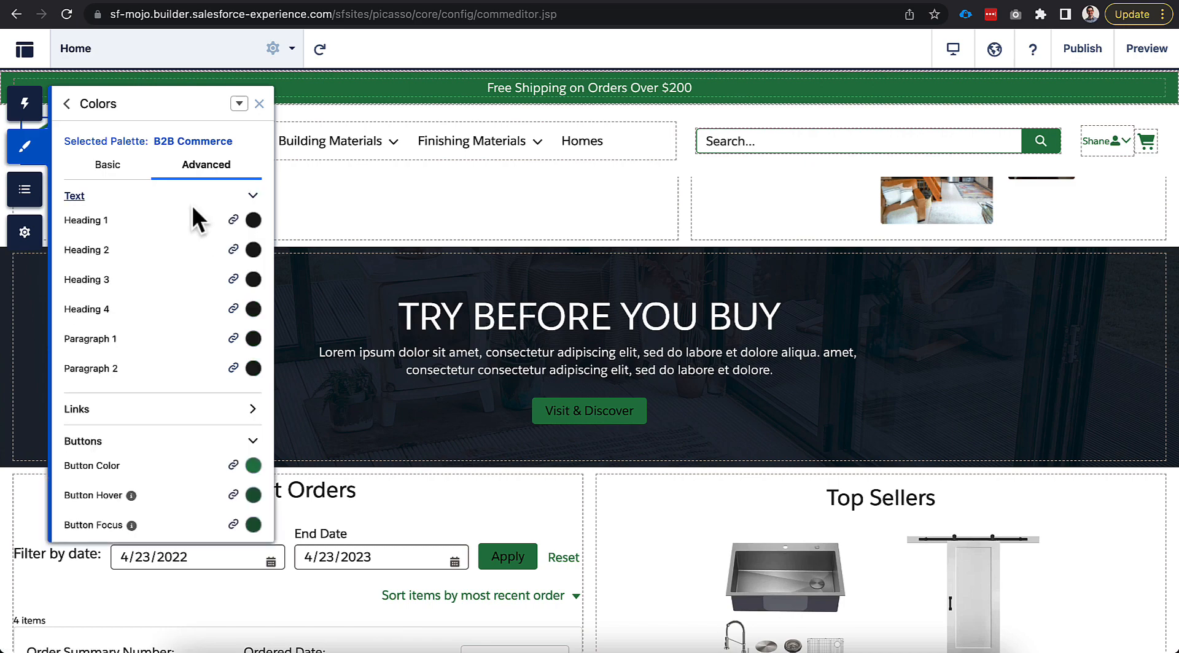
pyautogui.click(176, 410)
pyautogui.scroll(-3, 177, 410)
pyautogui.scroll(3, 178, 325)
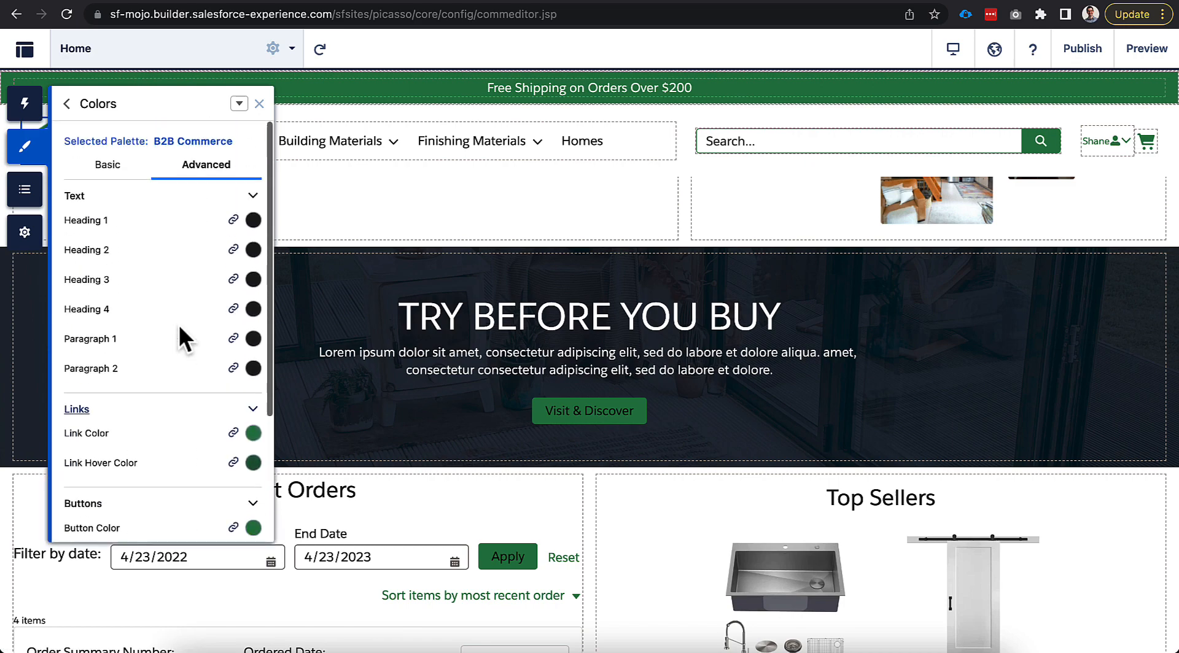
pyautogui.scroll(-5, 156, 363)
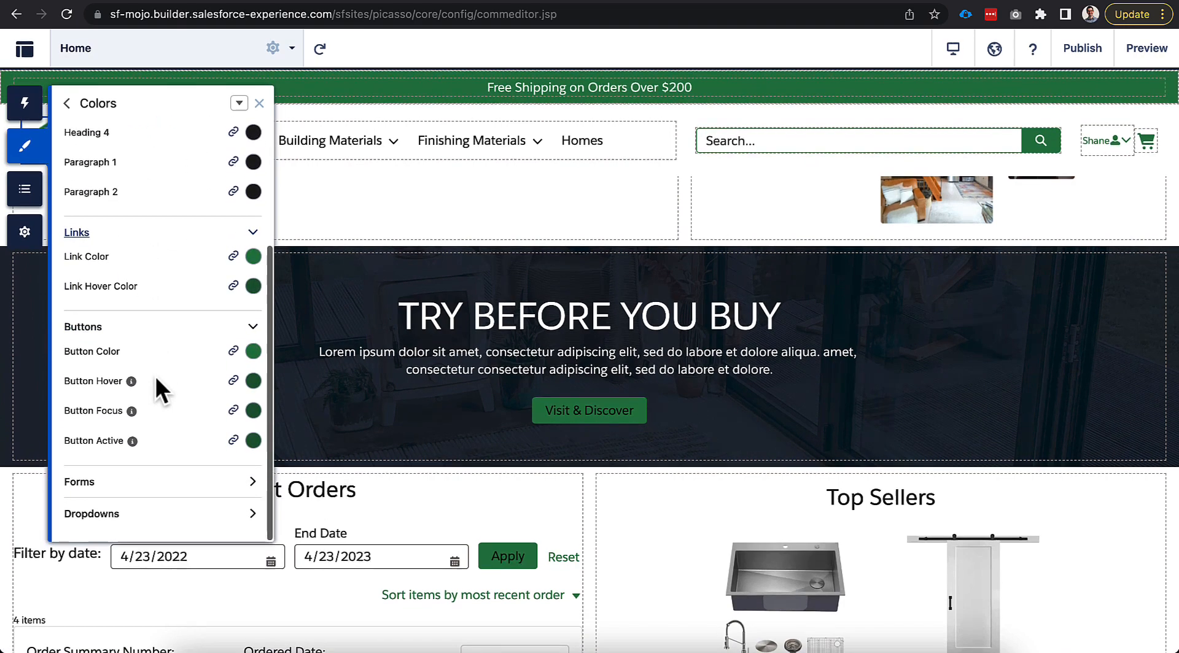
pyautogui.scroll(5, 172, 341)
pyautogui.click(356, 320)
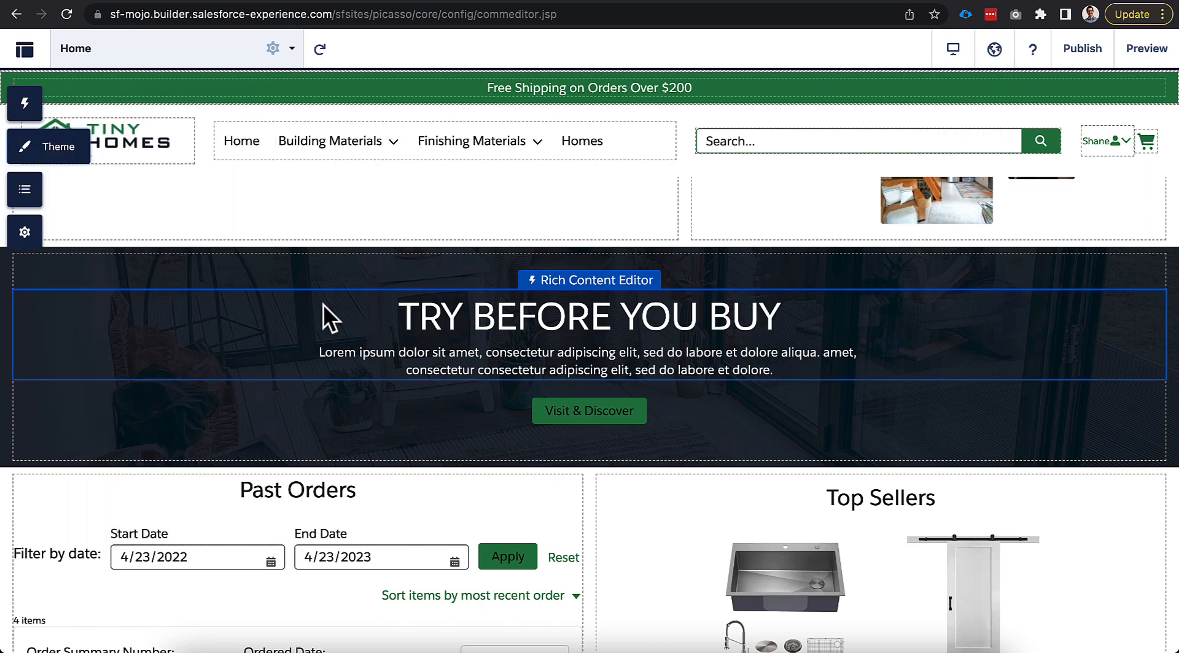
# Step: Open the site's advanced head markup for editing and add a <style> block with a .class selector after the stylesheet links
pyautogui.click(25, 232)
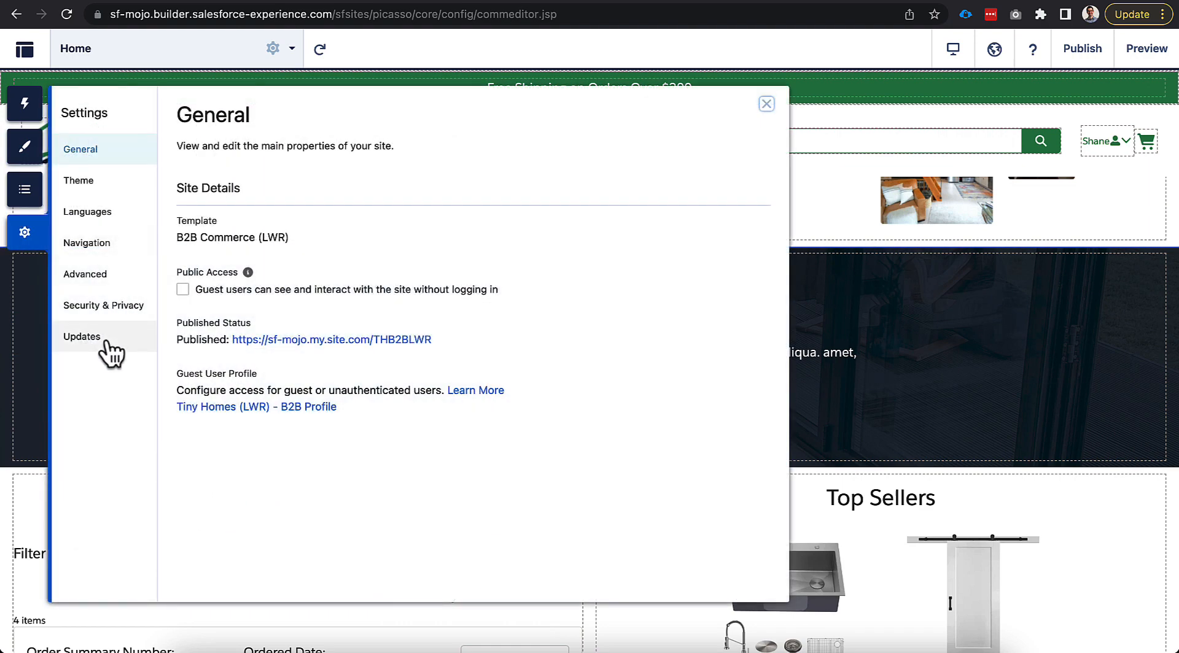
pyautogui.click(110, 287)
pyautogui.click(278, 255)
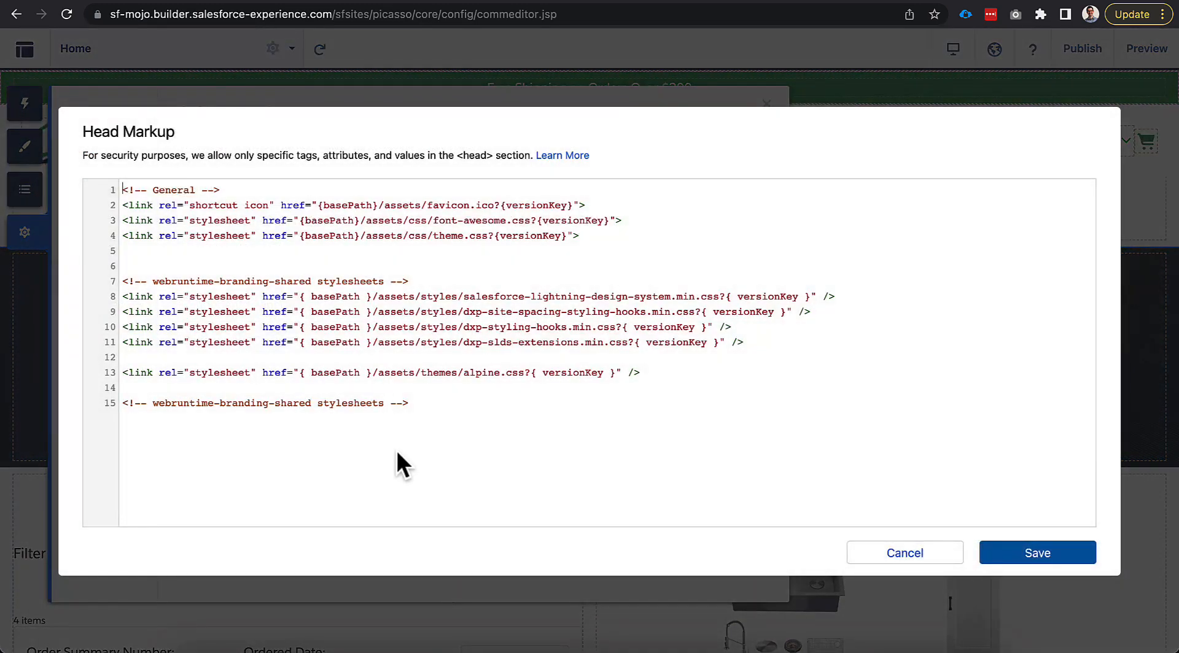
pyautogui.press('Return')
pyautogui.press('Return')
pyautogui.press('Return')
pyautogui.write('.class')
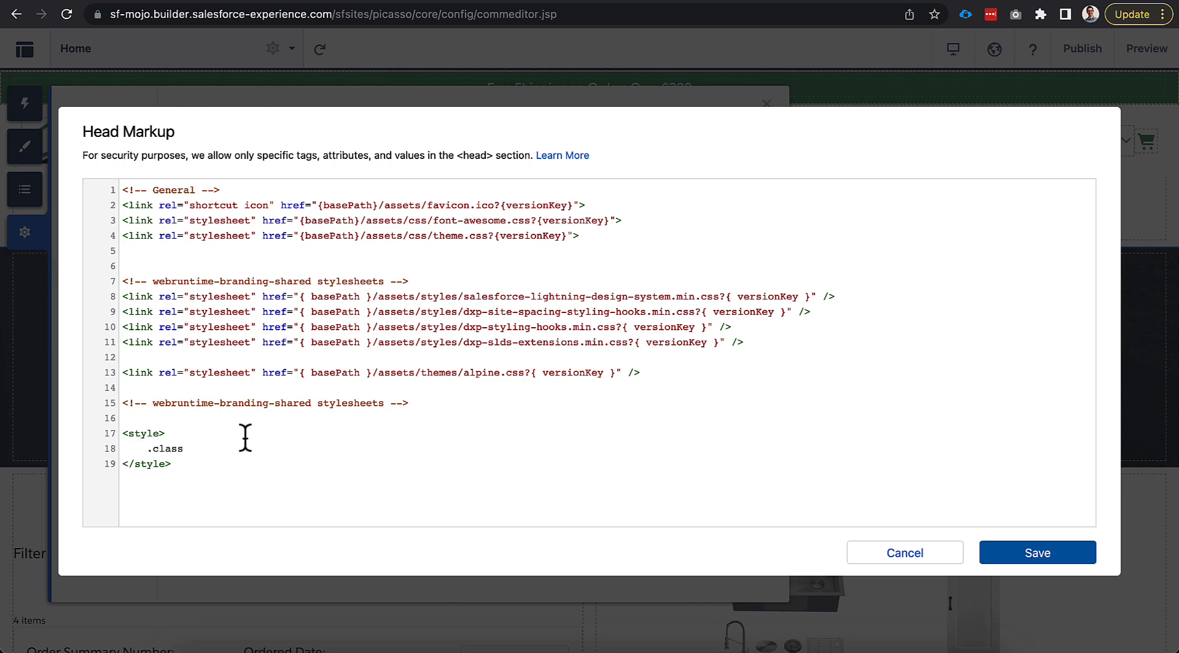
# Step: Give the .class rule the declaration color:white!important; then save the head markup and close the site settings
pyautogui.write('{')
pyautogui.press('Return')
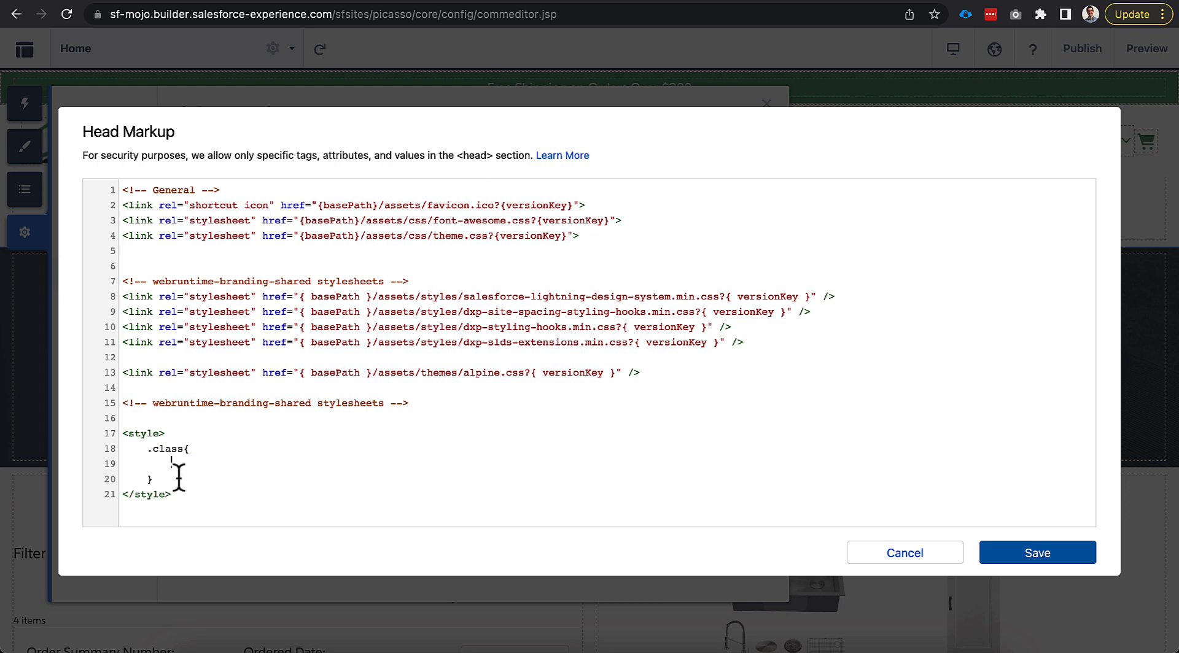
pyautogui.write('color:white')
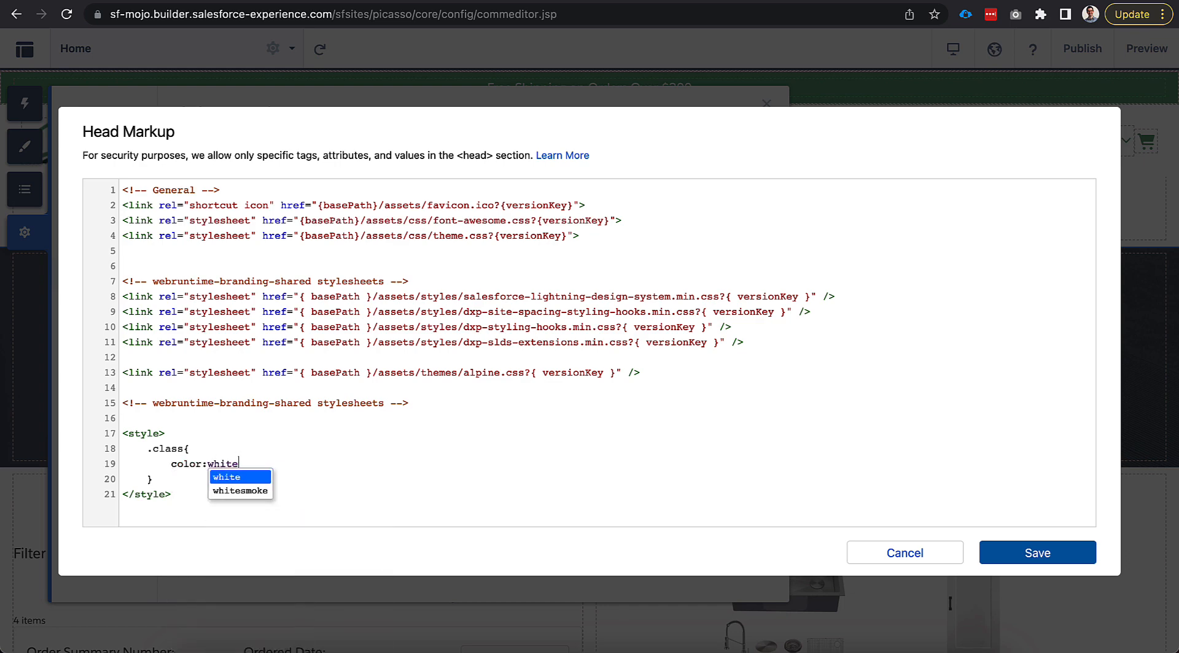
pyautogui.write('!important;')
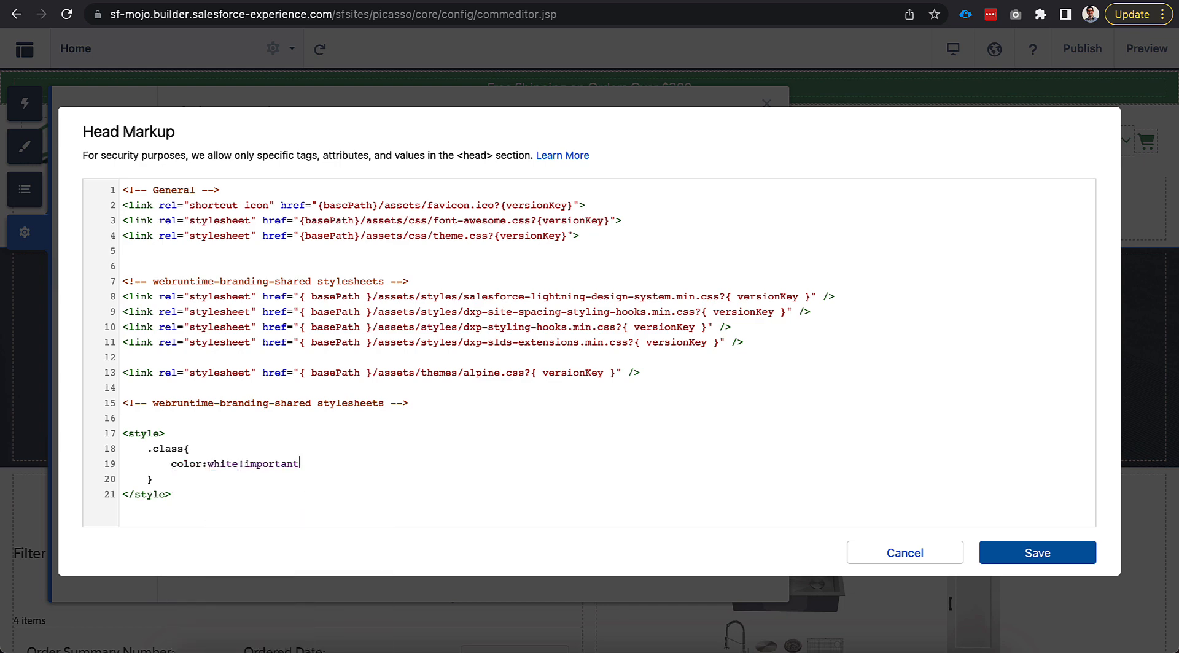
pyautogui.press('Escape')
pyautogui.click(1034, 553)
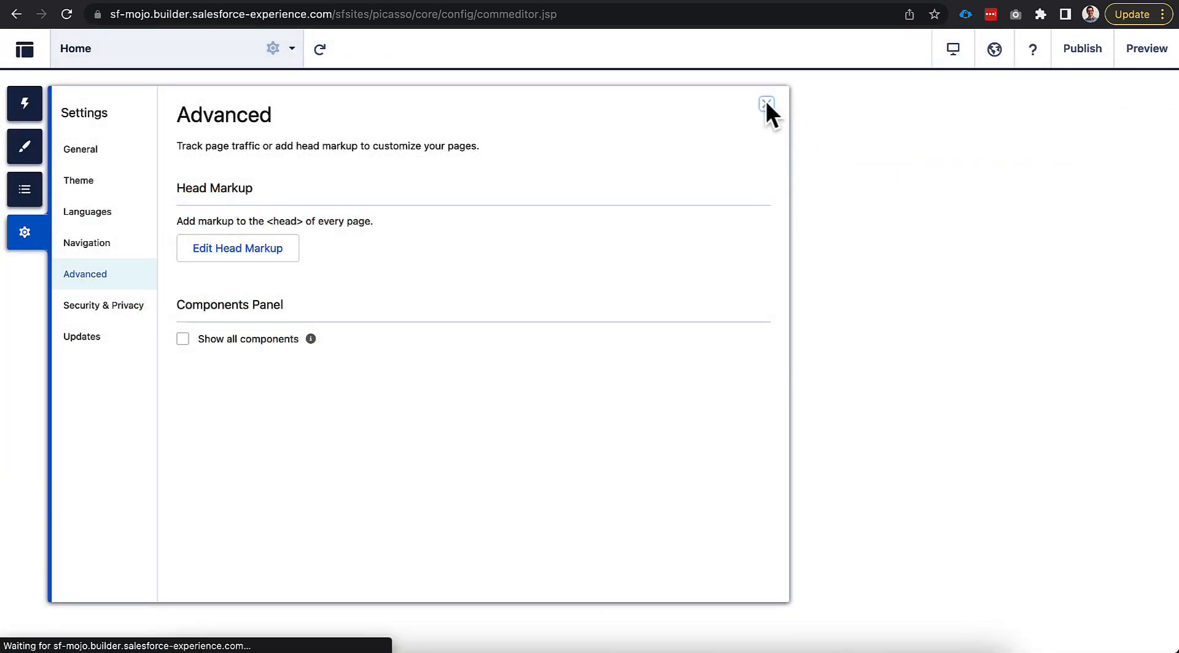
pyautogui.click(767, 104)
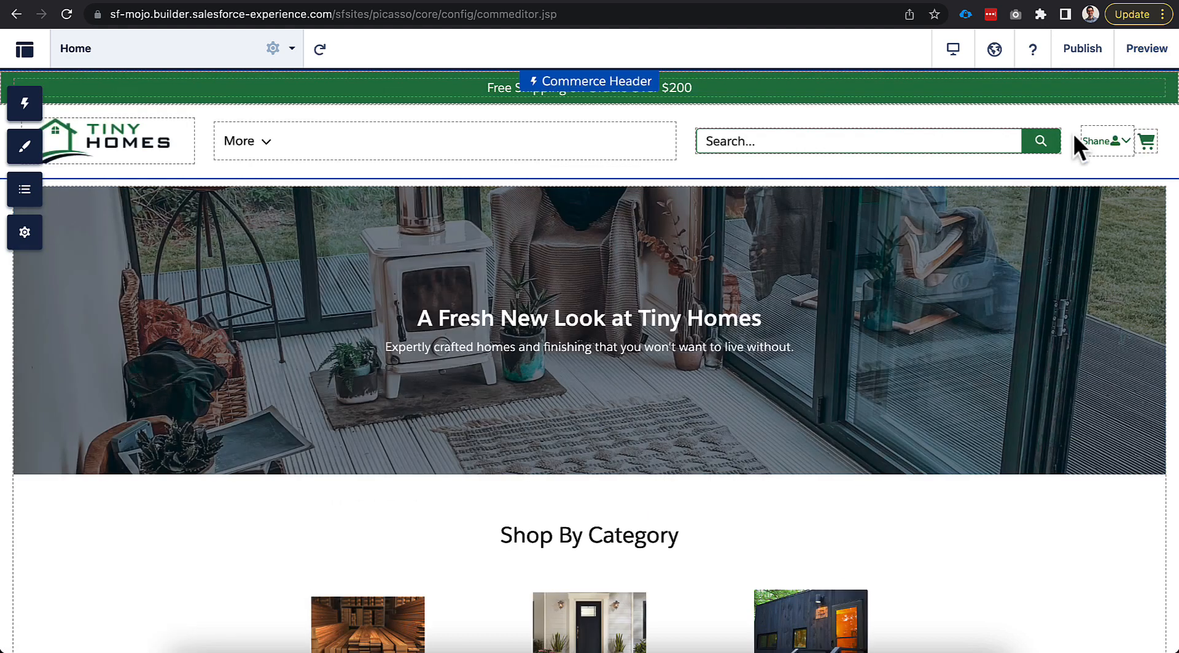
# Step: Preview the page, inspect the Learn More button's markup to copy its slds-button_brand class, and return to the builder
pyautogui.click(1147, 48)
pyautogui.scroll(-6, 718, 349)
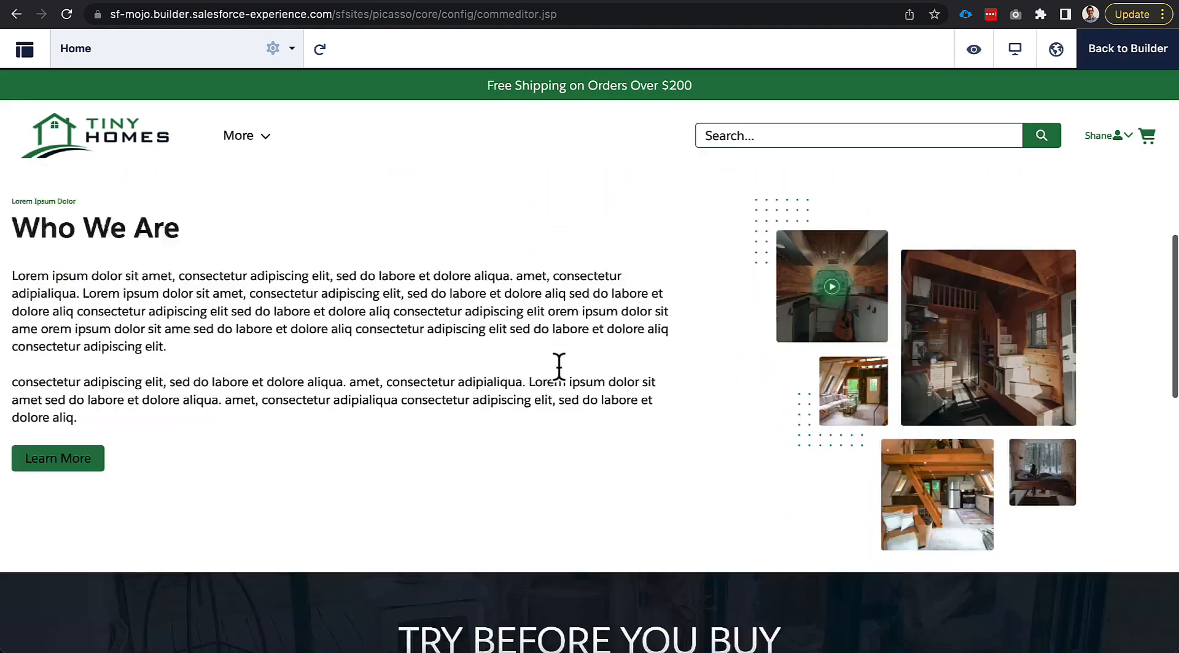
pyautogui.scroll(-5, 516, 350)
pyautogui.scroll(3, 474, 335)
pyautogui.rightClick(69, 404)
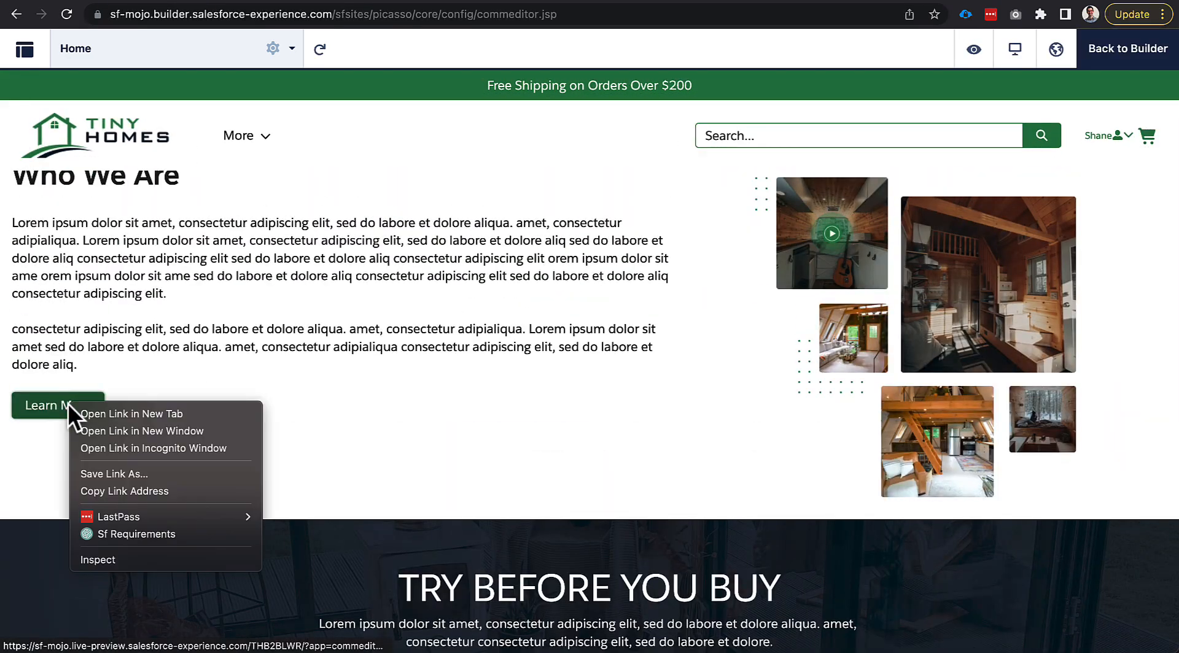
pyautogui.click(111, 560)
pyautogui.scroll(-2, 152, 307)
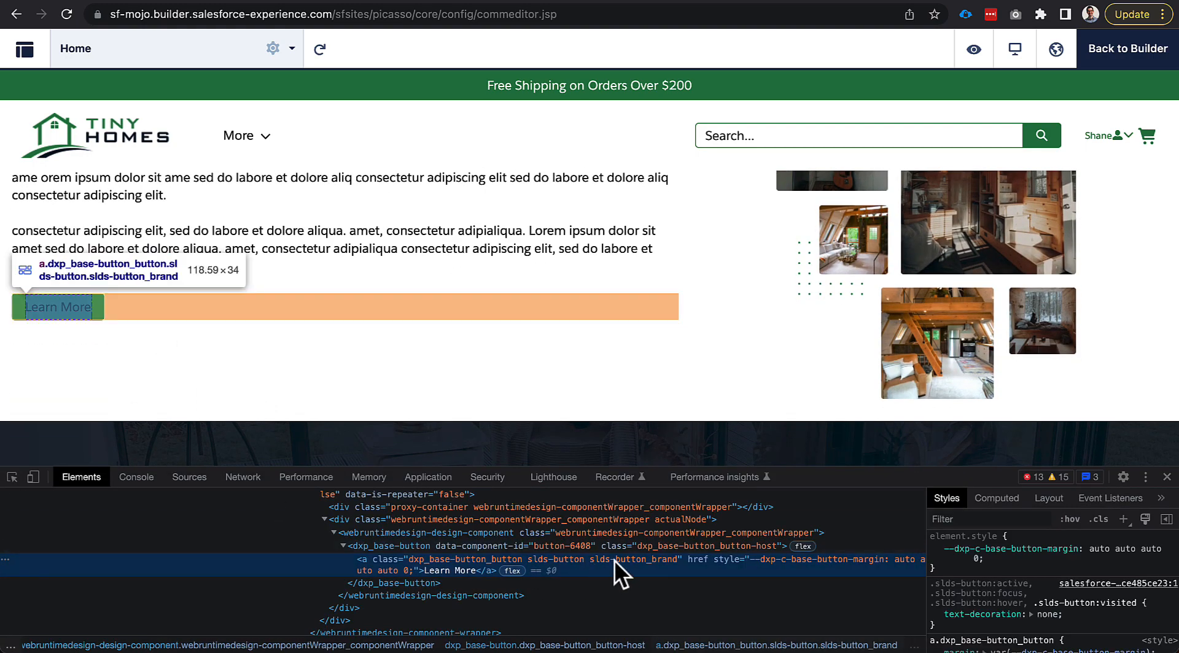
pyautogui.doubleClick(614, 559)
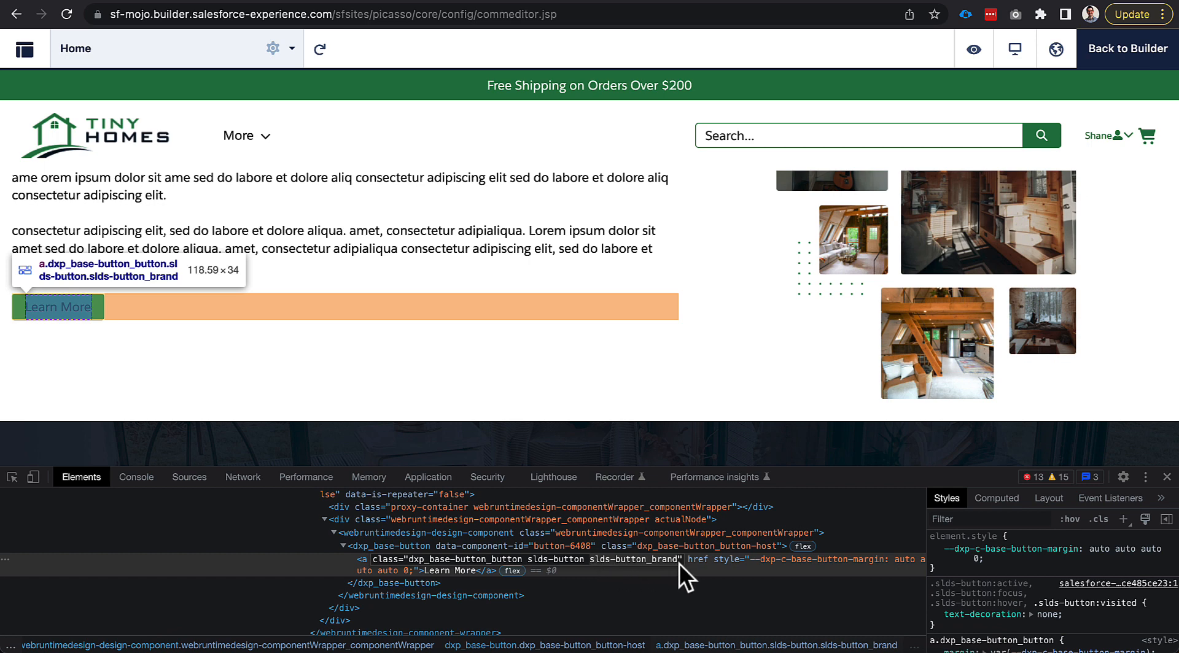
pyautogui.click(646, 411)
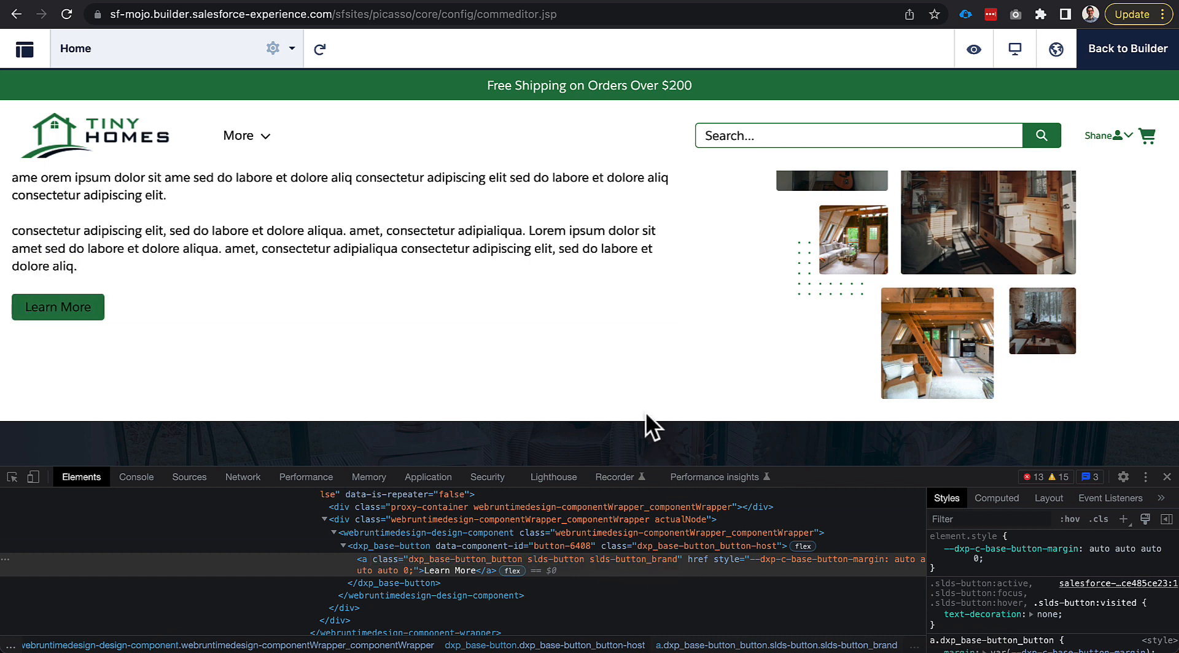
pyautogui.click(1107, 58)
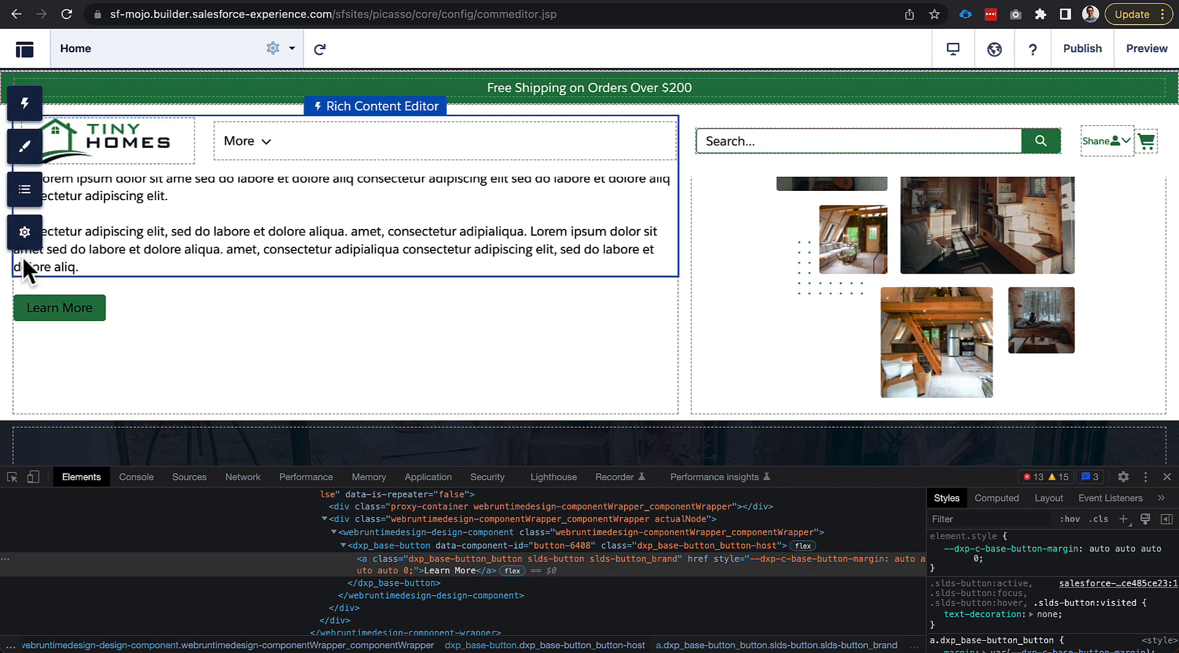
# Step: Change the CSS rule's selector in the head markup to .slds-button_brand, save it and close the site settings
pyautogui.click(25, 232)
pyautogui.click(258, 250)
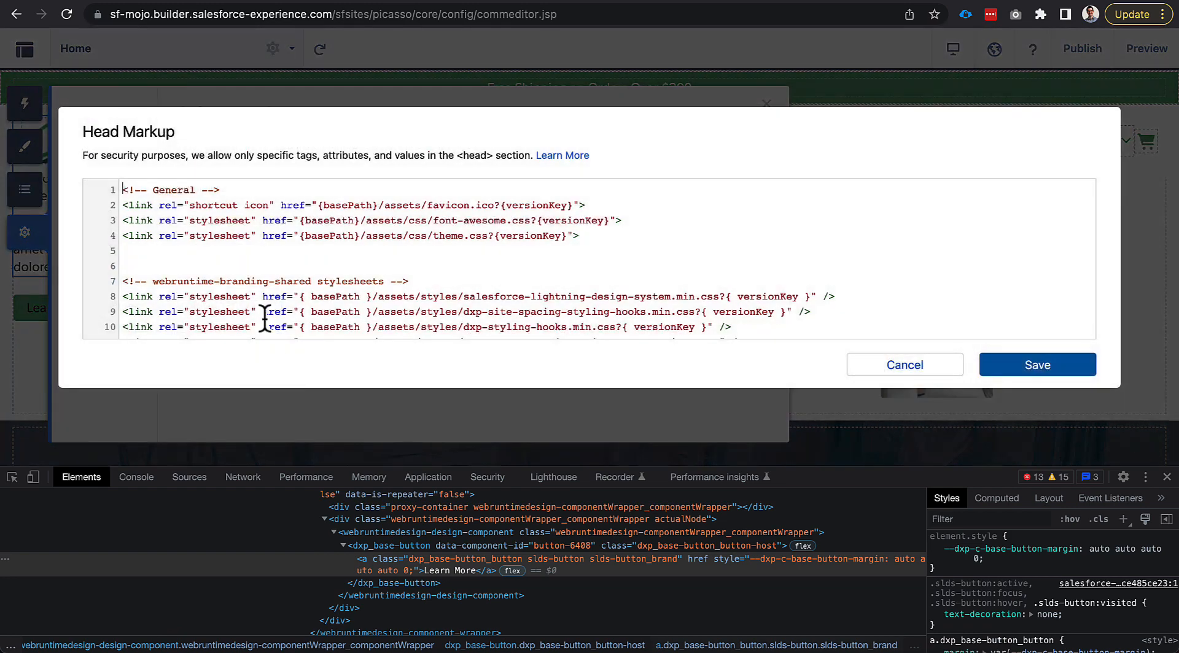
pyautogui.scroll(-5, 279, 342)
pyautogui.doubleClick(167, 282)
pyautogui.write('slds-button_brand')
pyautogui.click(148, 281)
pyautogui.write('.')
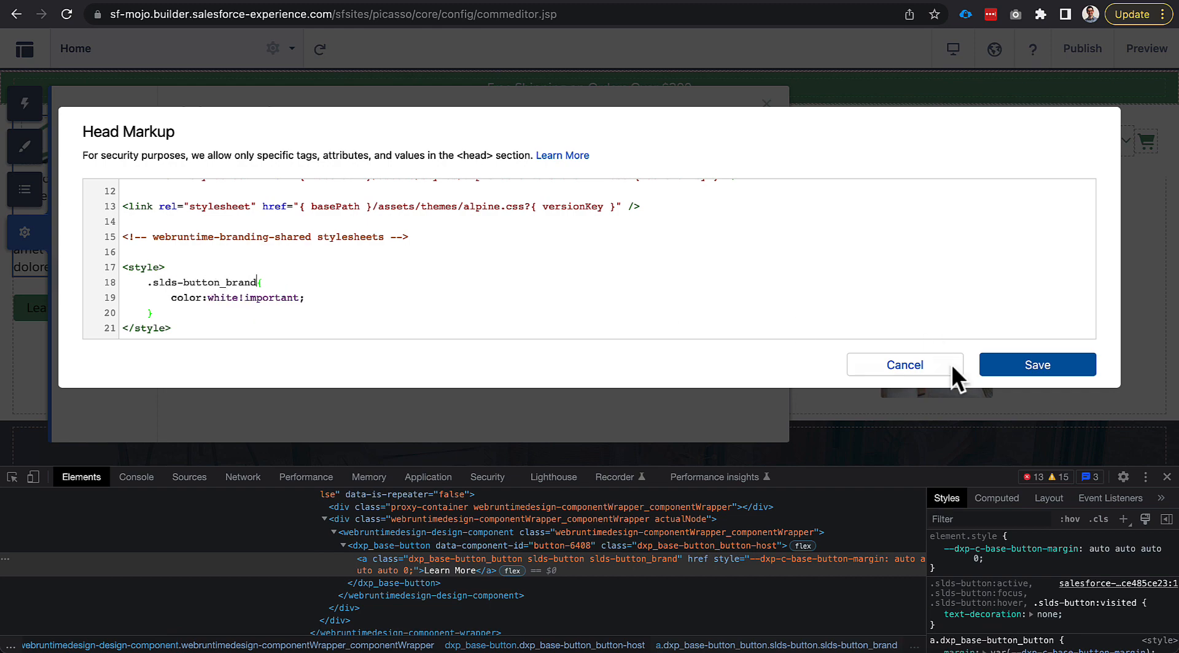
pyautogui.click(991, 367)
pyautogui.click(767, 103)
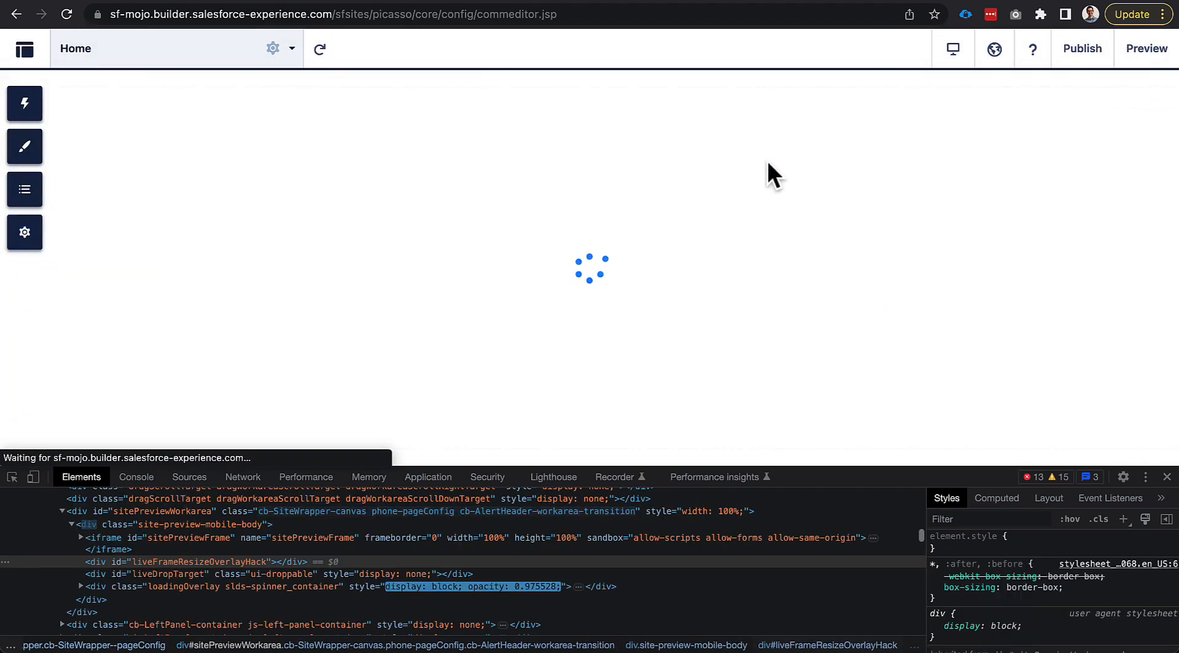
# Step: Check the text color of the buttons from Who We Are to Past Orders and close the developer tools
pyautogui.scroll(-10, 407, 295)
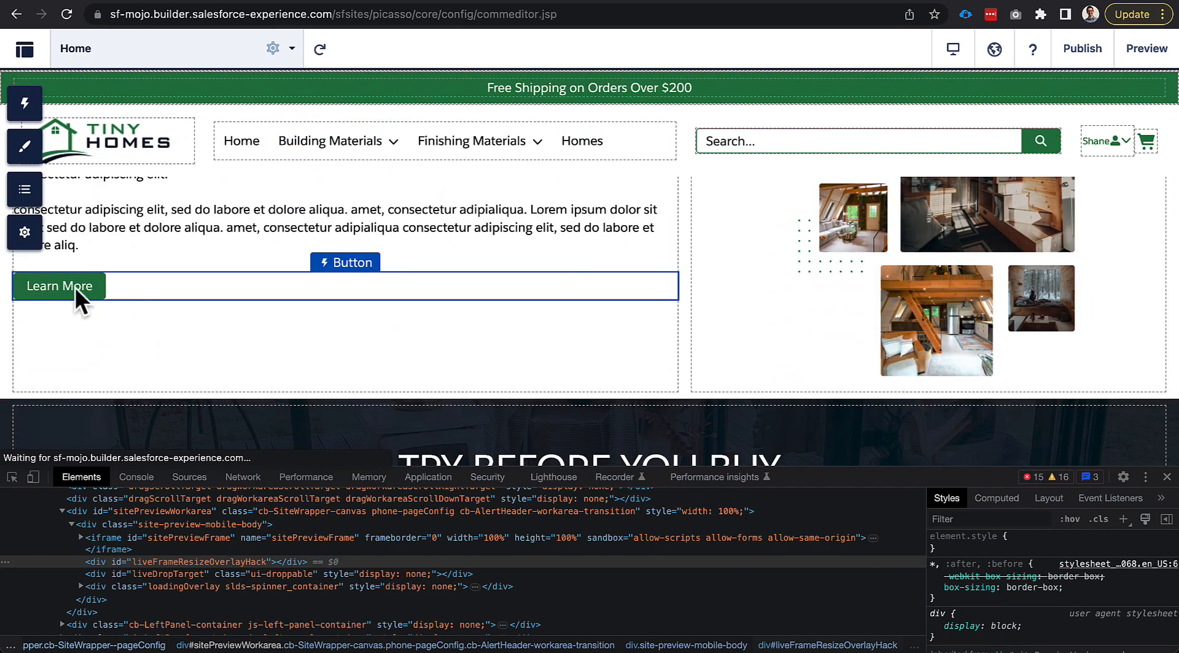
pyautogui.scroll(-10, 324, 359)
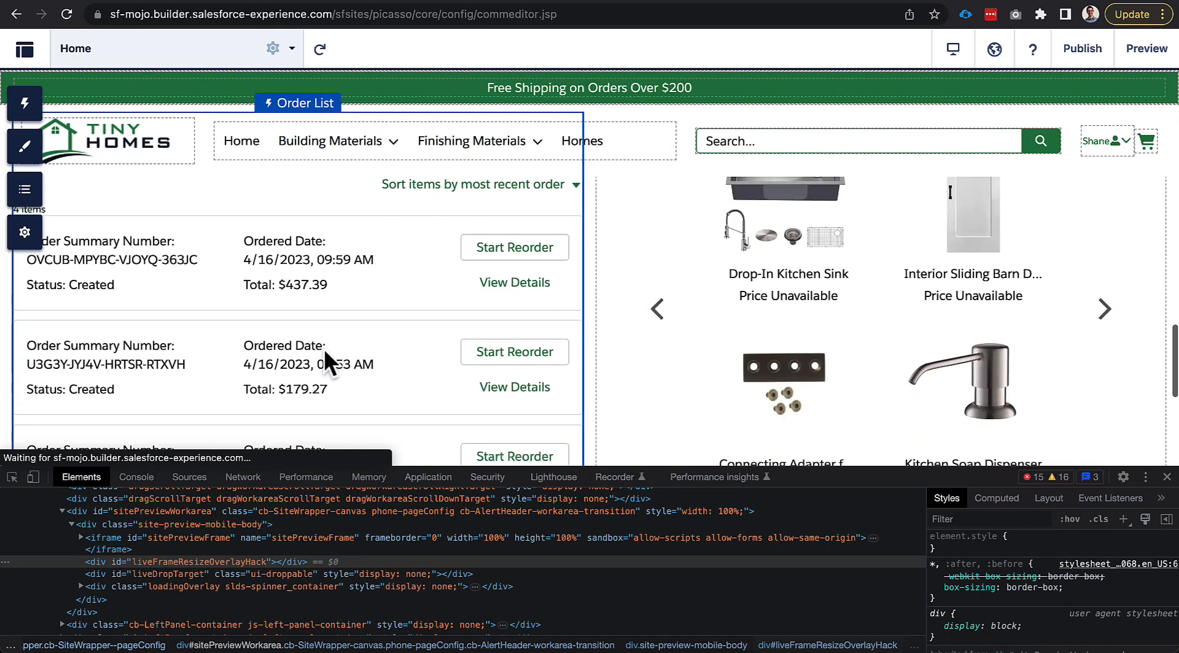
pyautogui.scroll(1, 493, 255)
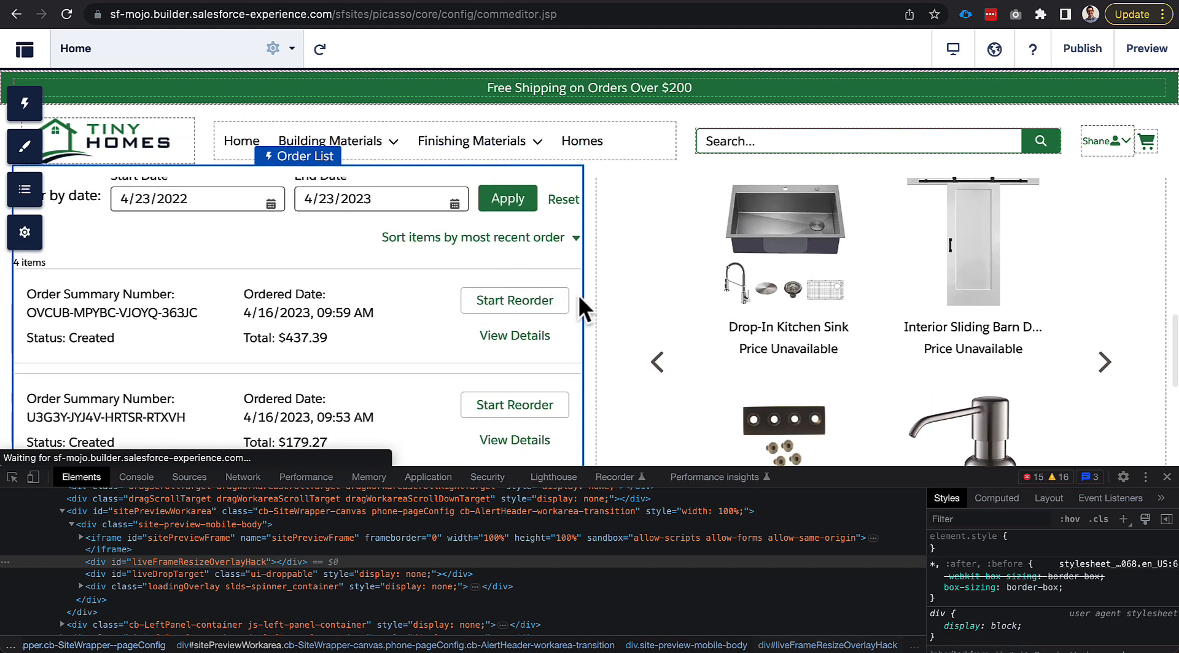
pyautogui.click(1167, 478)
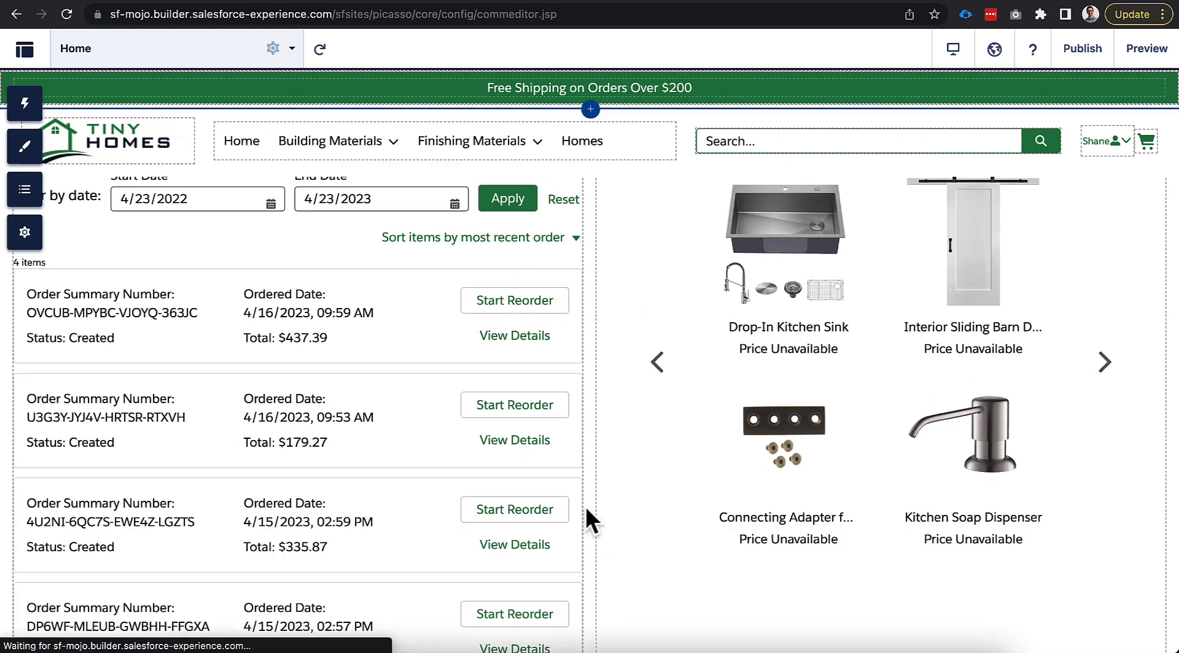
pyautogui.scroll(-3, 585, 510)
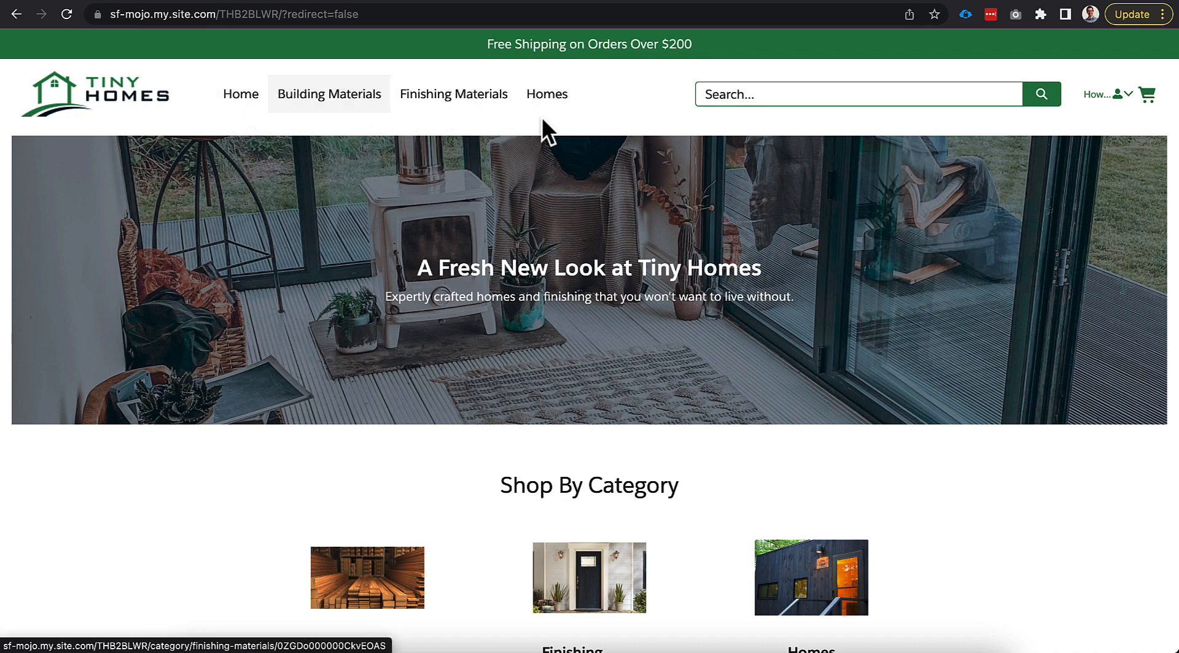
# Step: Review the published home page from the hero banner through categories, buttons, past orders and top sellers to the footer
pyautogui.scroll(-4, 533, 332)
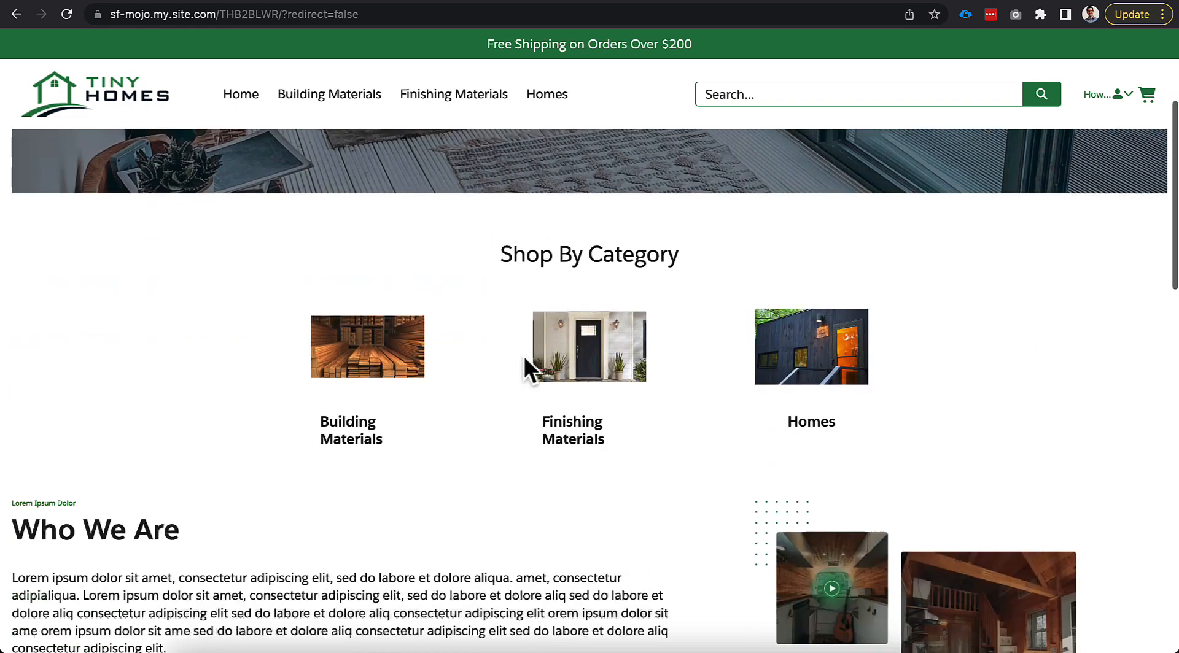
pyautogui.scroll(-1, 490, 493)
pyautogui.scroll(-5, 490, 493)
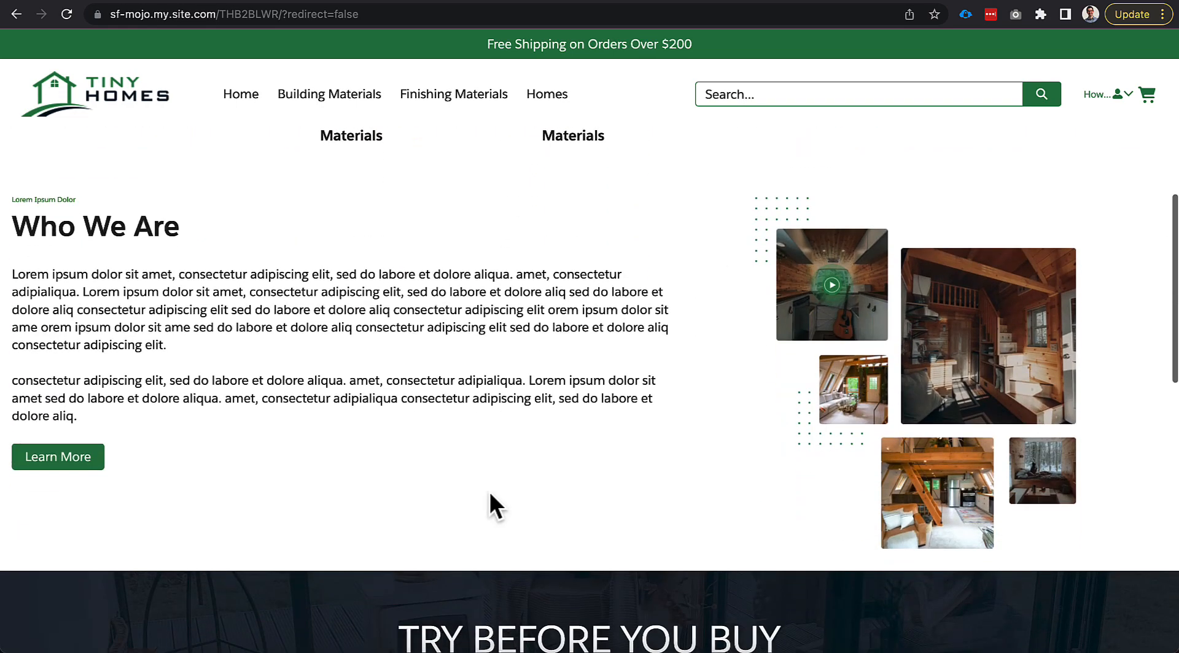
pyautogui.scroll(-5, 539, 383)
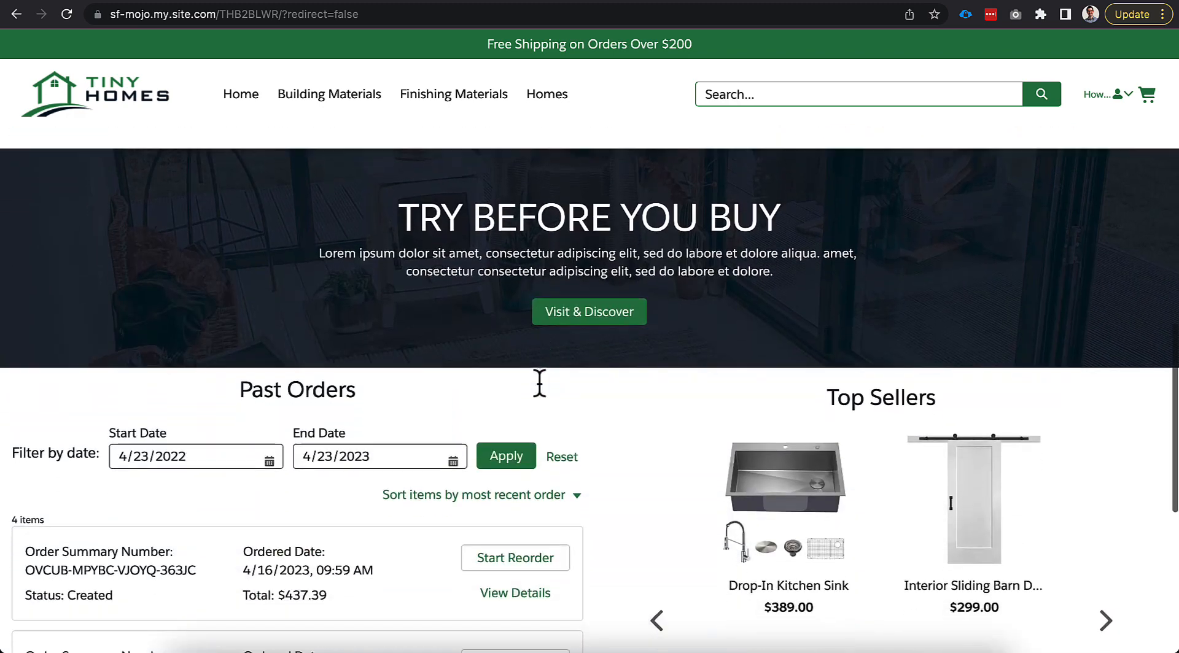
pyautogui.scroll(-1, 645, 411)
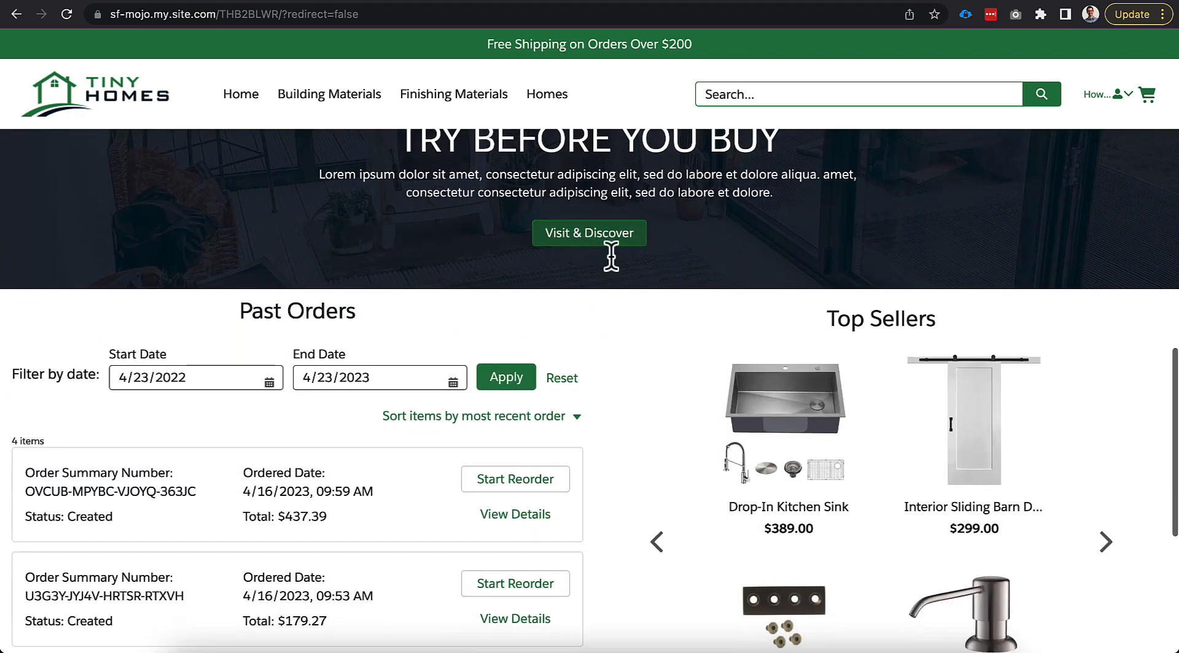
pyautogui.scroll(1, 639, 270)
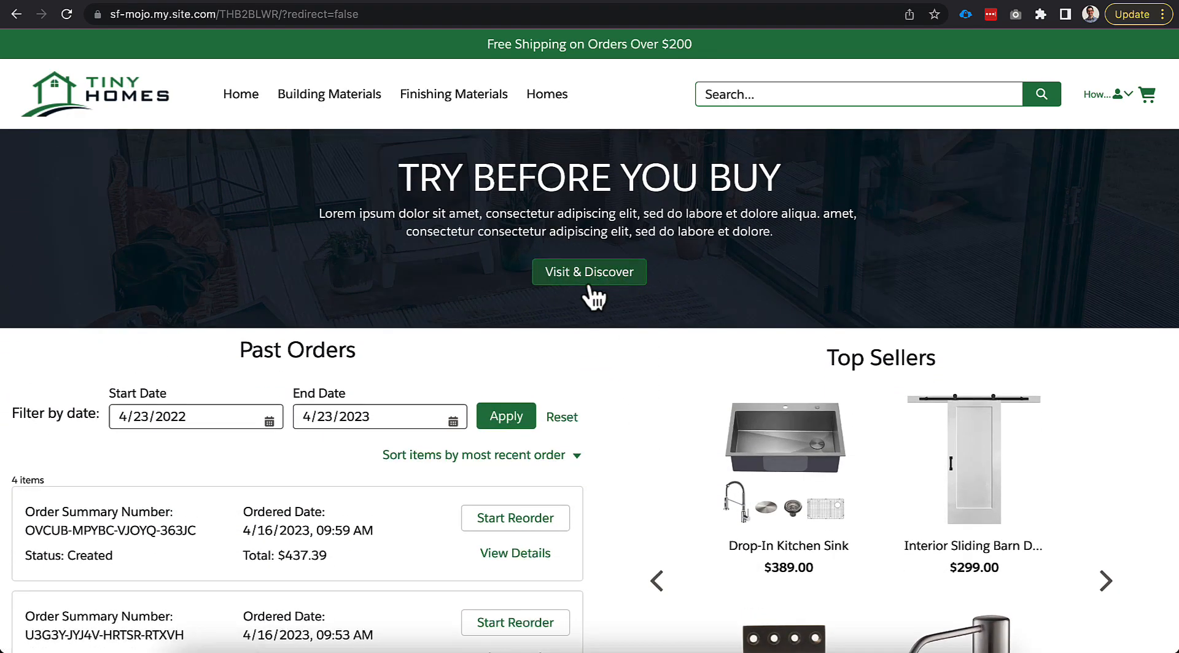
pyautogui.scroll(-3, 619, 363)
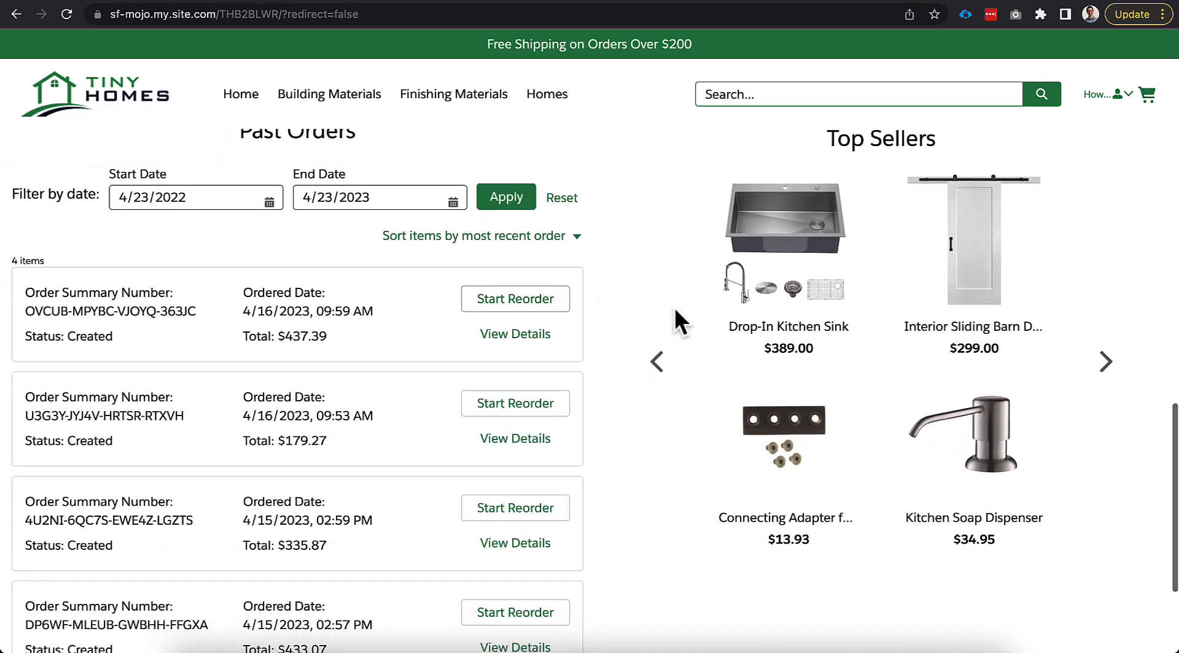
pyautogui.scroll(-3, 631, 550)
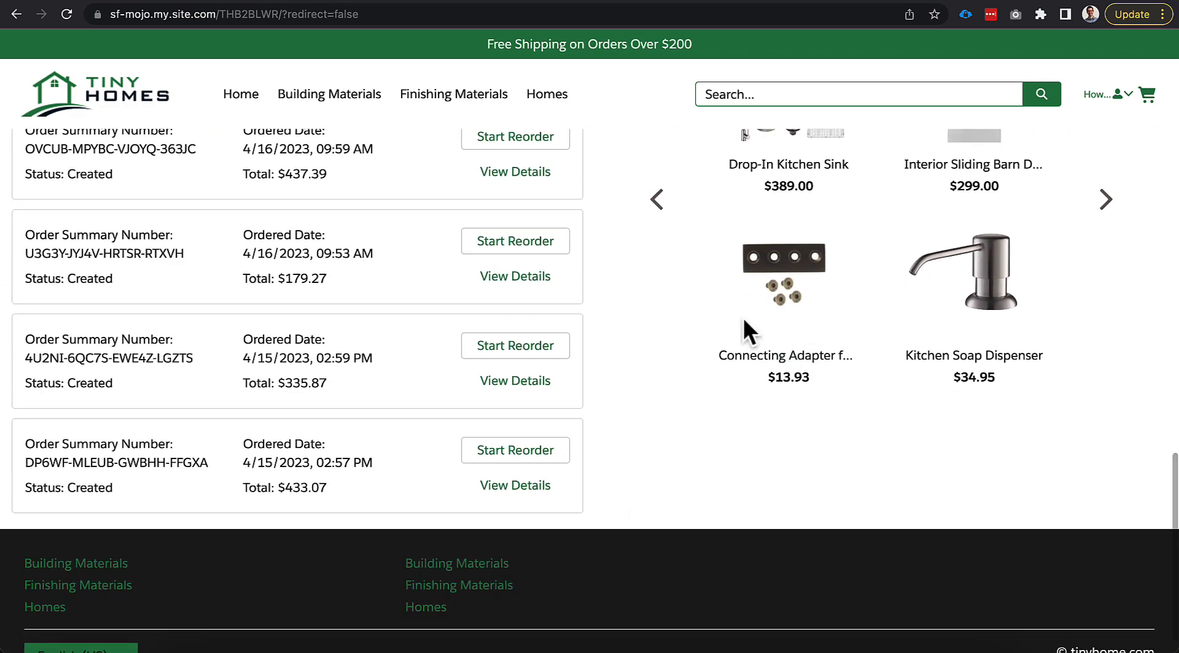
pyautogui.scroll(-1, 629, 355)
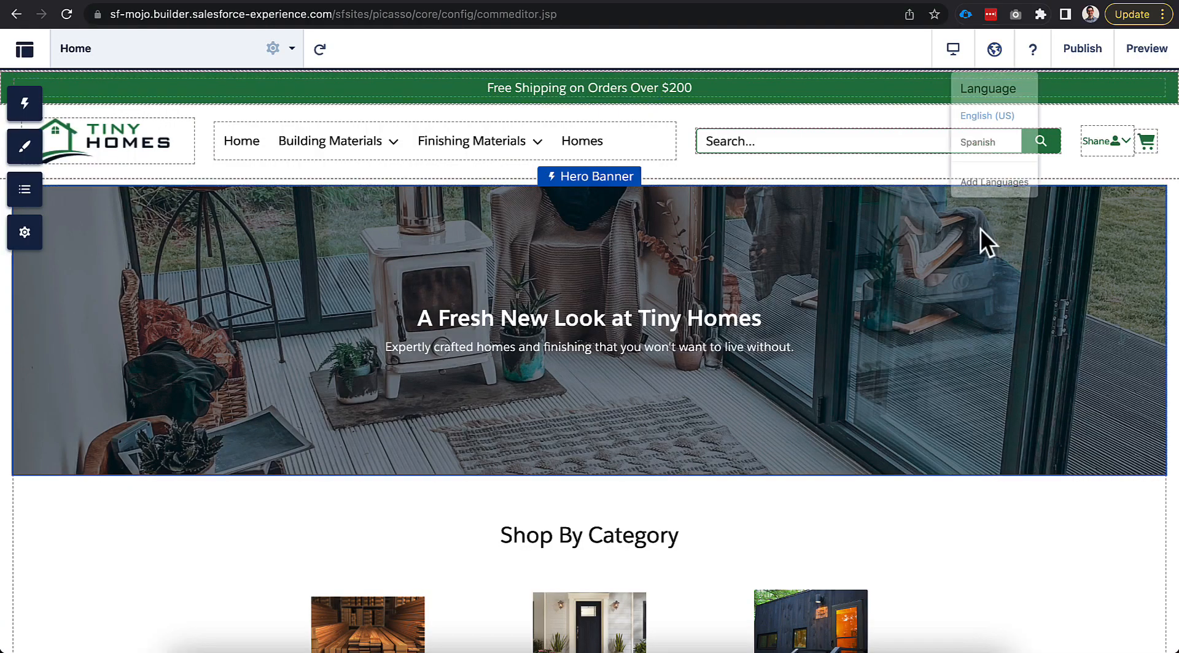
# Step: Replace the footer's site logo image with tinyHomesLogo-white from the CMS content
pyautogui.scroll(-15, 946, 511)
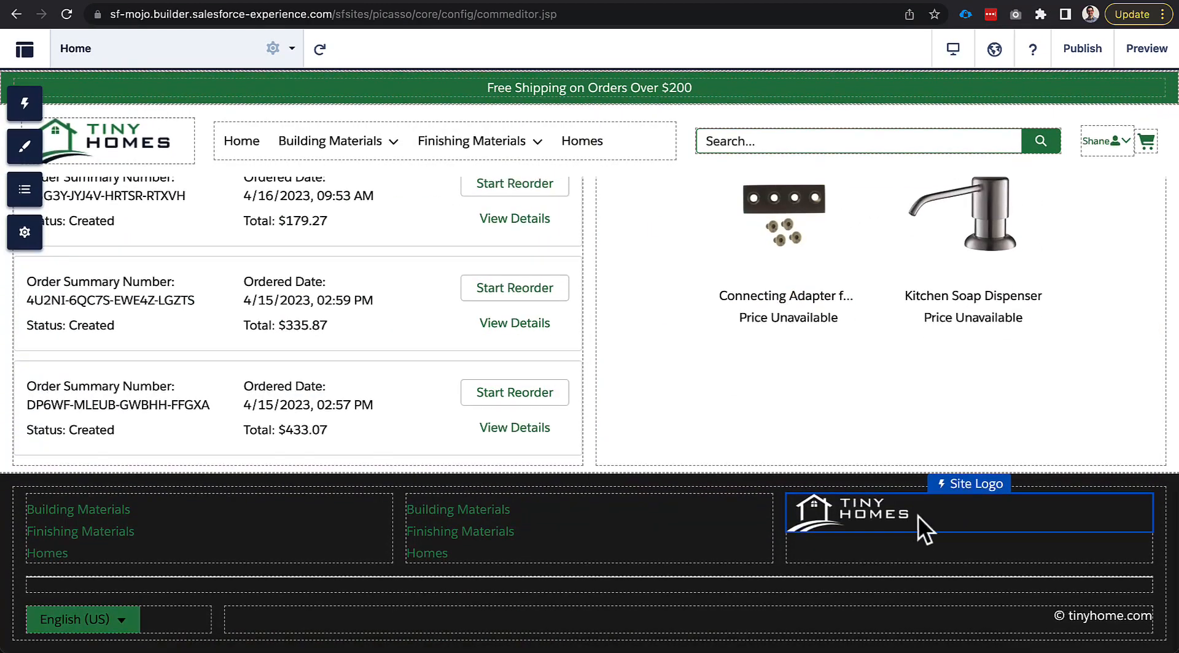
pyautogui.click(923, 517)
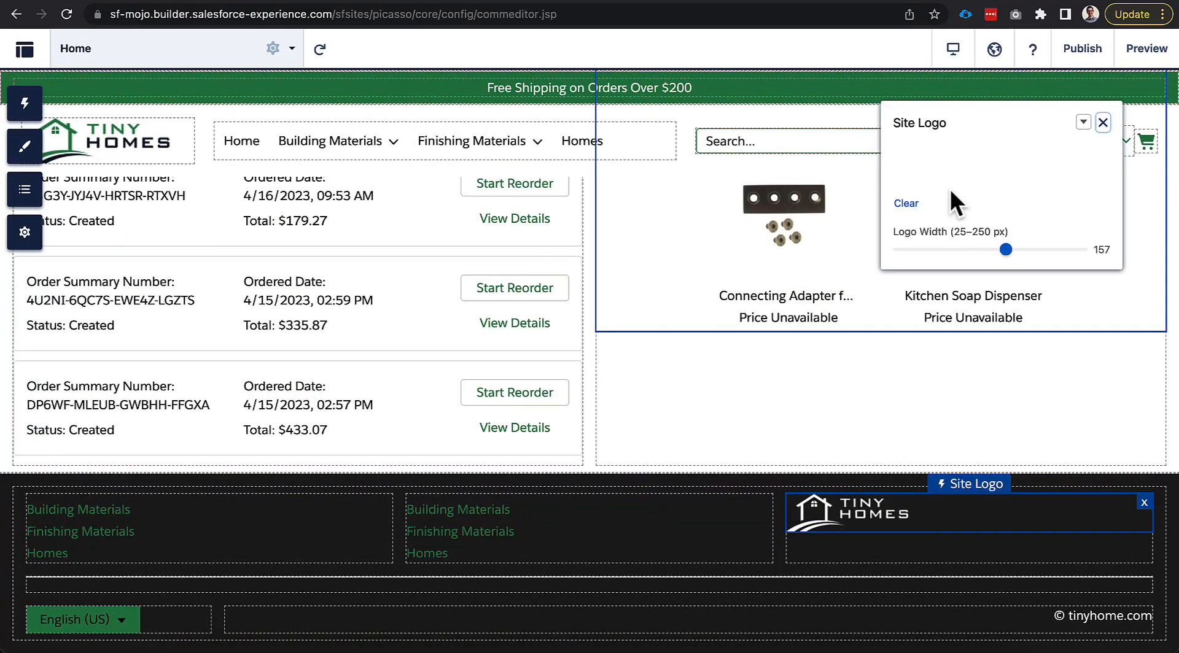
pyautogui.click(905, 204)
pyautogui.click(970, 255)
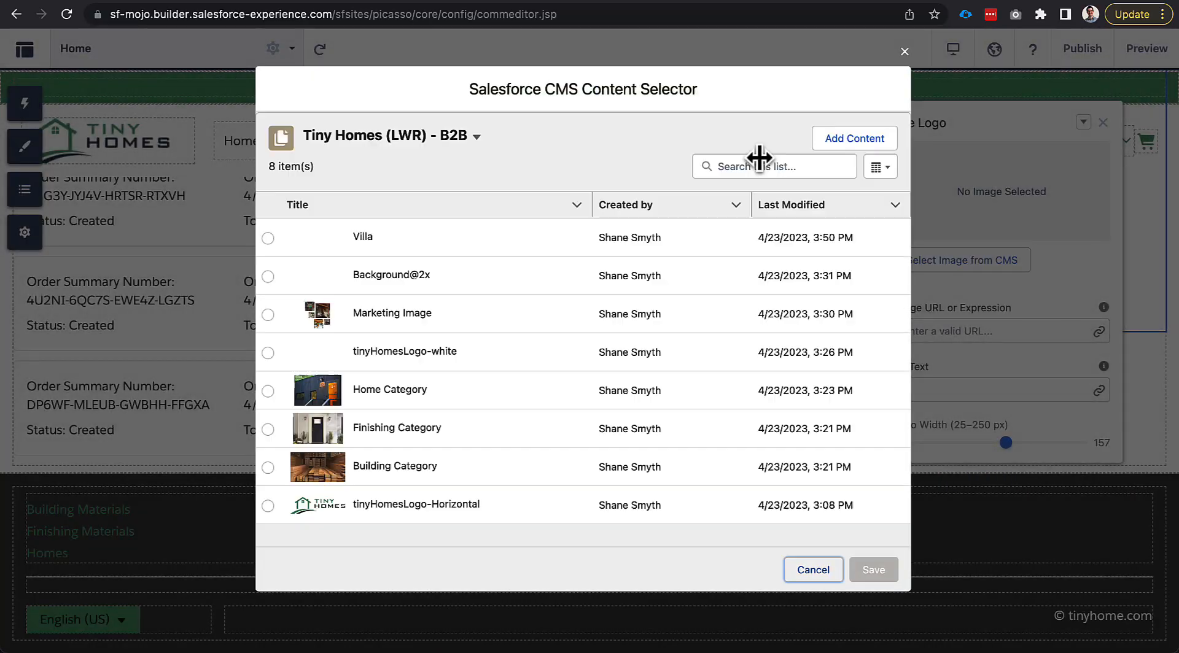
pyautogui.click(267, 358)
pyautogui.click(868, 571)
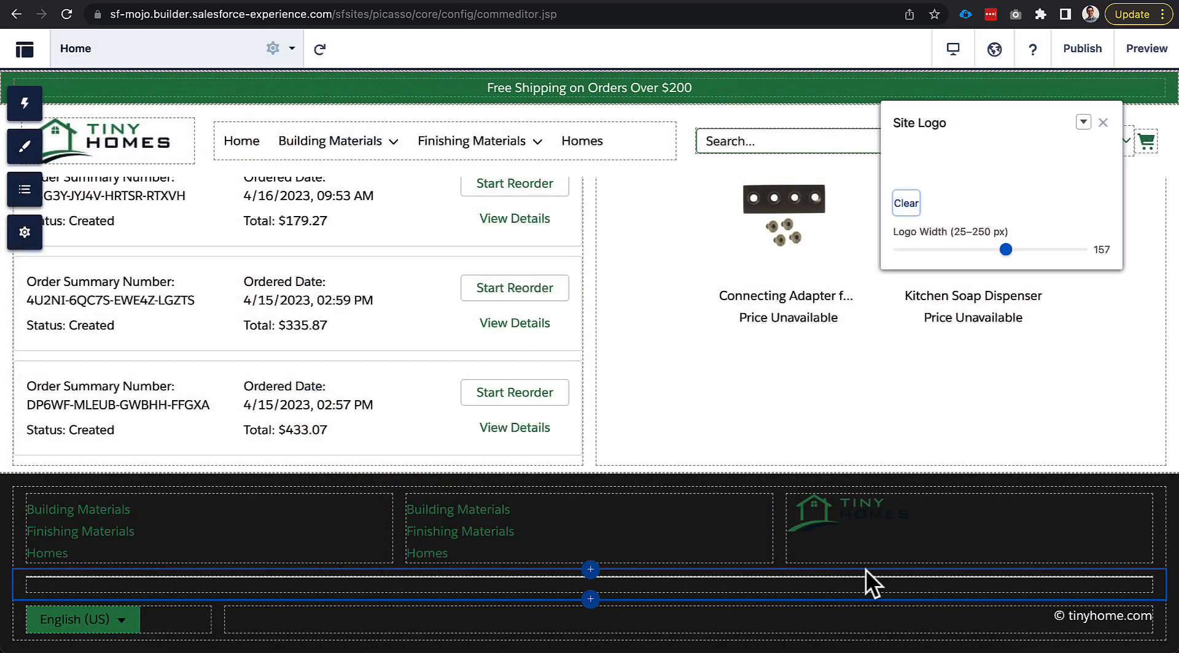
# Step: Publish the site changes to the live Tiny Homes store and dismiss the publishing dialog
pyautogui.click(1076, 53)
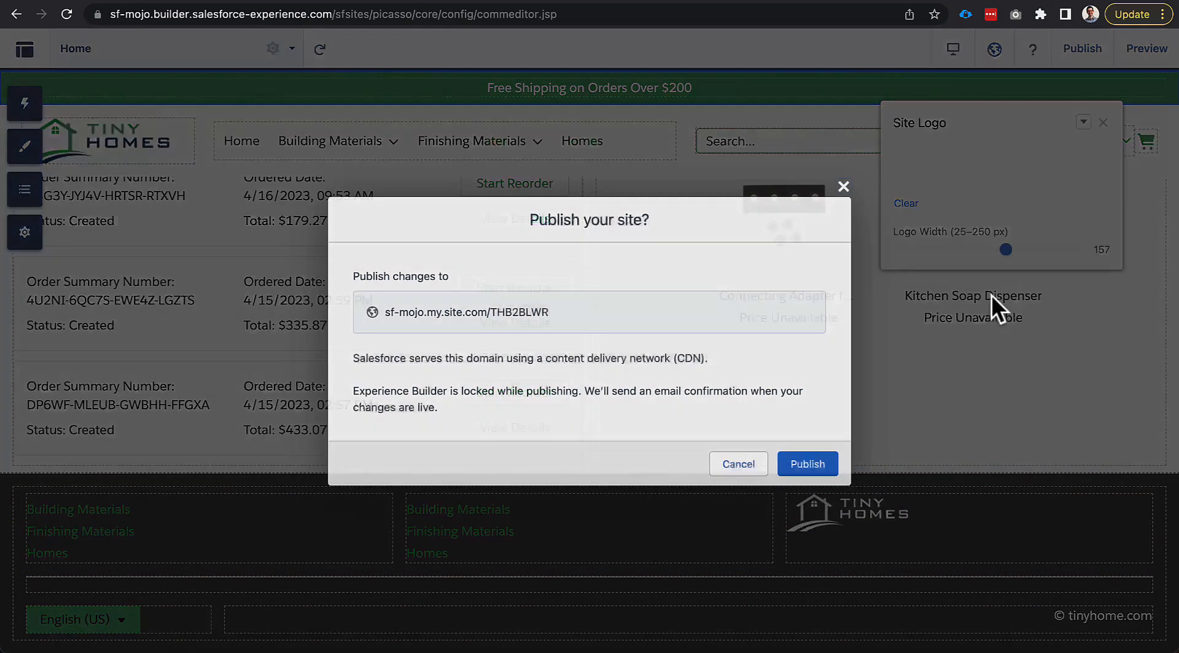
pyautogui.click(818, 467)
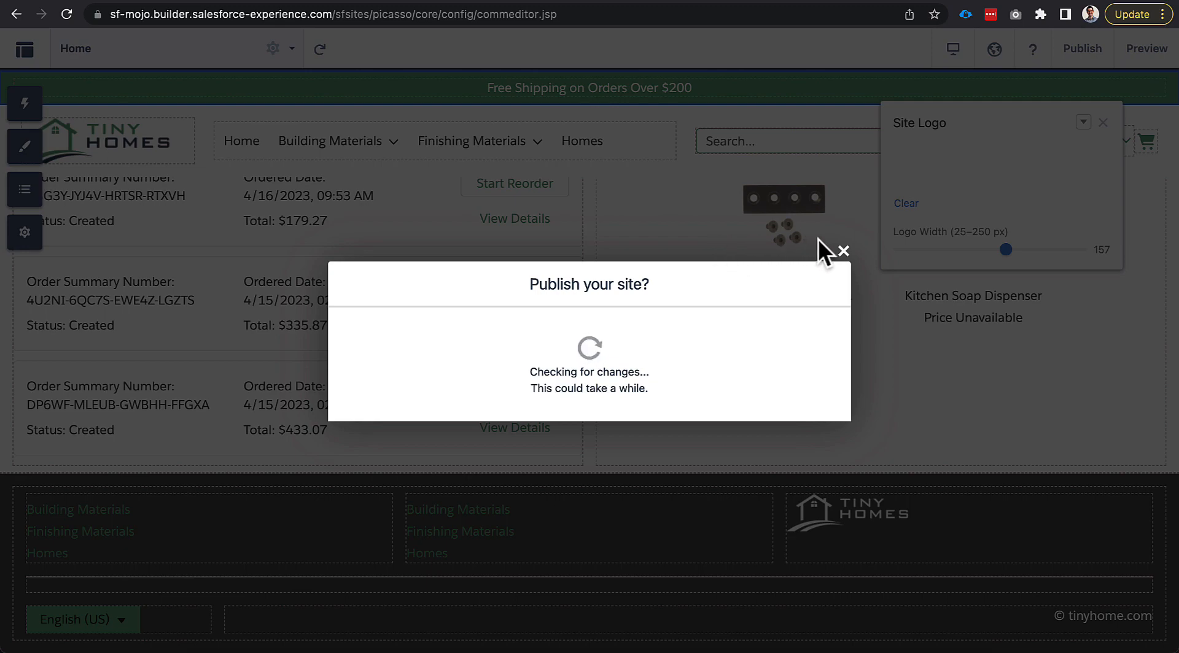
pyautogui.click(806, 410)
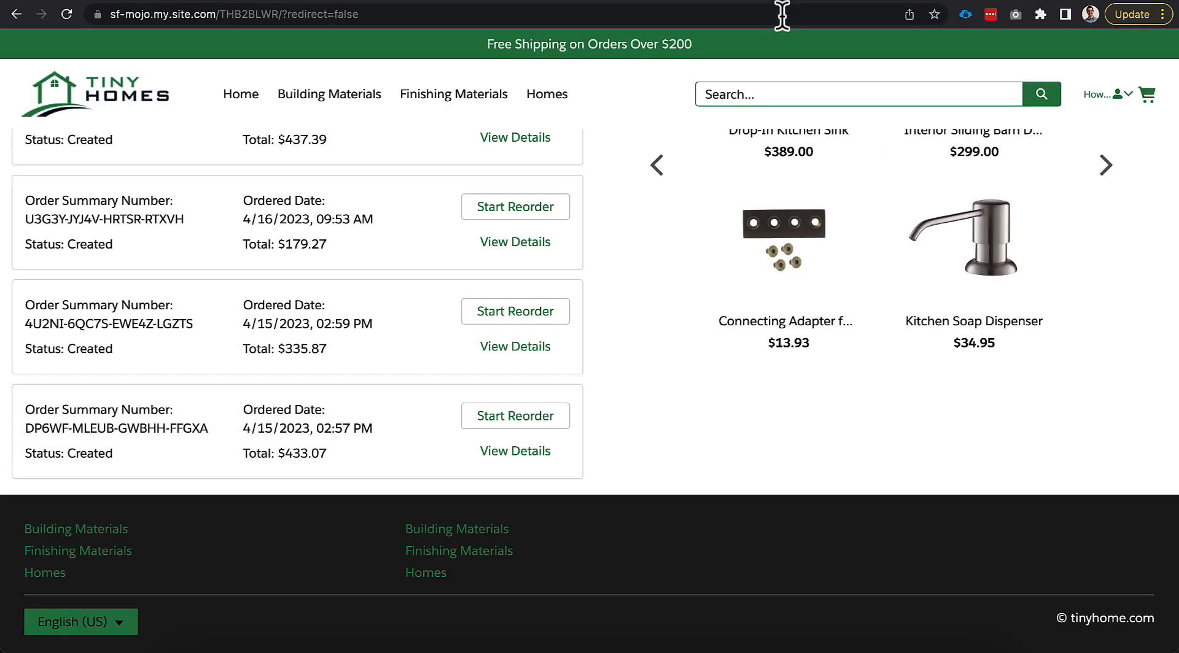
# Step: Reload the published home page and check the new footer logo and the sections above it
pyautogui.click(778, 19)
pyautogui.press('Return')
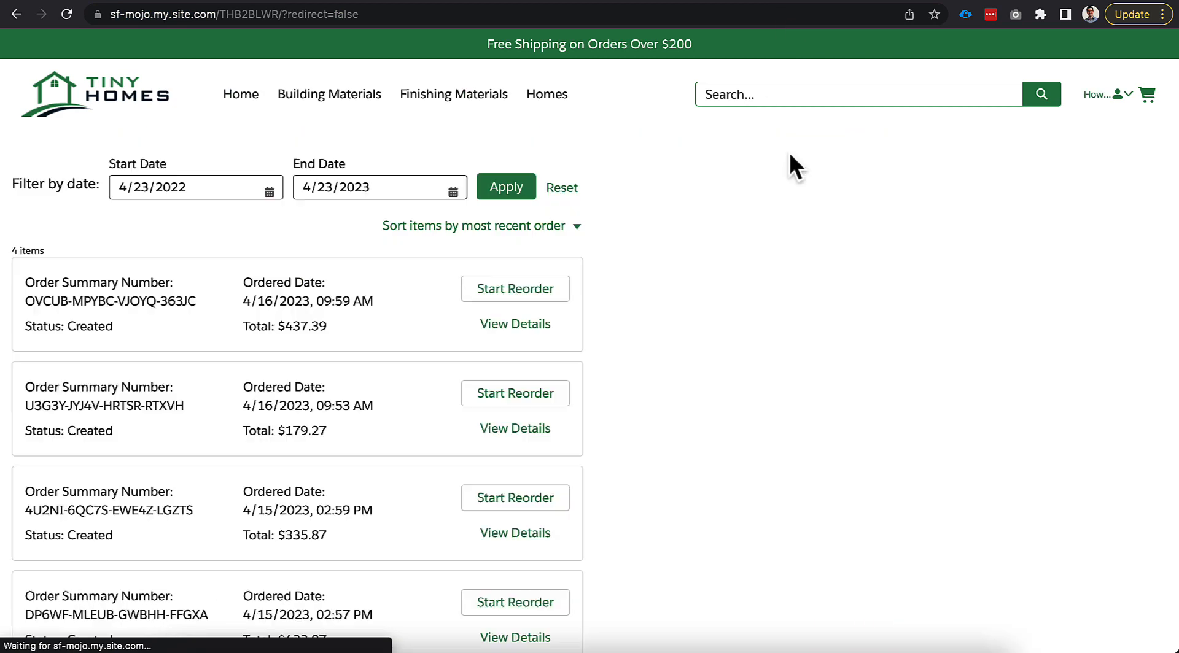
pyautogui.scroll(-5, 810, 278)
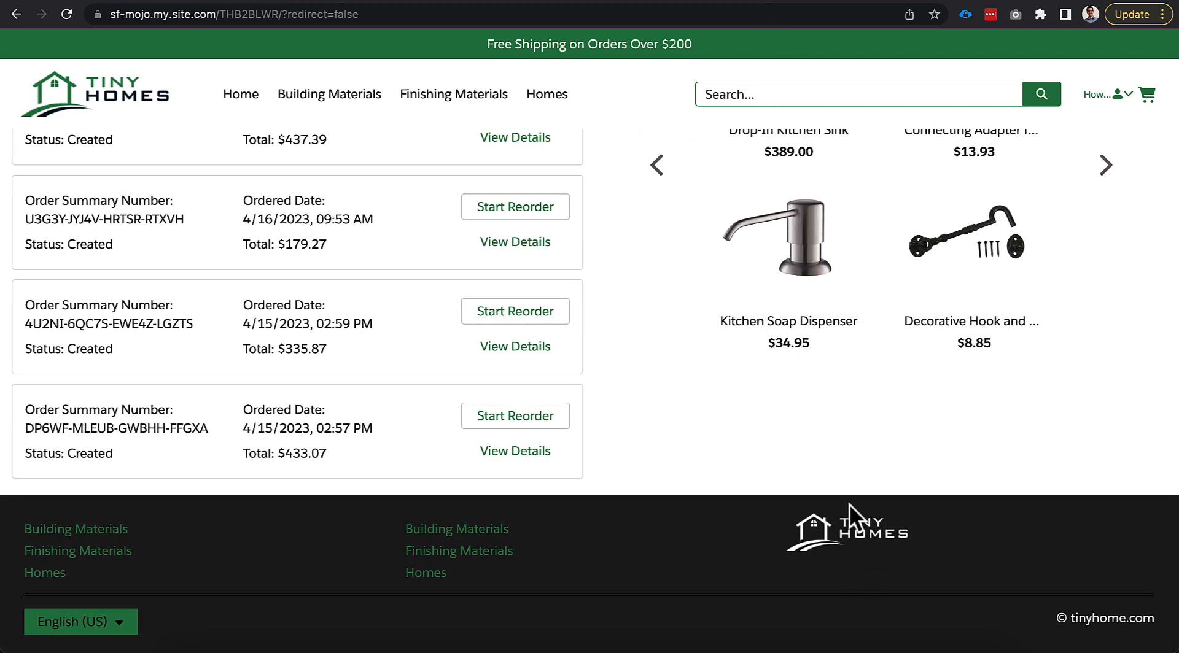
pyautogui.scroll(15, 622, 393)
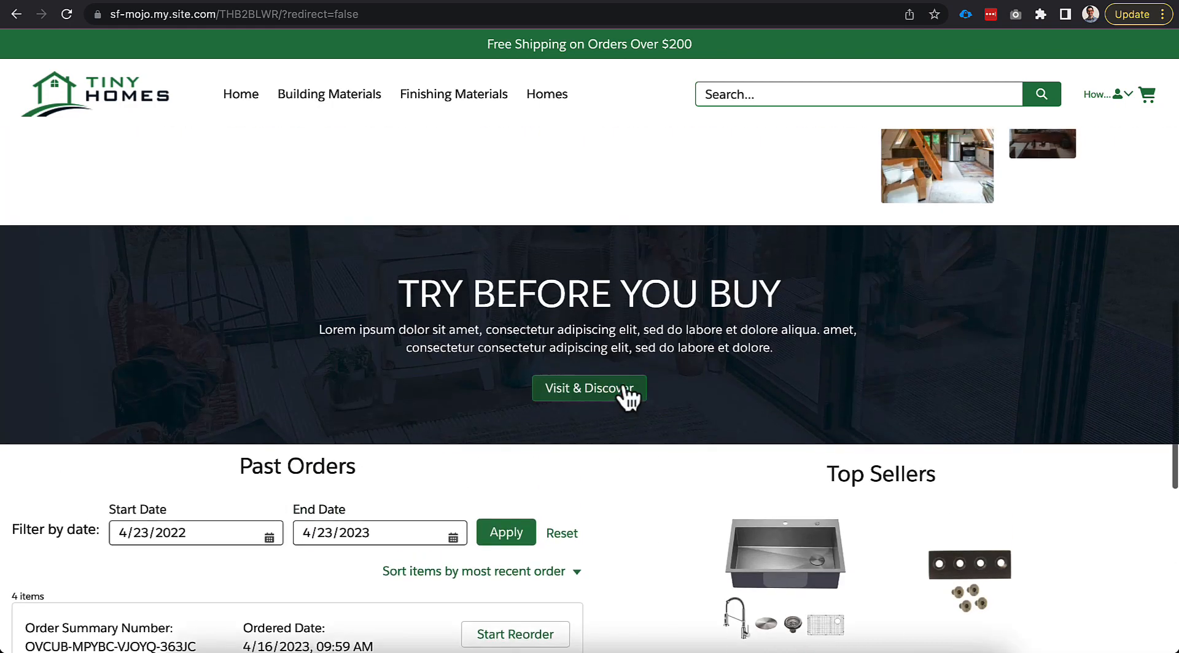
# Step: Open the Building Materials category and examine its banner, filters, product grid and footer
pyautogui.scroll(-3, 332, 362)
pyautogui.click(342, 421)
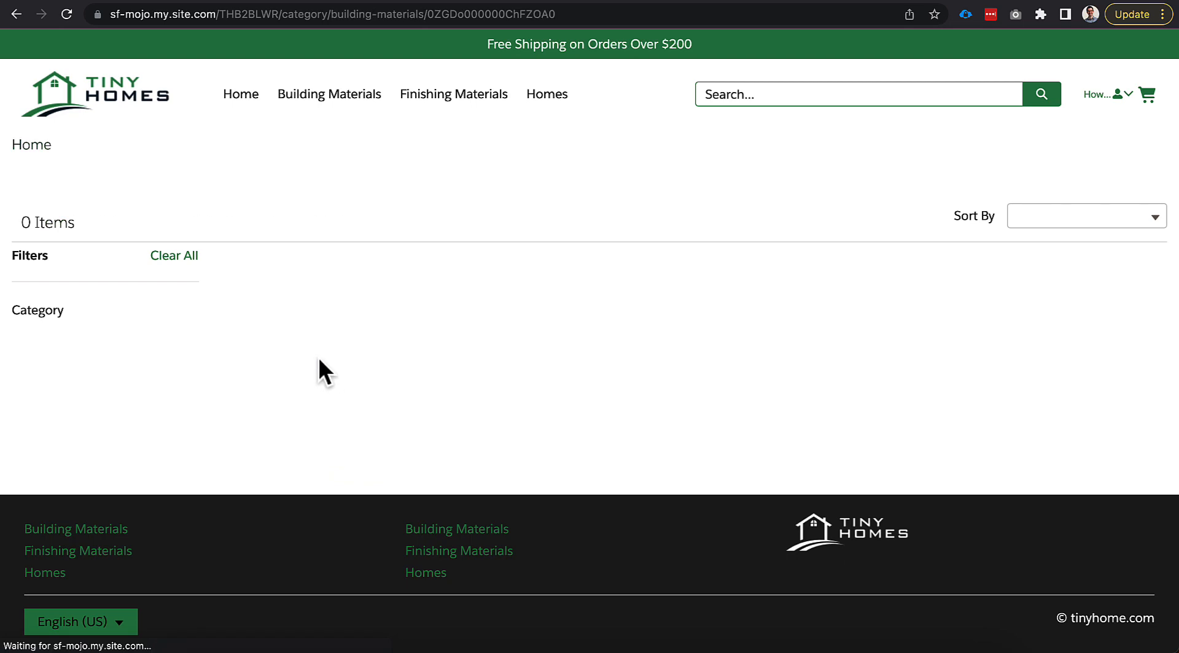
pyautogui.scroll(-3, 367, 430)
pyautogui.scroll(-3, 367, 430)
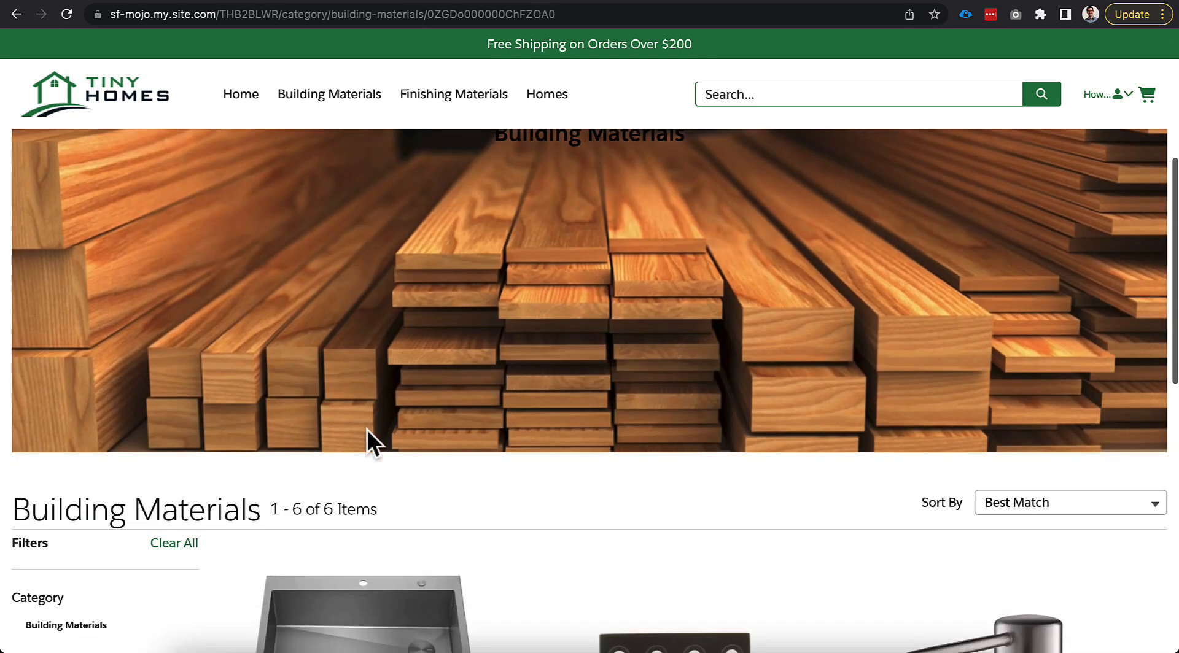
pyautogui.scroll(6, 367, 429)
pyautogui.scroll(-6, 367, 429)
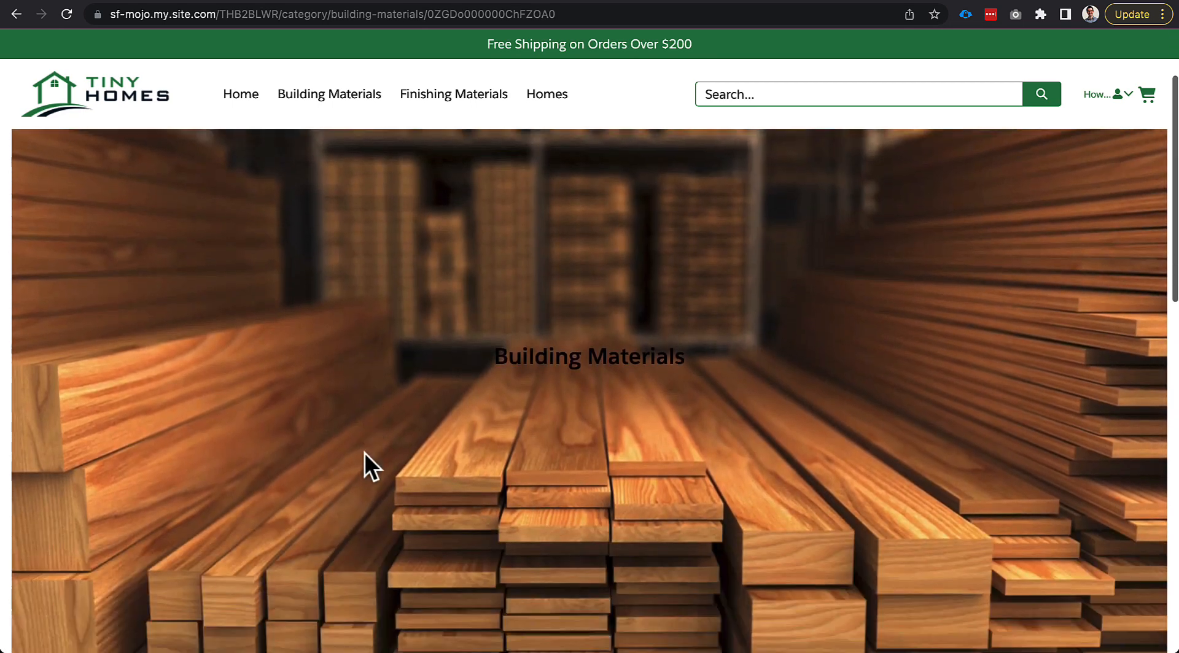
pyautogui.scroll(-5, 547, 344)
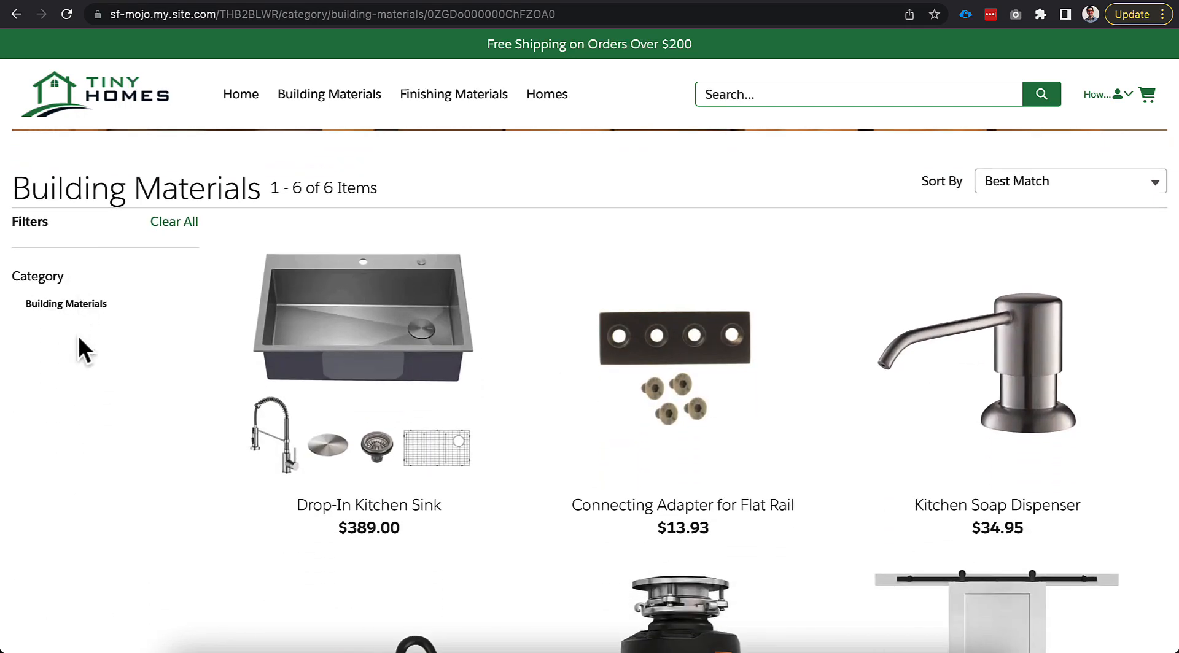
pyautogui.scroll(-5, 134, 487)
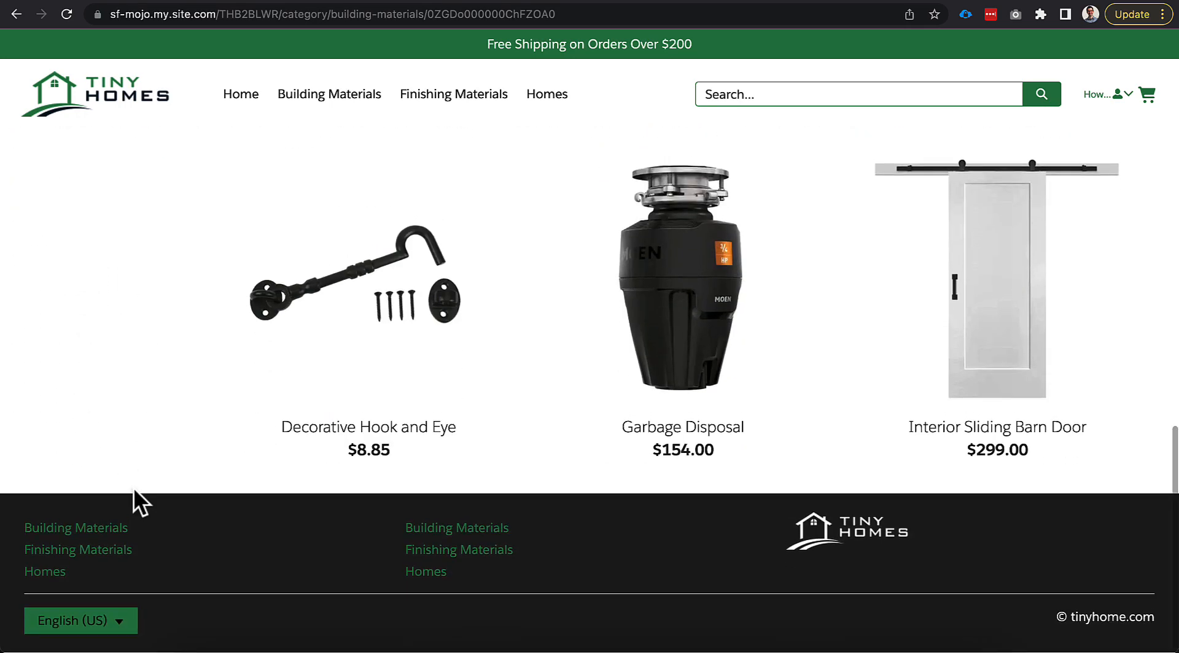
pyautogui.scroll(10, 174, 422)
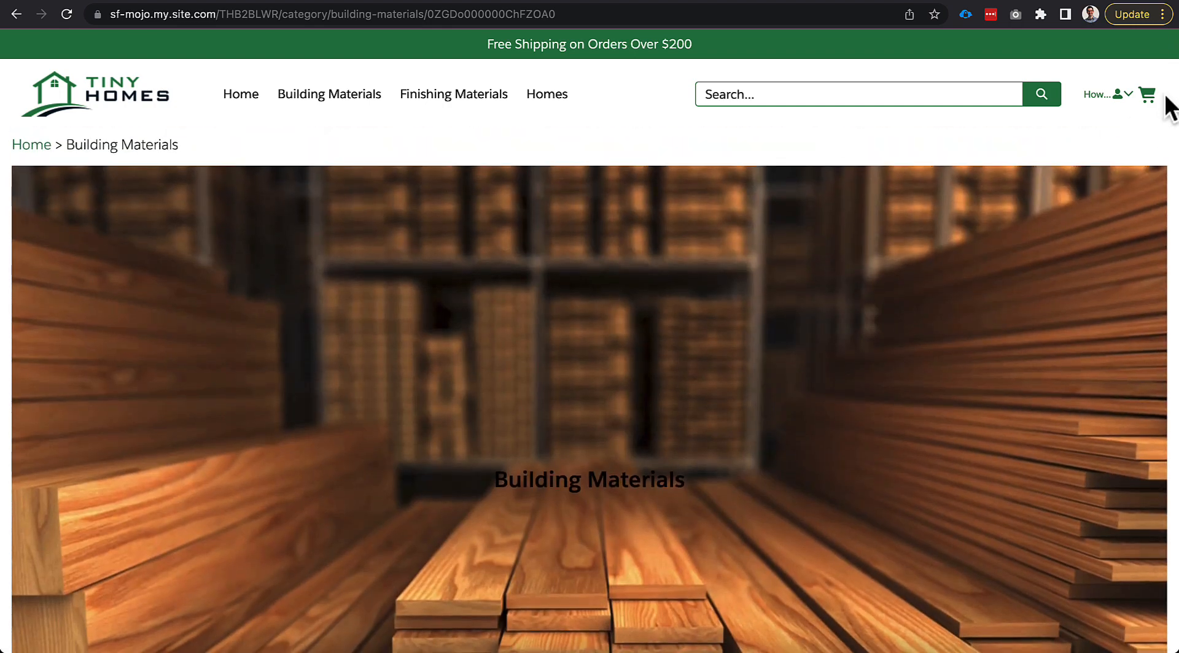
pyautogui.scroll(-5, 545, 382)
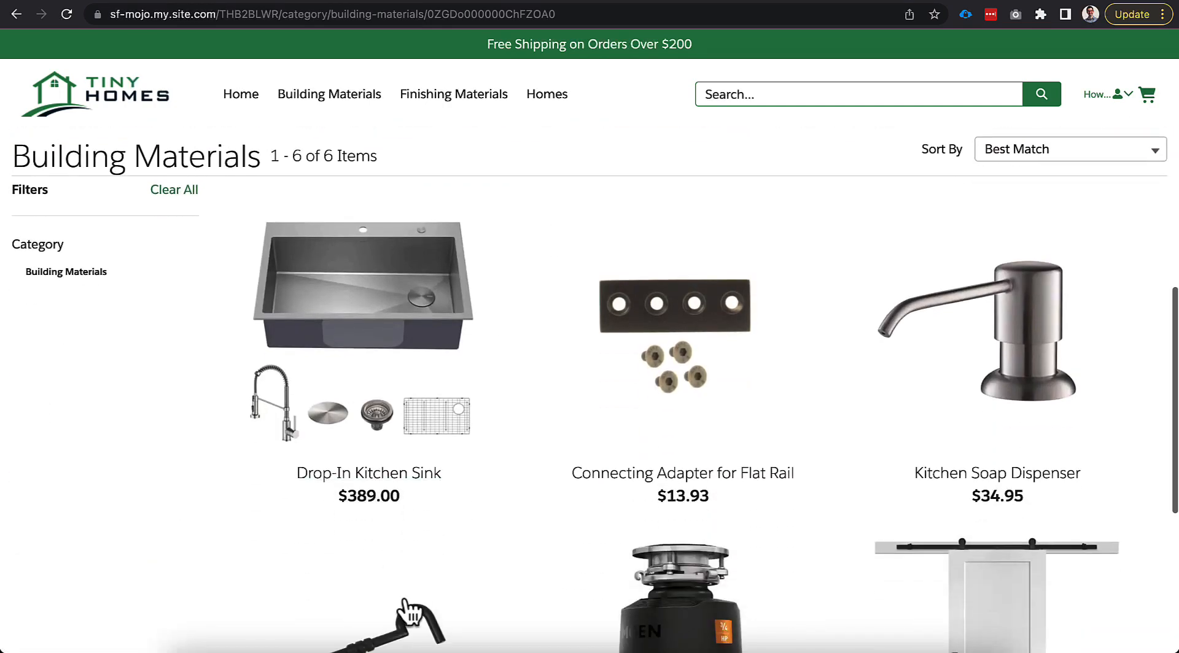
pyautogui.scroll(-3, 399, 615)
# Step: Add the Drop-In Kitchen Sink to the cart and look at the cart and checkout pages
pyautogui.click(395, 331)
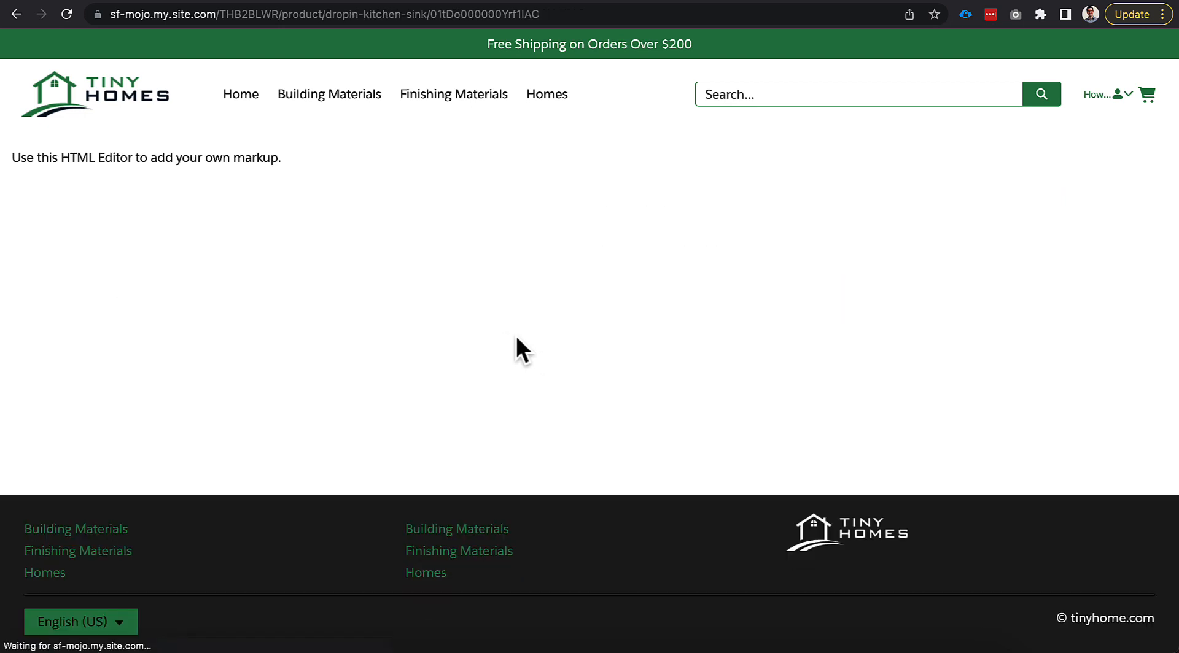
pyautogui.click(809, 300)
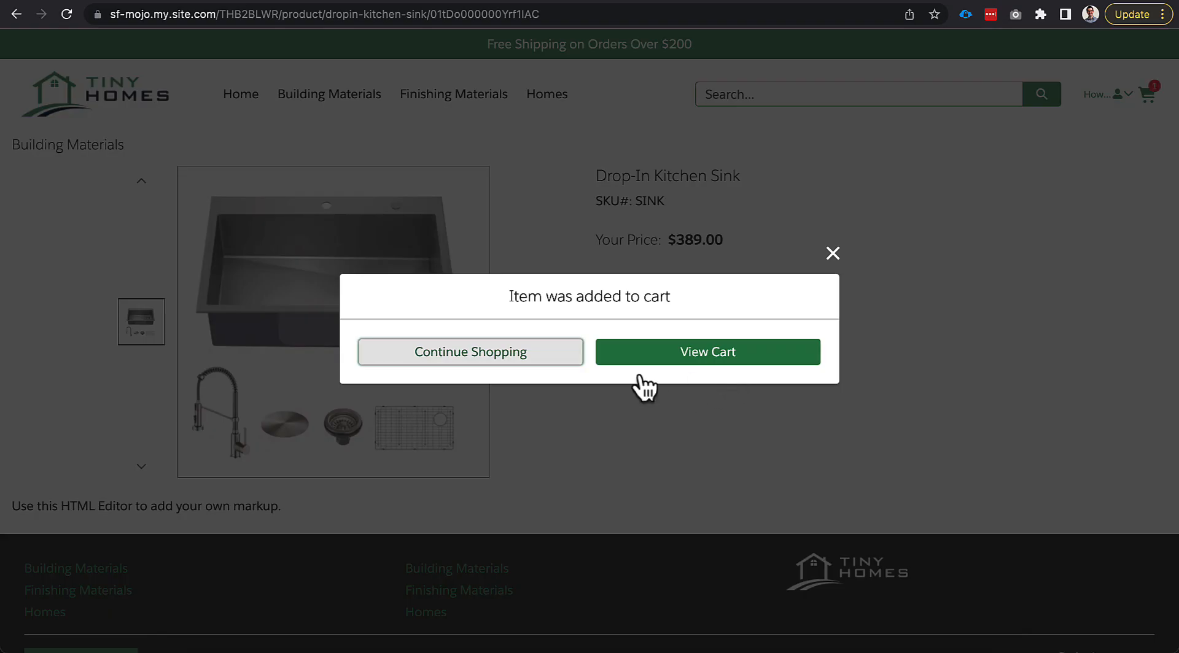
pyautogui.click(640, 361)
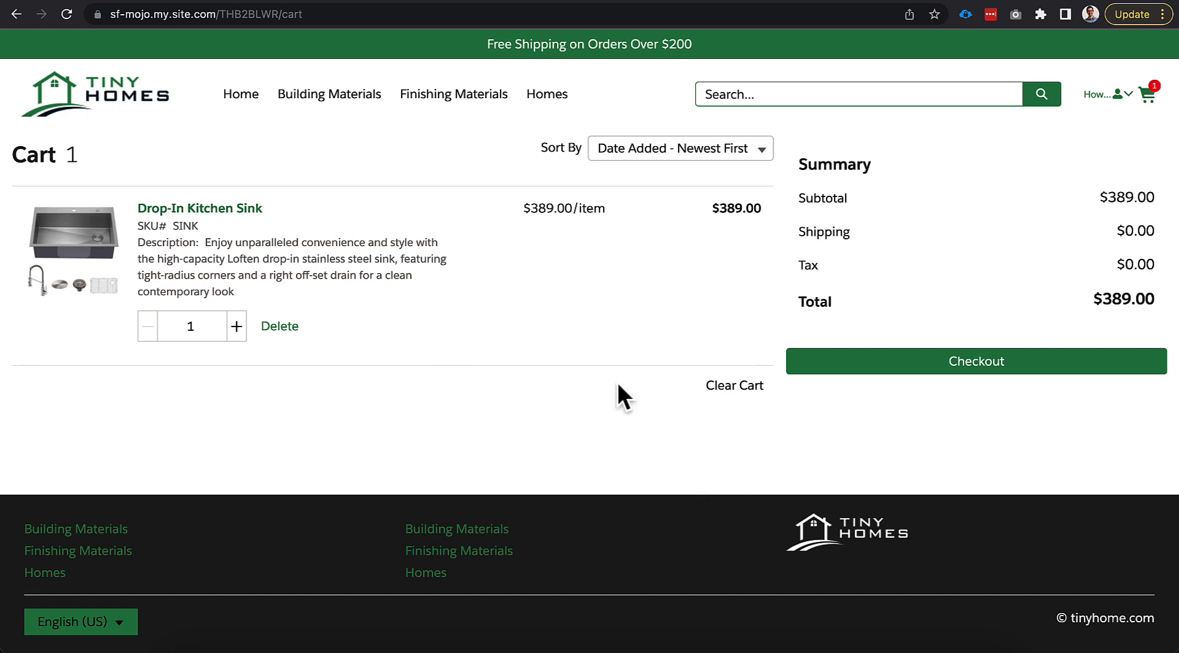
pyautogui.click(895, 367)
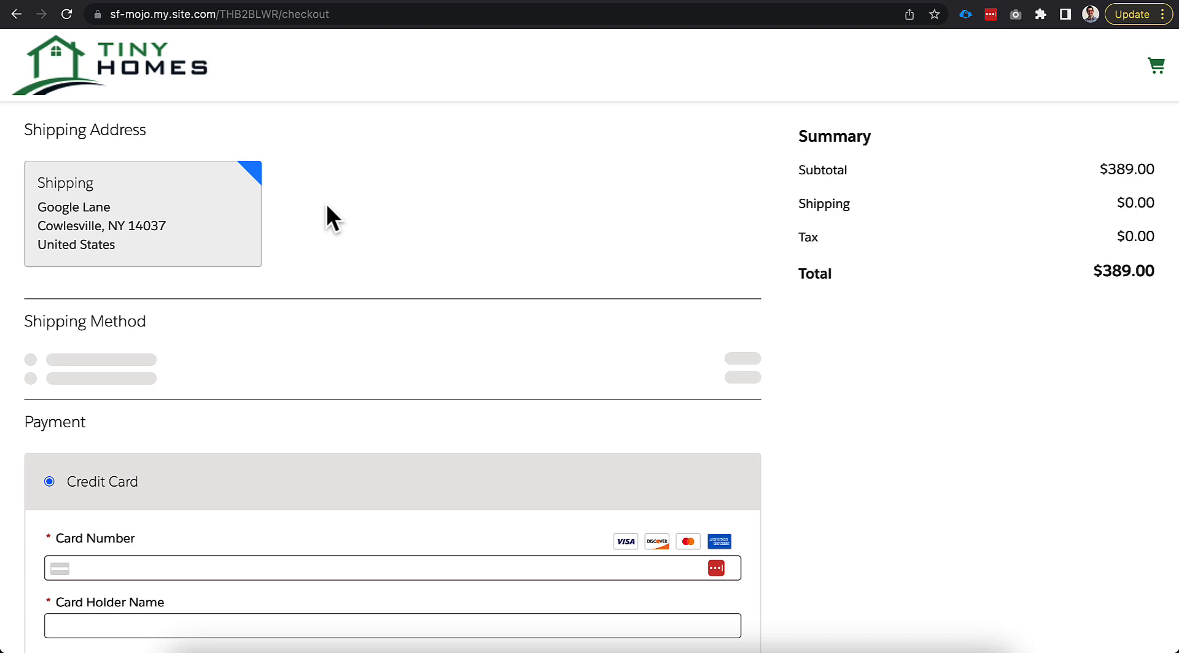
pyautogui.hscroll(-5, 323, 218)
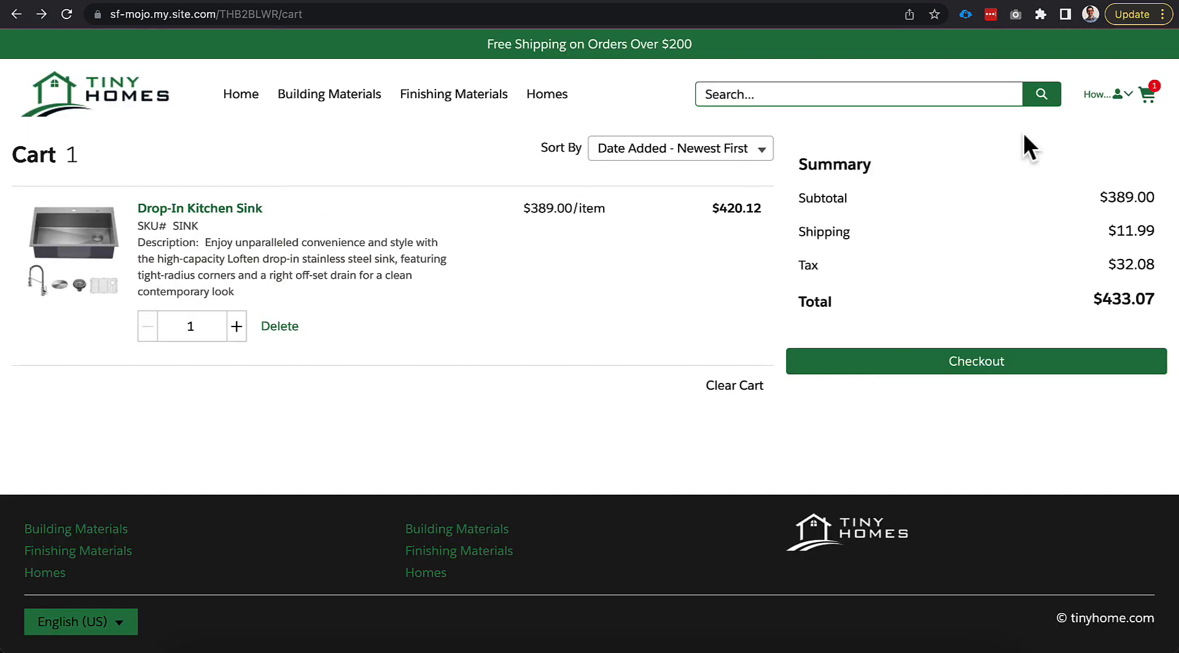
# Step: Open the account's profile page from the cart and continue to its order history
pyautogui.click(1108, 95)
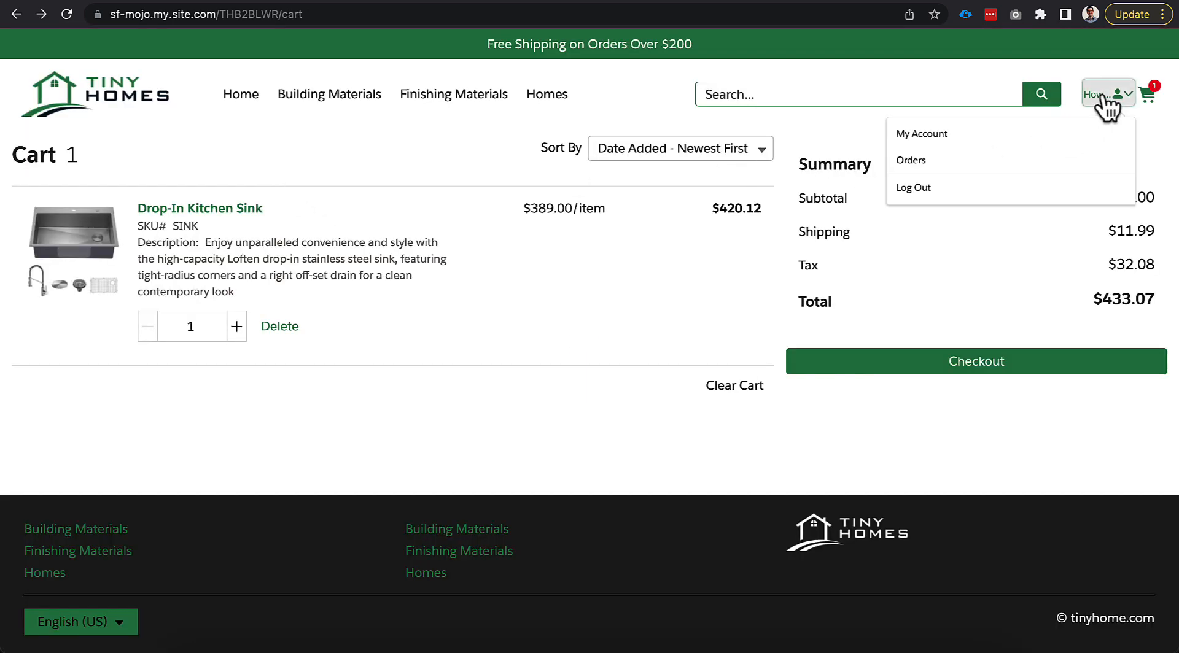
pyautogui.click(947, 128)
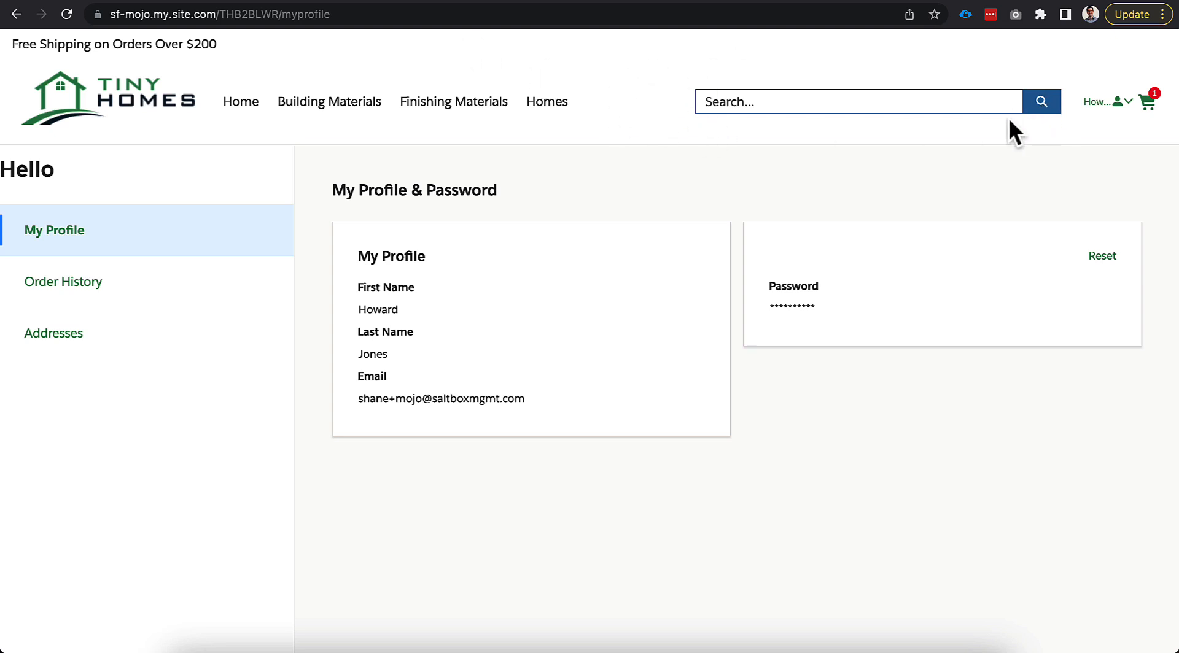
pyautogui.click(130, 288)
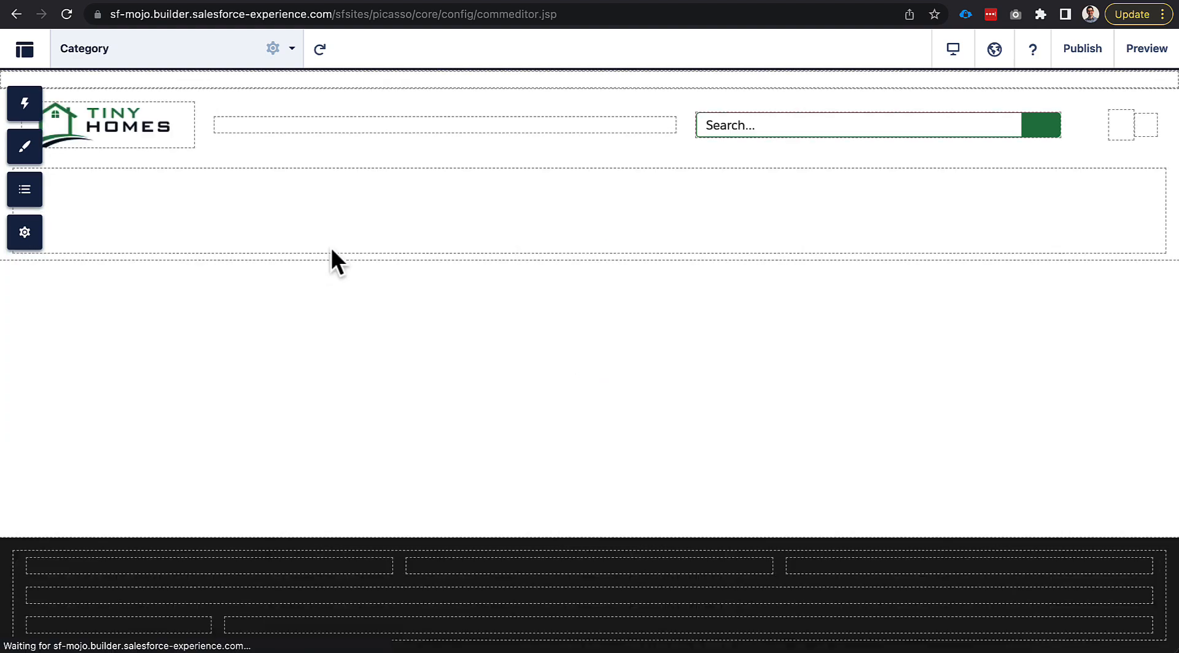
# Step: Delete the Category Banner component from the Category page in the site builder
pyautogui.click(150, 243)
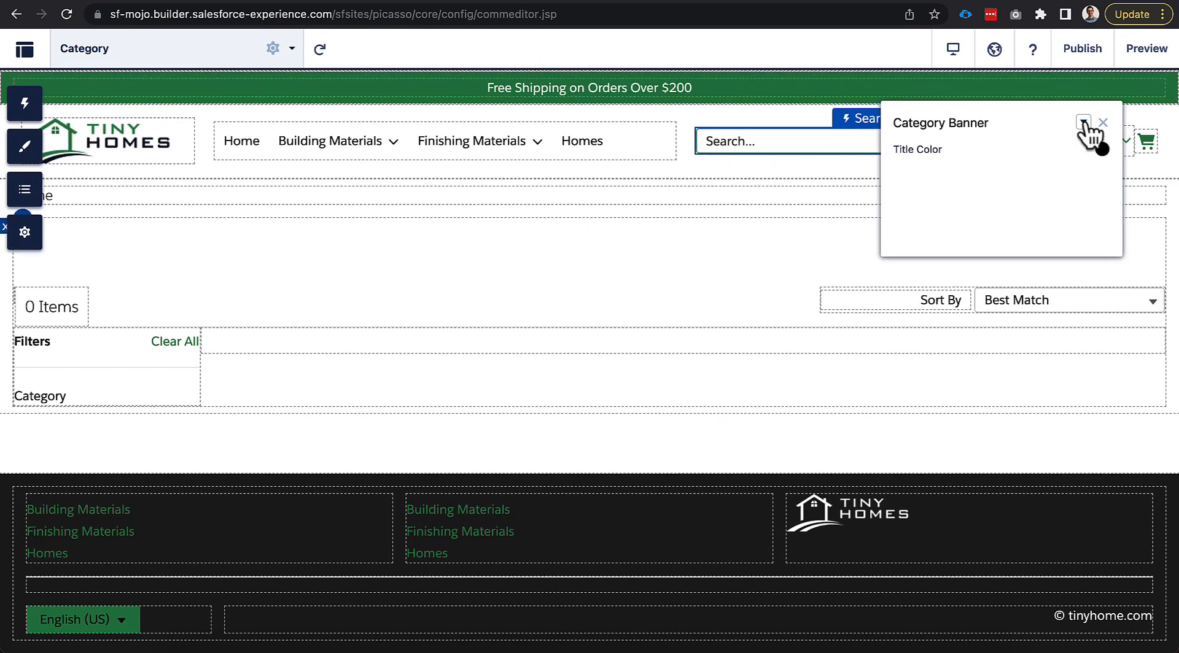
pyautogui.press('Delete')
pyautogui.click(790, 389)
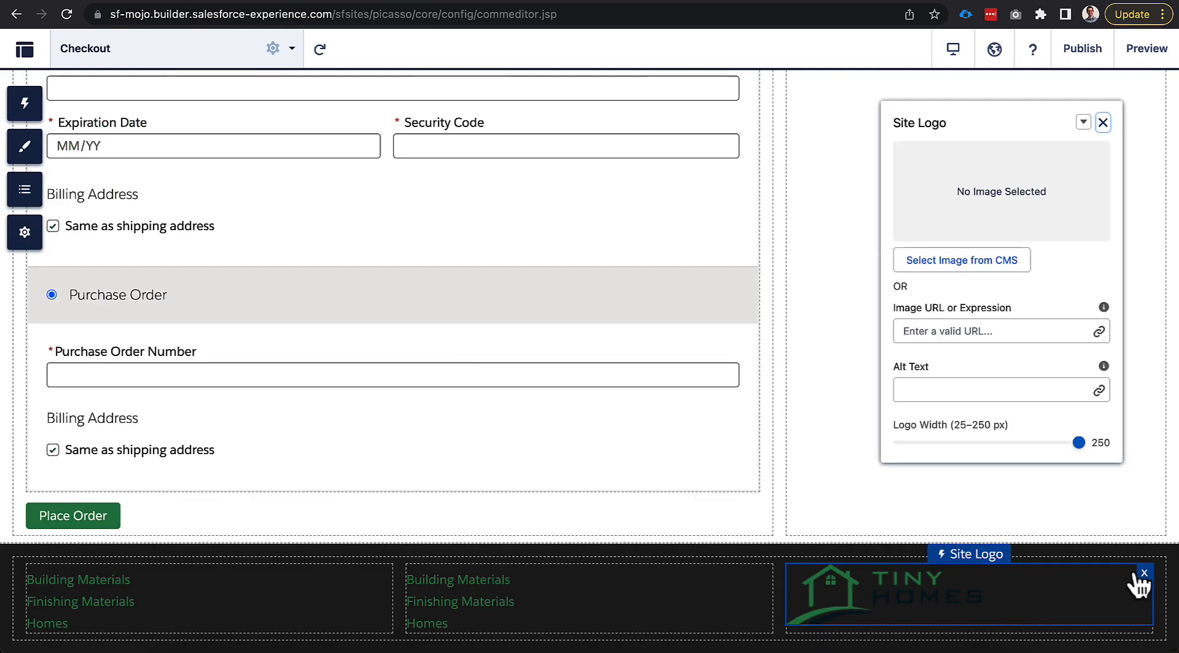
# Step: Replace the Checkout page's footer logo with the white Tiny Homes logo from the CMS and close the component settings
pyautogui.click(990, 255)
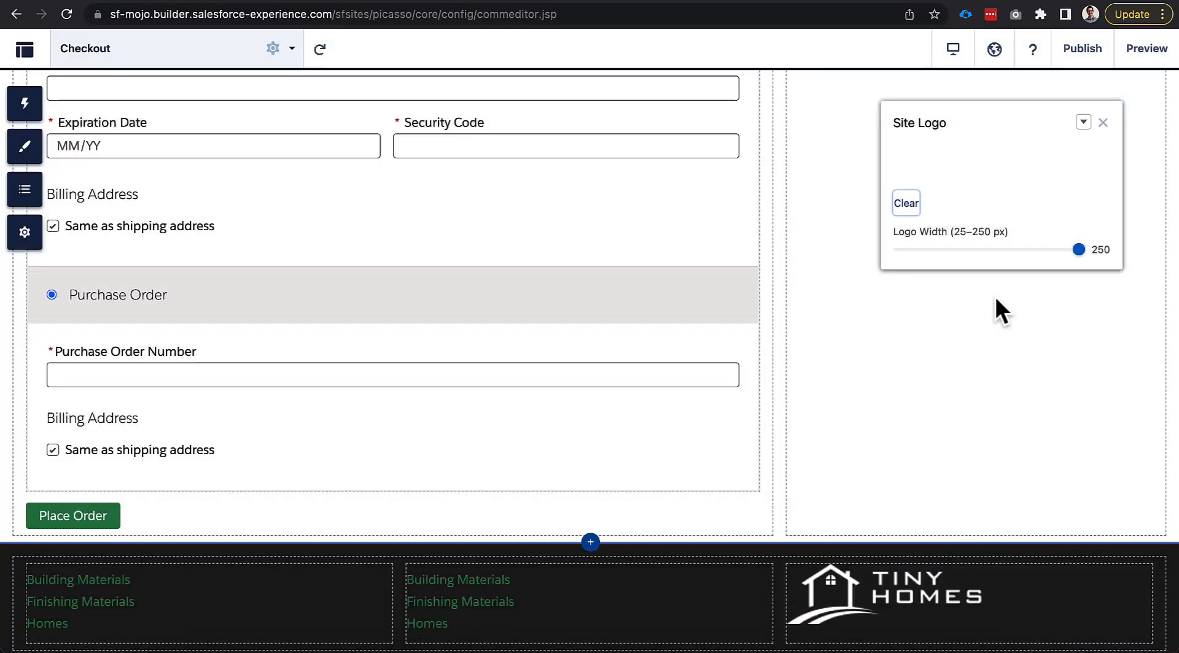
pyautogui.click(1083, 122)
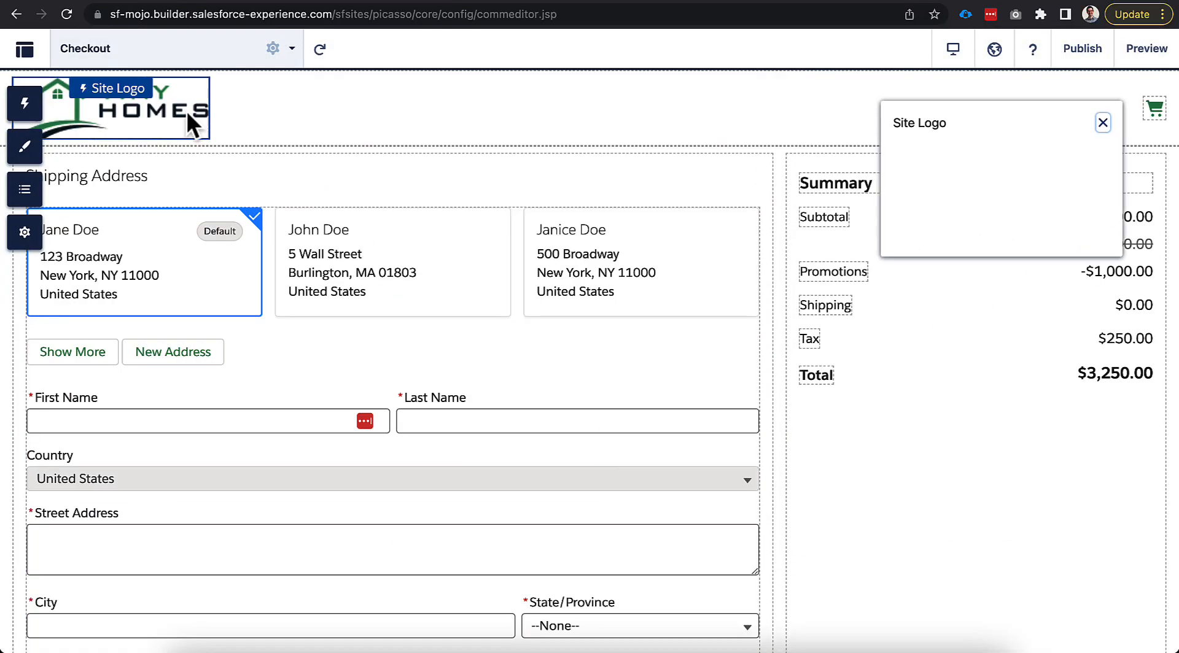
pyautogui.click(1103, 123)
pyautogui.click(473, 245)
pyautogui.click(920, 253)
pyautogui.click(920, 252)
pyautogui.click(1103, 122)
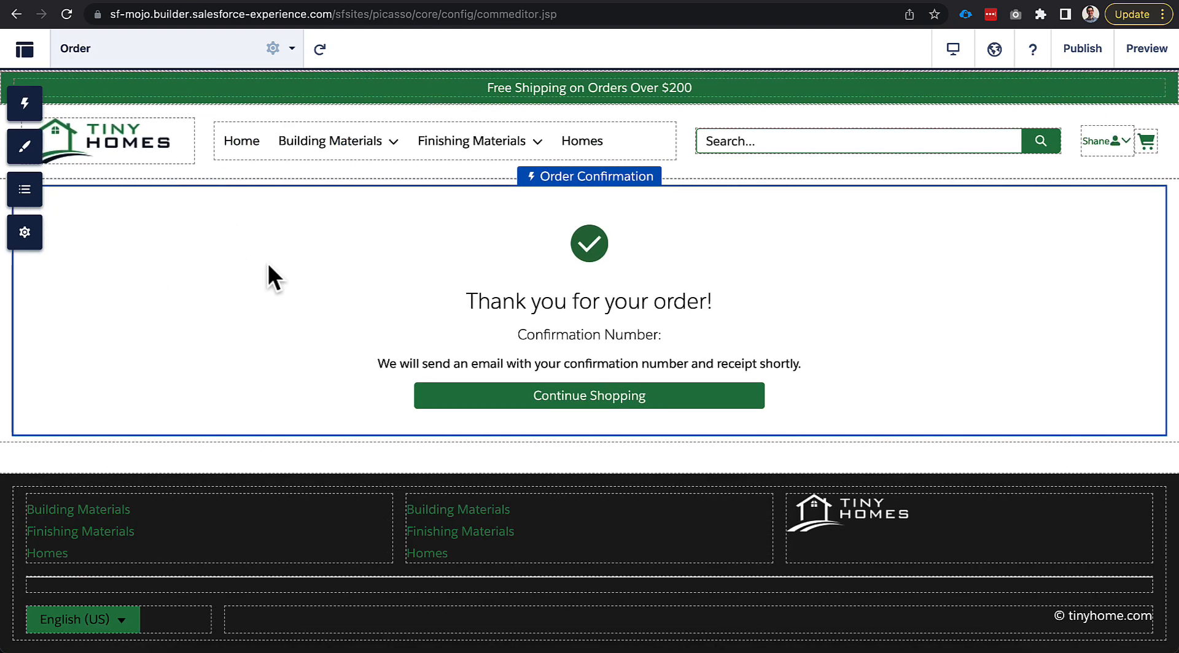
# Step: On the My Profile page's search bar, set green border and button colors, using rgb(54, 163, 101) for the button background hover
pyautogui.click(274, 274)
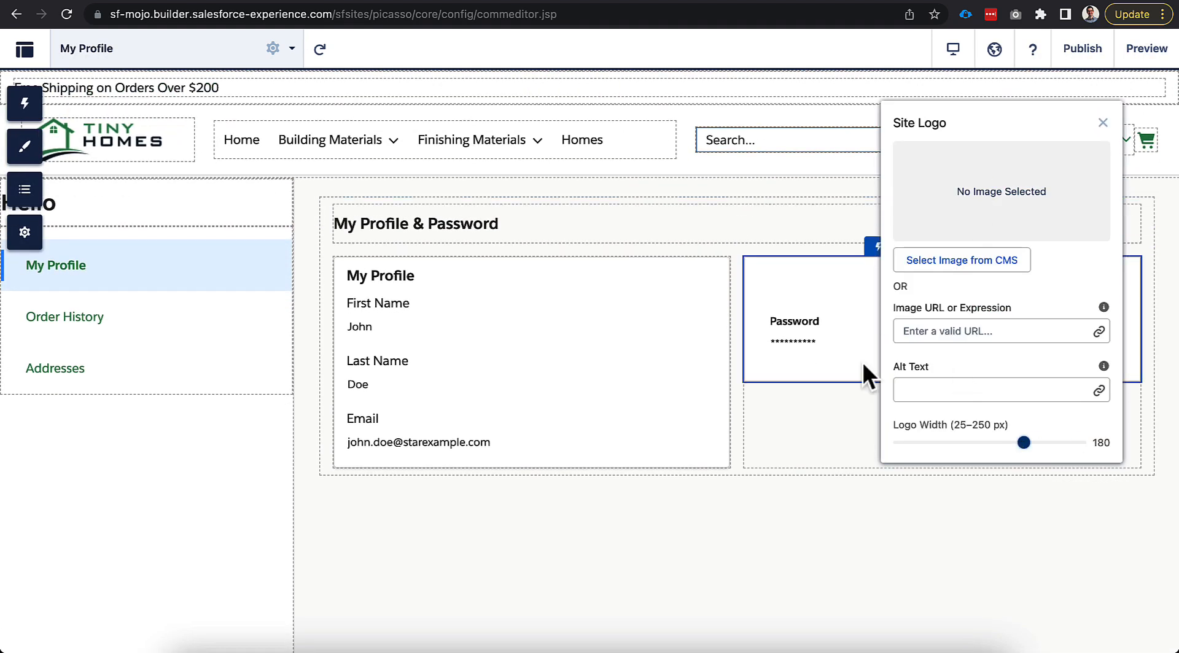
pyautogui.click(792, 140)
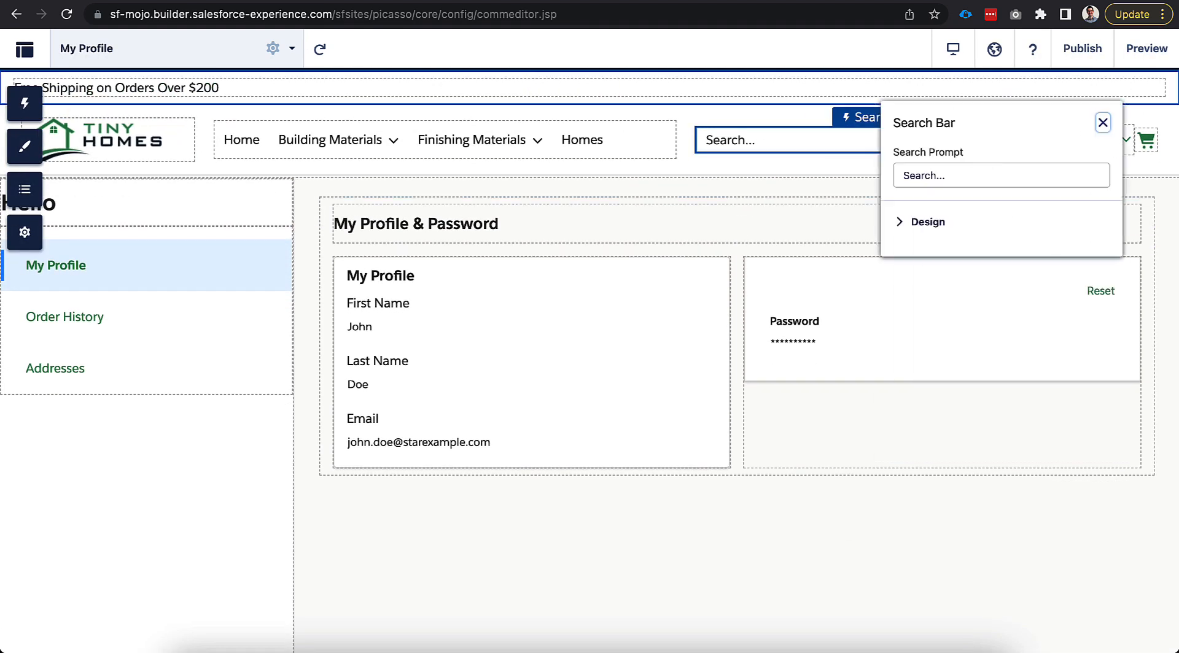
pyautogui.click(918, 225)
pyautogui.click(1103, 395)
pyautogui.click(1103, 479)
pyautogui.click(1103, 505)
pyautogui.click(1034, 371)
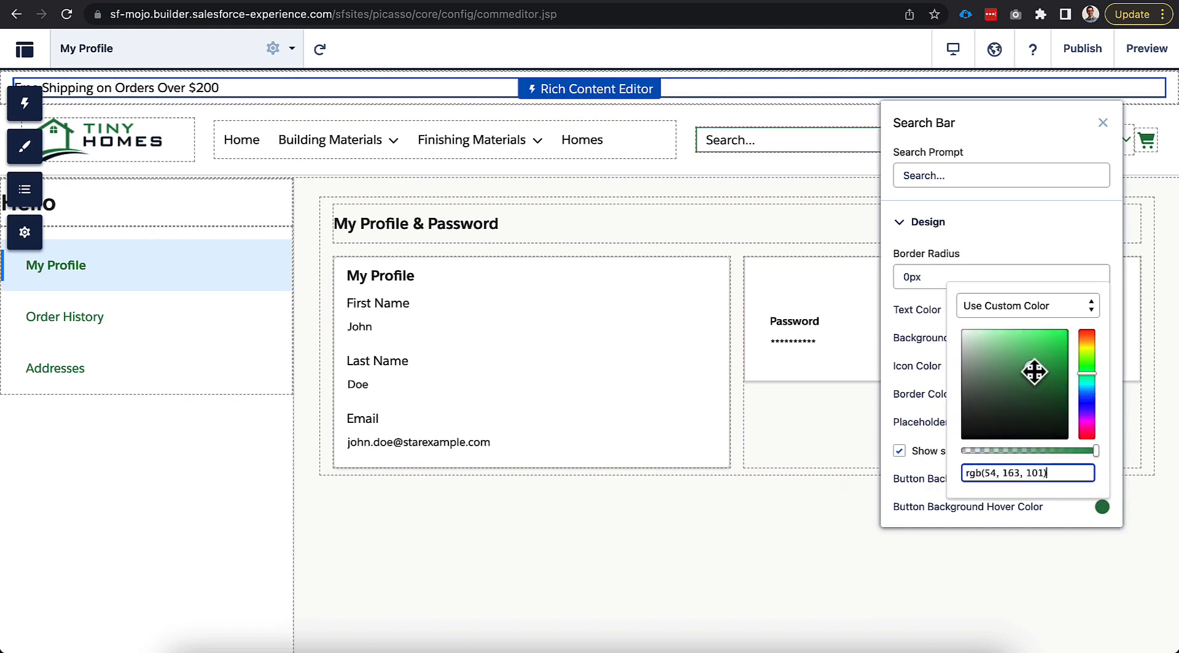
pyautogui.click(1102, 122)
# Step: Fill in the account ID of the Order List on the Order Summary List page and expand its display options
pyautogui.click(221, 463)
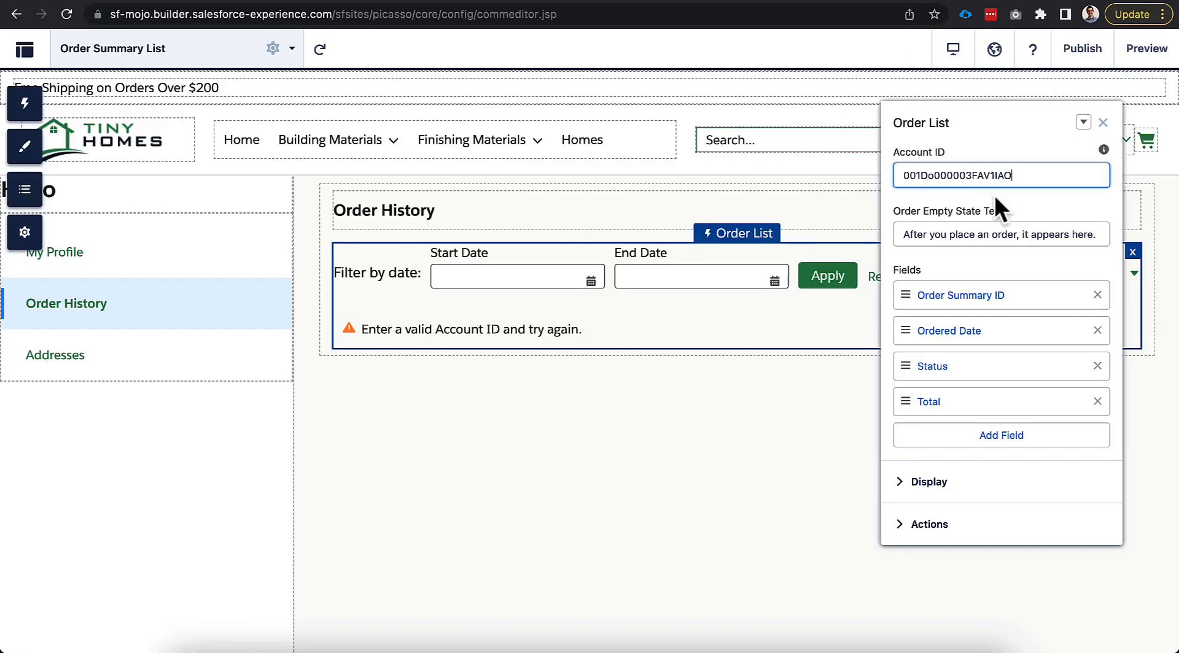
pyautogui.click(912, 481)
pyautogui.scroll(-3, 839, 479)
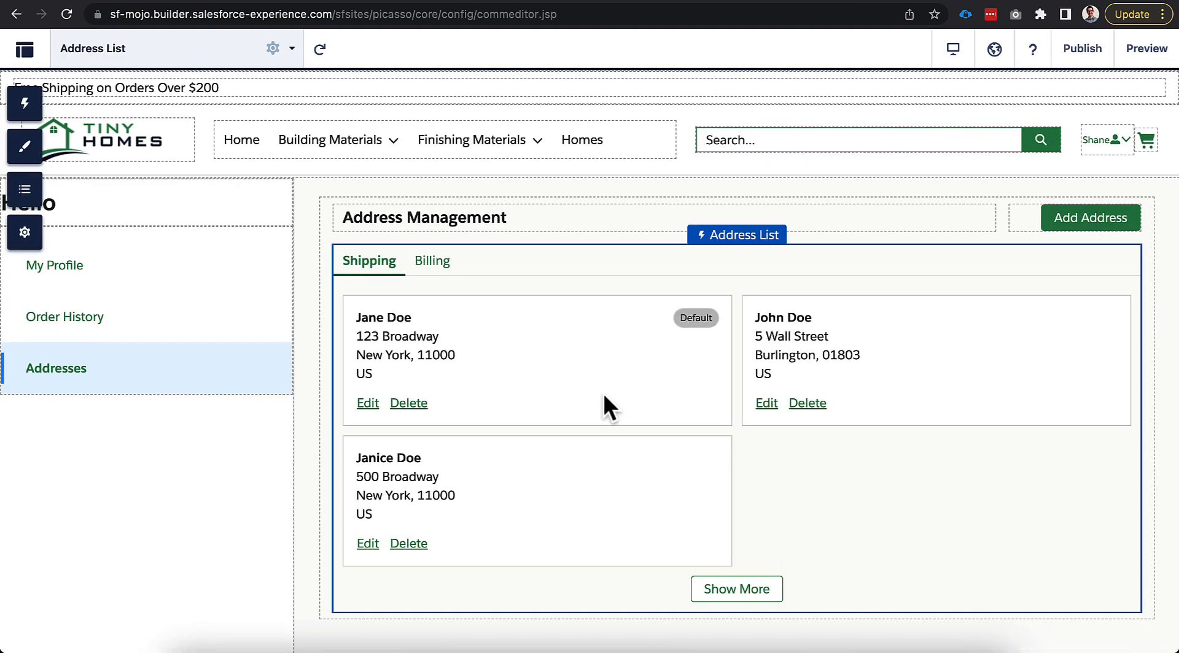
# Step: Style the free-shipping banner section on the Address List page with a green overlay and a color palette
pyautogui.click(1161, 101)
pyautogui.click(934, 457)
pyautogui.click(1102, 588)
pyautogui.click(1038, 555)
pyautogui.press('super+v')
pyautogui.press('BackSpace')
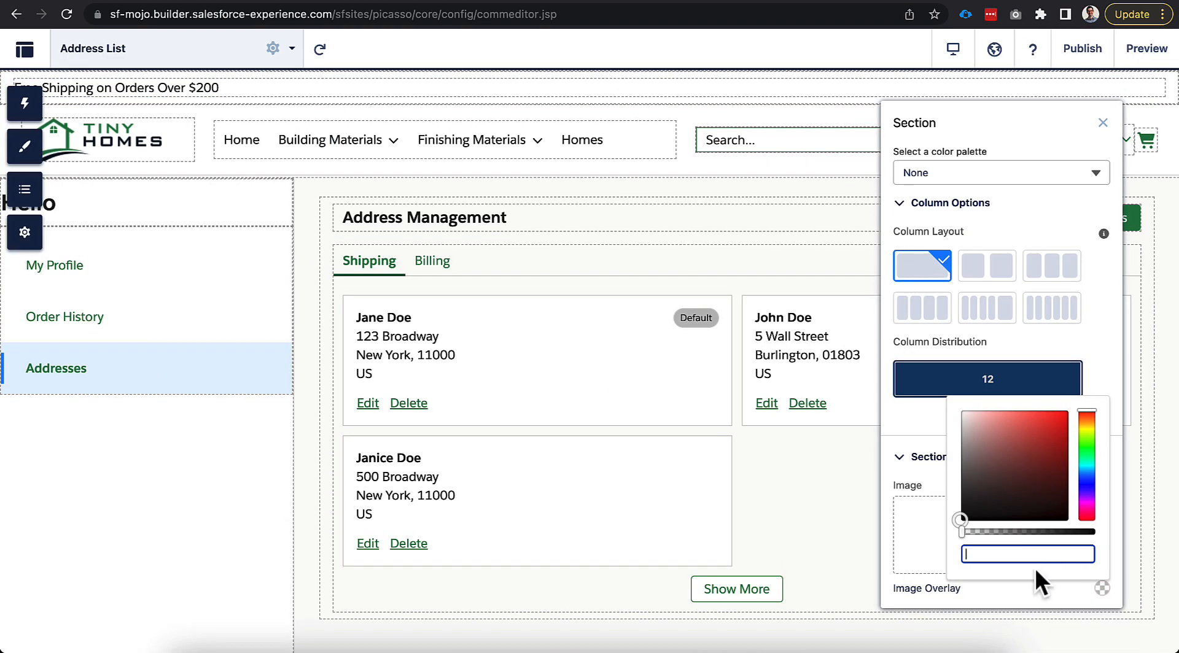
pyautogui.click(1001, 172)
pyautogui.click(977, 240)
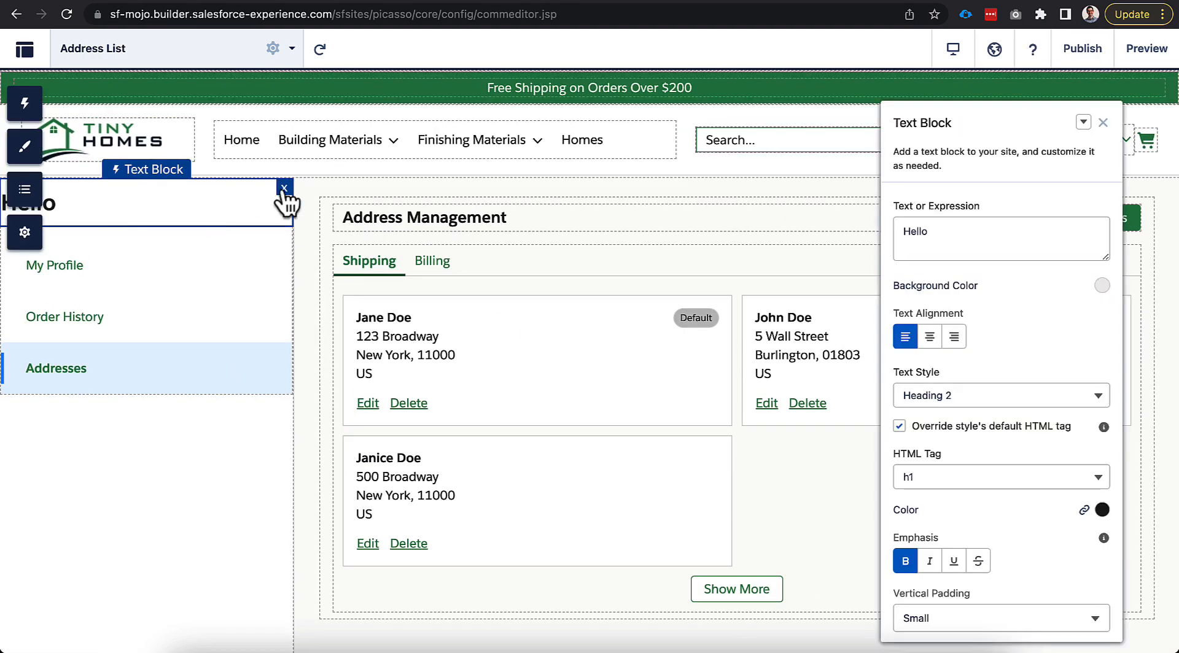
# Step: Delete the Hello text block from the sidebar of the Address List page
pyautogui.click(283, 189)
pyautogui.click(1147, 48)
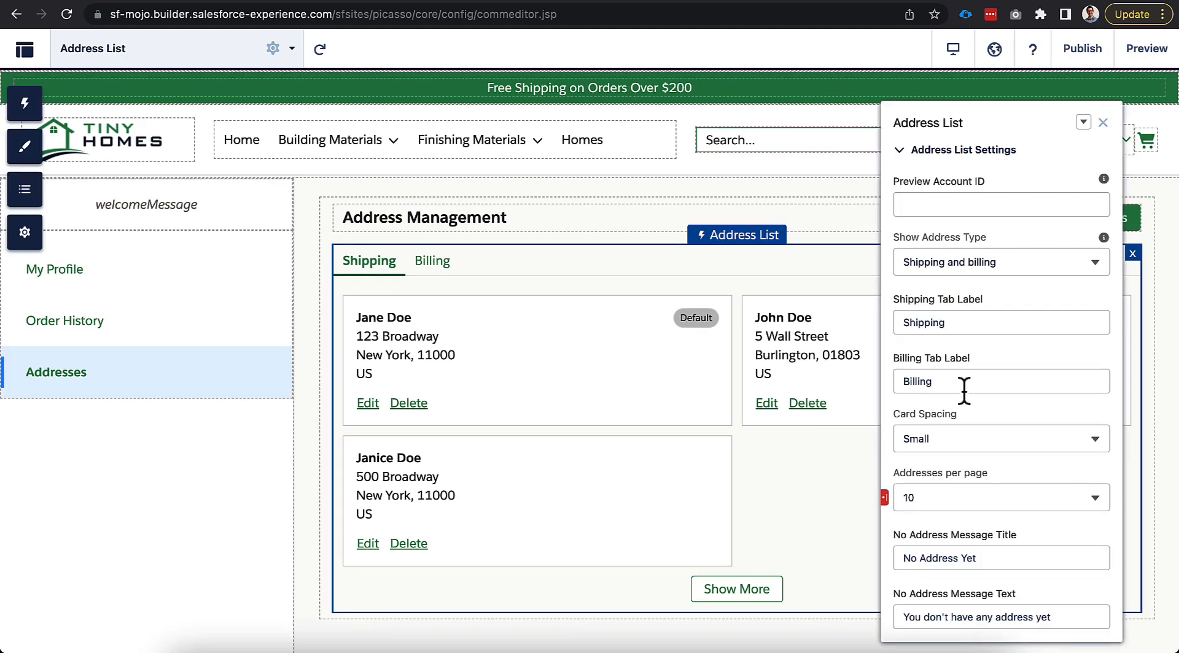
# Step: Look through the Address List component's settings and preview the Address List page
pyautogui.scroll(-2, 964, 392)
pyautogui.click(937, 579)
pyautogui.click(941, 537)
pyautogui.scroll(-3, 942, 513)
pyautogui.scroll(1, 942, 513)
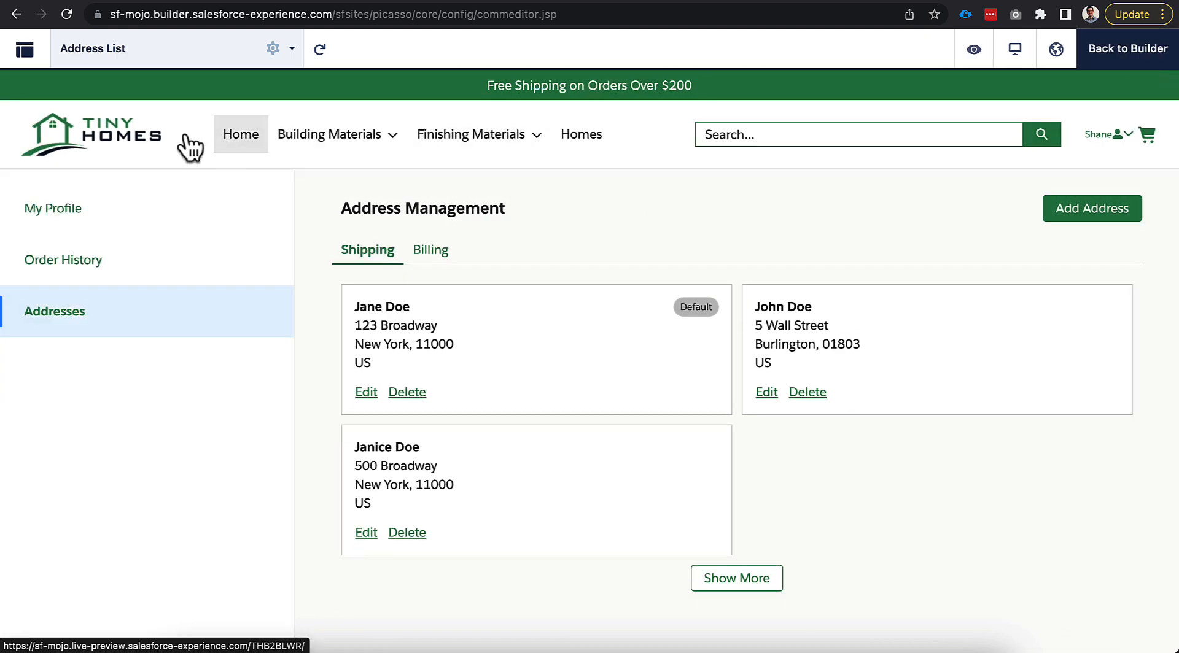
# Step: Preview the store's Cart page and switch the preview to the mobile layout
pyautogui.click(241, 135)
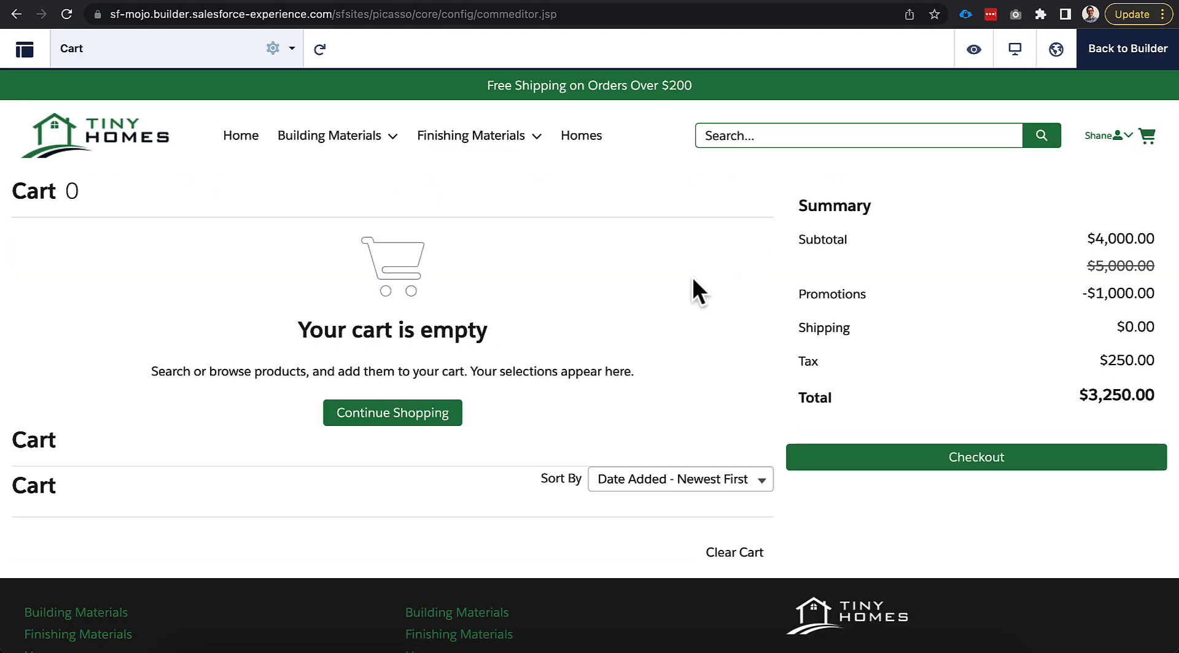
pyautogui.click(1015, 49)
pyautogui.click(1022, 112)
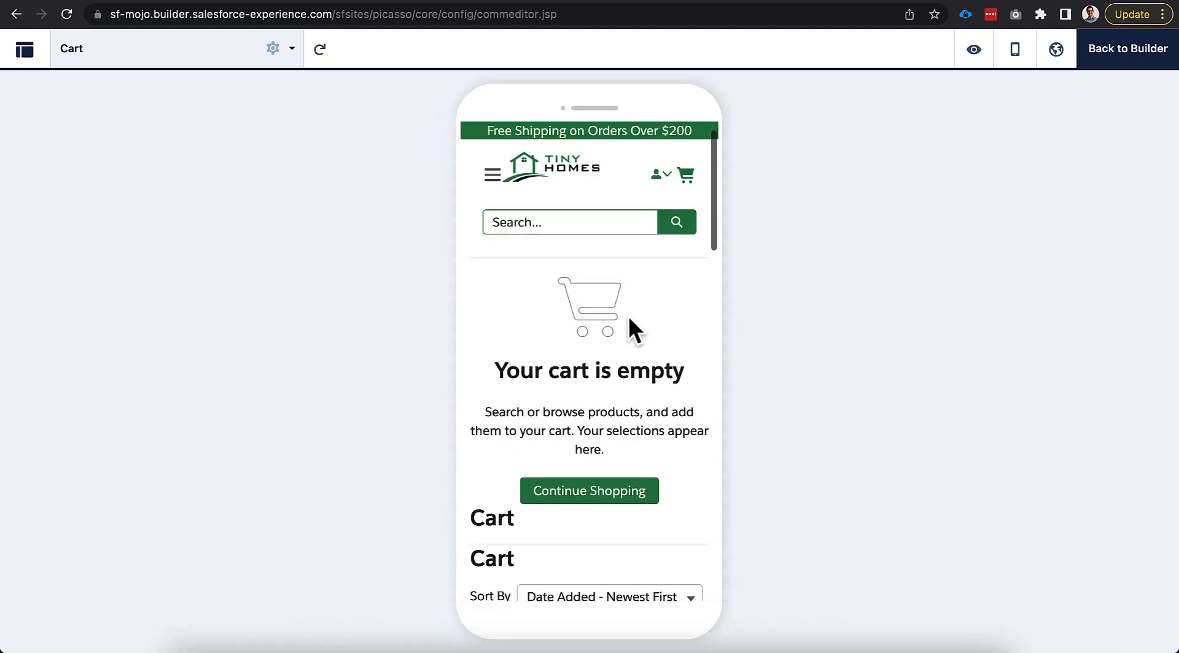
# Step: Leave the preview for the builder's Home page, dismiss the error dialog and look at the Commerce Header's settings
pyautogui.click(1099, 53)
pyautogui.click(605, 230)
pyautogui.click(1102, 122)
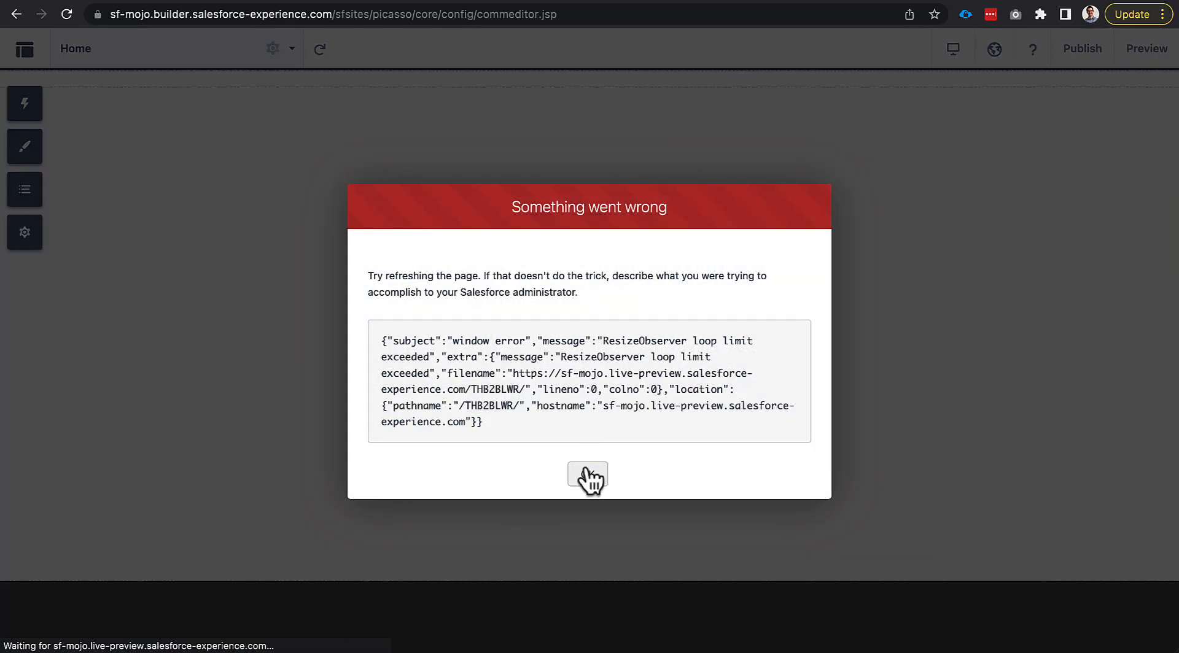
pyautogui.click(589, 479)
pyautogui.click(687, 184)
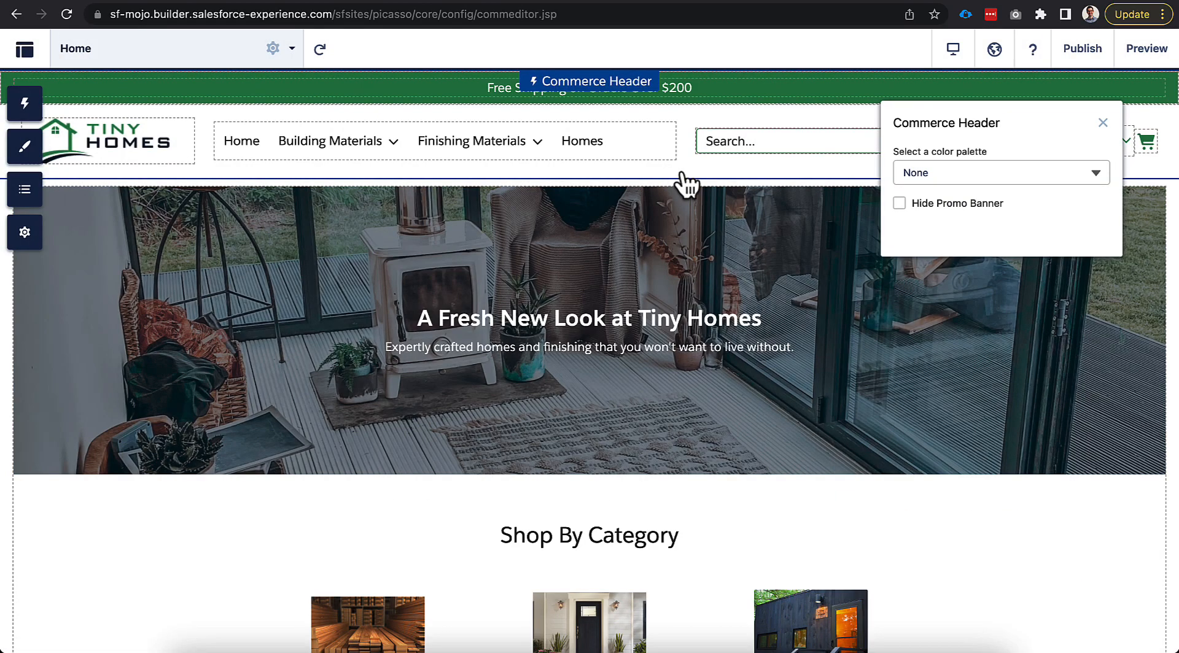
pyautogui.click(1103, 122)
# Step: Reduce the logo width of the Site Logo above the login form on the Login page
pyautogui.click(179, 48)
pyautogui.click(92, 410)
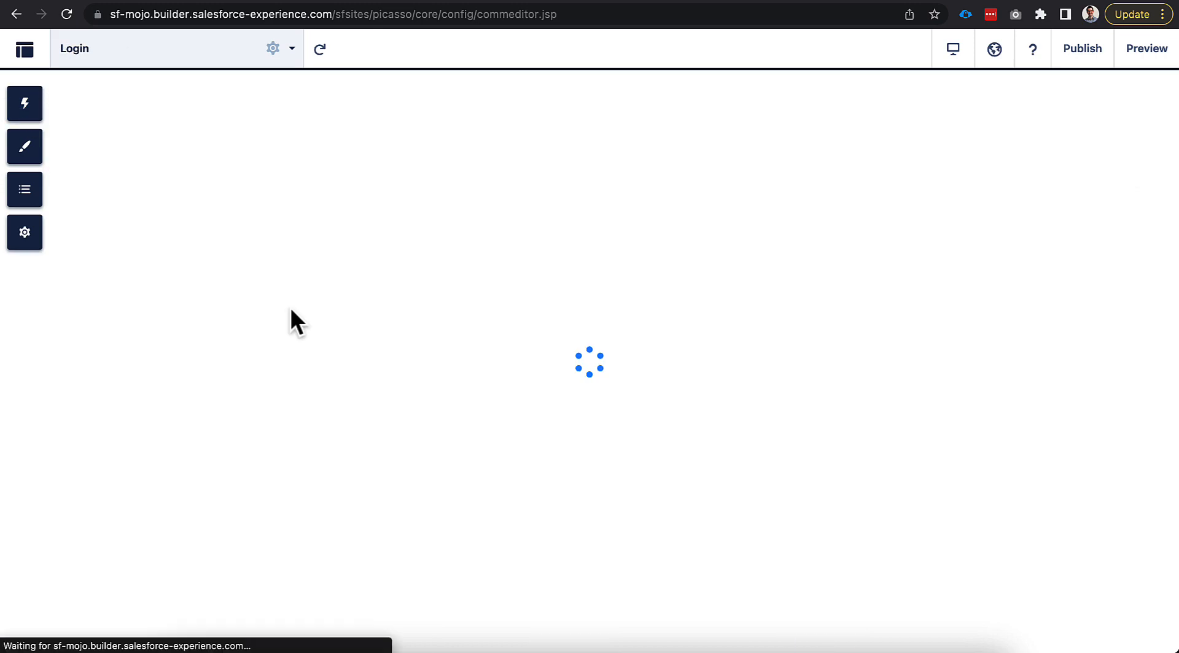
pyautogui.click(346, 140)
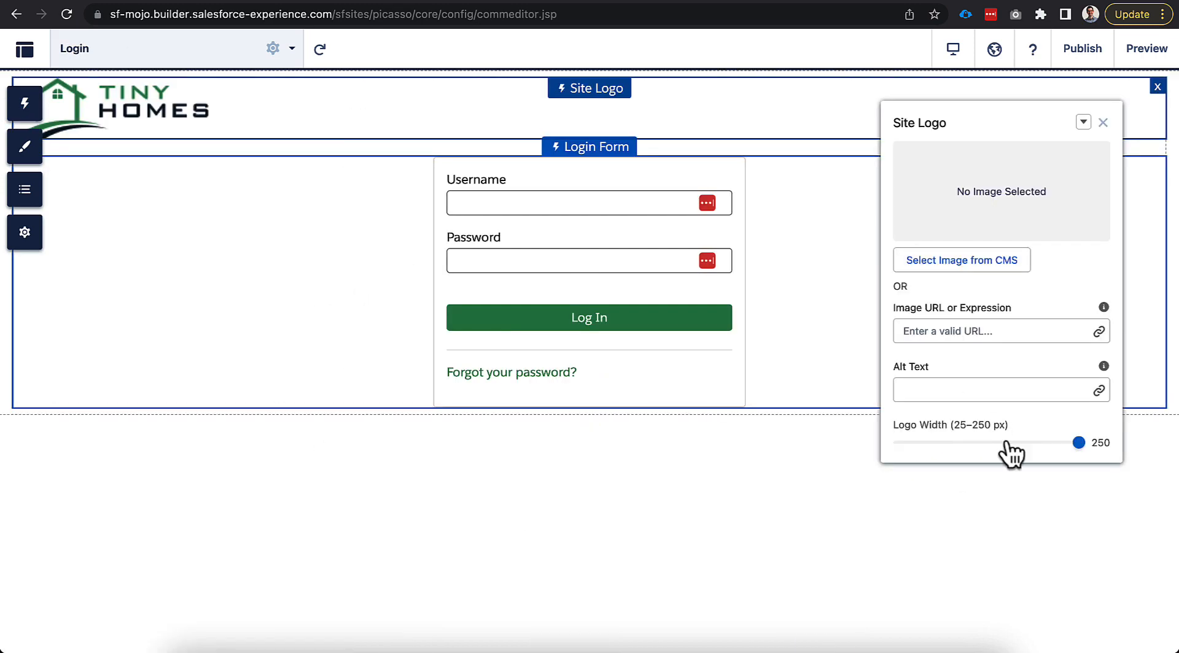
pyautogui.moveTo(1015, 447); pyautogui.dragTo(1012, 444)
pyautogui.click(1103, 123)
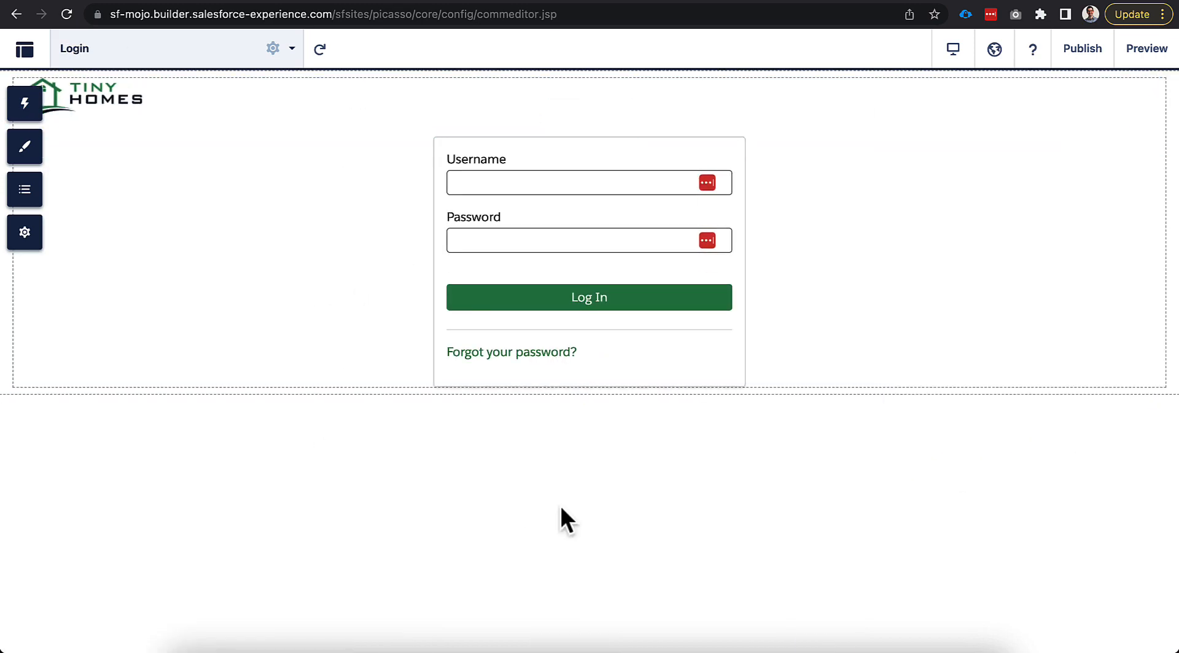
# Step: Return to the Home page and start publishing the site
pyautogui.click(178, 49)
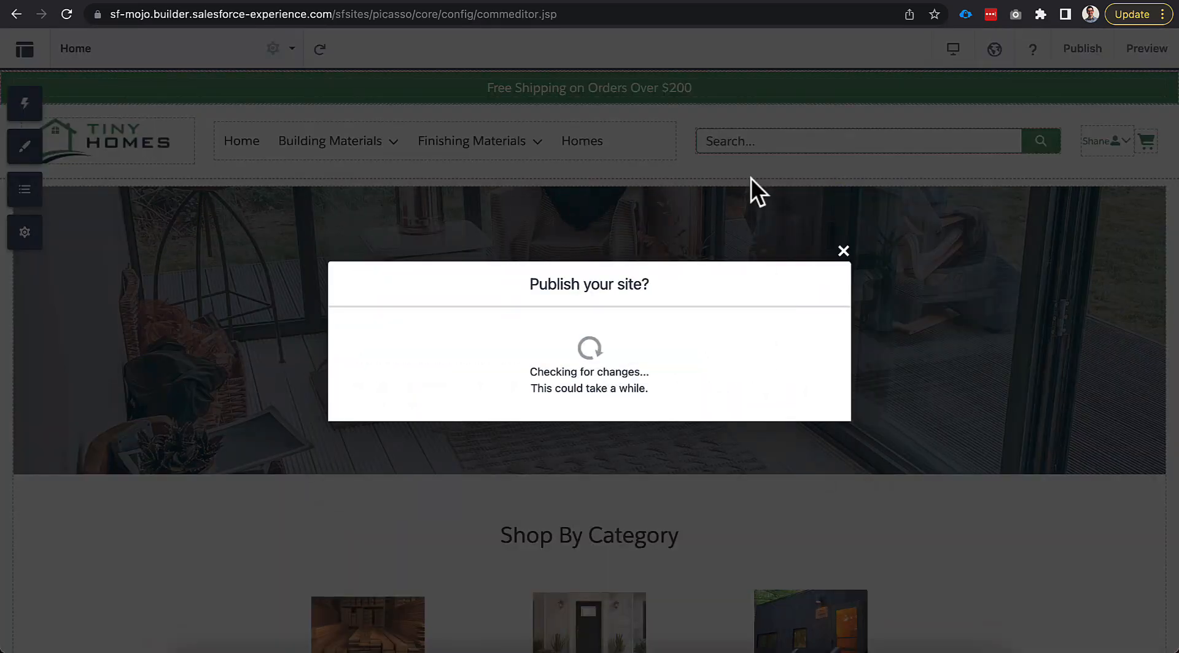